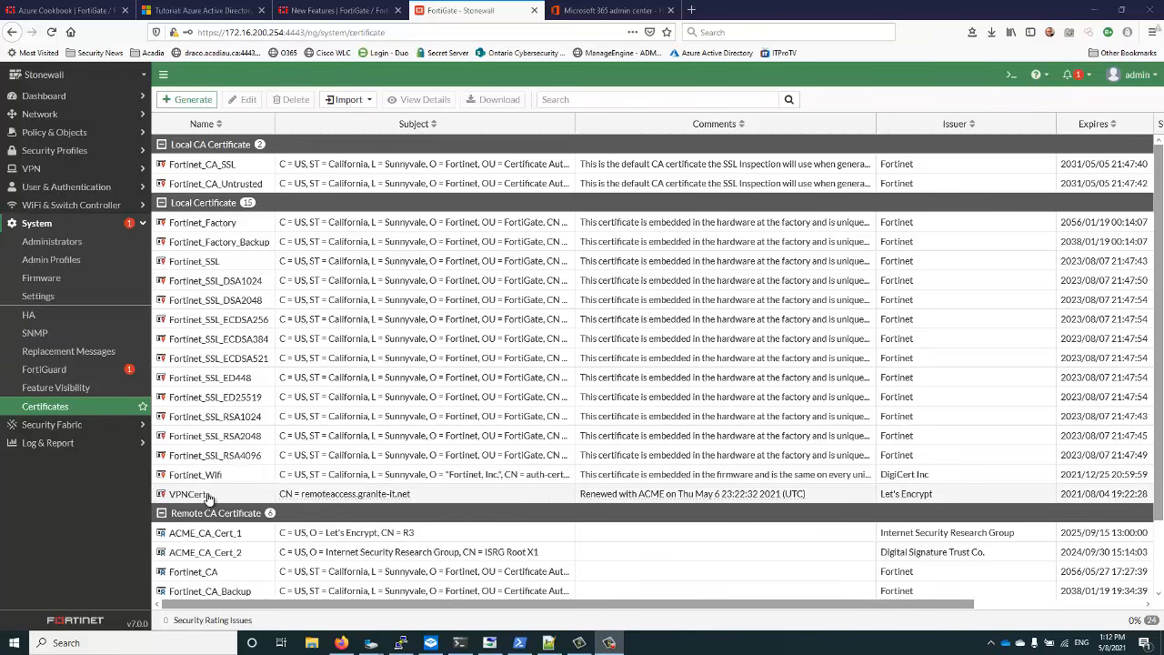
View details of the Let's Encrypt-issued VPNCert under Local Certificate on System > Certificates
mouse_move(176, 498)
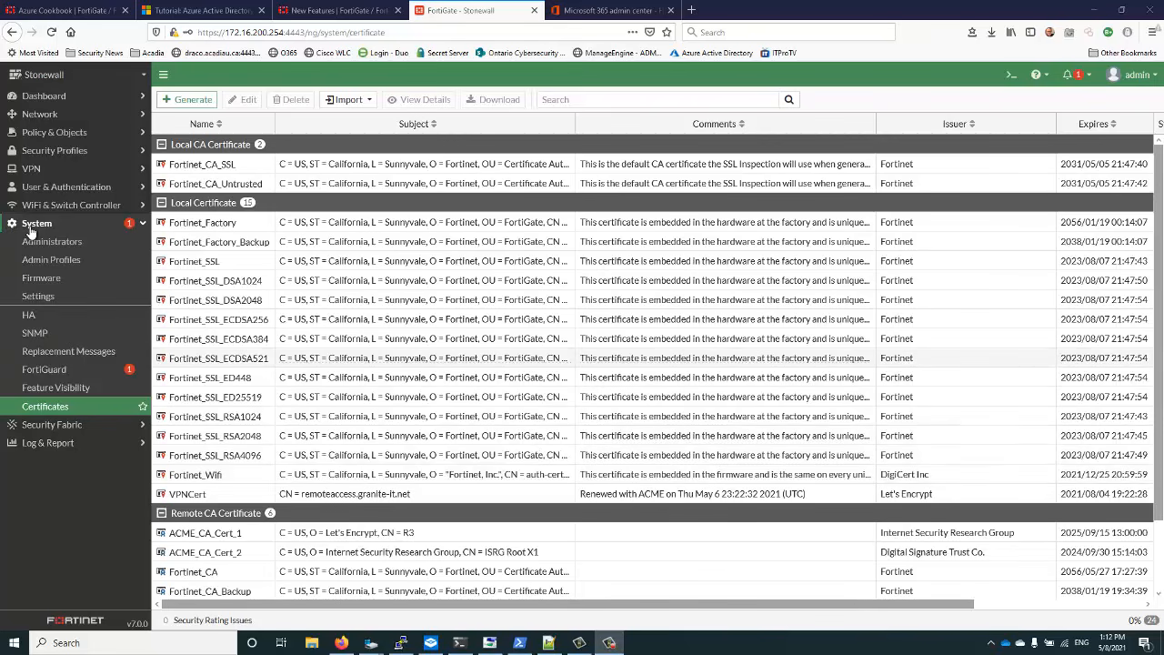
left_click(51, 389)
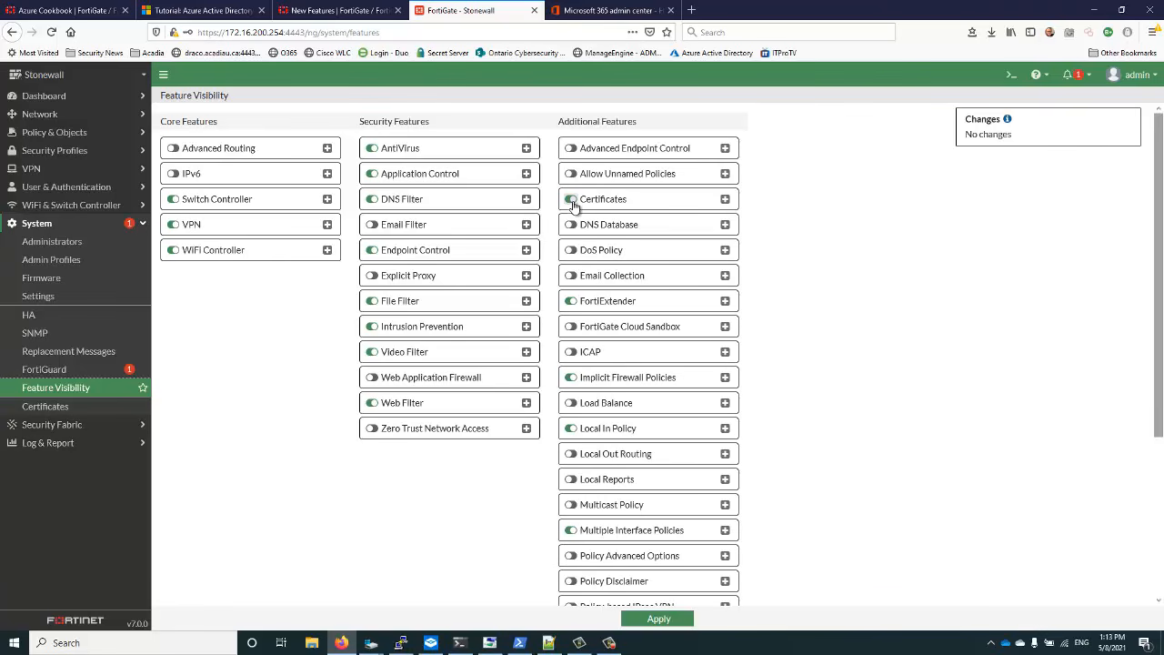
left_click(53, 407)
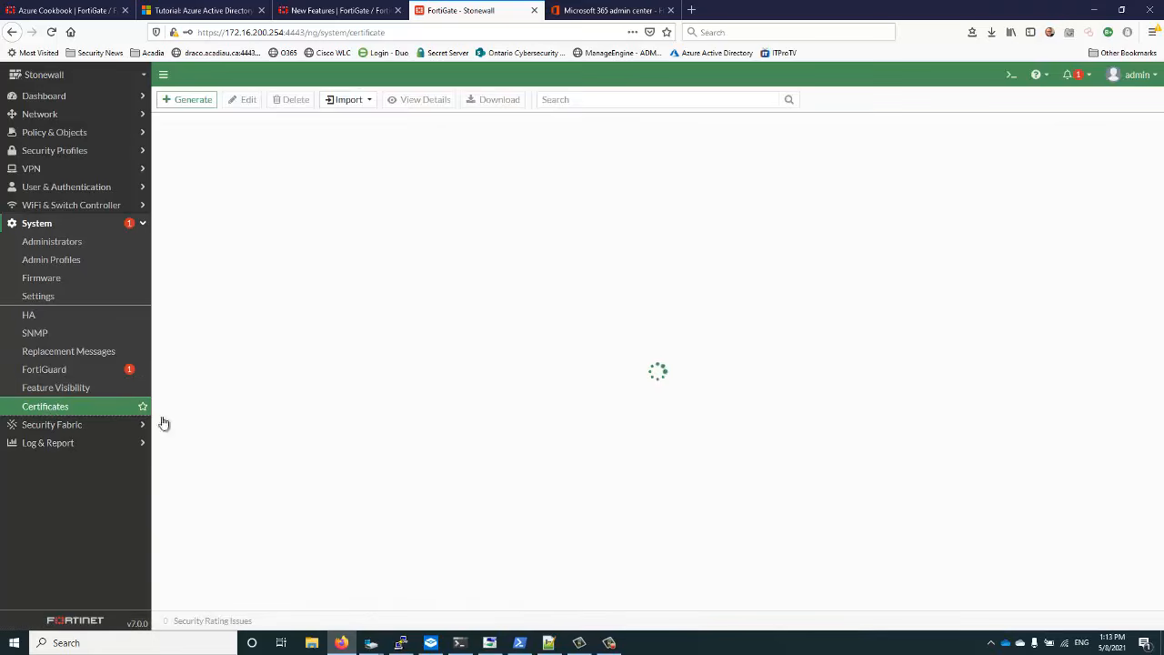
left_click(607, 645)
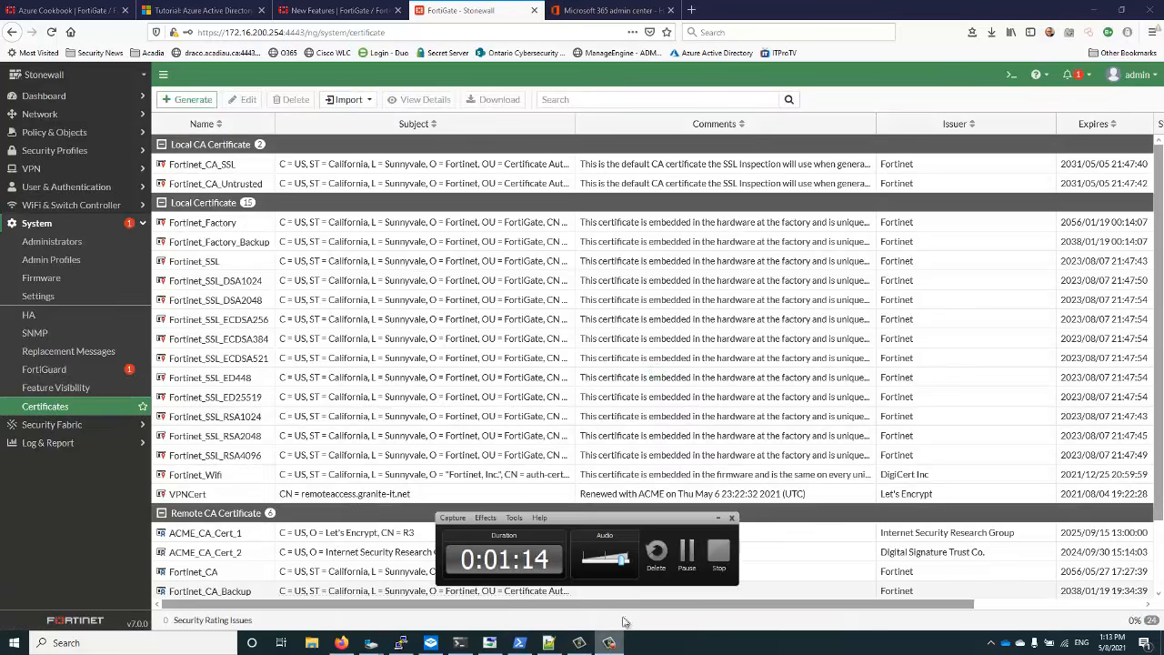
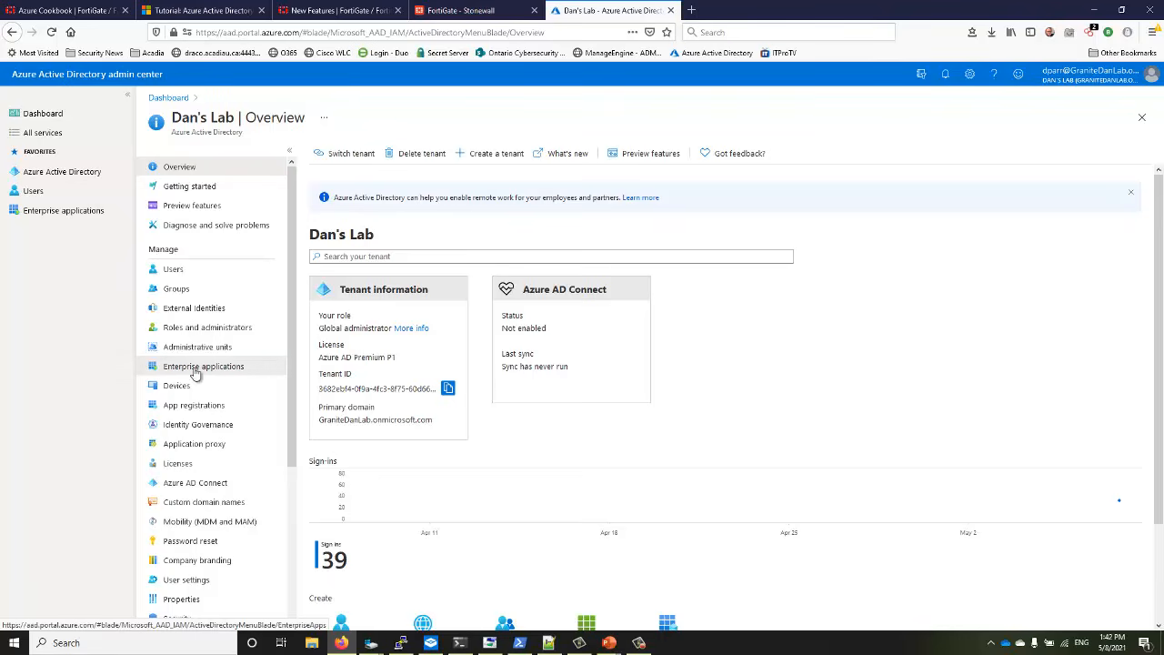
Start a new Enterprise application and search the Azure AD gallery for Fortigate
left_click(194, 369)
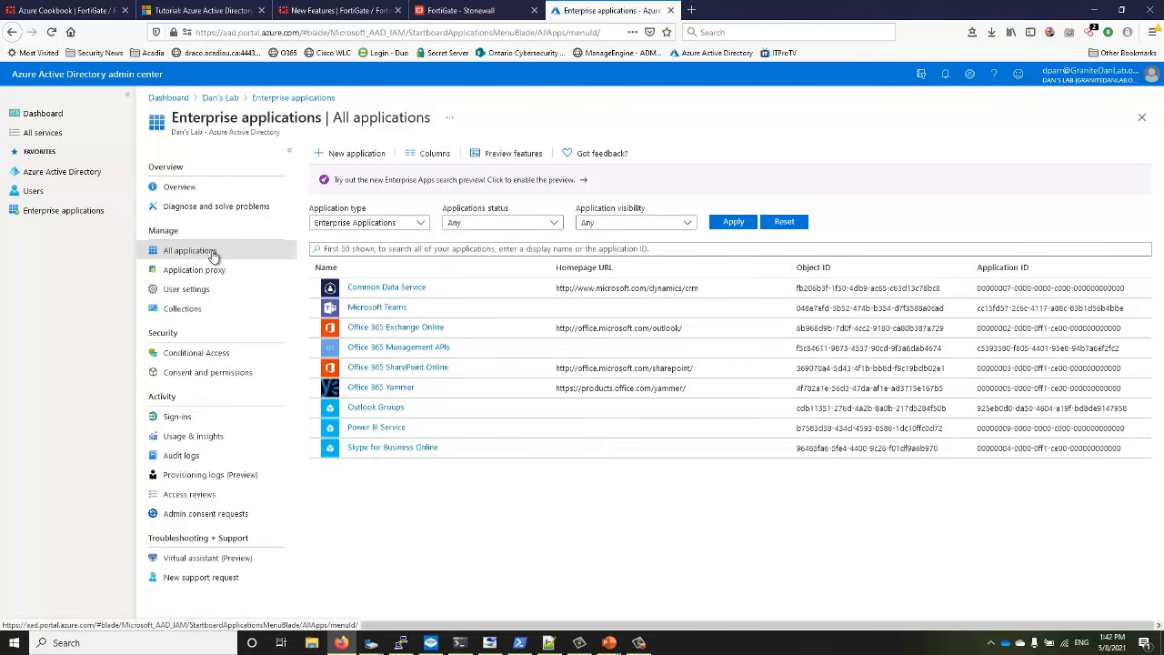
left_click(338, 153)
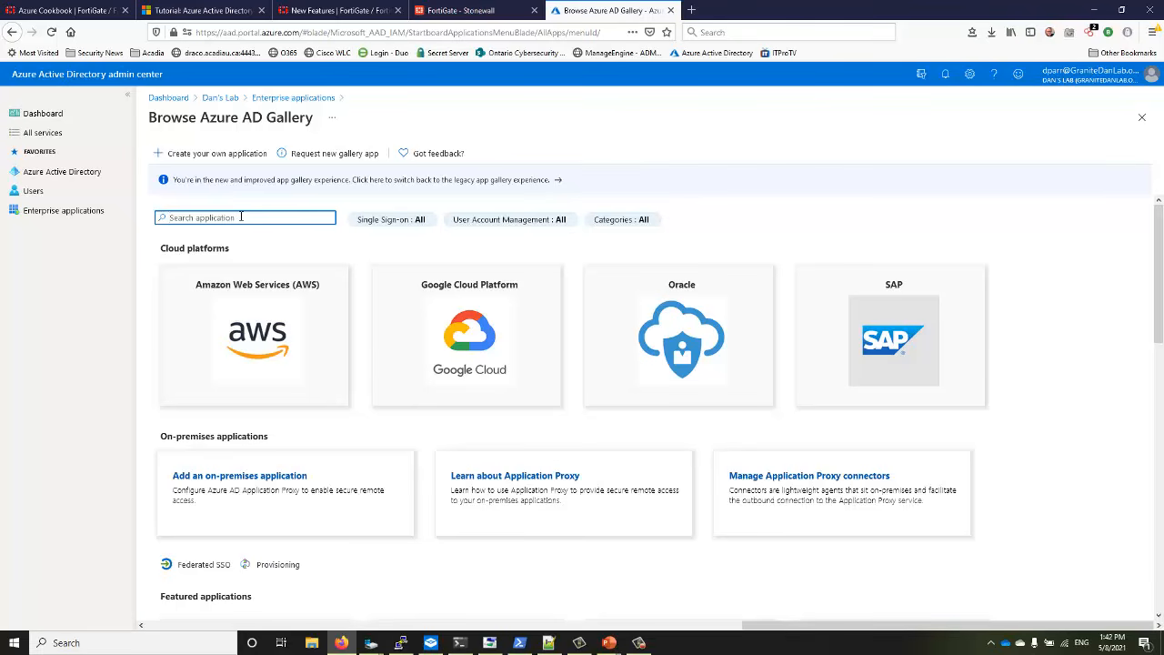
type("Fortigate")
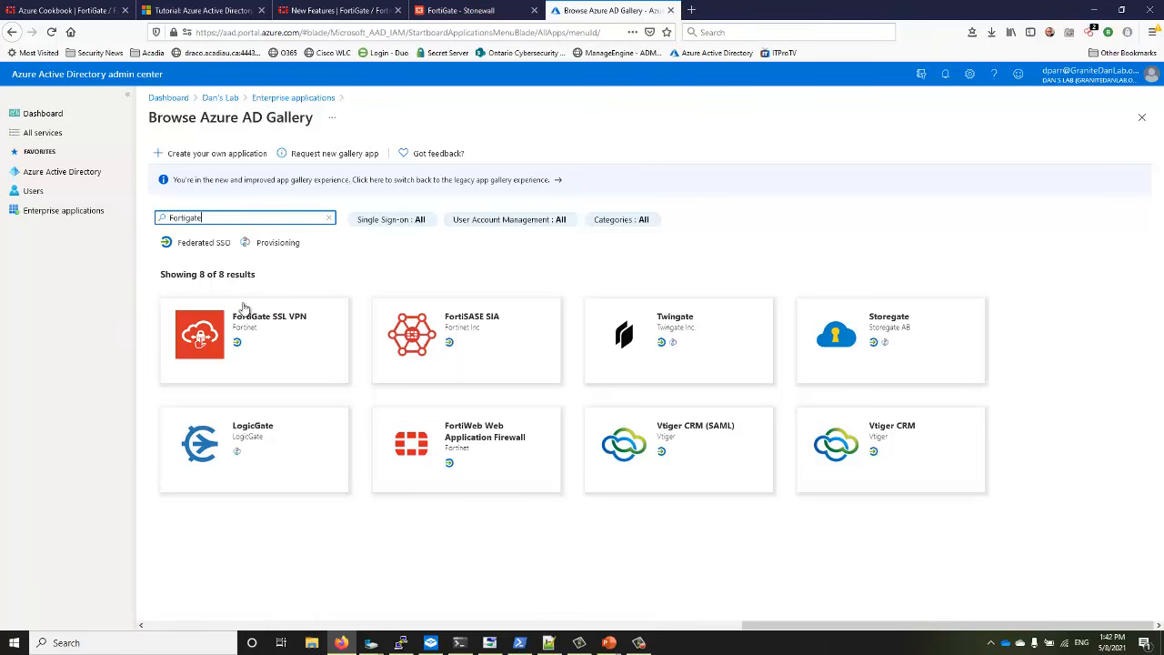
Create the FortiGate SSL VPN gallery app and confirm it appears under All applications
left_click(243, 345)
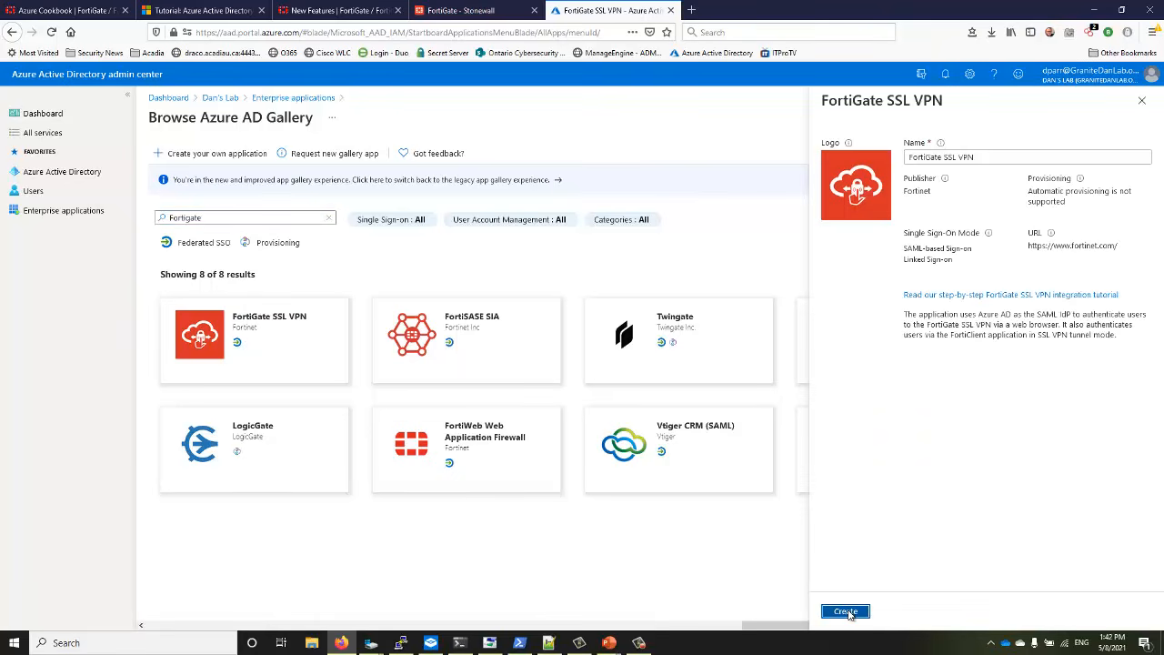
left_click(848, 613)
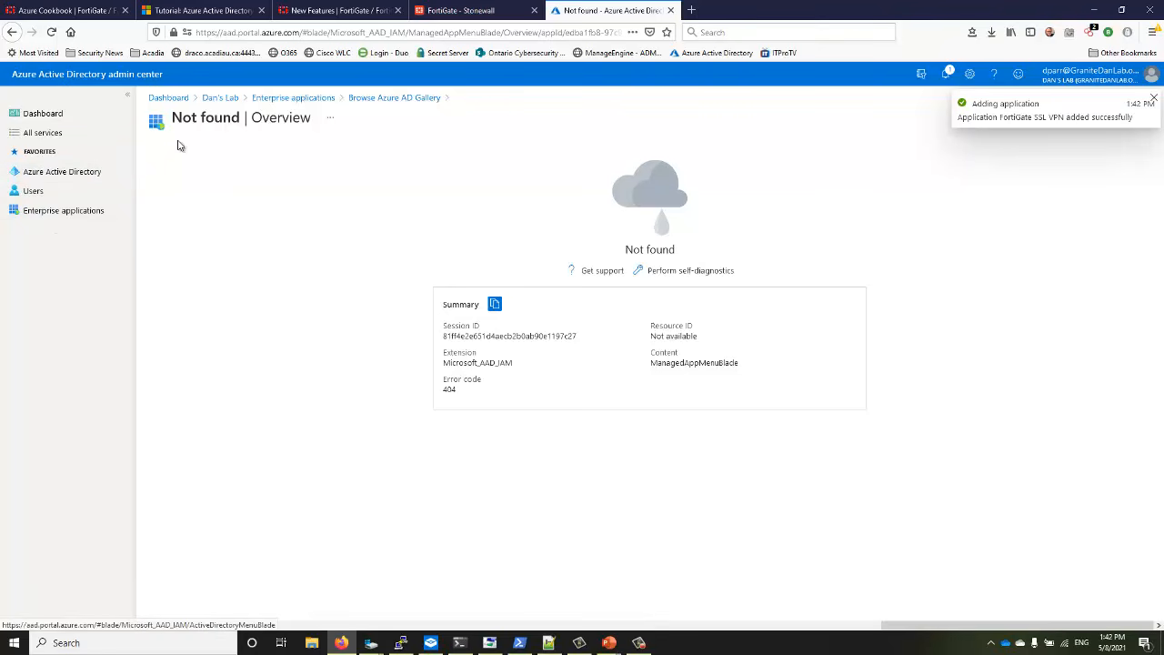
left_click(293, 99)
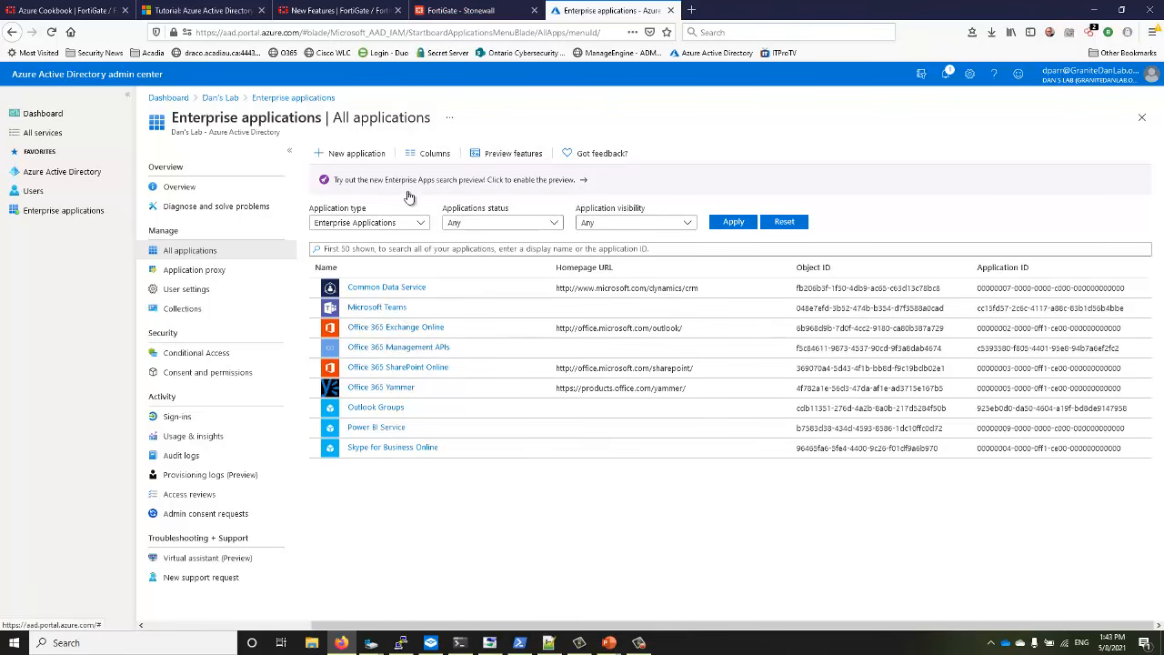
left_click(197, 270)
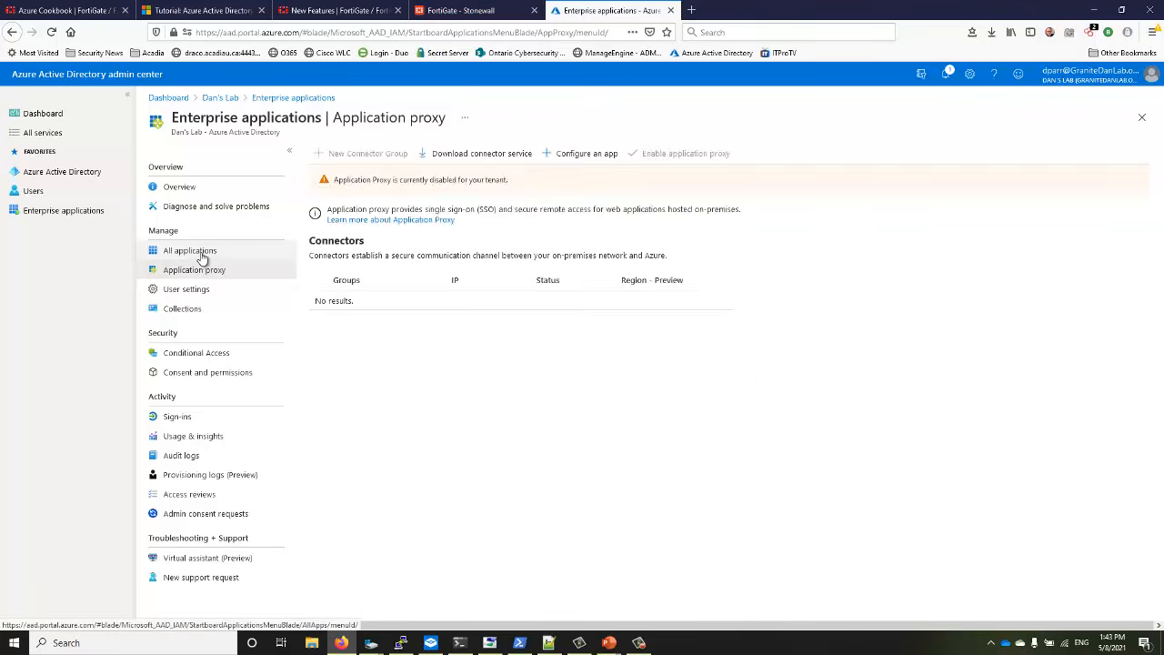
left_click(202, 259)
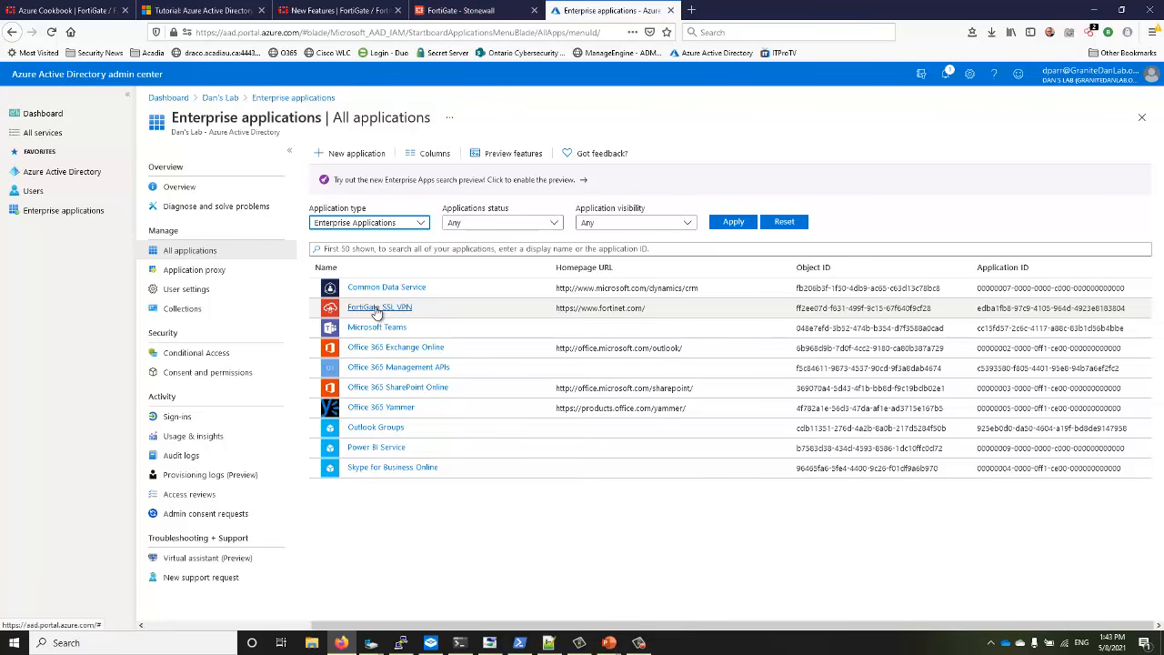
Open FortiGate SSL VPN and choose SAML as its single sign-on method
left_click(377, 309)
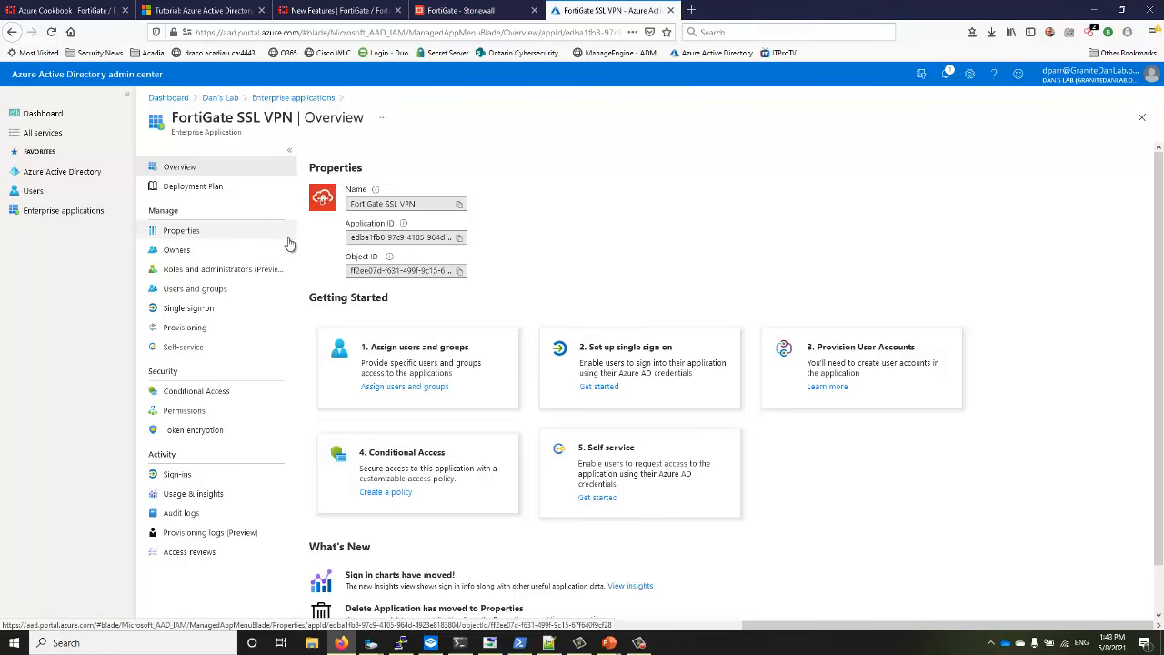
left_click(600, 389)
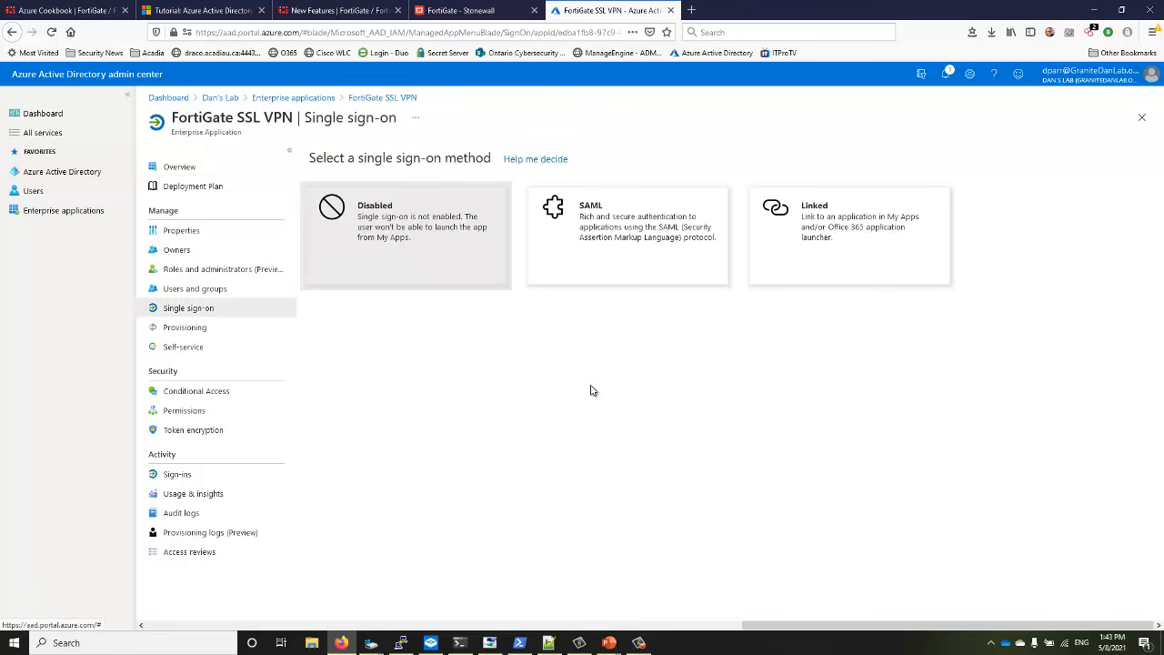
left_click(592, 225)
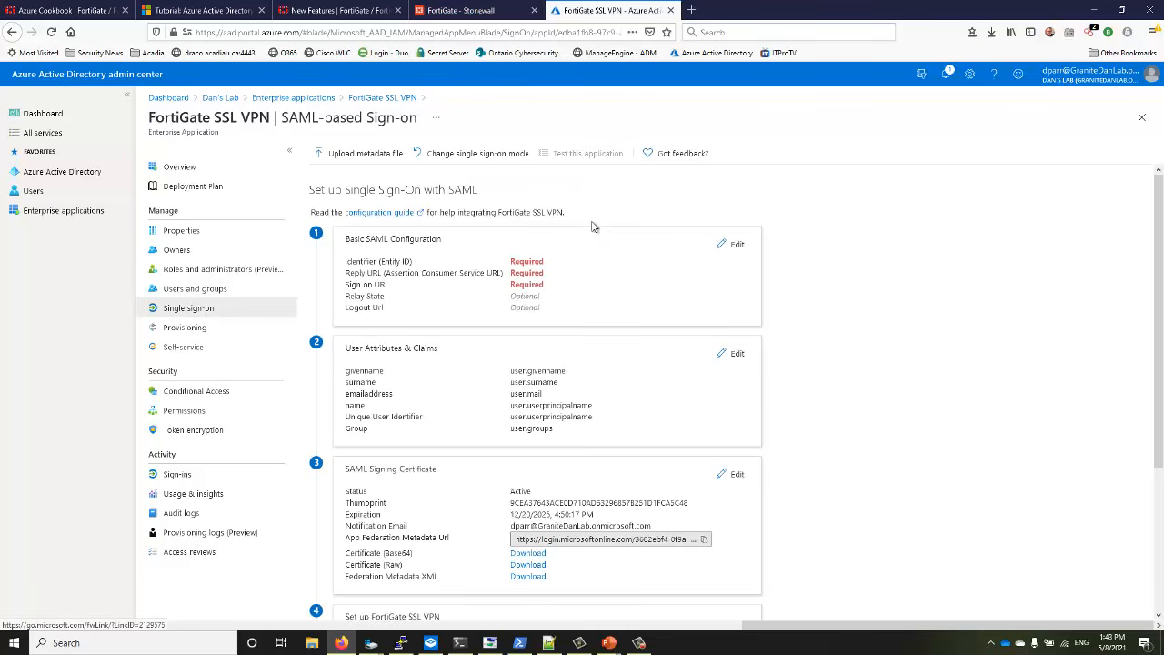
scroll(593, 225, "down", 1)
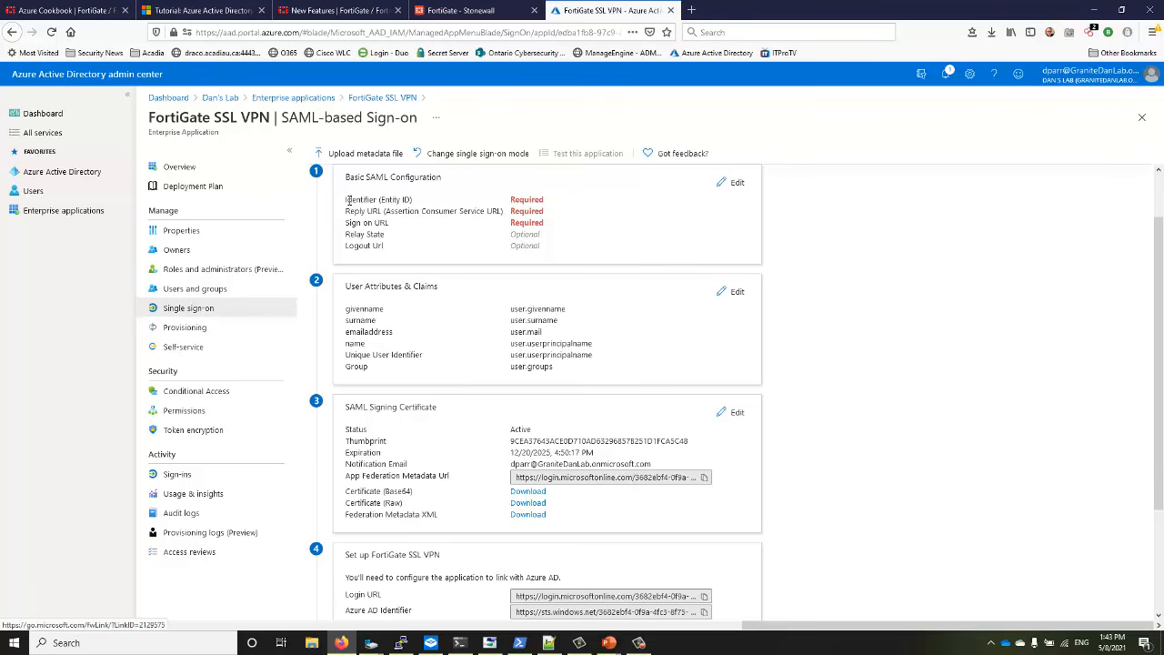
left_click_drag(349, 200, 421, 203)
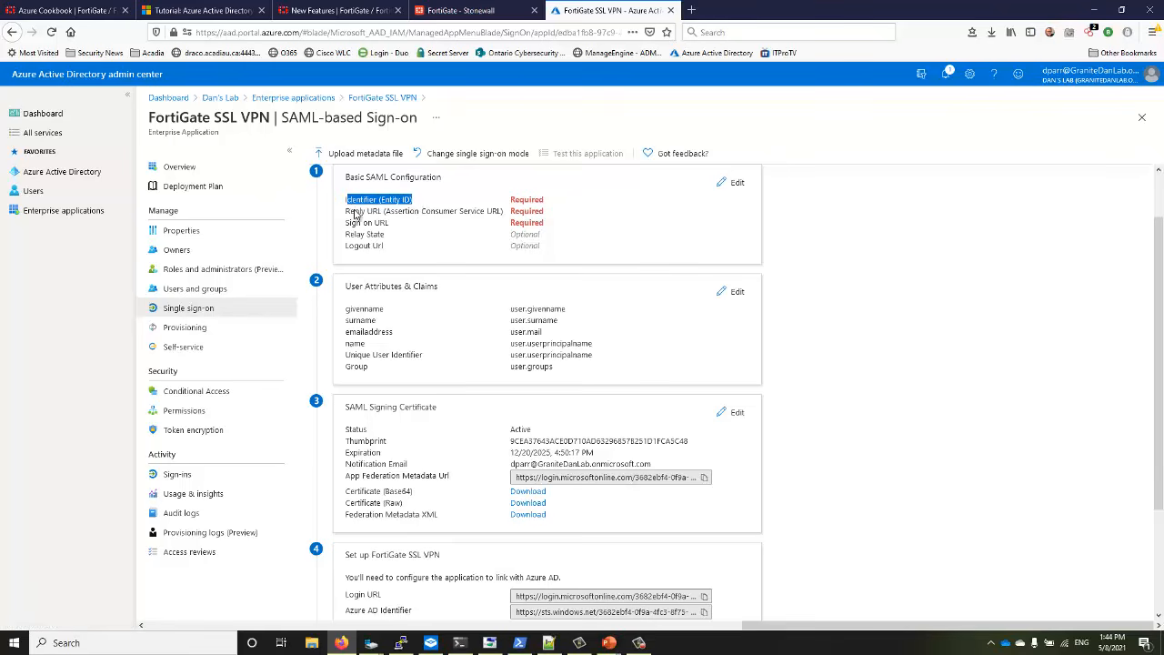
left_click_drag(347, 211, 403, 227)
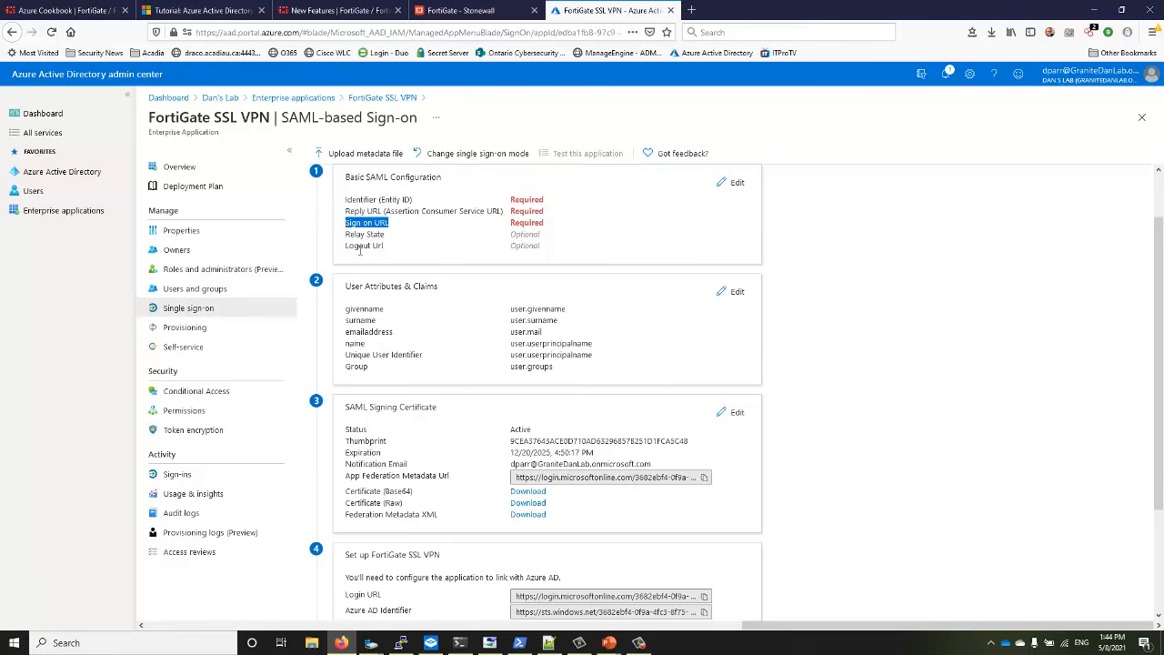
left_click_drag(347, 246, 400, 253)
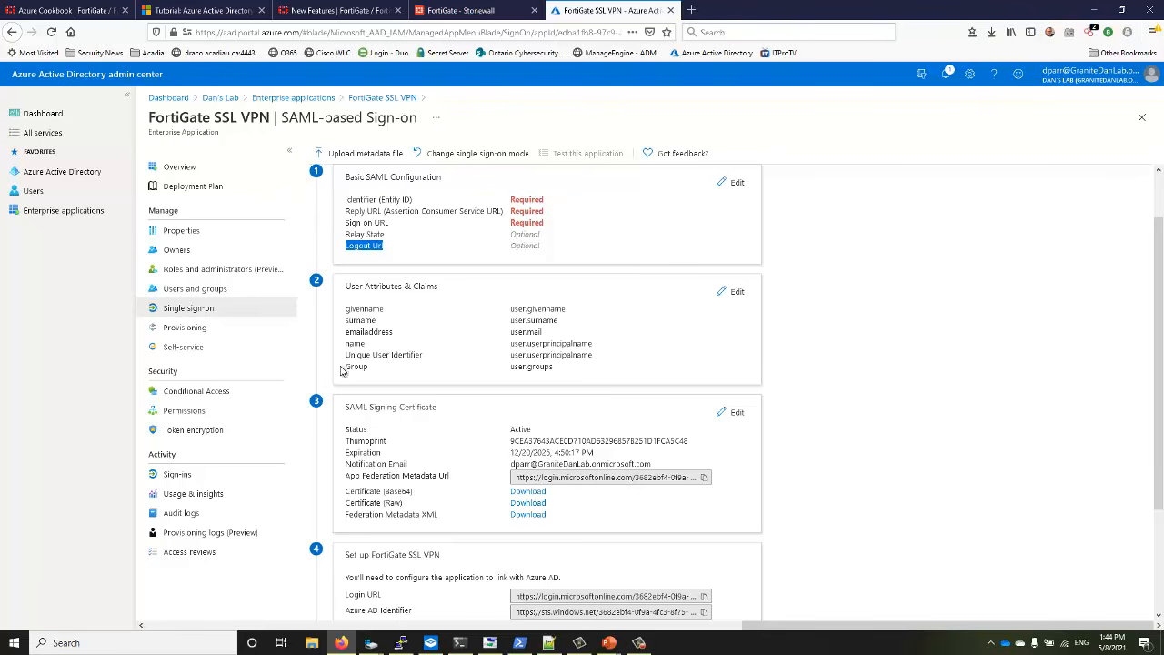
left_click_drag(345, 368, 566, 371)
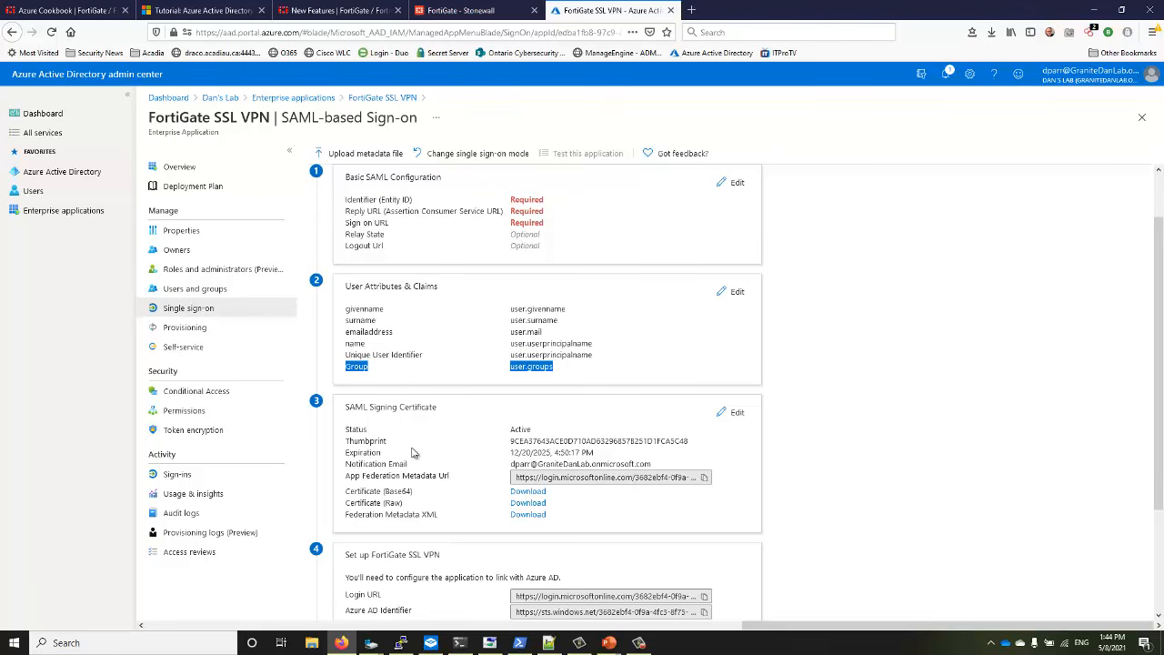
scroll(410, 453, "down", 3)
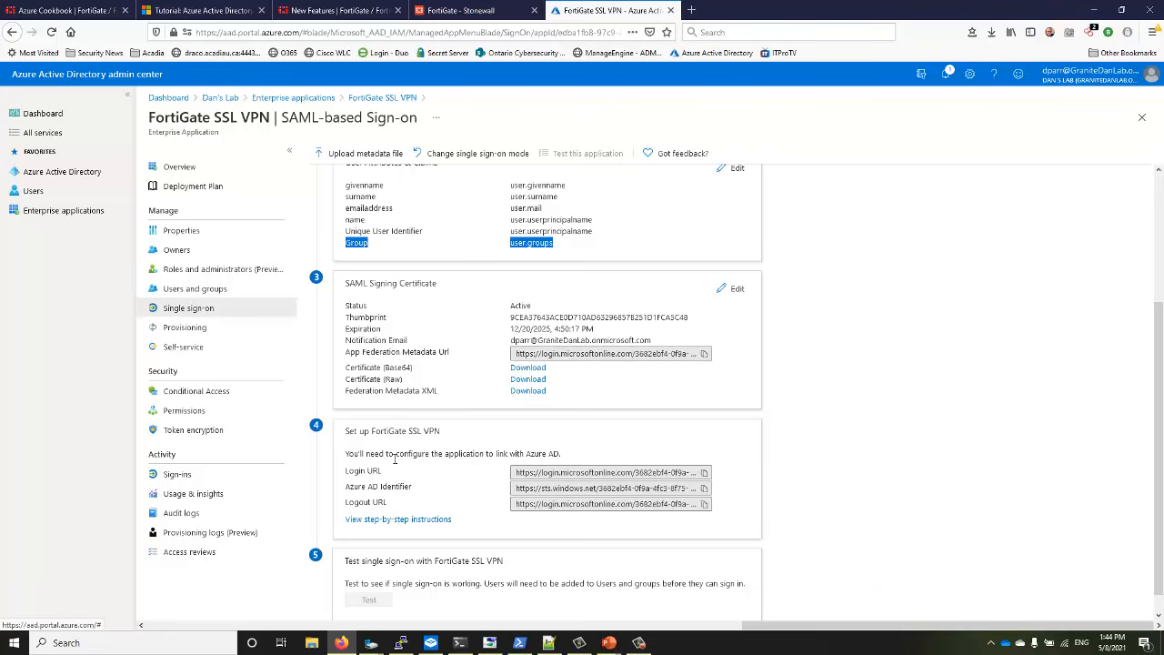
Place the Notepad++ FortiGate 'config user saml' template over the Azure SAML page
scroll(401, 460, "down", 1)
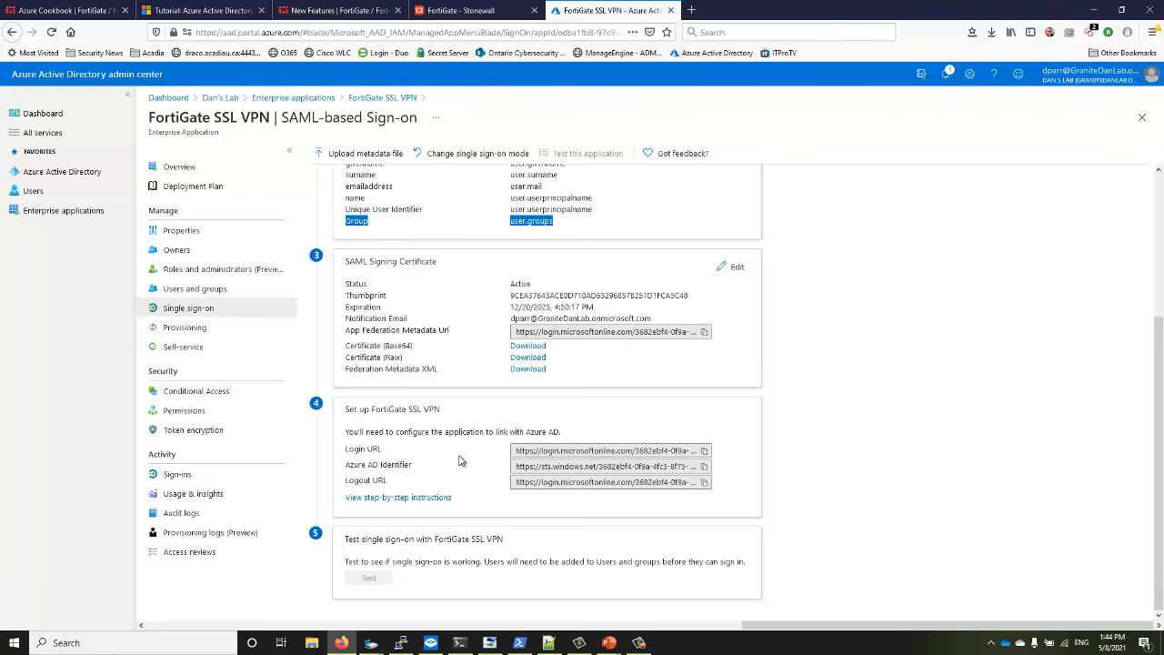
left_click(548, 643)
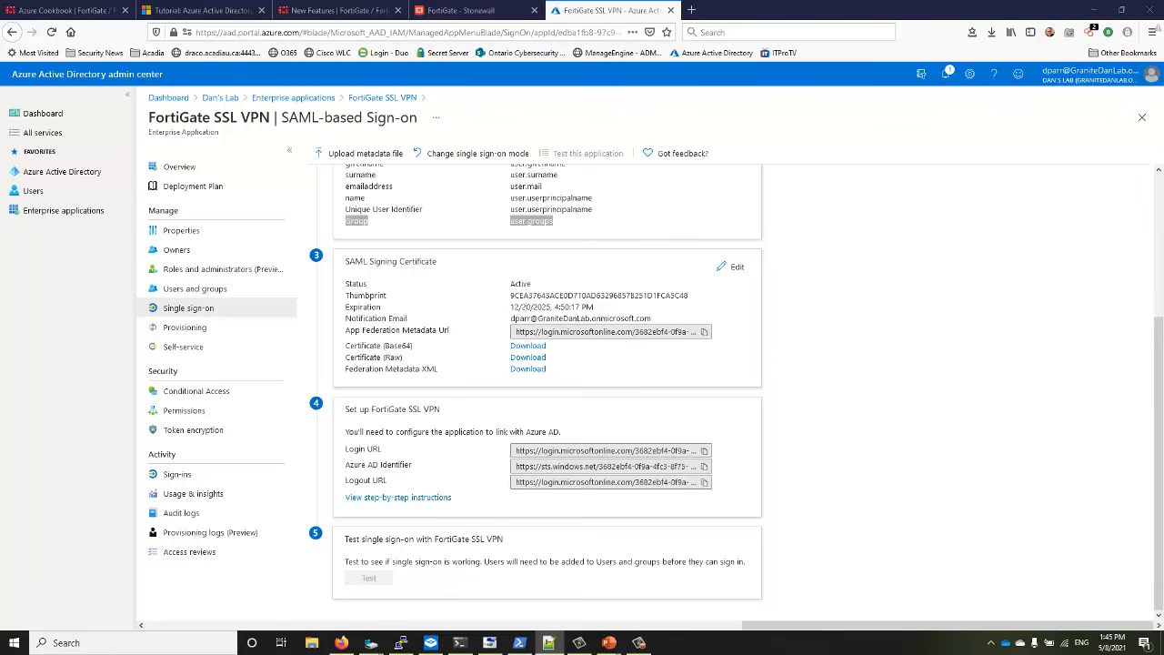
left_click_drag(1163, 43, 476, 123)
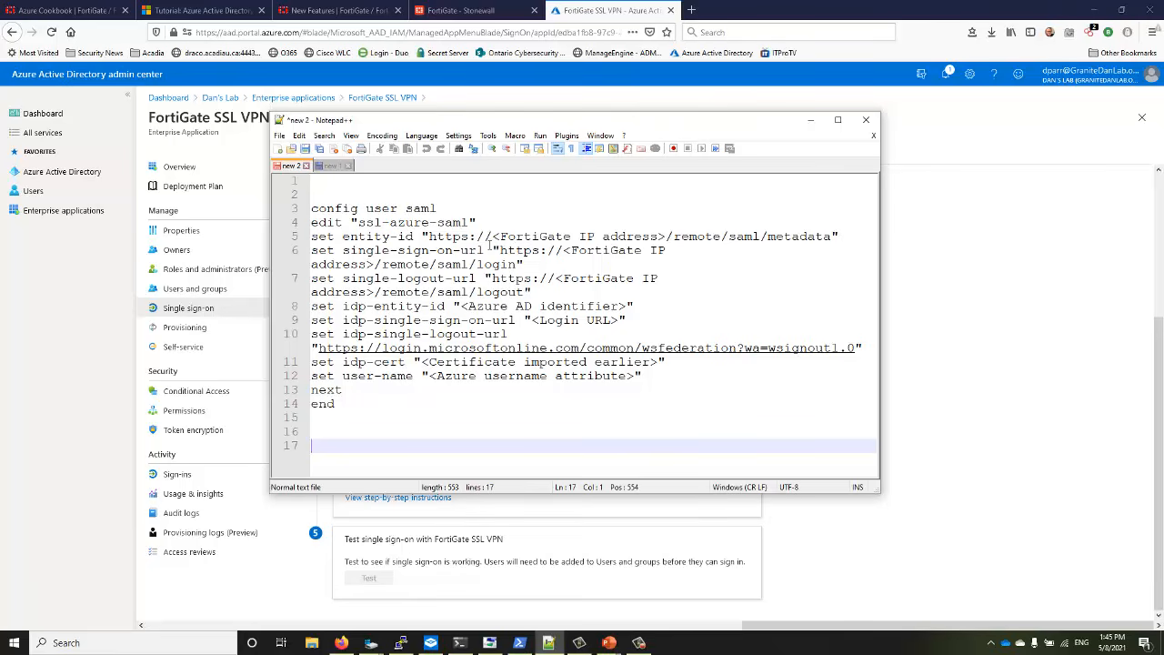
Widen the Notepad++ window so set commands unwrap, and select the <FortiGate IP address> placeholder
left_click_drag(311, 237, 664, 290)
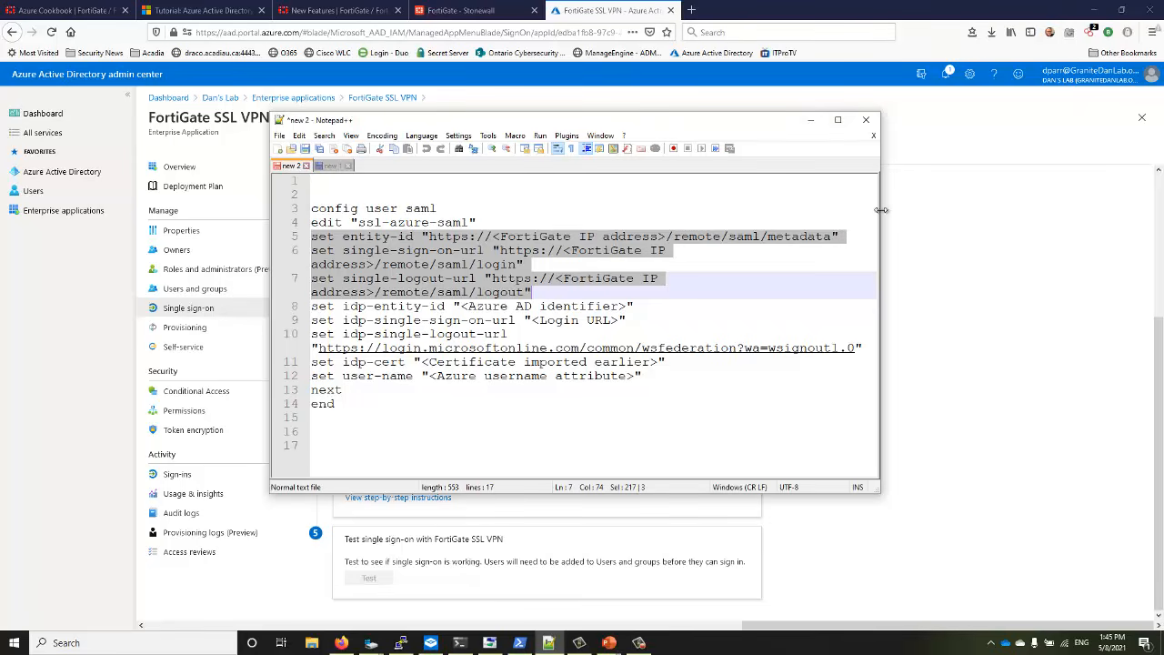
left_click_drag(881, 210, 1117, 218)
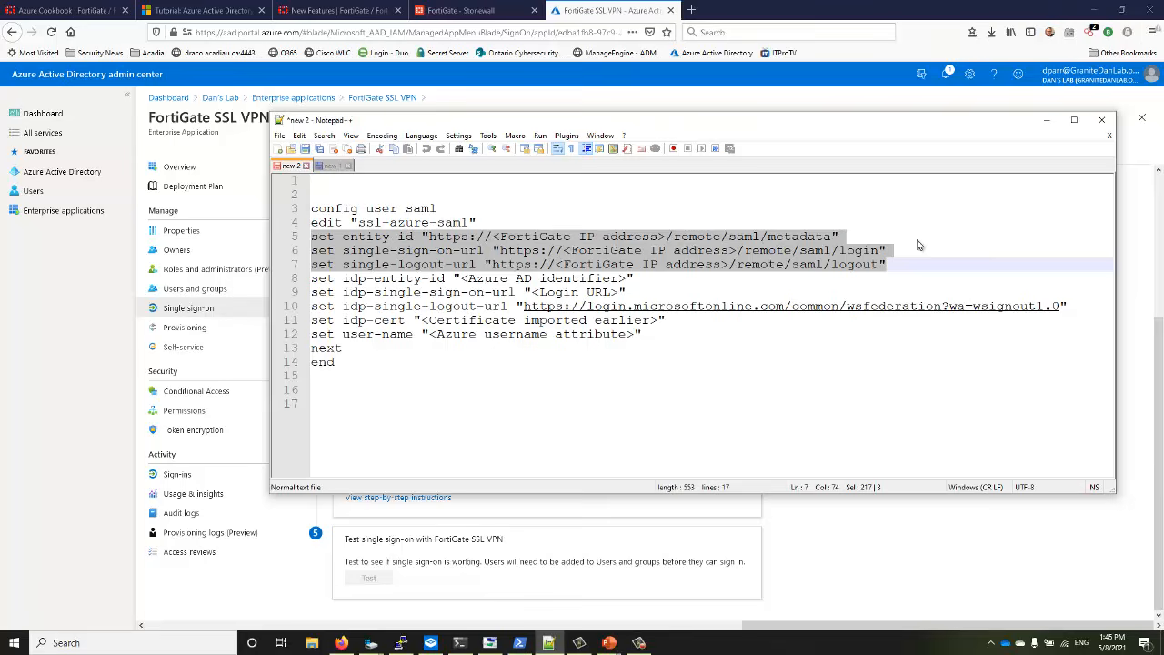
left_click(557, 265)
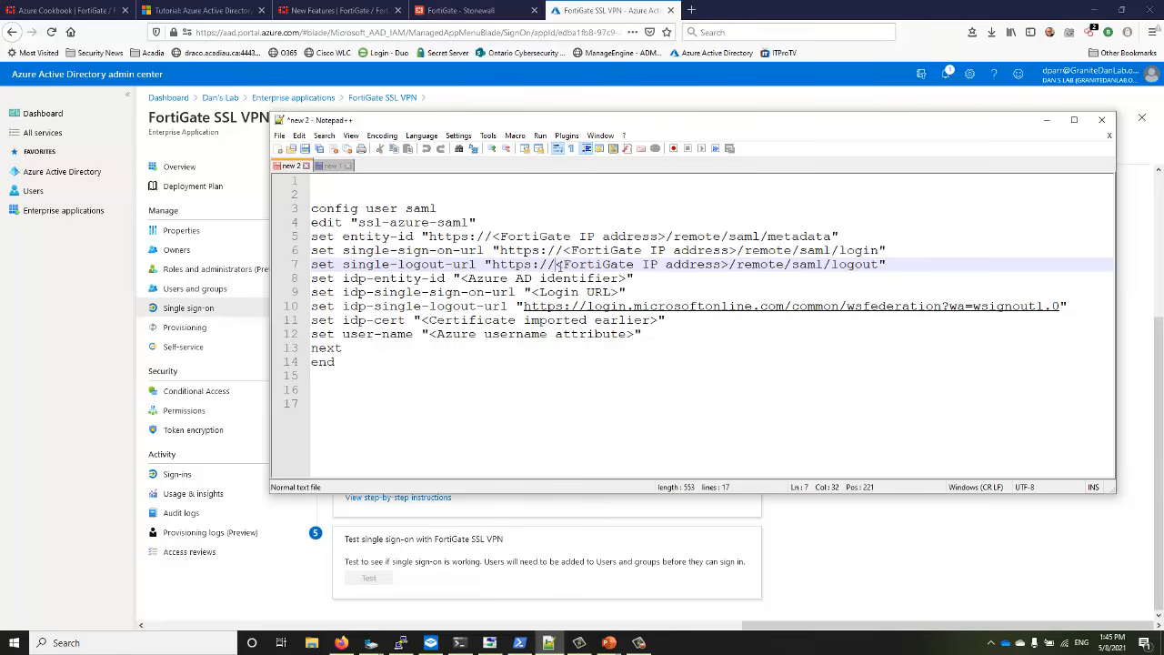
left_click_drag(557, 264, 731, 267)
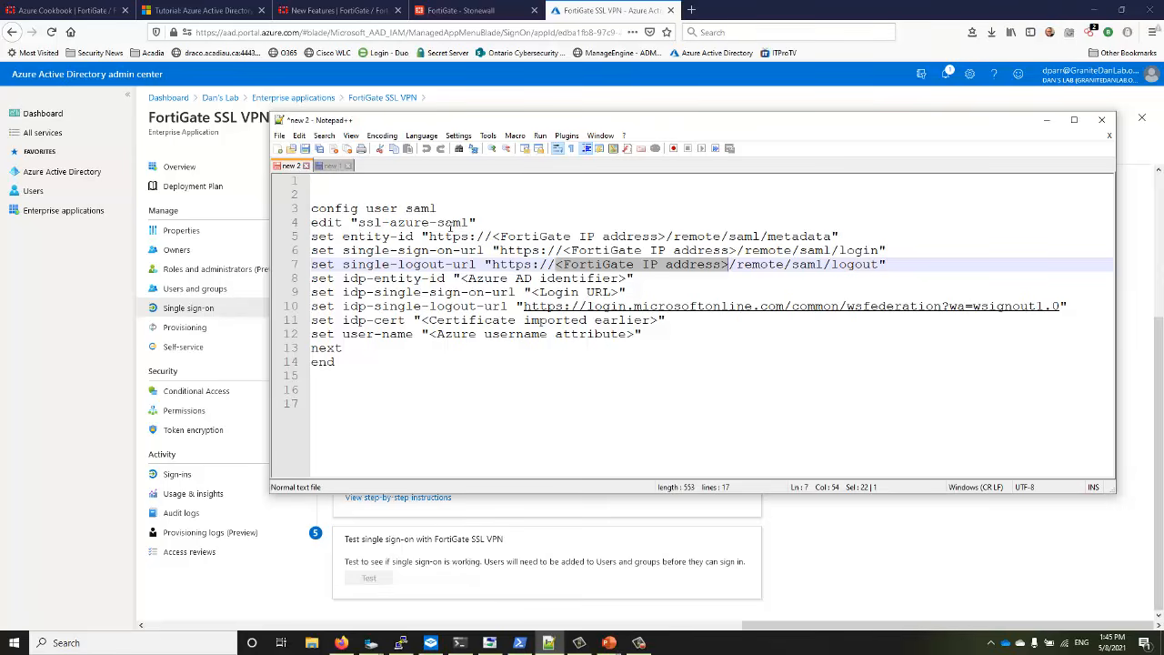
left_click(325, 135)
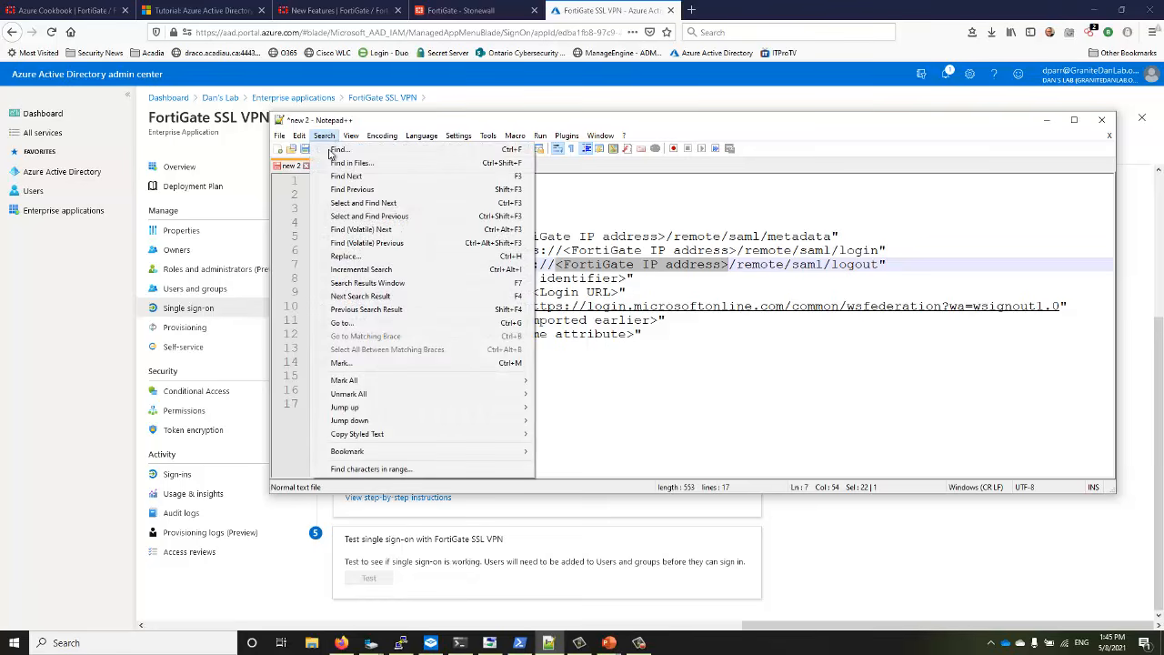
Replace every <FortiGate IP address> placeholder with remoteaccess.granite-it.net
left_click(356, 255)
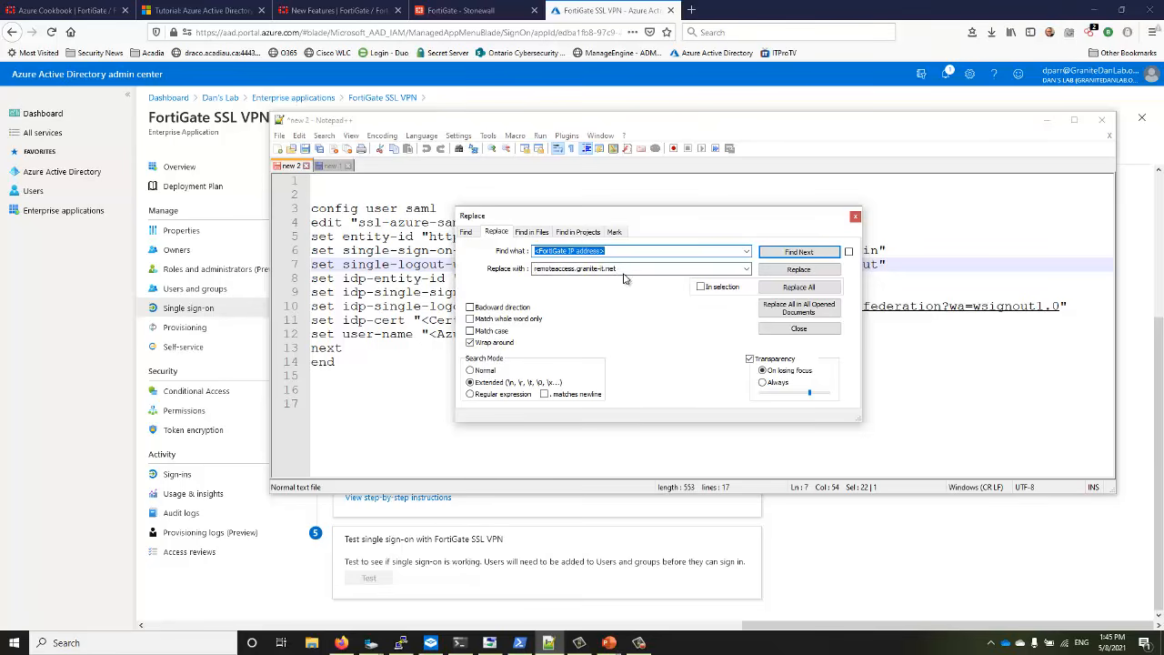
left_click(799, 287)
left_click(855, 217)
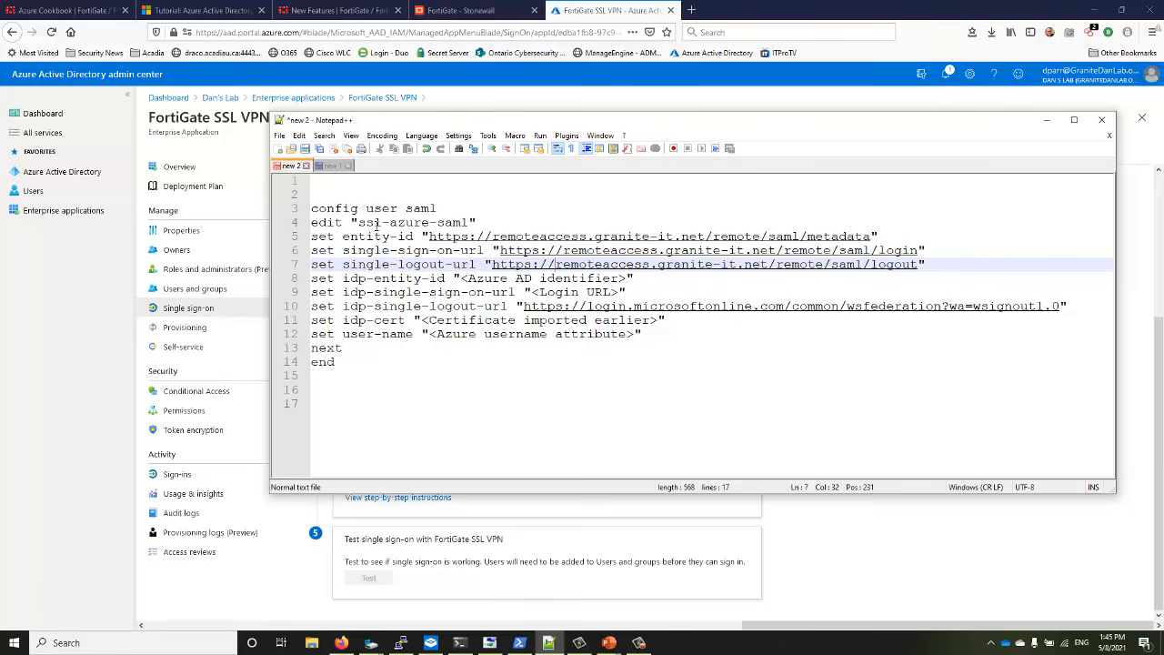
Insert a new line under edit "ssl-azure-saml" and begin typing the set cert "VPNCert" command
left_click(486, 222)
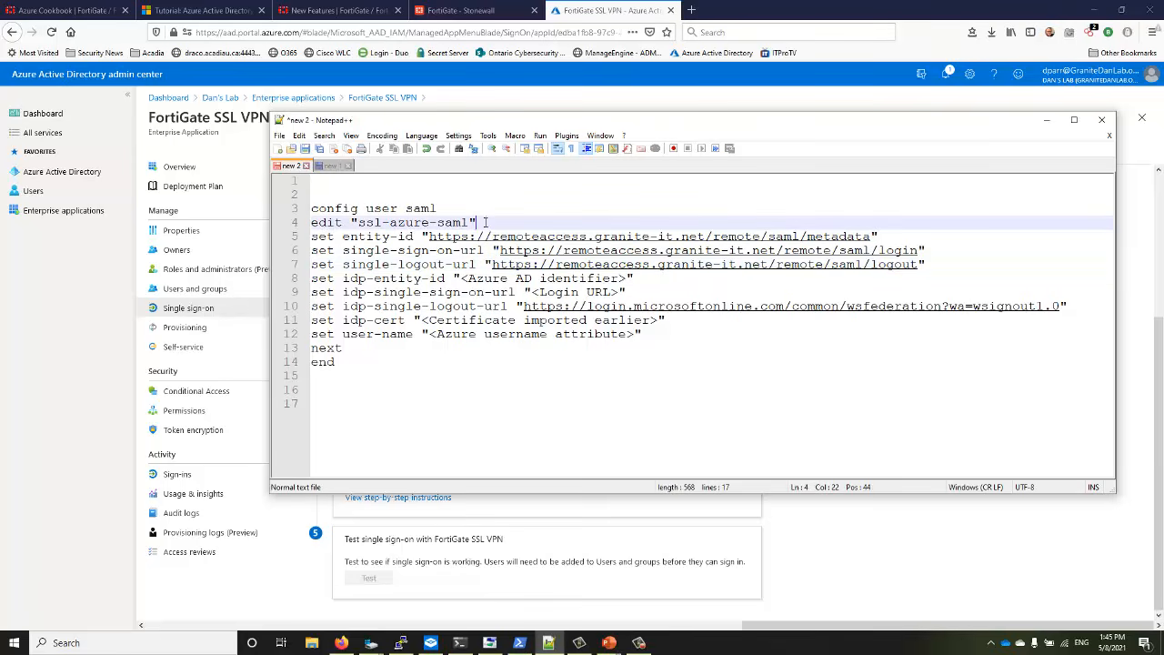
key("Return")
type("ser")
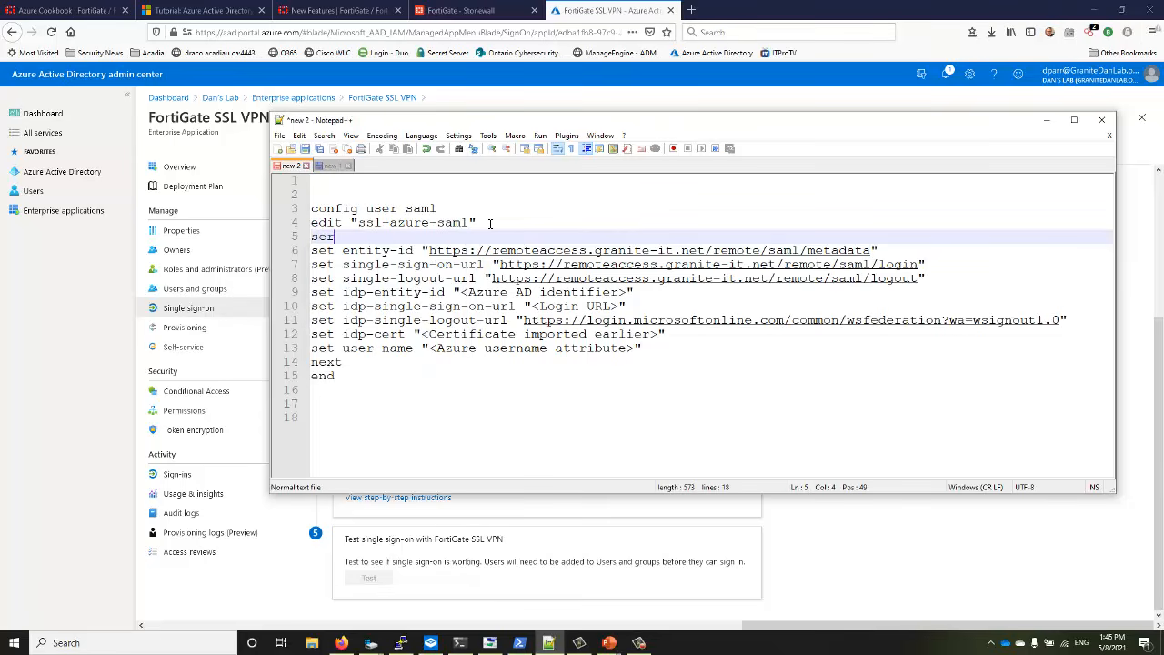
type(" cert \"VPNCert")
left_click(358, 12)
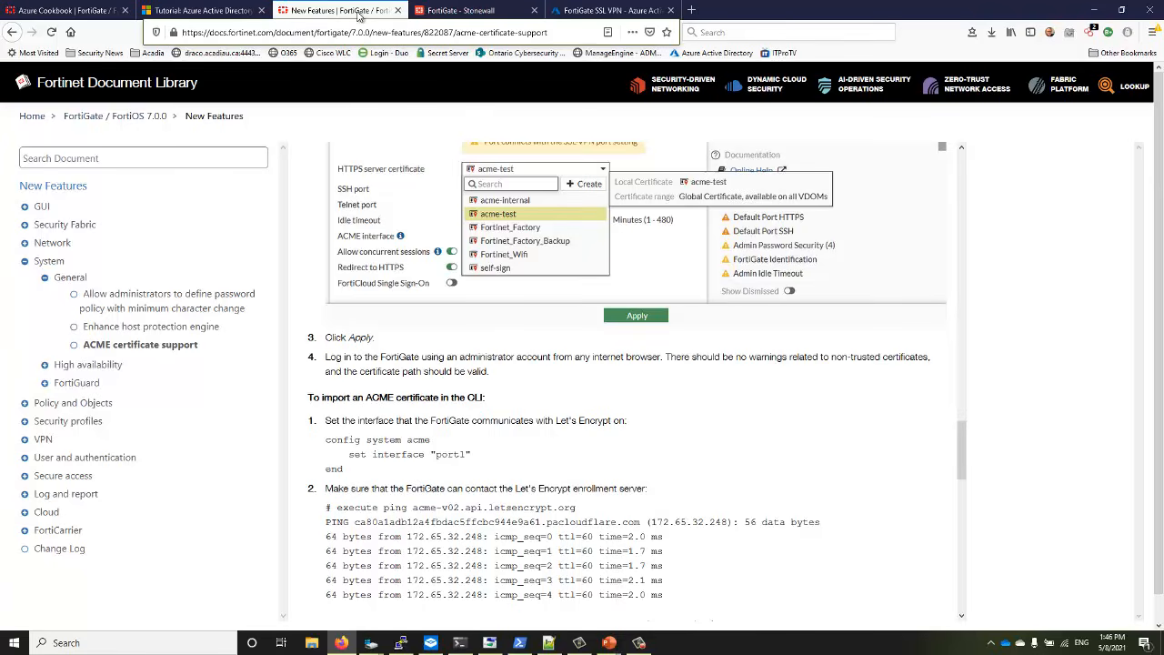
left_click(441, 11)
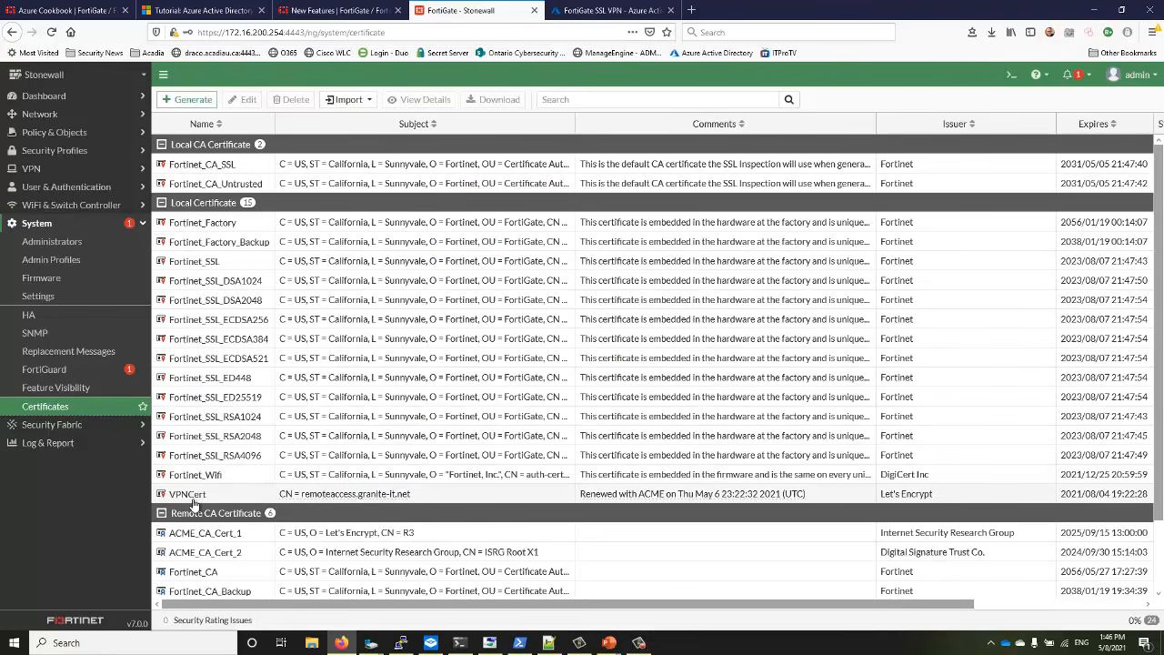
mouse_move(213, 496)
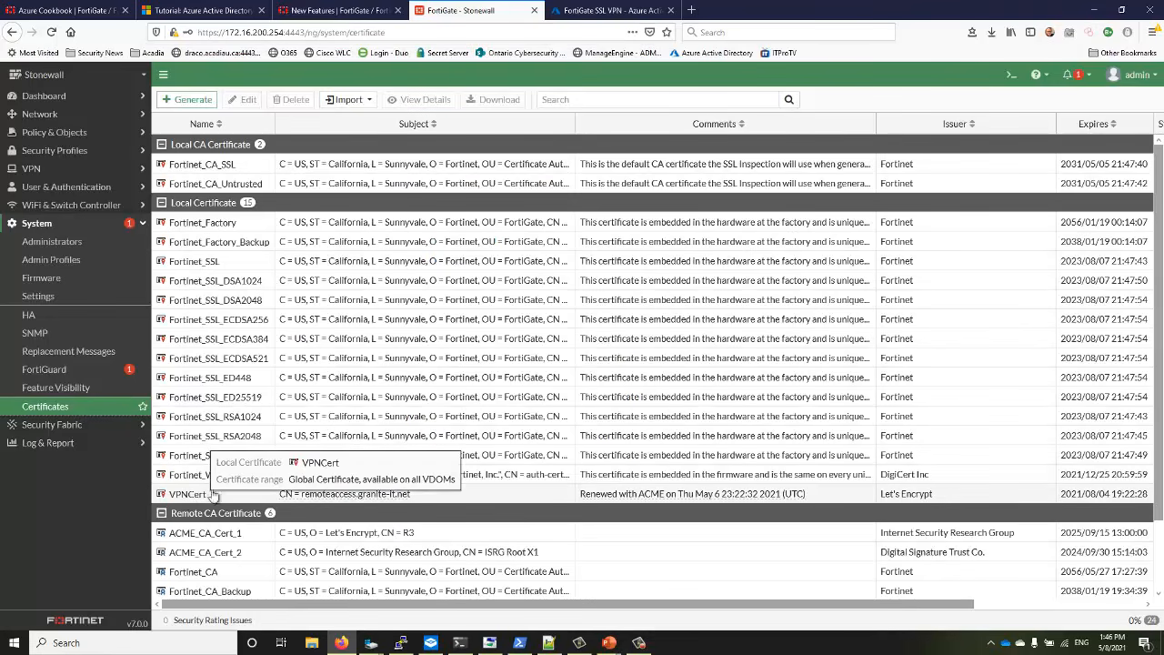
left_click(612, 11)
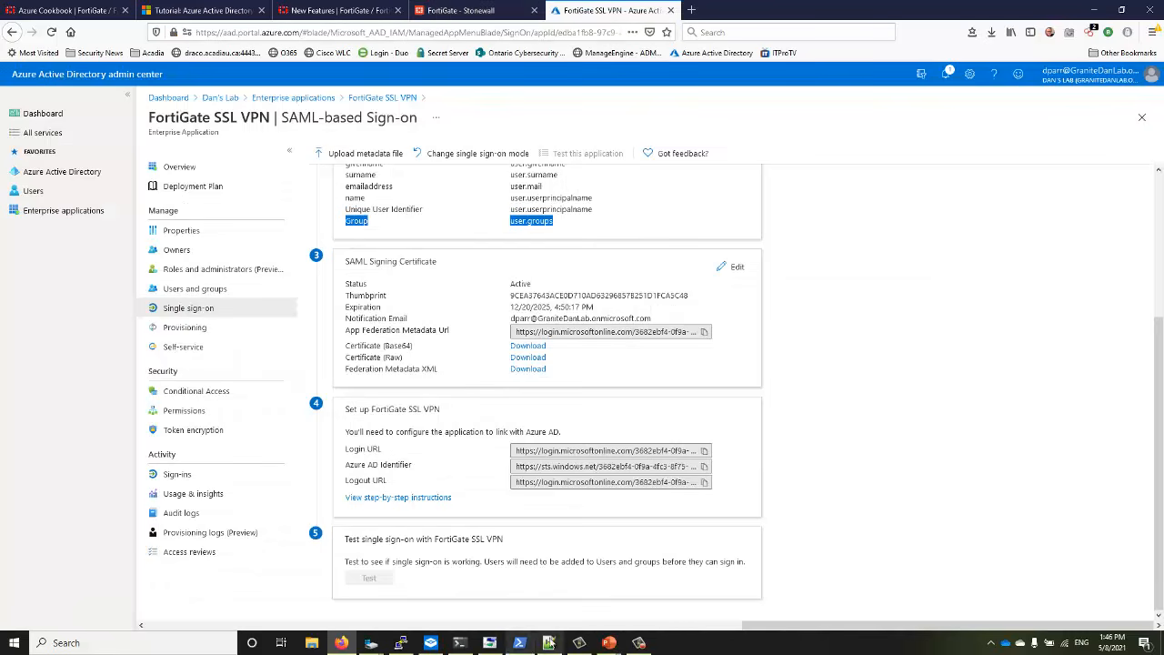
left_click(549, 643)
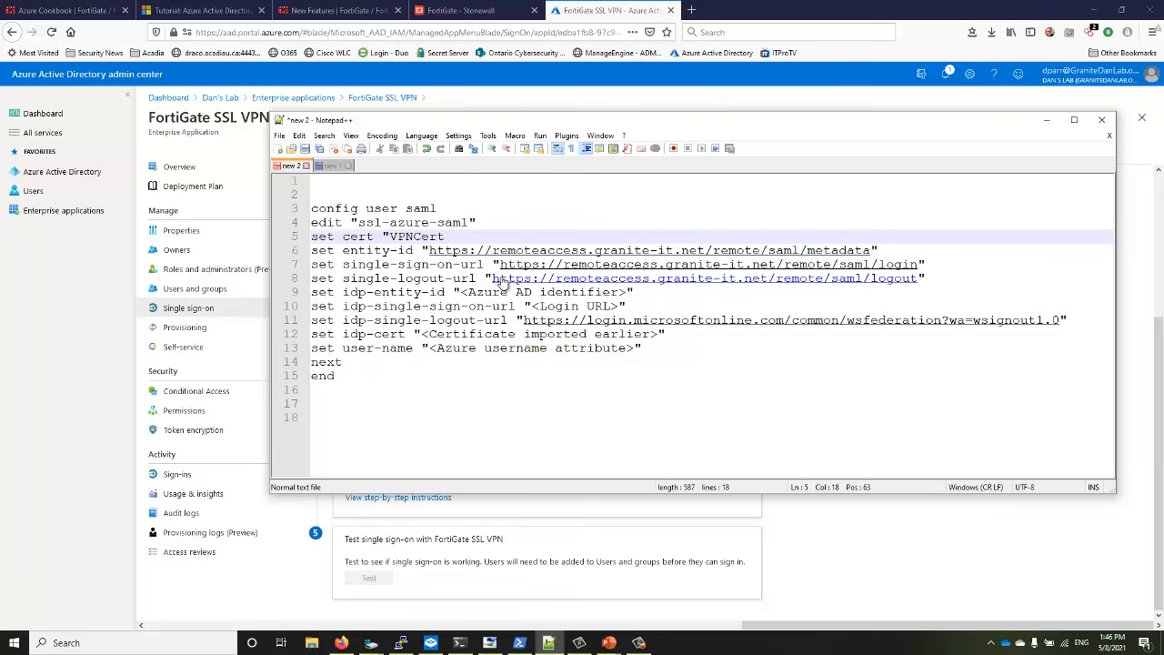
Copy the entity-id metadata URL from line 6 of the template
left_click(429, 251)
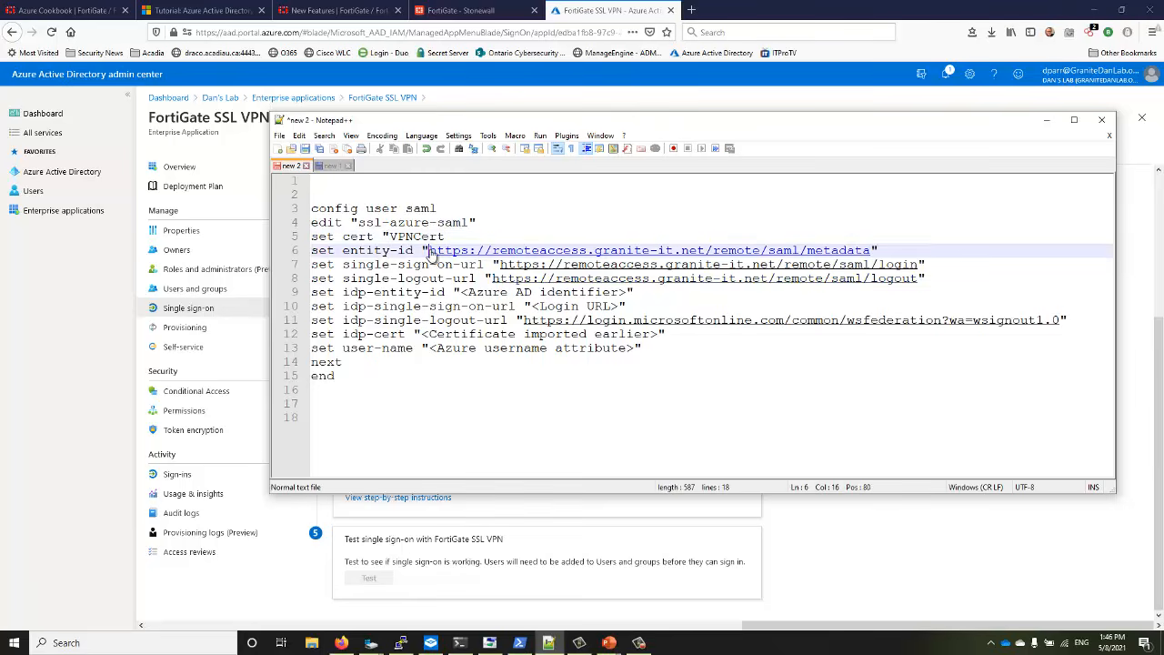
left_click_drag(432, 256, 871, 252)
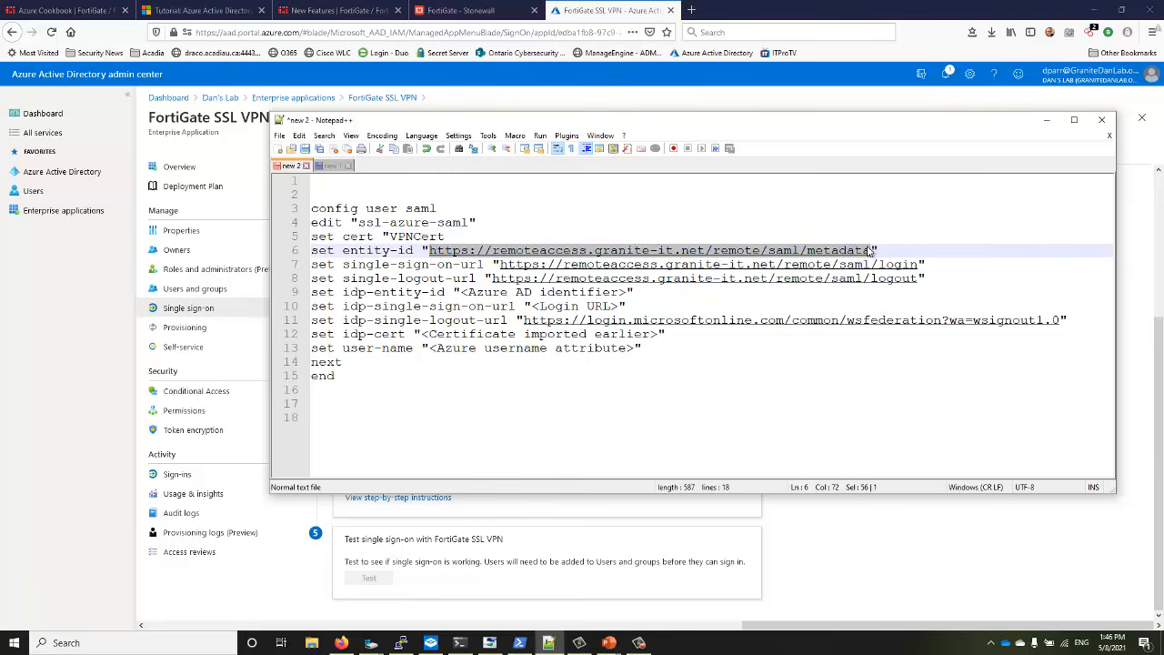
right_click(871, 251)
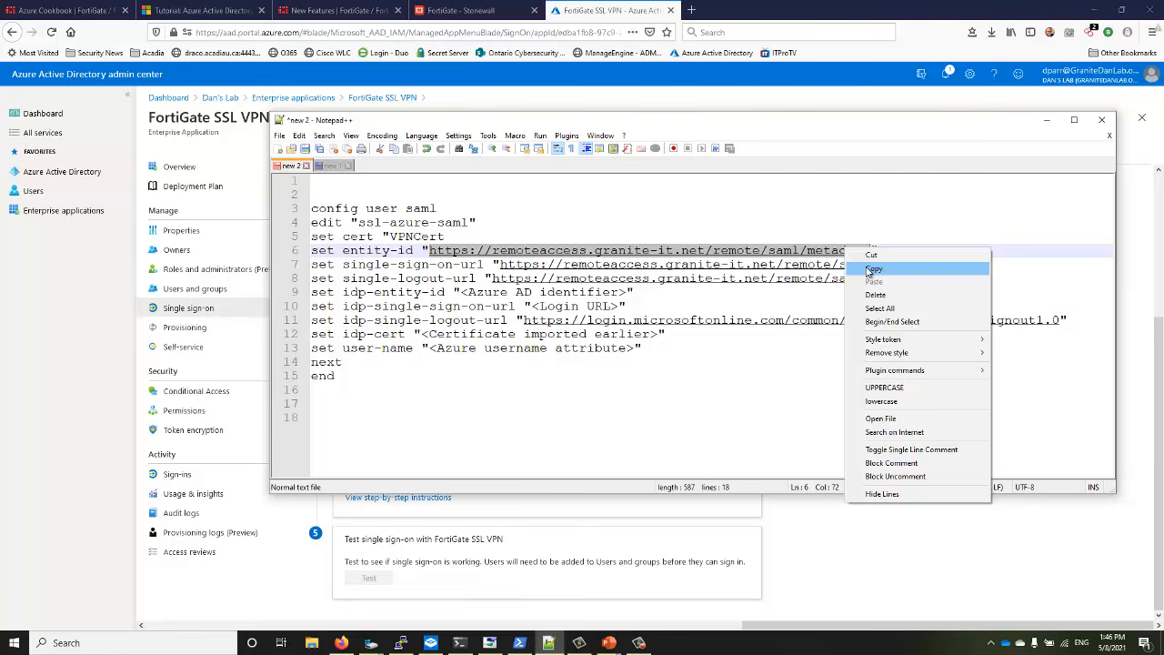
left_click(871, 270)
Return to the top of the FortiGate SSL VPN SAML sign-on page in Azure
left_click(461, 11)
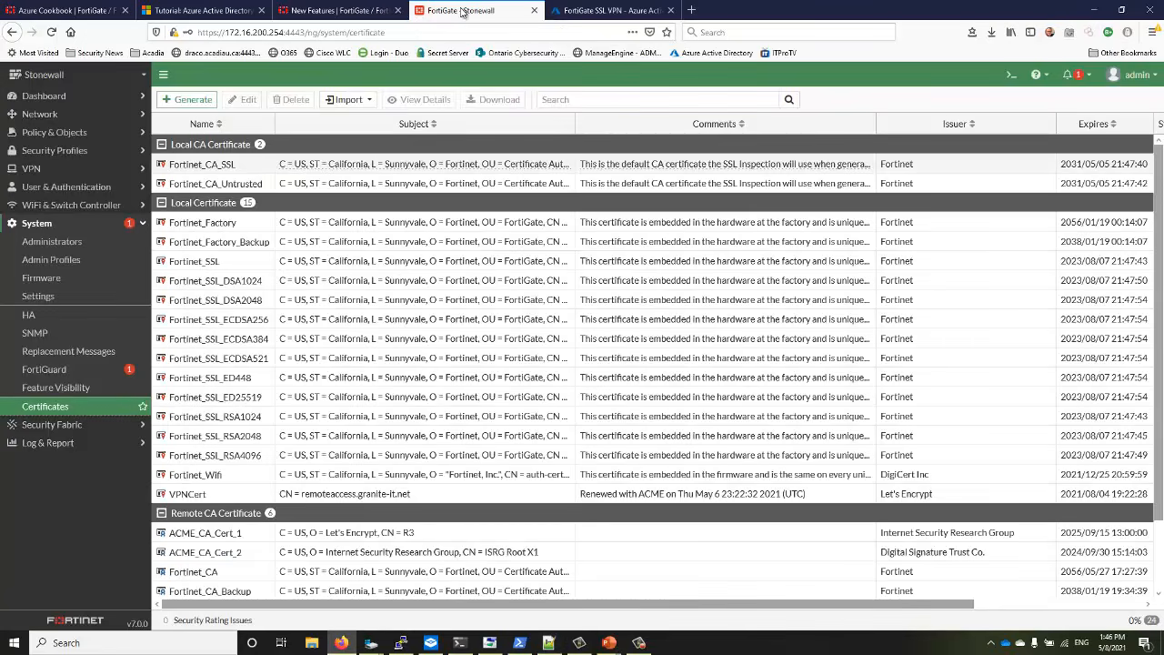
left_click(574, 11)
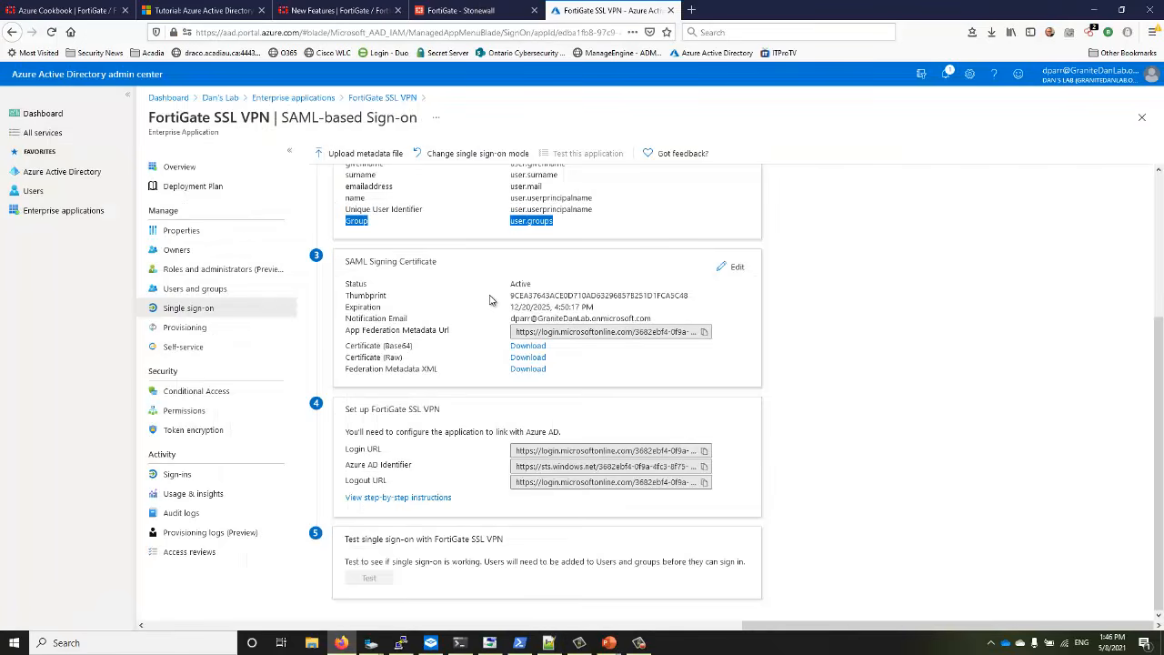
scroll(490, 300, "up", 4)
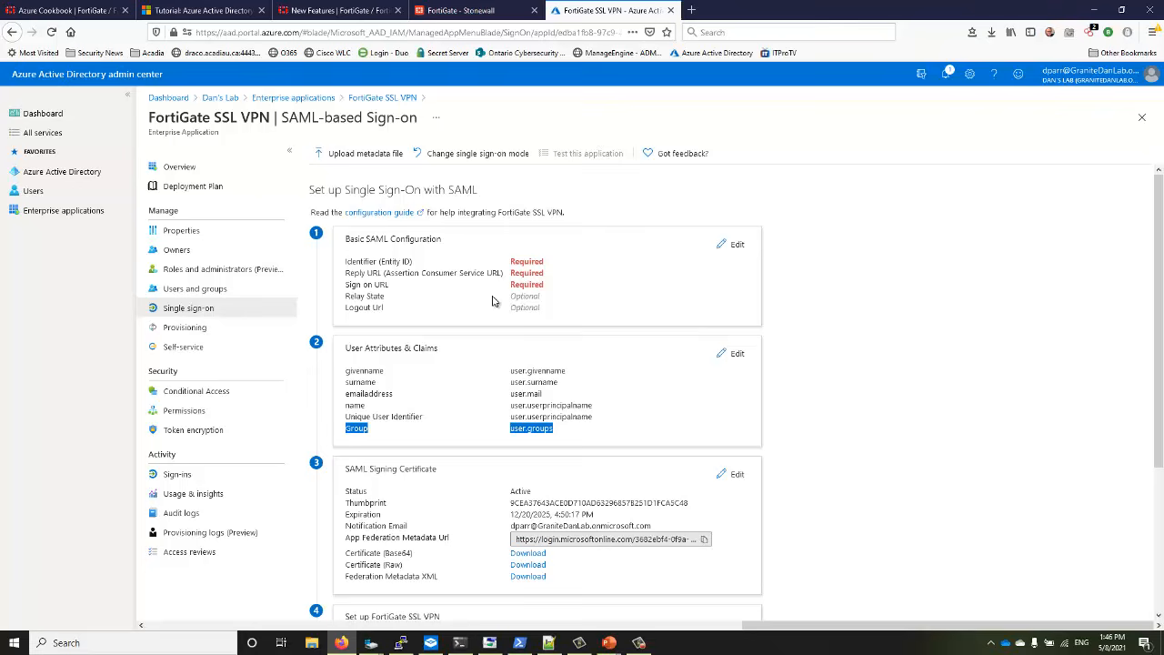
Edit Basic SAML Configuration and paste the remoteaccess.granite-it.net metadata URL as Identifier
left_click(737, 245)
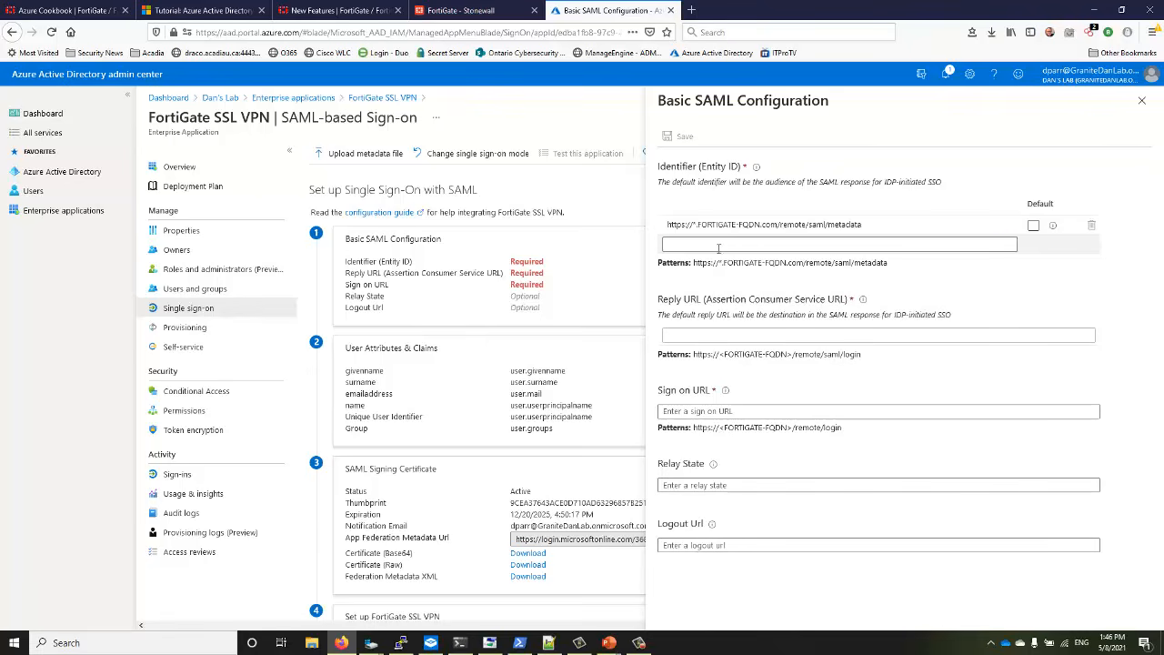
left_click(710, 246)
right_click(708, 247)
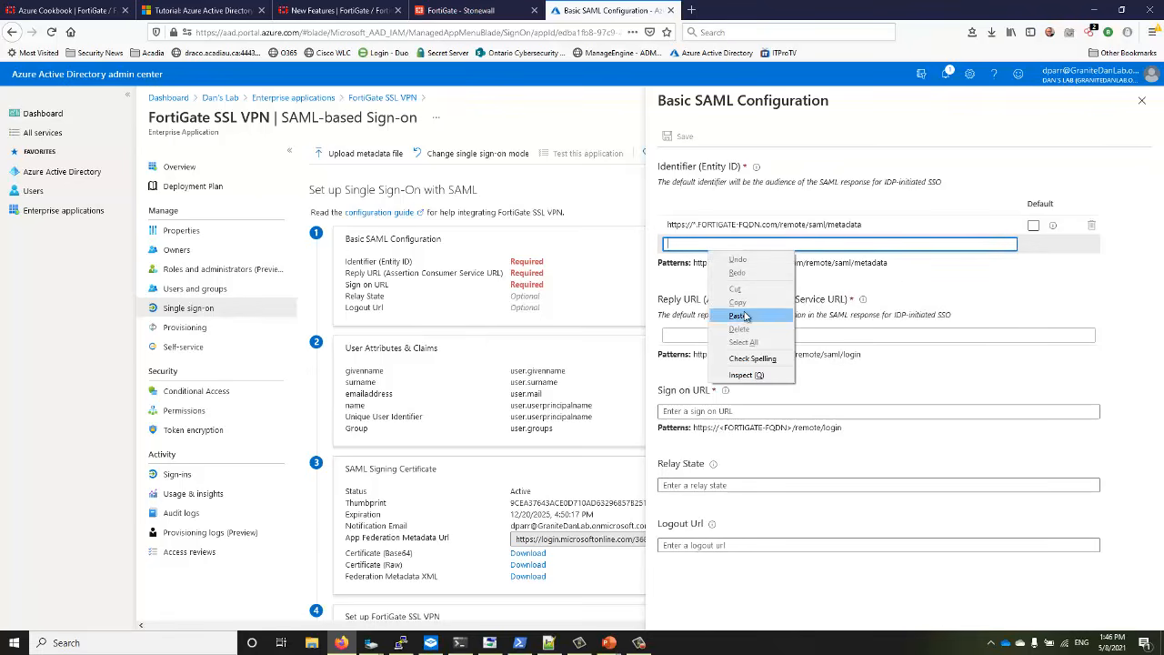
left_click(902, 287)
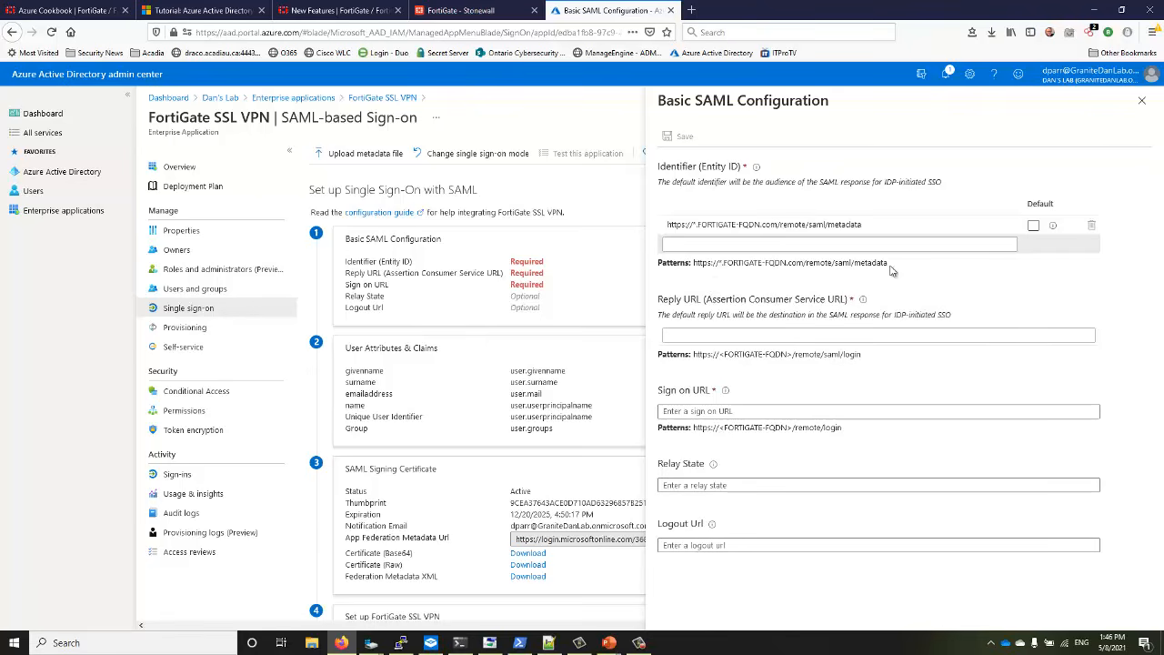
left_click(739, 244)
right_click(753, 247)
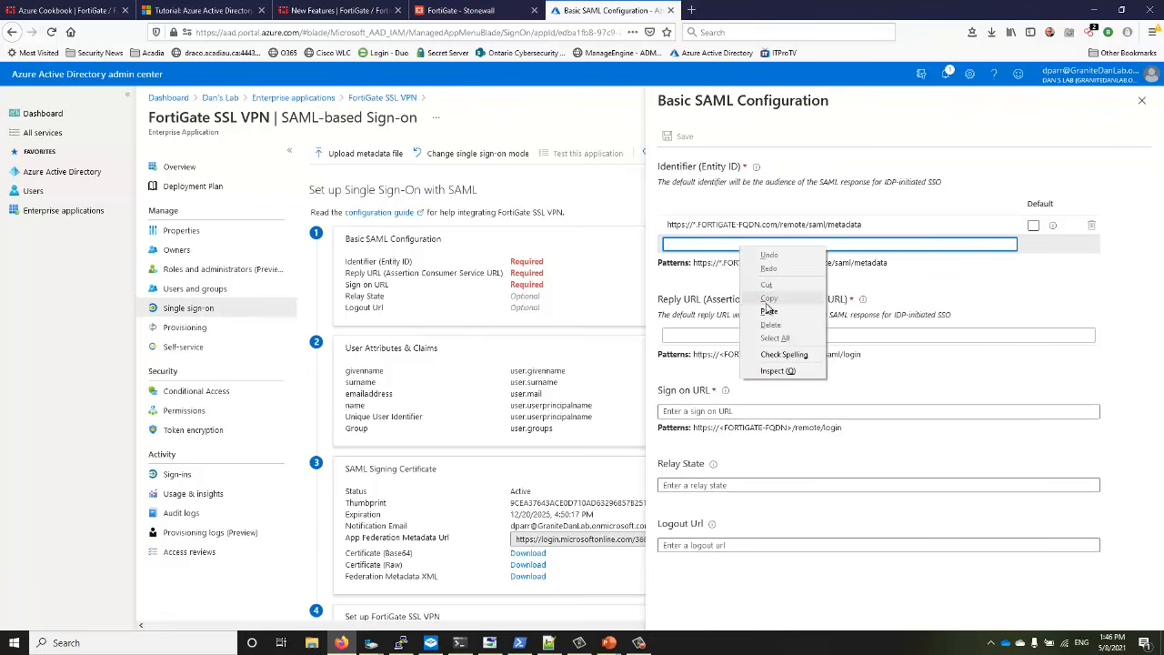
left_click(769, 312)
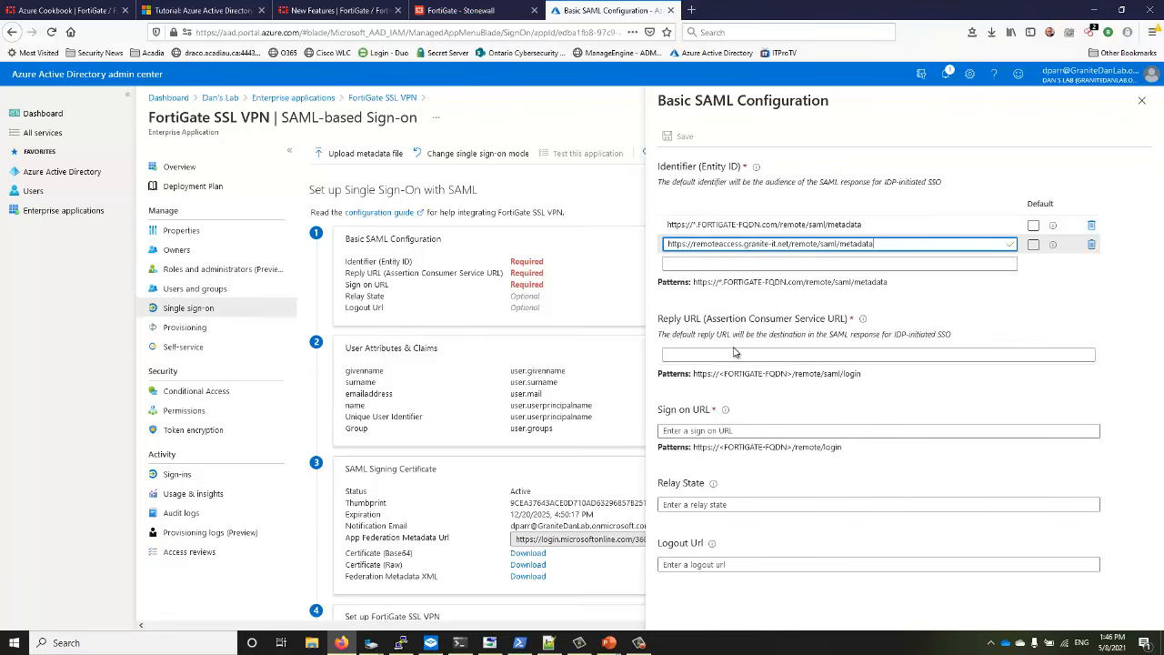
Paste the /remote/login URL as Sign on URL and enter a saml/logout Logout Url
right_click(699, 430)
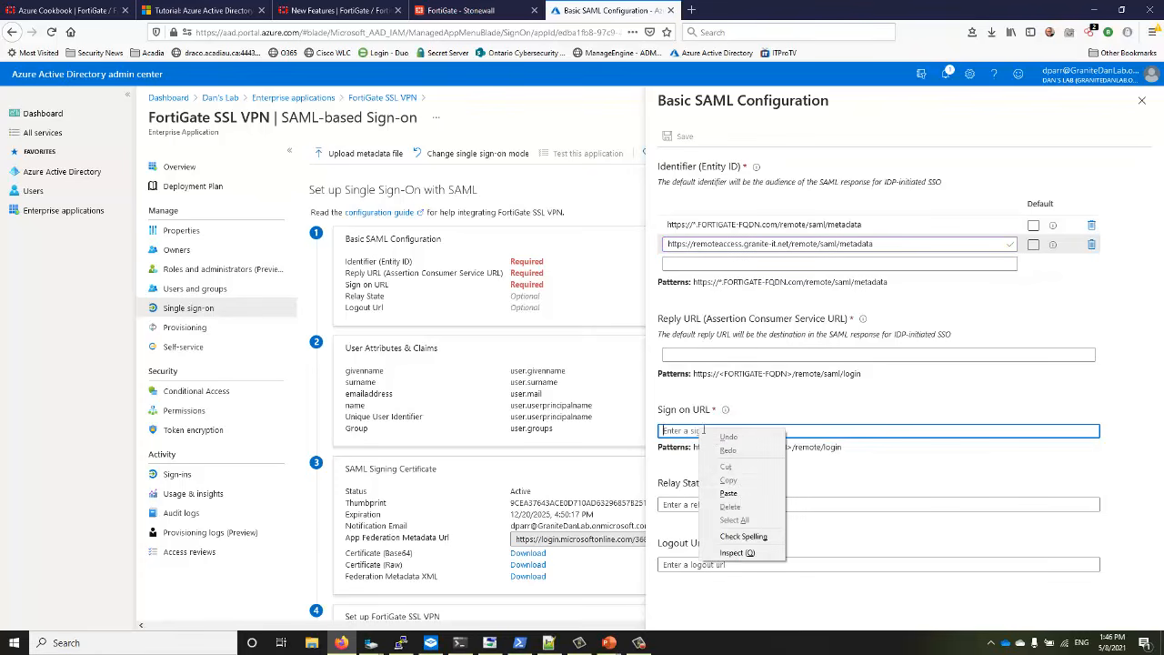
left_click(754, 494)
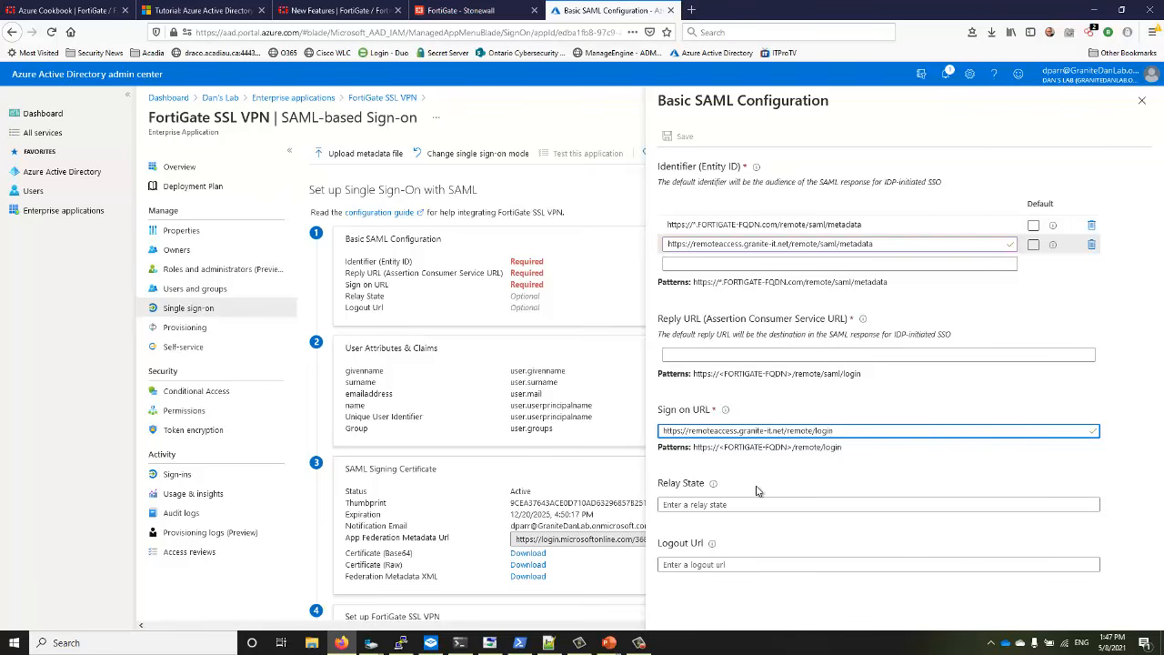
left_click(734, 564)
right_click(734, 564)
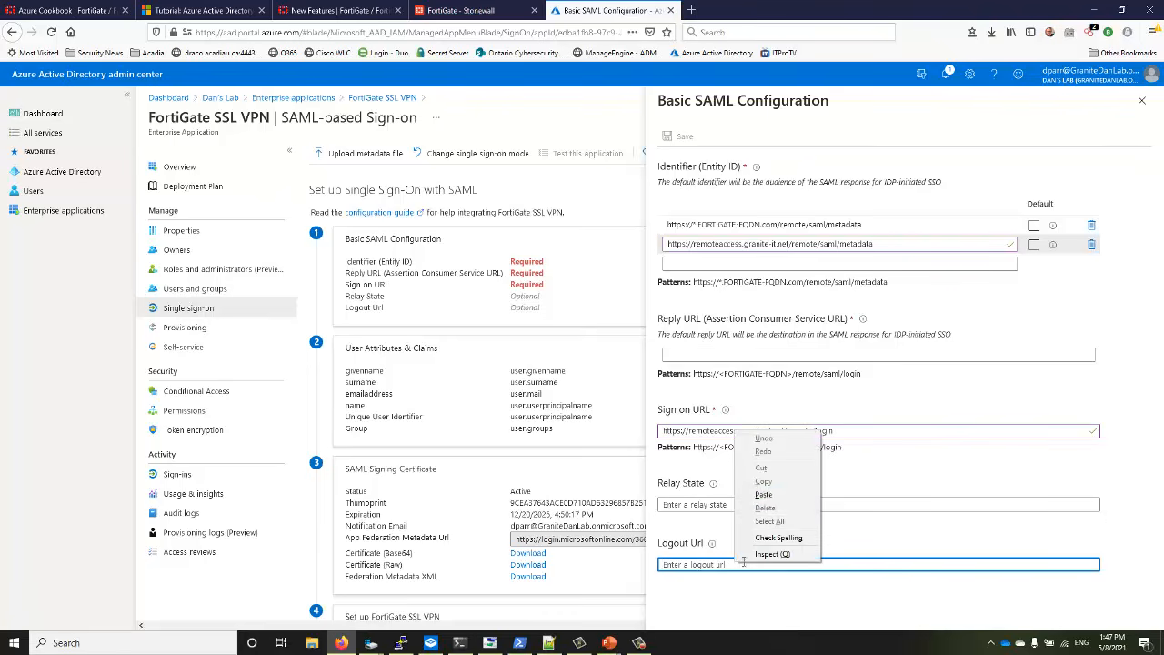
left_click(769, 500)
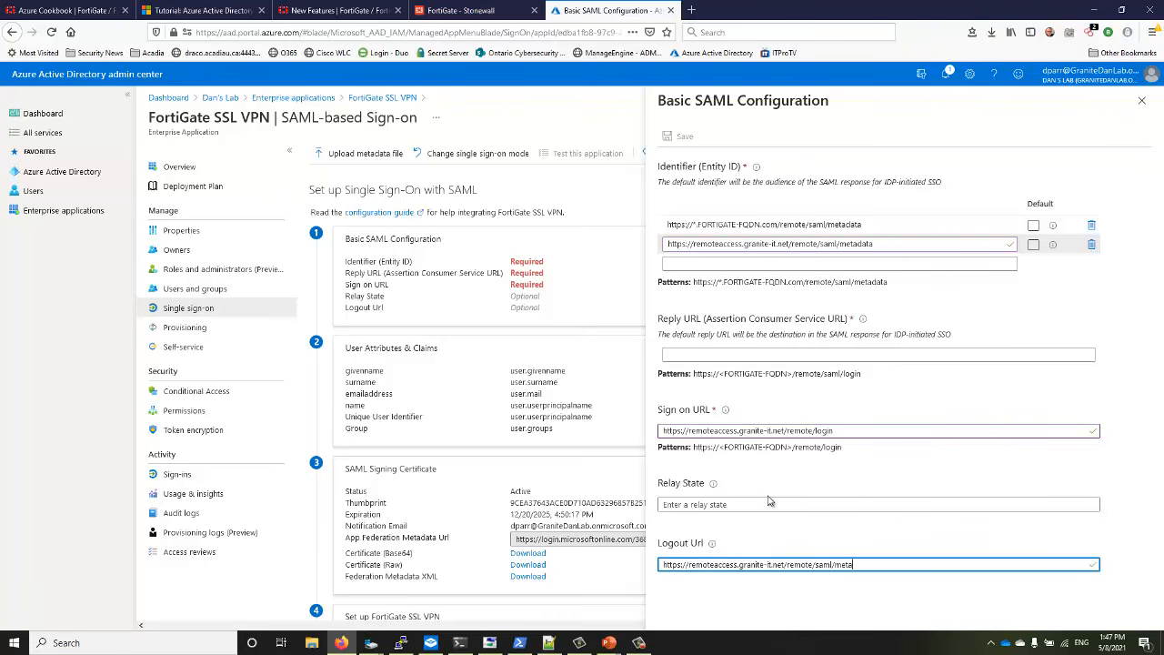
type("logout")
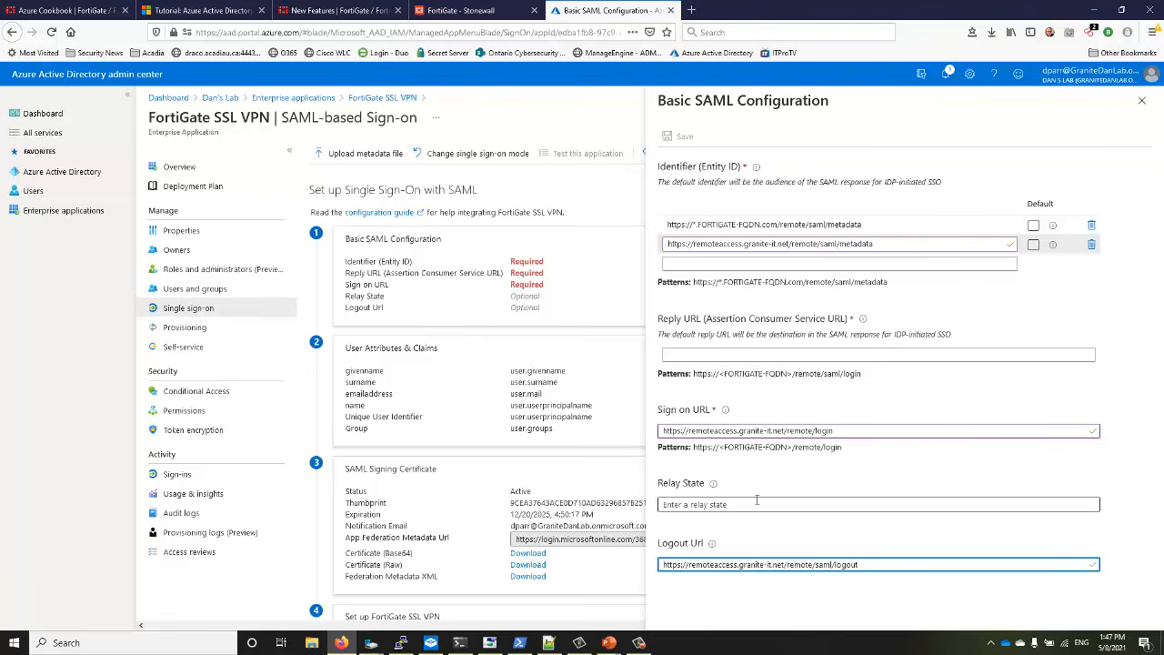
Copy the Sign on URL into Reply URL and make the granite-it identifier the default
left_click(748, 352)
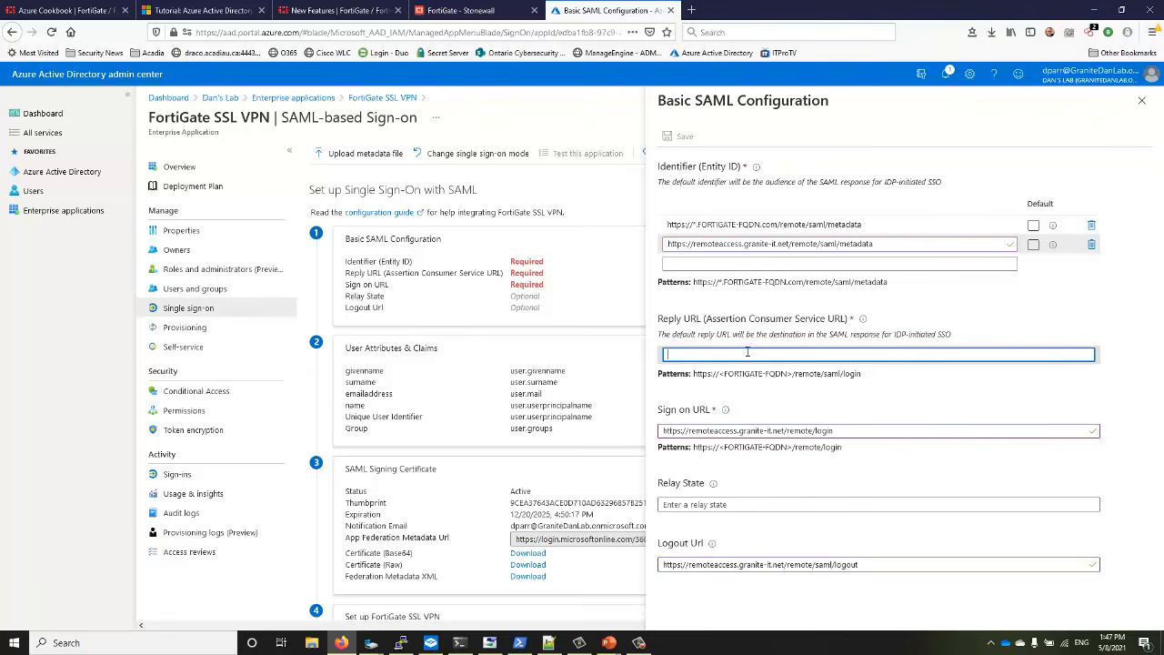
left_click_drag(864, 431, 668, 435)
right_click(687, 433)
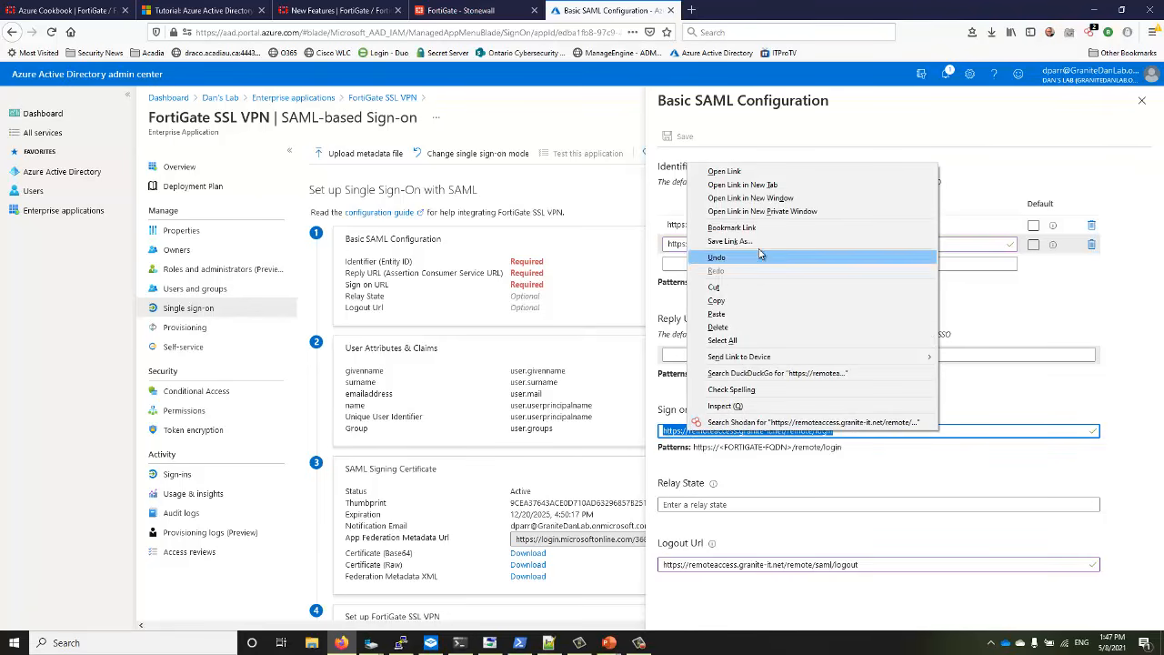
left_click(730, 301)
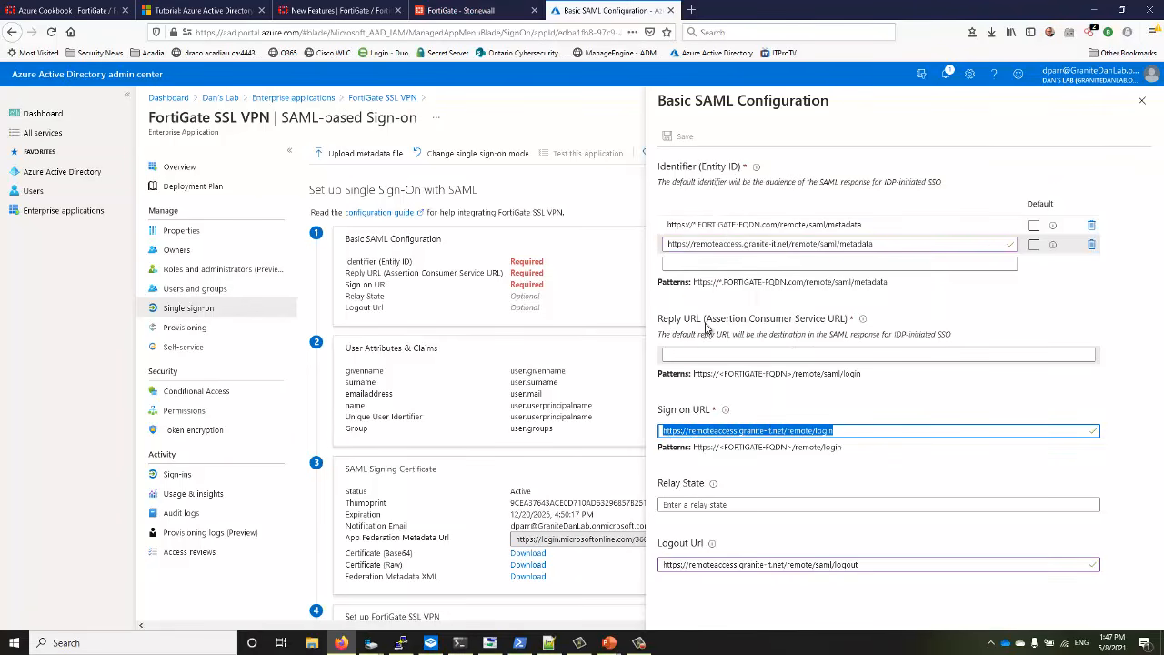
left_click(702, 352)
right_click(703, 354)
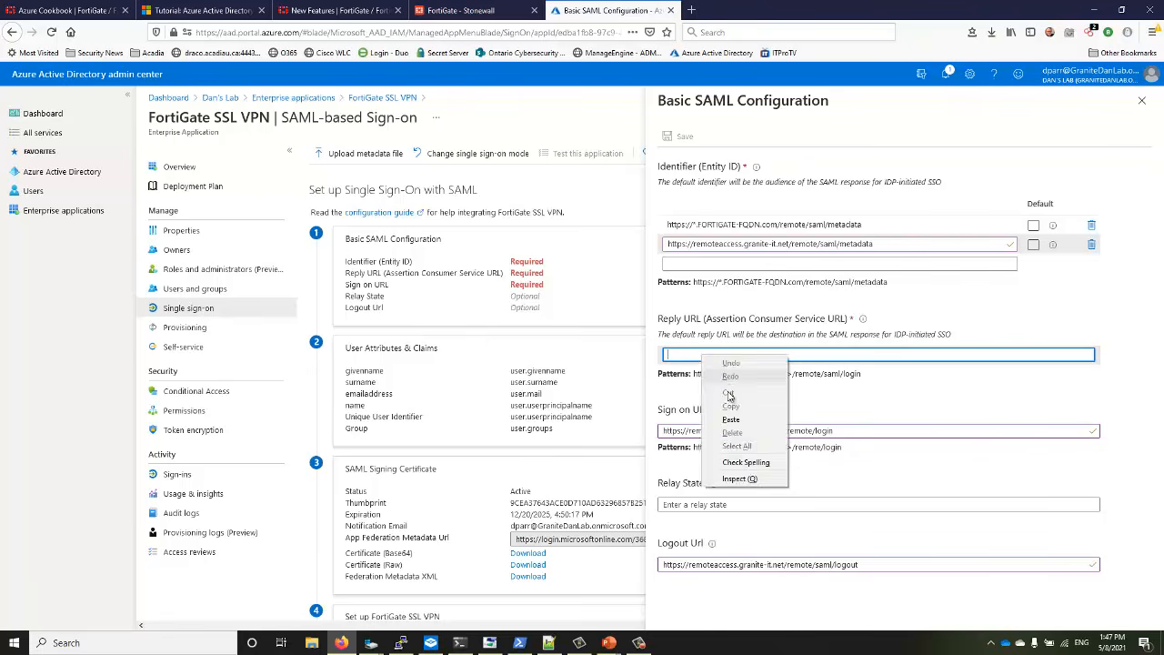
left_click(745, 417)
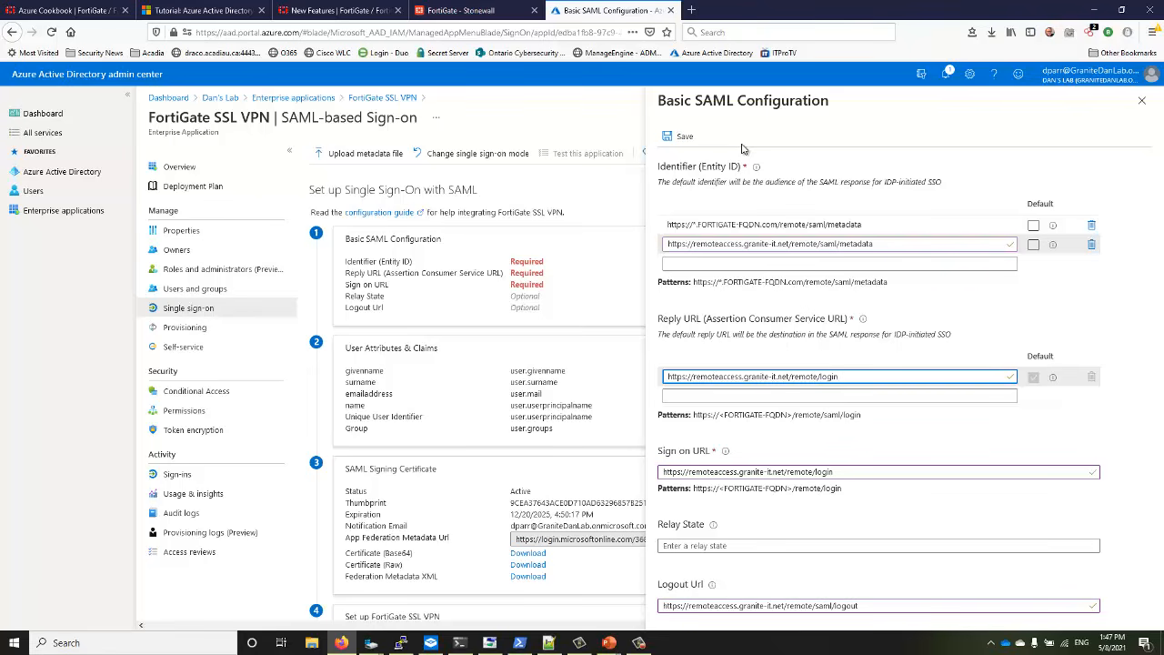
left_click(1038, 246)
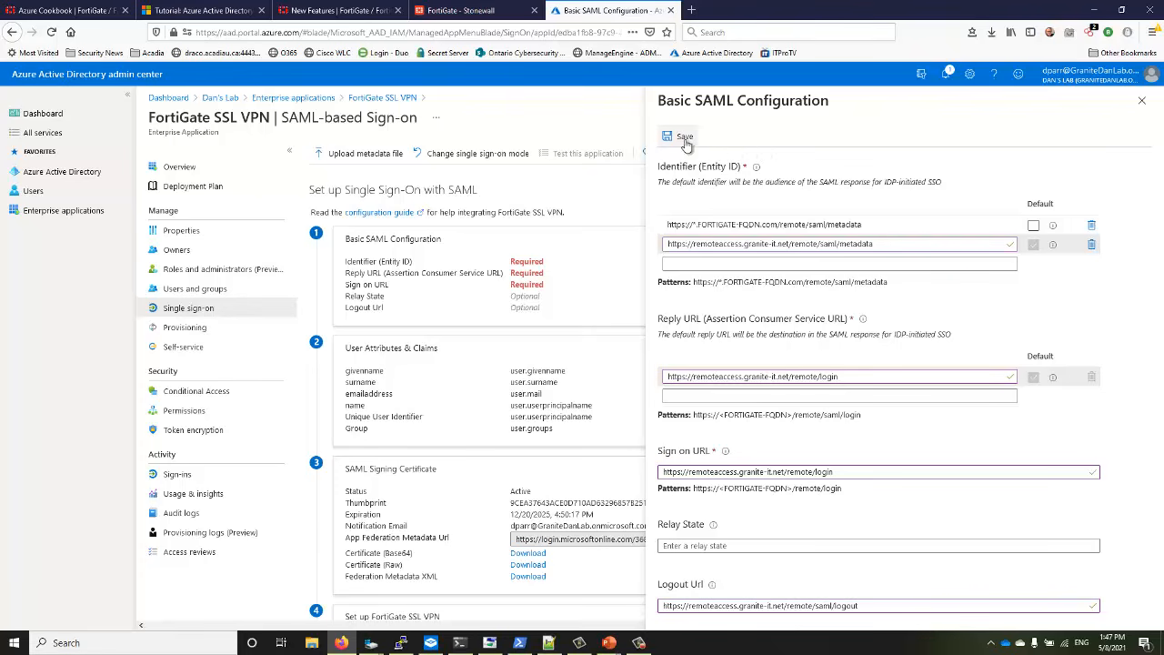
Remove the FORTIGATE-FQDN placeholder identifier, save the SAML configuration, and close the panel
left_click(1092, 227)
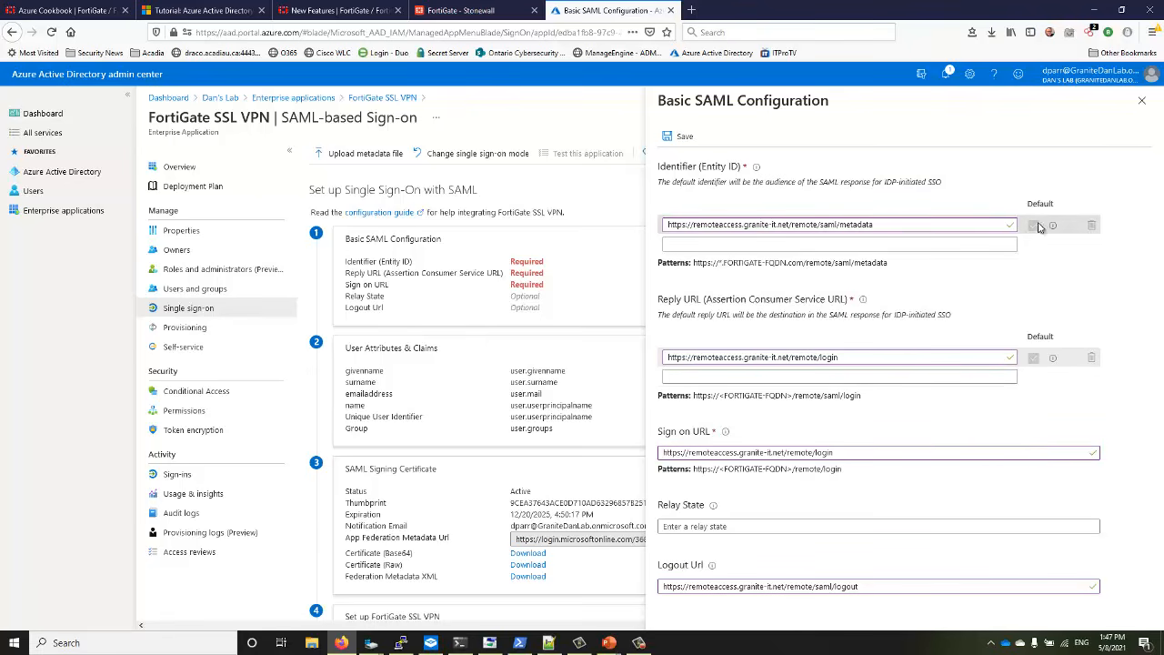
left_click(685, 136)
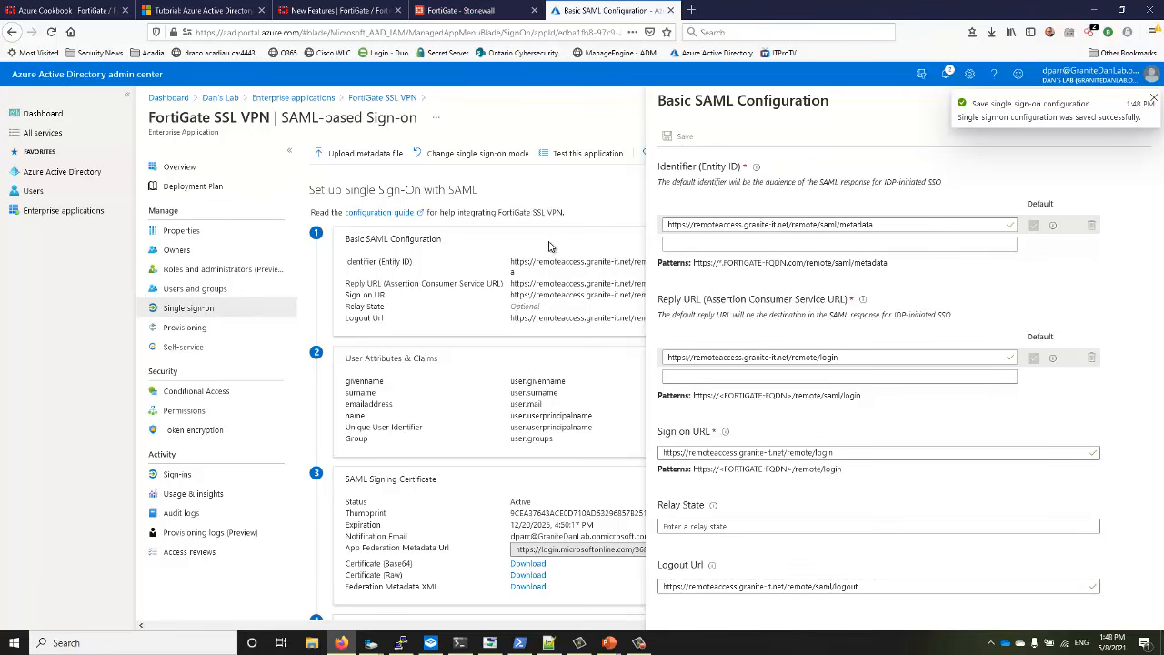
left_click(1148, 102)
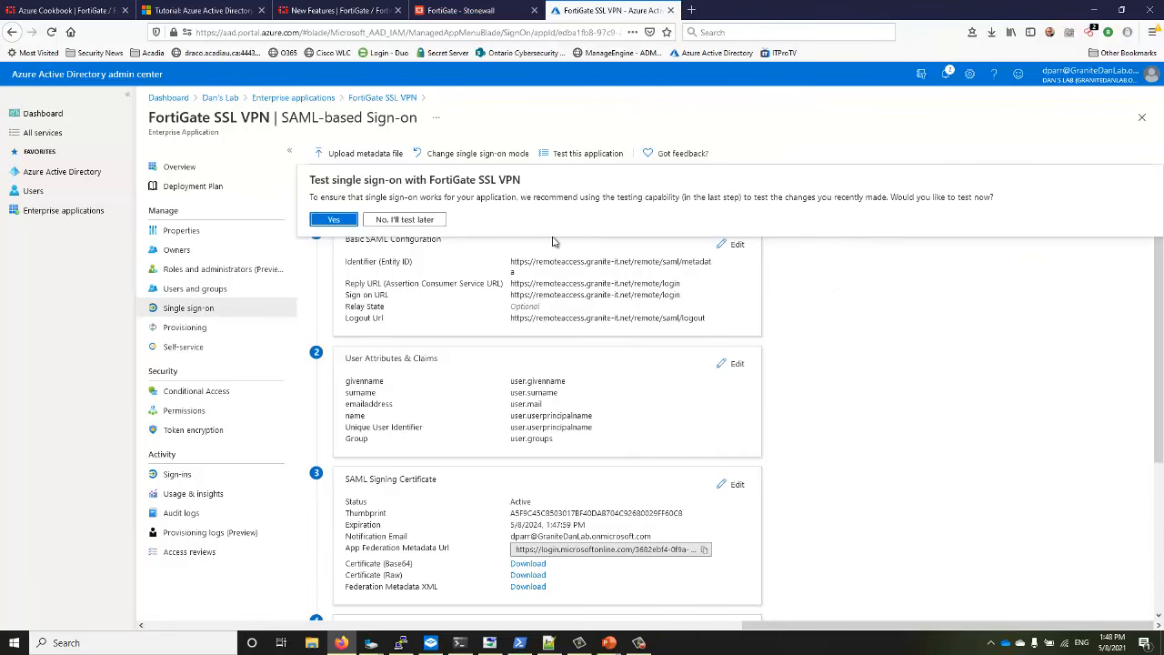
Skip single sign-on testing and save the Base64 signing certificate as FortiGate SSL VPN.cer
left_click(406, 221)
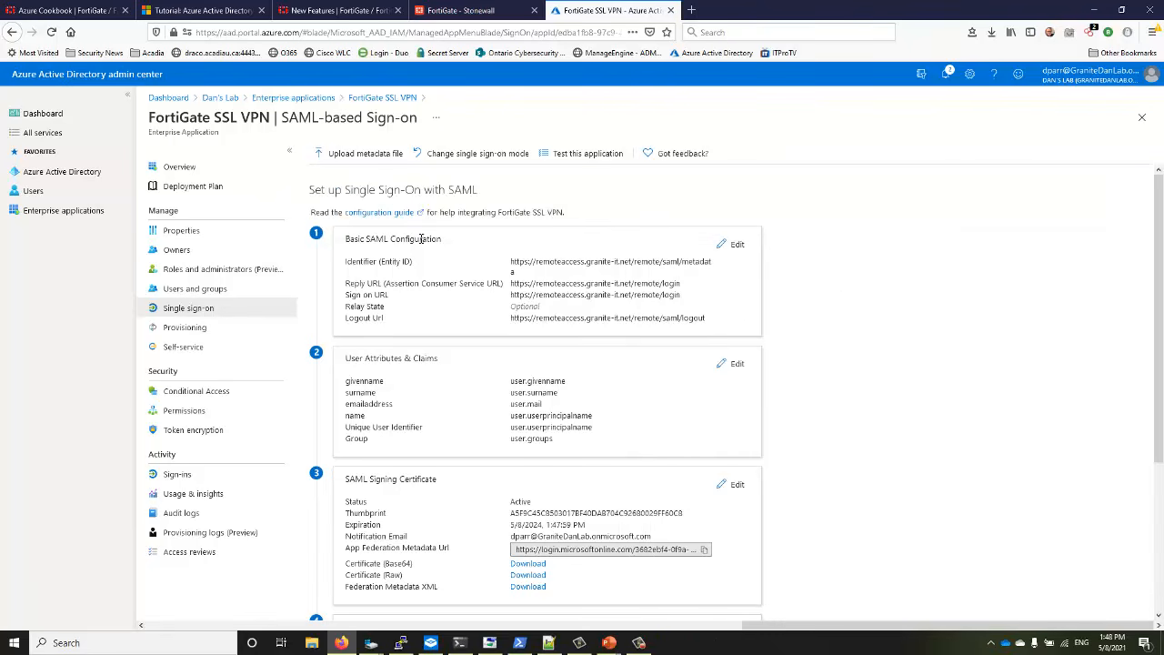
scroll(553, 364, "down", 3)
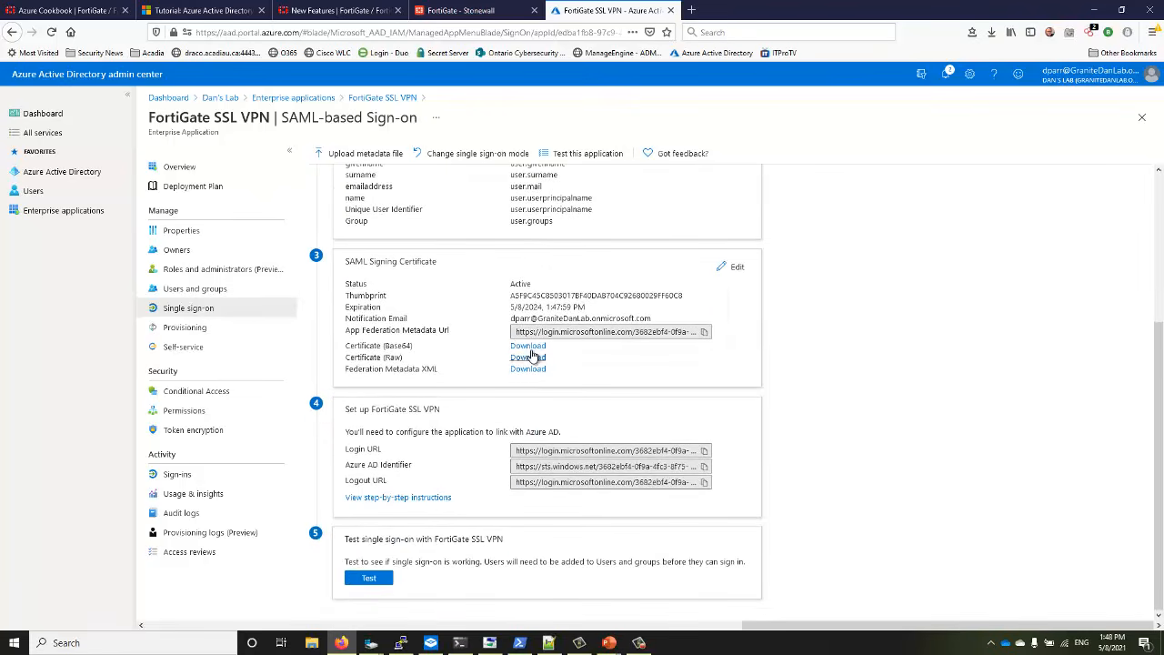
scroll(537, 346, "up", 3)
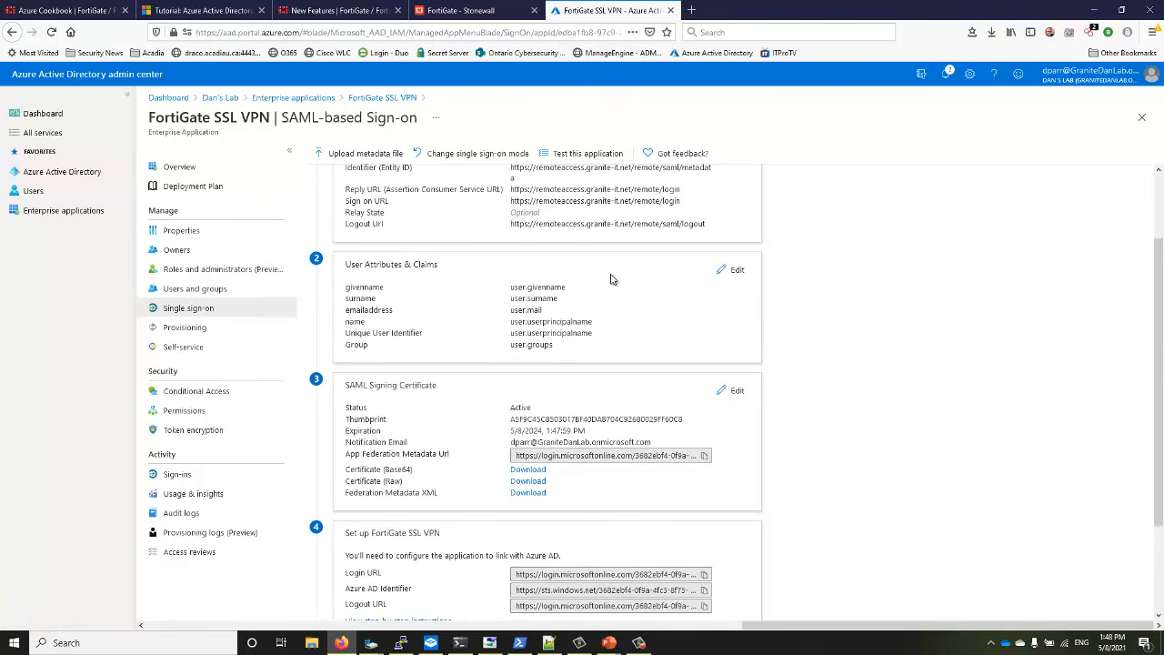
scroll(564, 428, "down", 1)
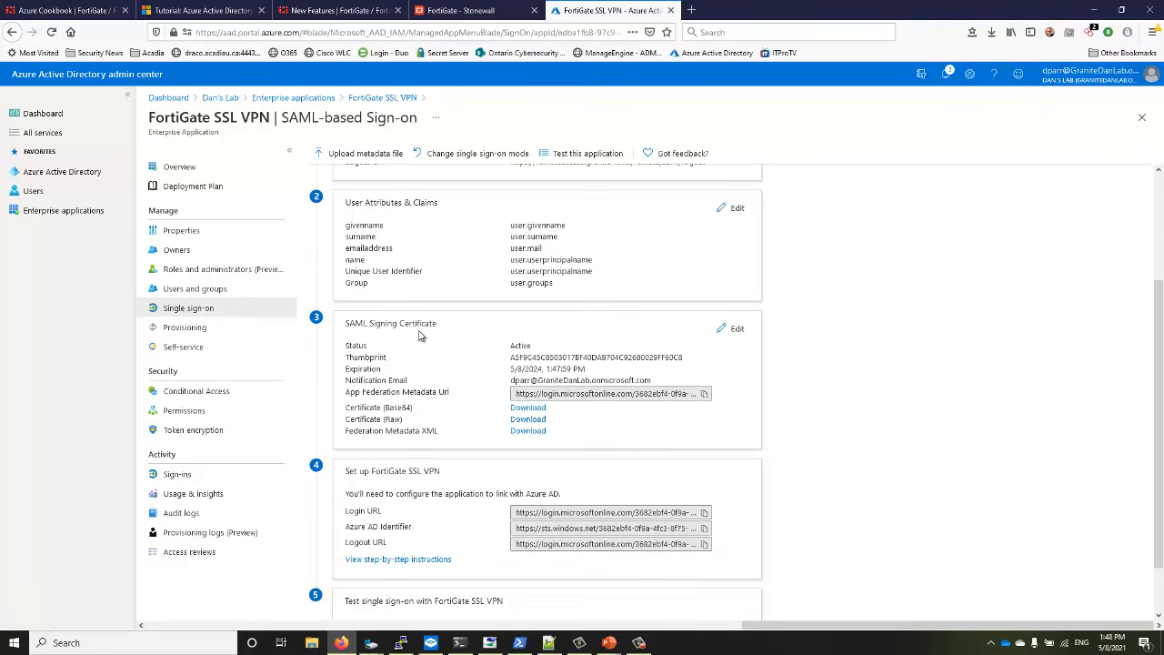
left_click(525, 409)
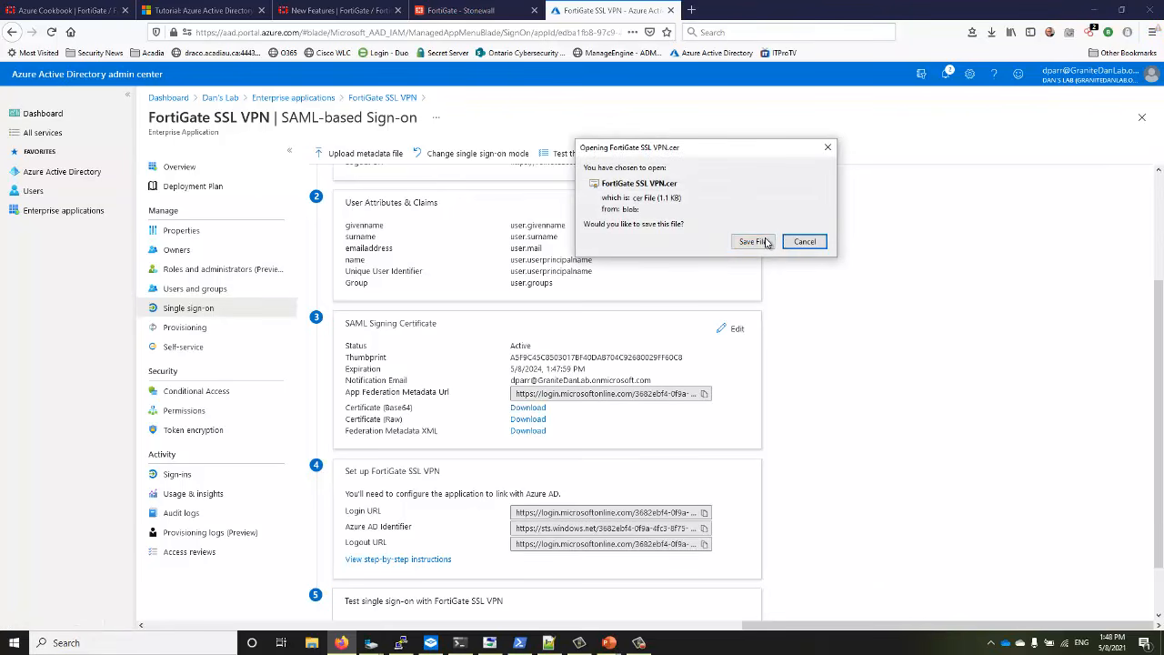
left_click(765, 244)
left_click(753, 242)
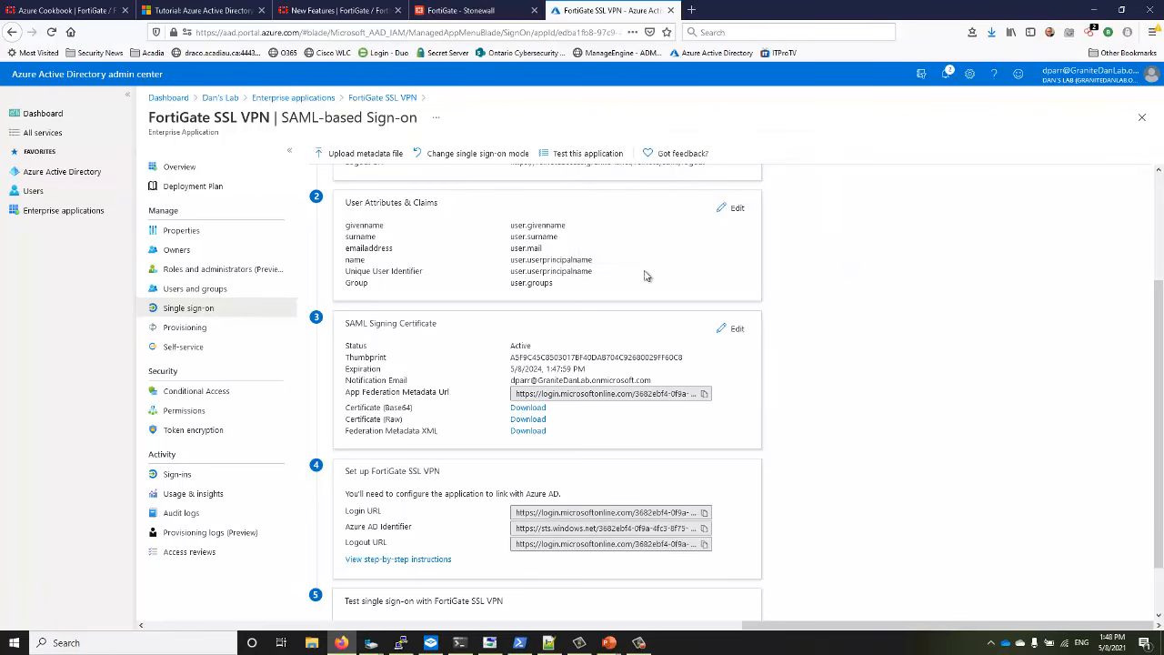
Copy the Azure Login URL for the FortiGate SAML config notes
scroll(488, 462, "down", 1)
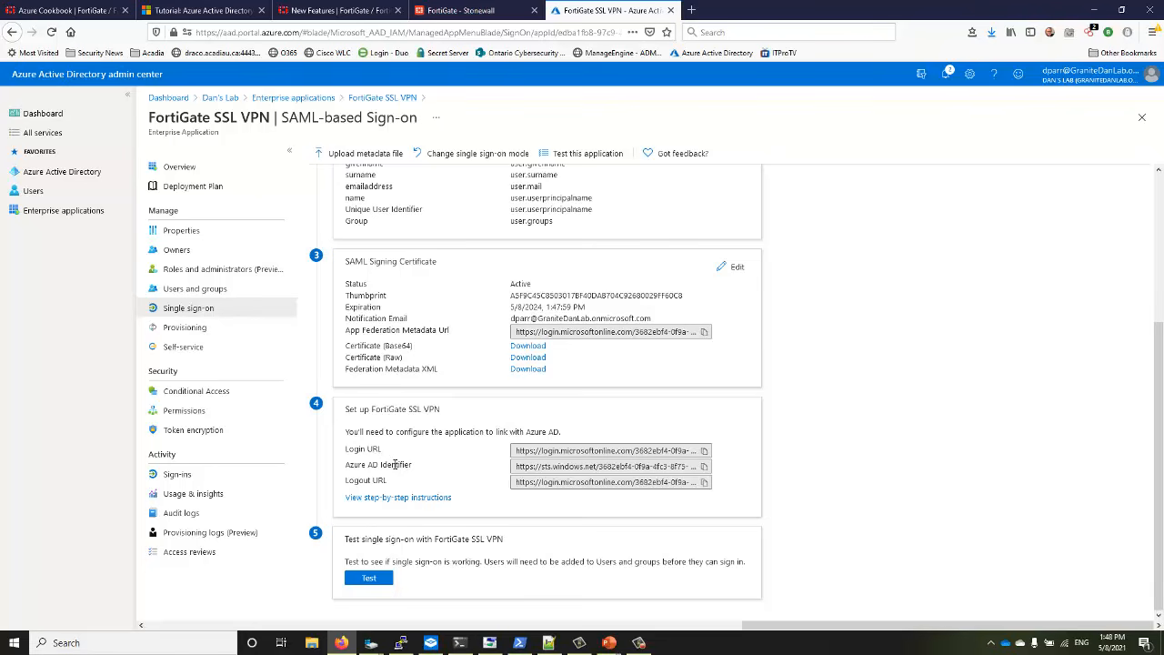
left_click(705, 452)
left_click(549, 643)
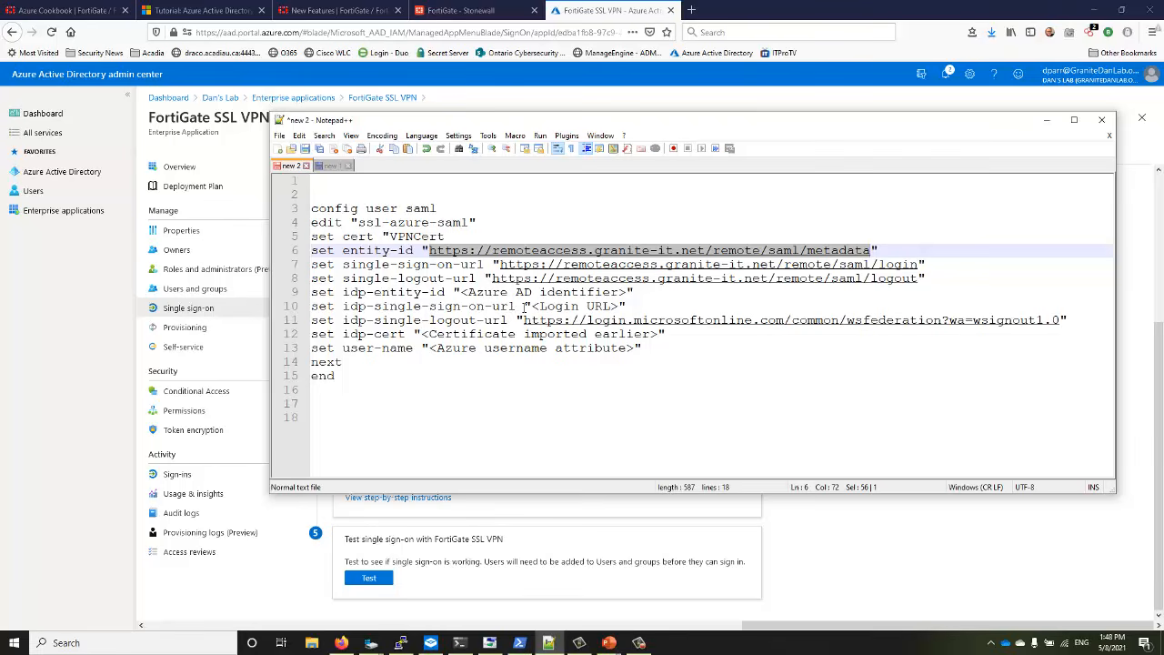
Paste the Azure login URL over <Login URL> on line 10, then widen the editor
left_click_drag(531, 307, 619, 307)
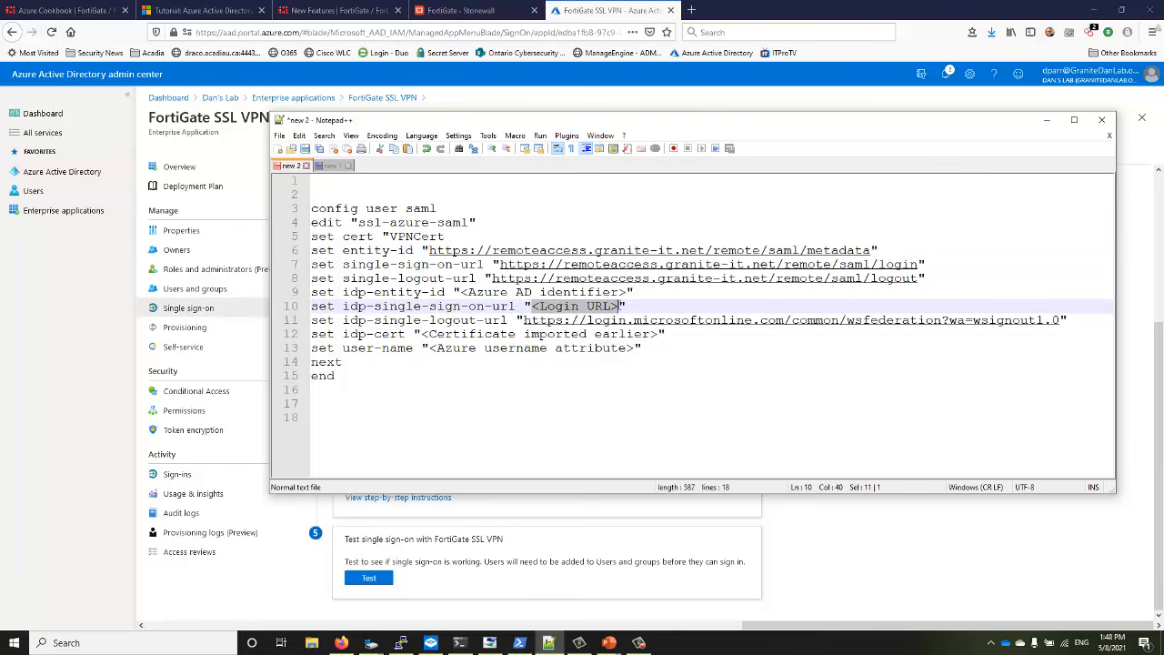
right_click(602, 309)
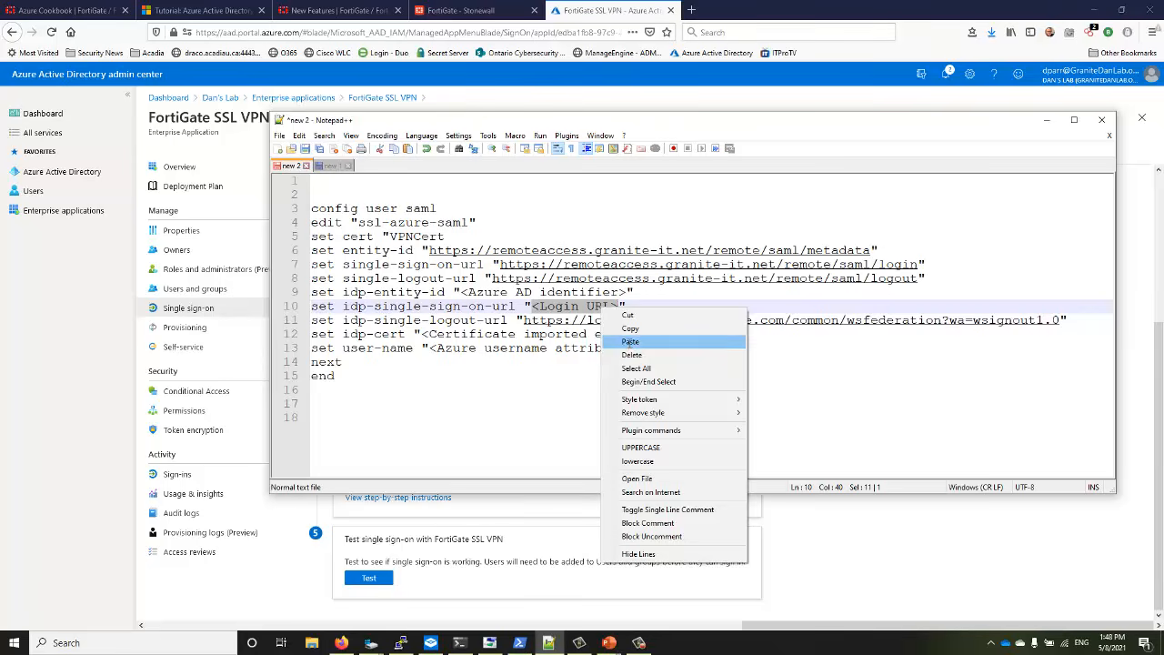
left_click(629, 342)
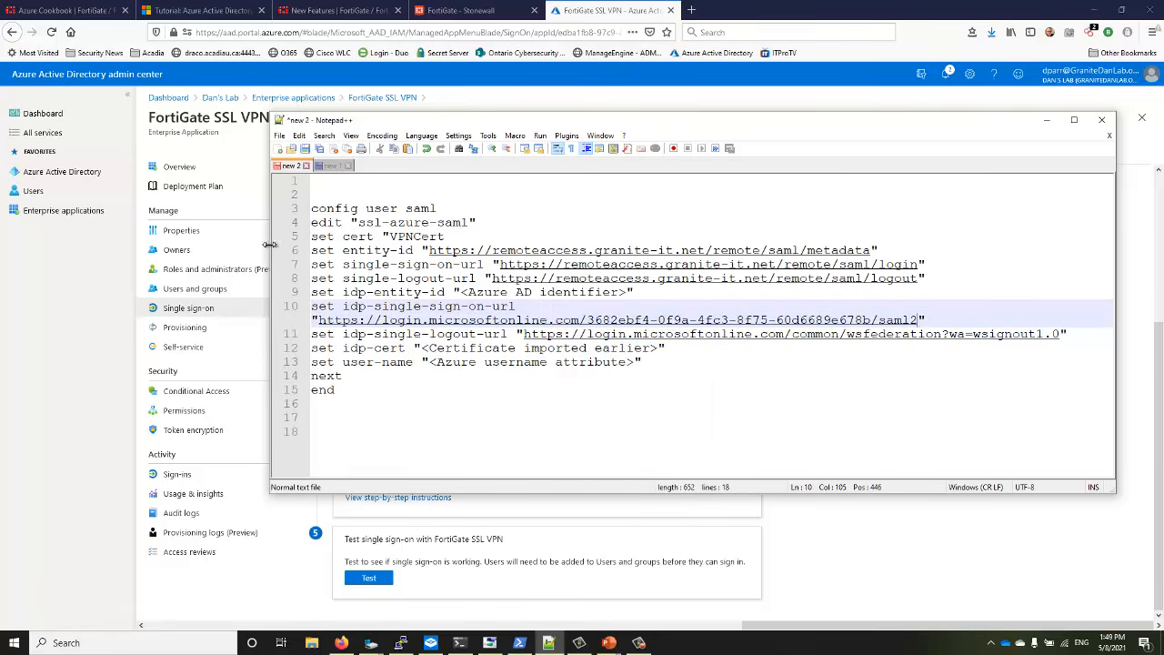
left_click_drag(270, 246, 49, 242)
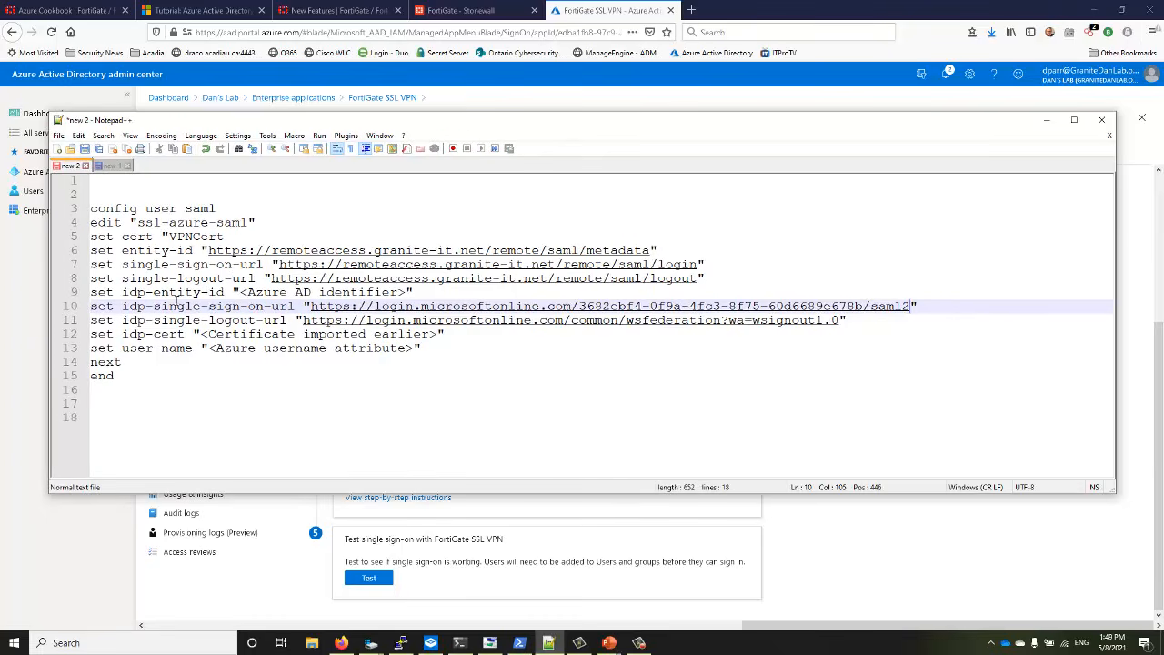
Copy the Azure AD Identifier and paste it over <Azure AD identifier> on line 9
left_click(479, 510)
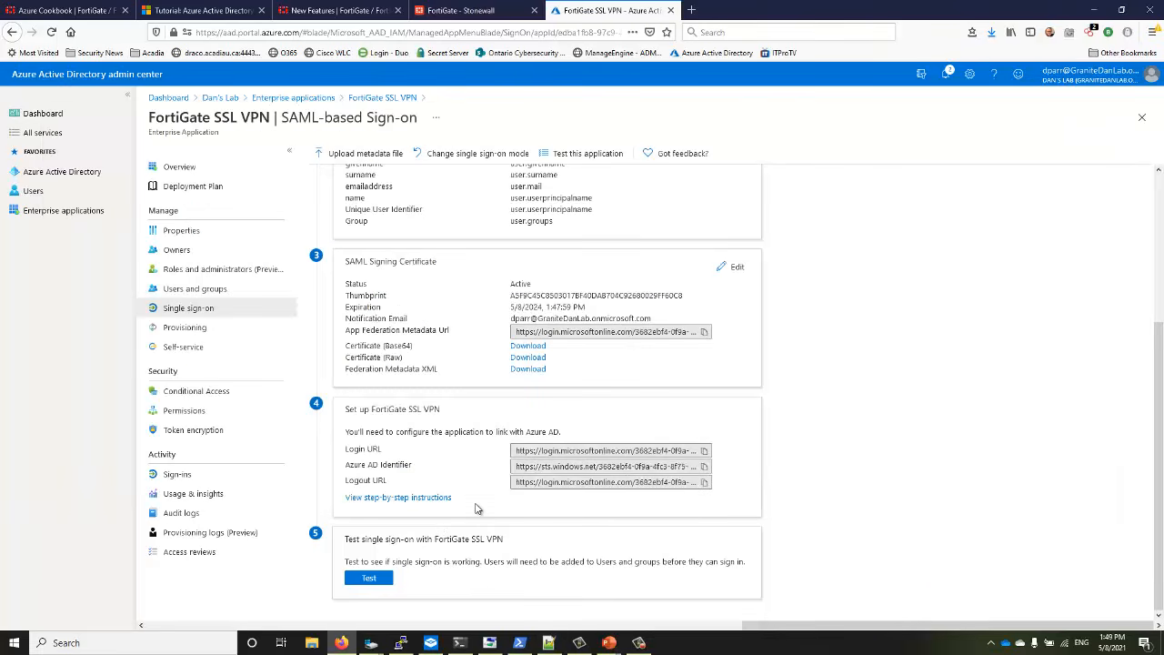
left_click(705, 468)
left_click(549, 643)
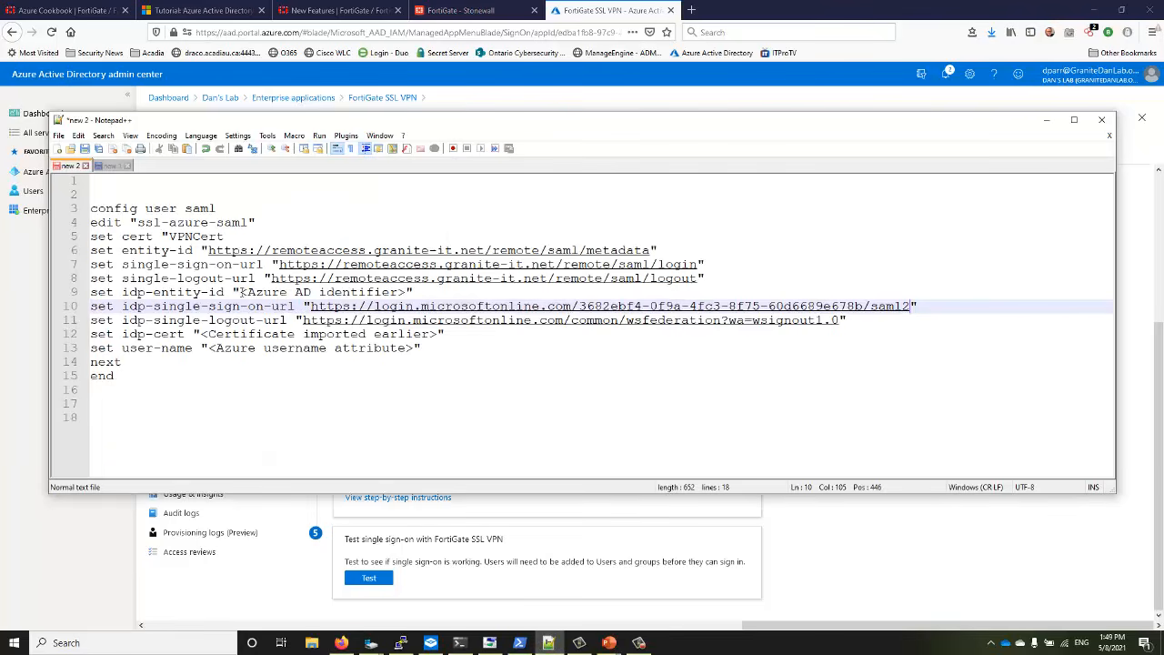
left_click_drag(242, 292, 387, 297)
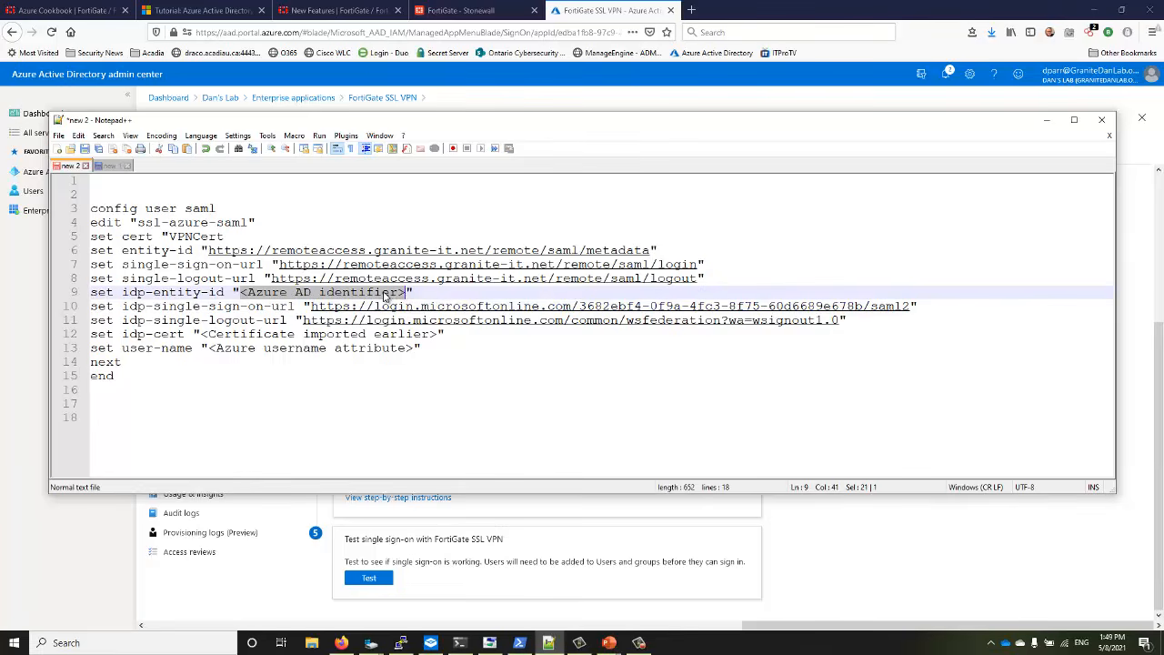
right_click(387, 297)
left_click(415, 334)
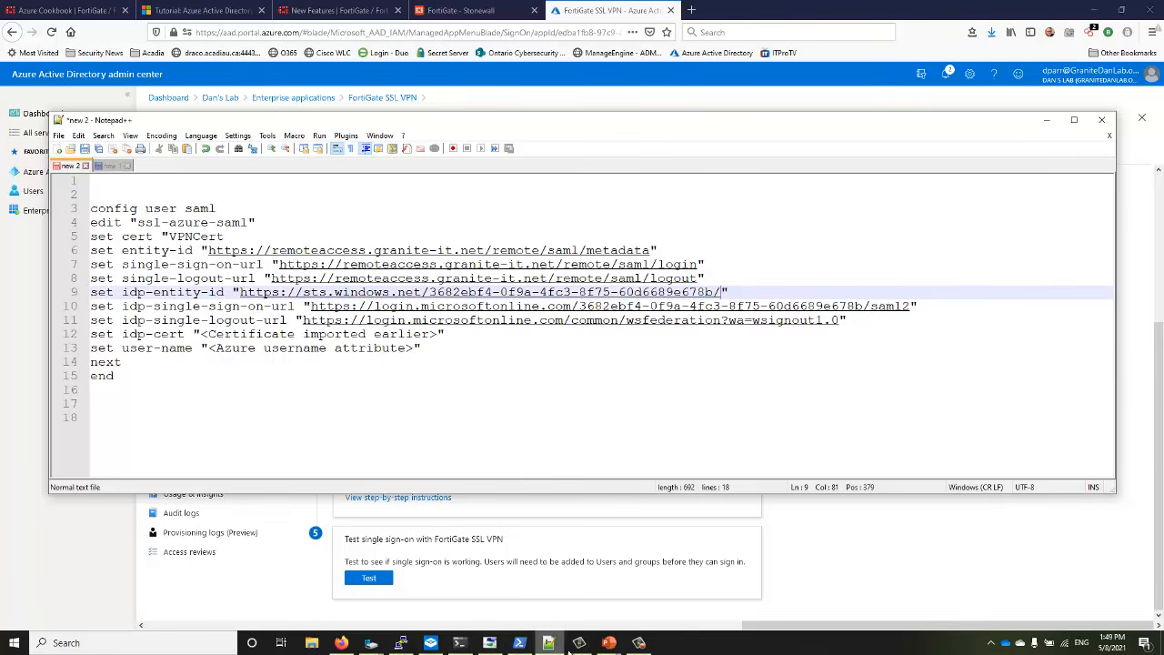
Copy the Logout URL from the Azure SAML sign-on page
mouse_move(548, 646)
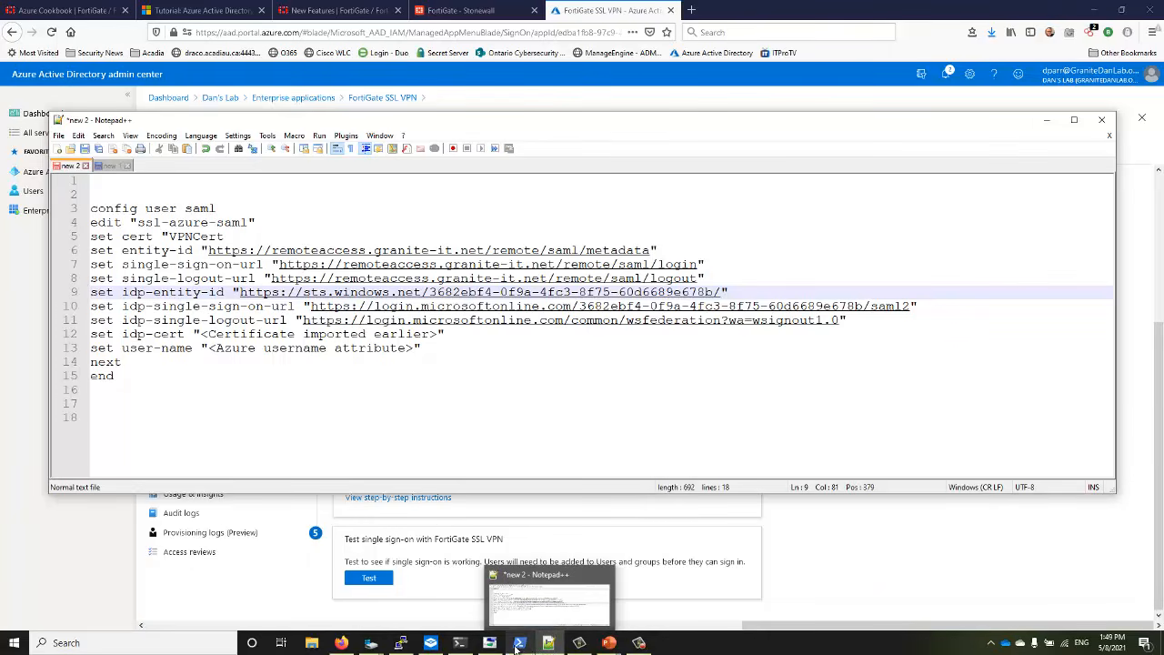
left_click(341, 643)
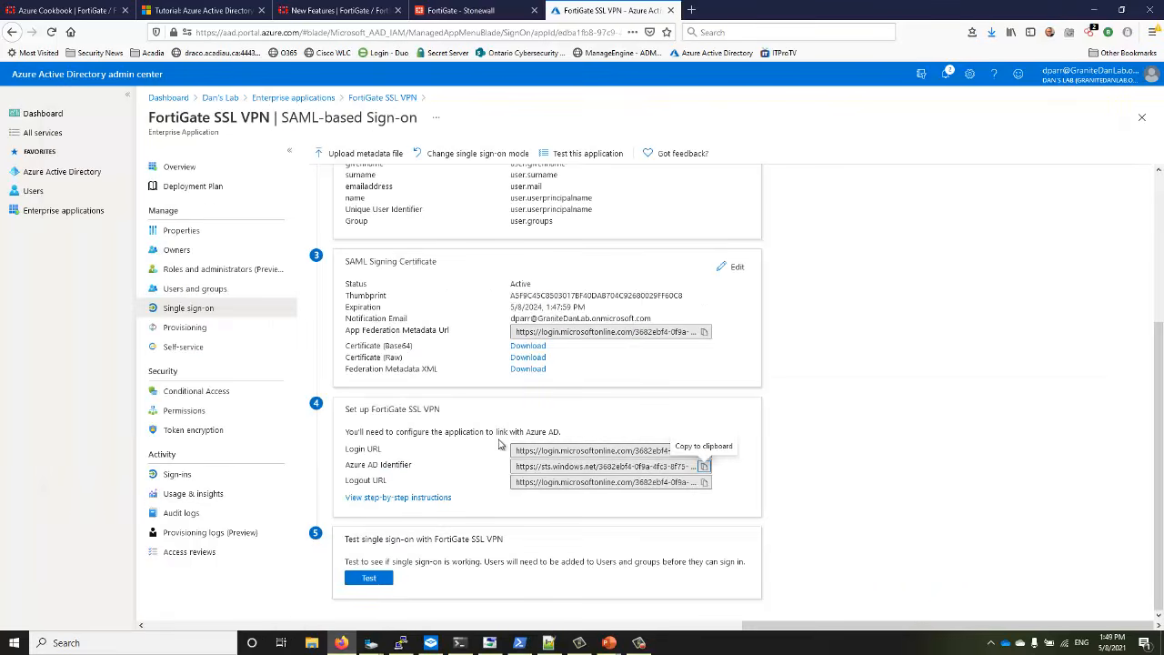
left_click(705, 483)
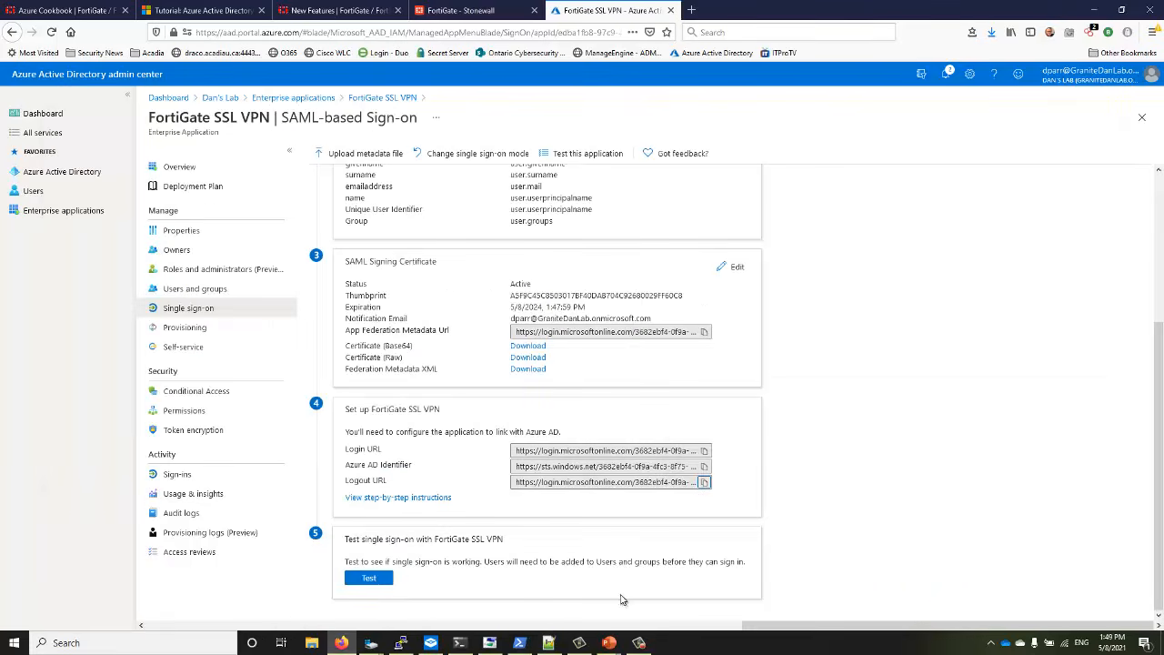
Replace the old logout URL on line 11 with the copied Azure Logout URL
left_click(549, 642)
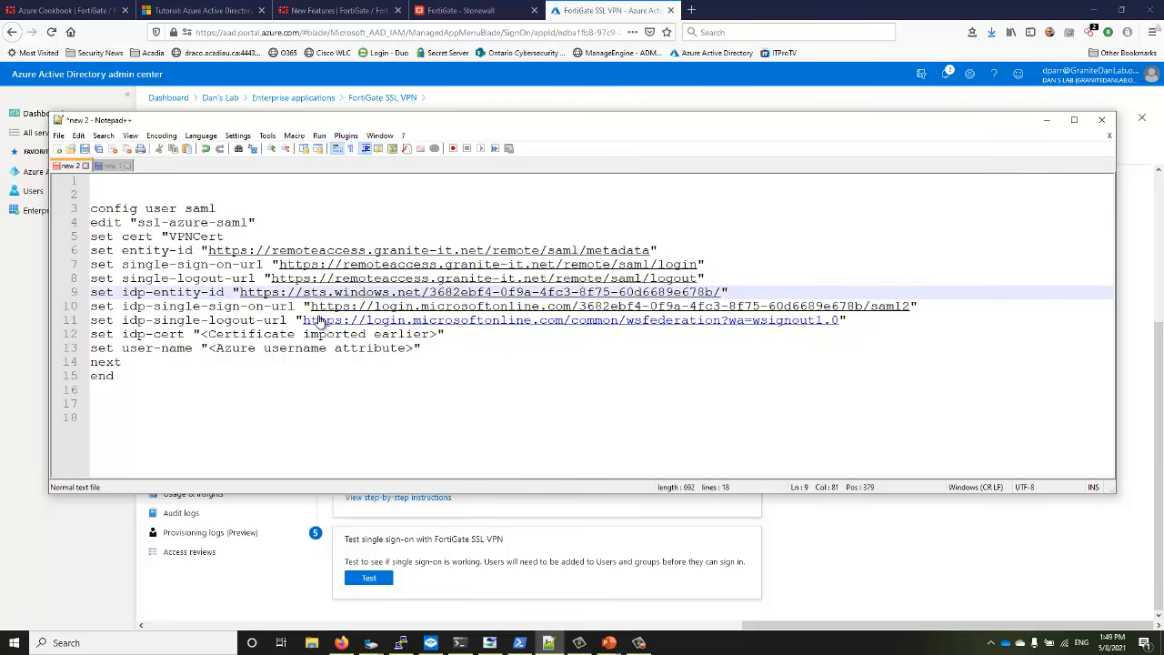
left_click_drag(305, 323, 821, 329)
right_click(821, 331)
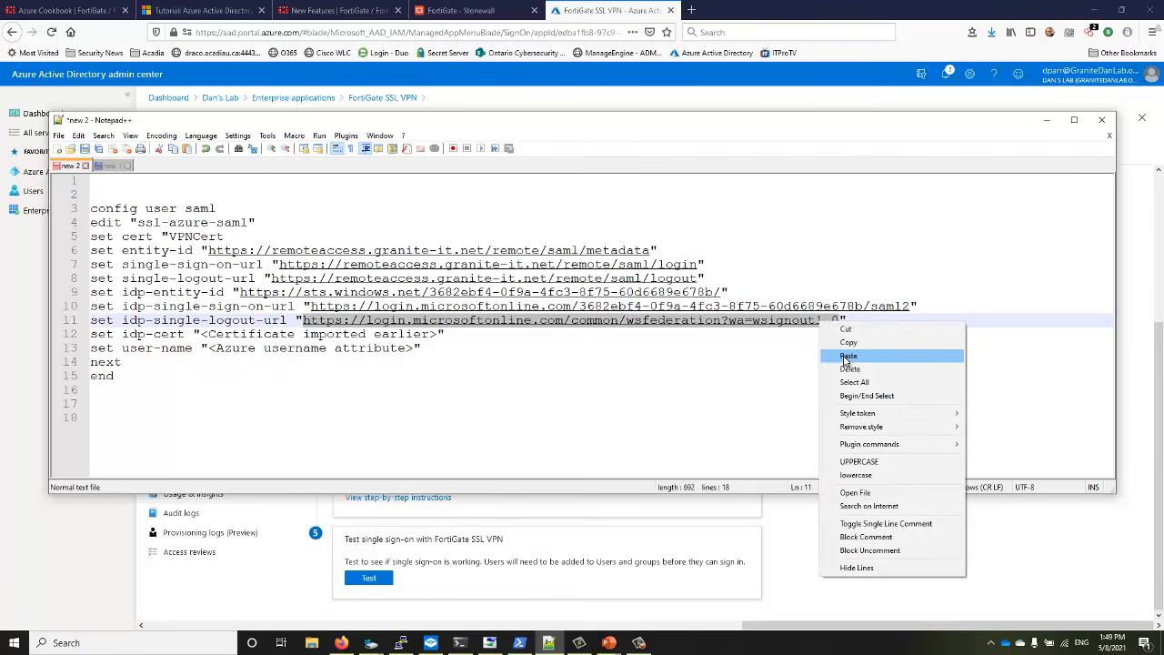
left_click(848, 355)
Add a new line set group-name "group" after line 13, fixing the typos
left_click(830, 361)
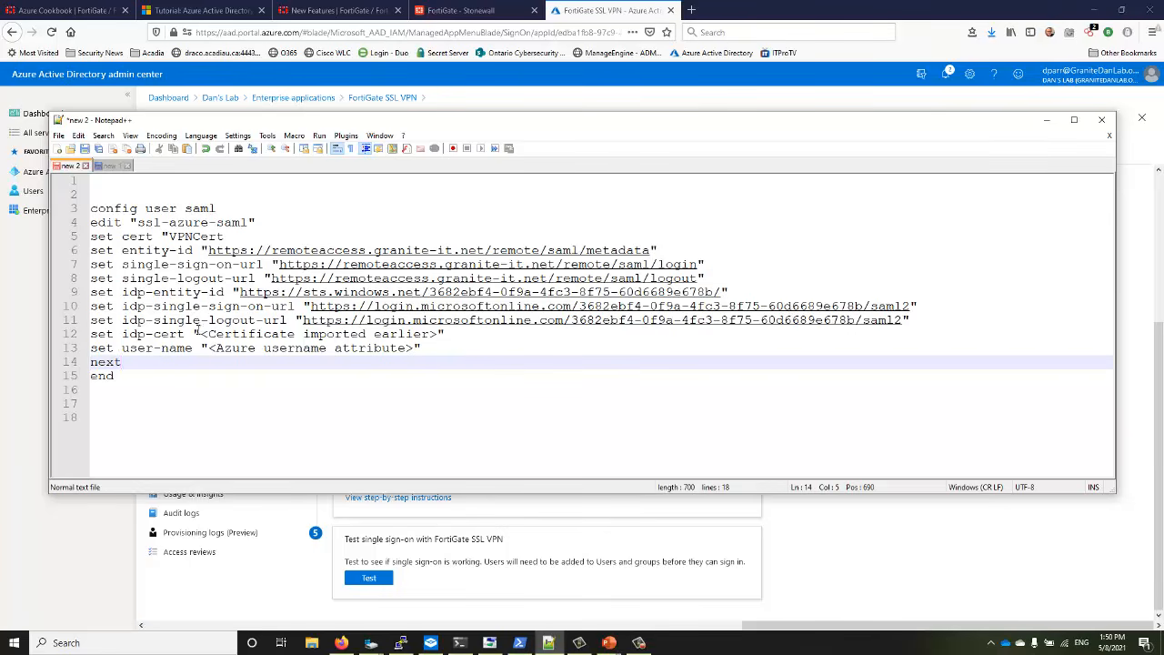
left_click_drag(197, 334, 440, 335)
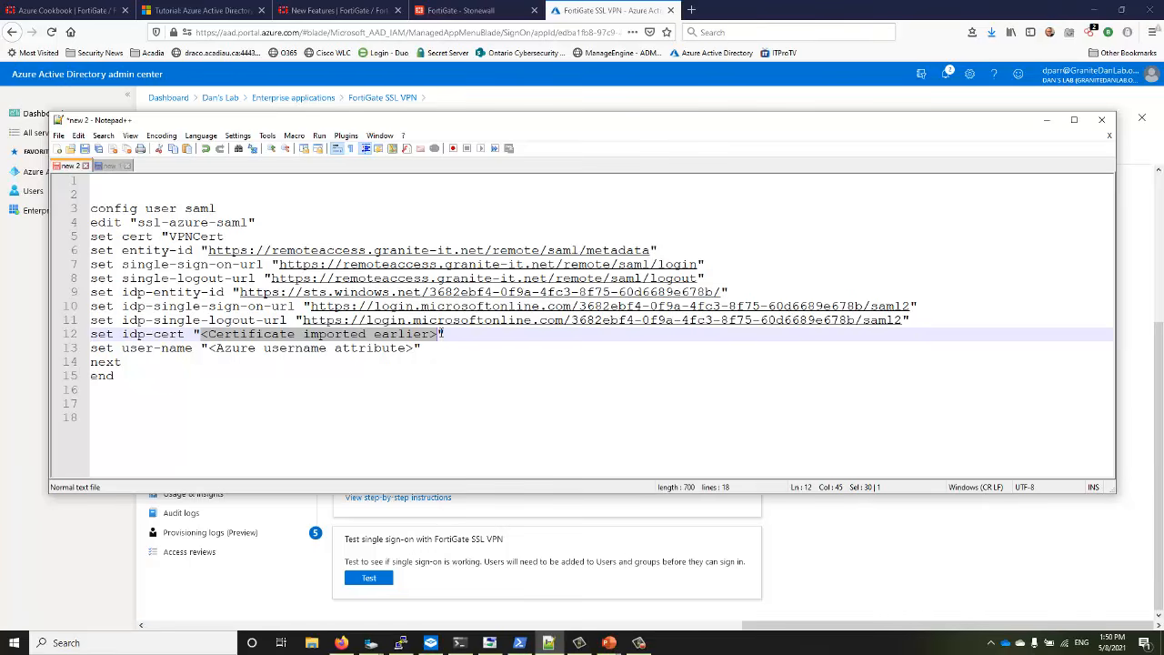
left_click_drag(208, 351, 409, 354)
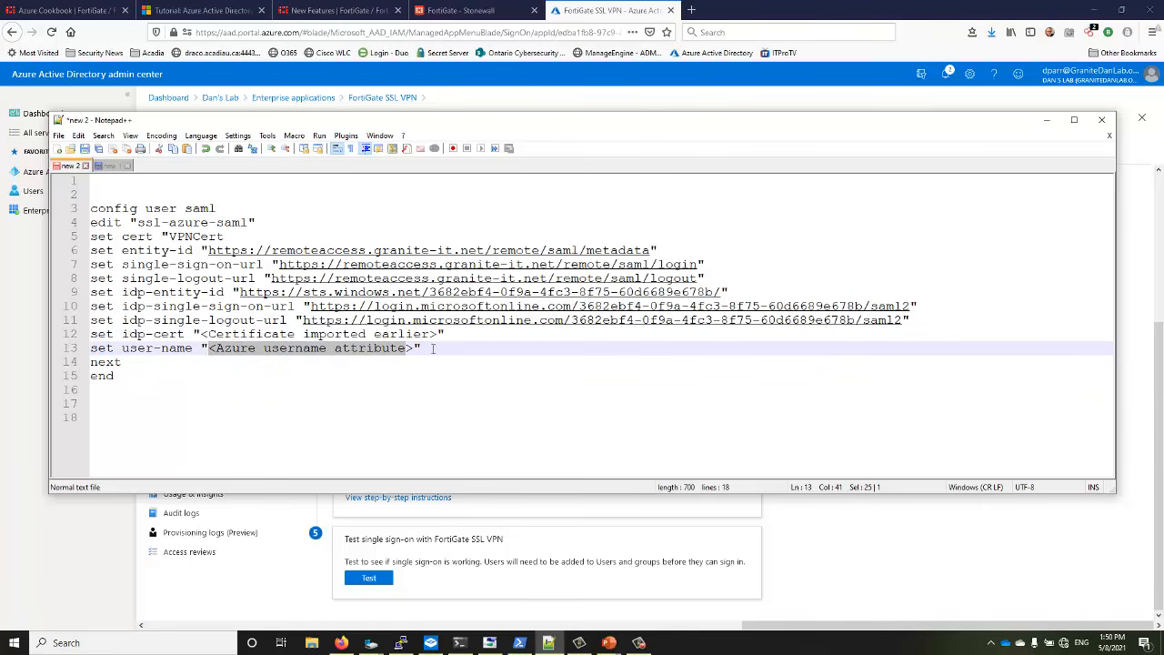
left_click(429, 349)
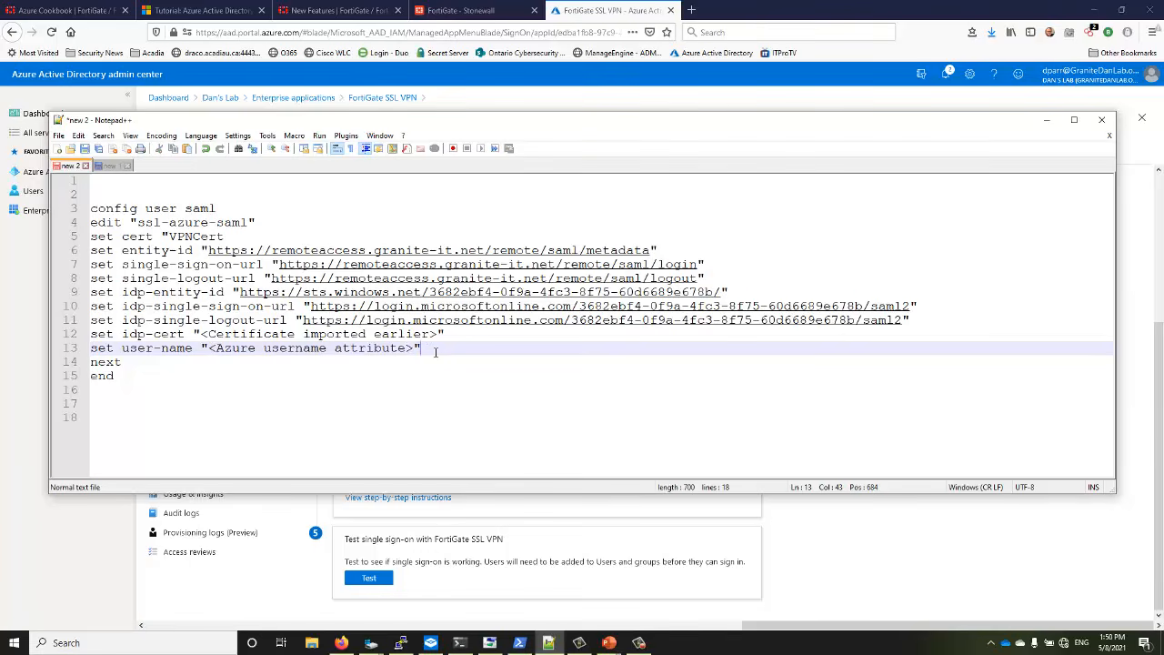
key("Return")
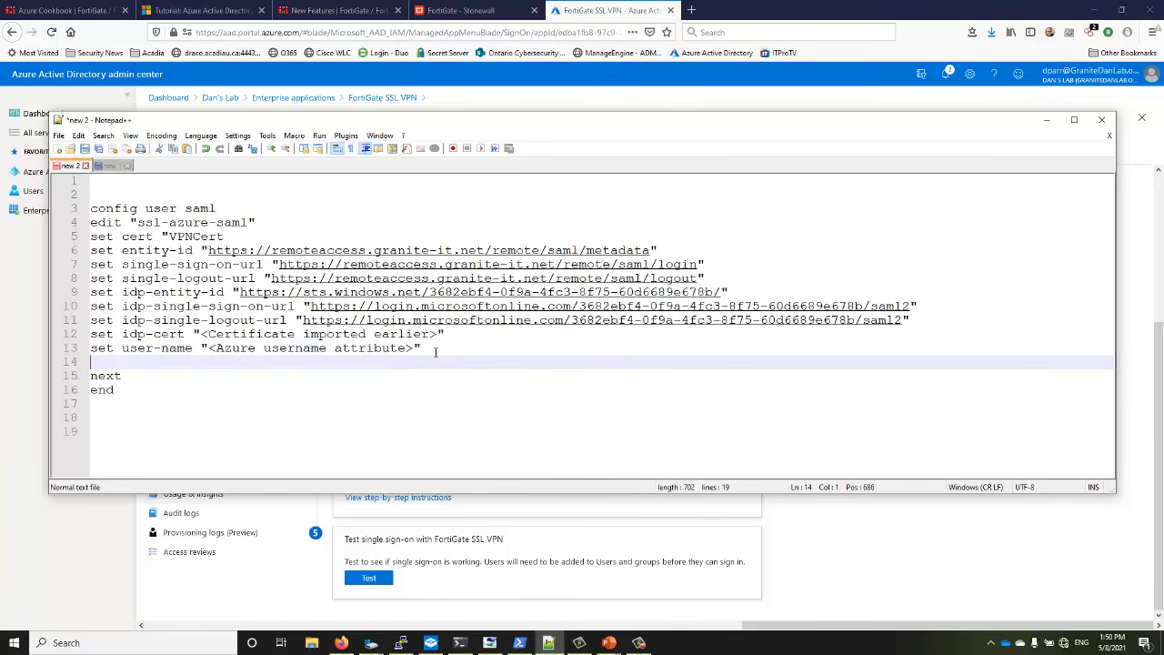
type("set ")
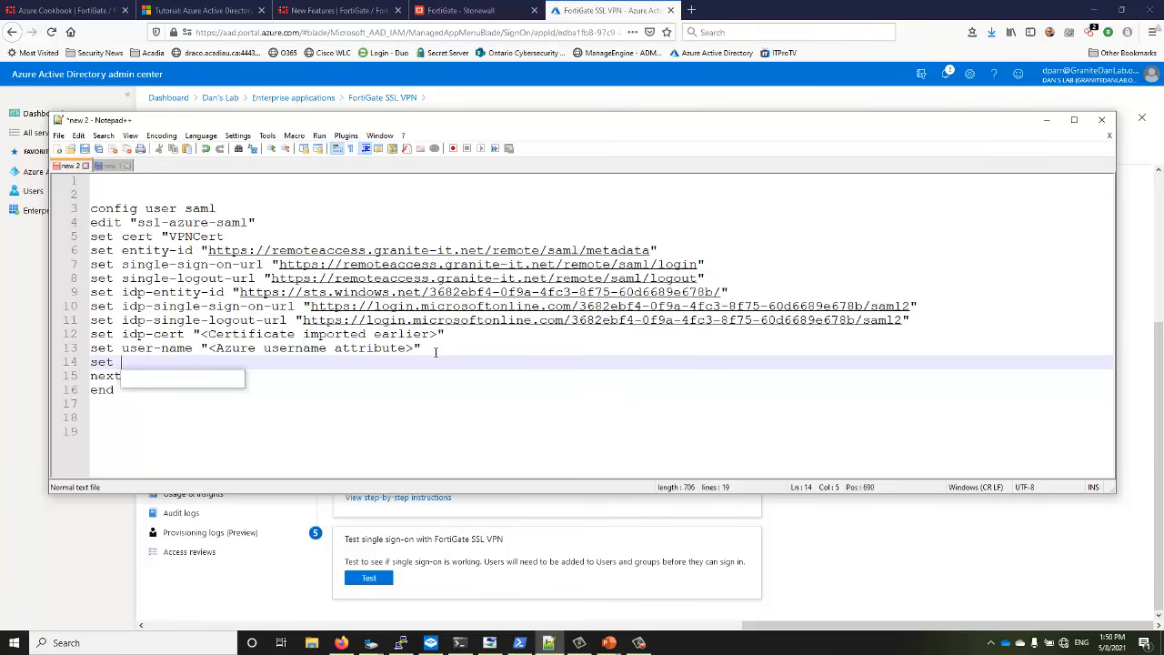
type("group-na")
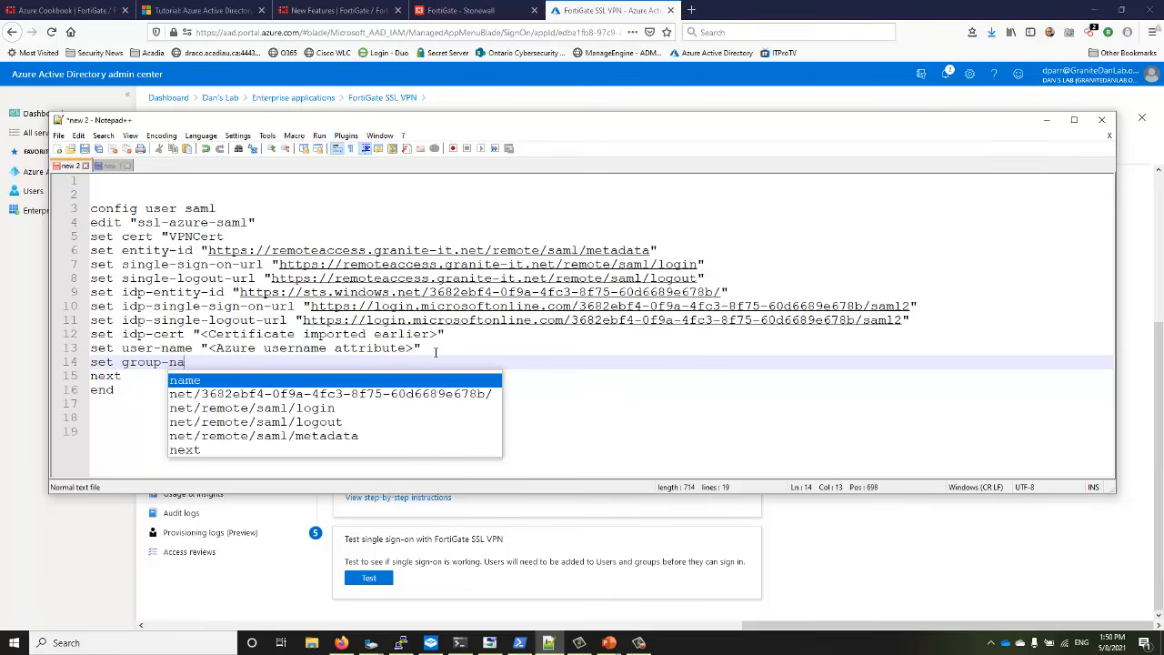
type("me \"")
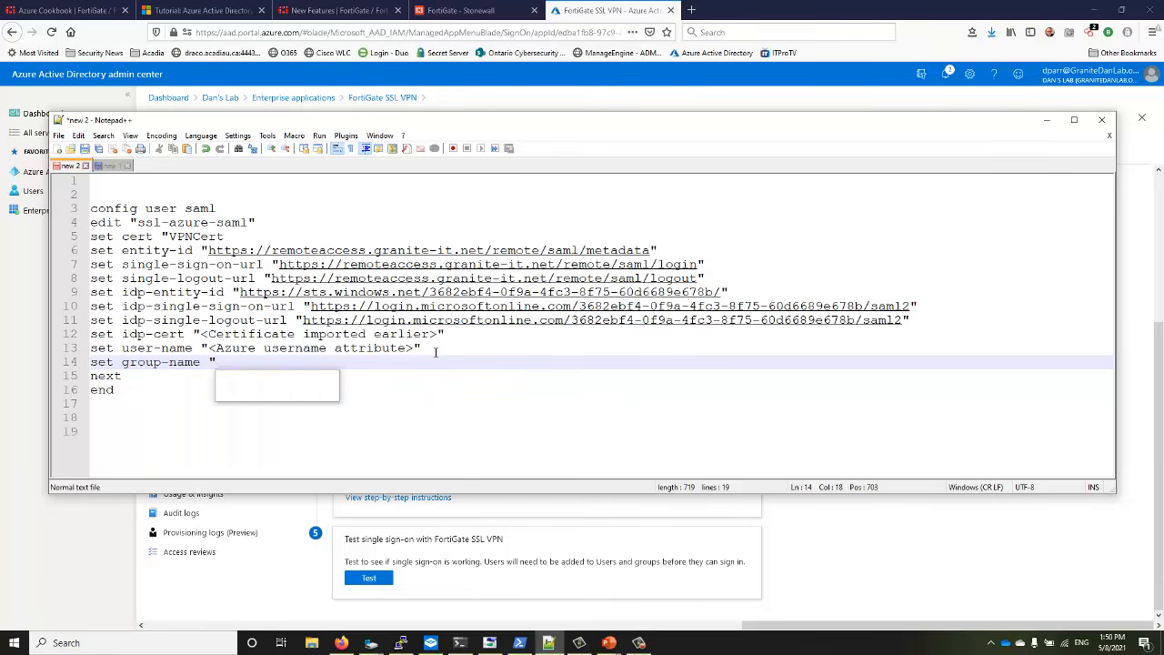
type("gro")
key("BackSpace")
key("BackSpace")
key("BackSpace")
key("BackSpace")
type("gorup")
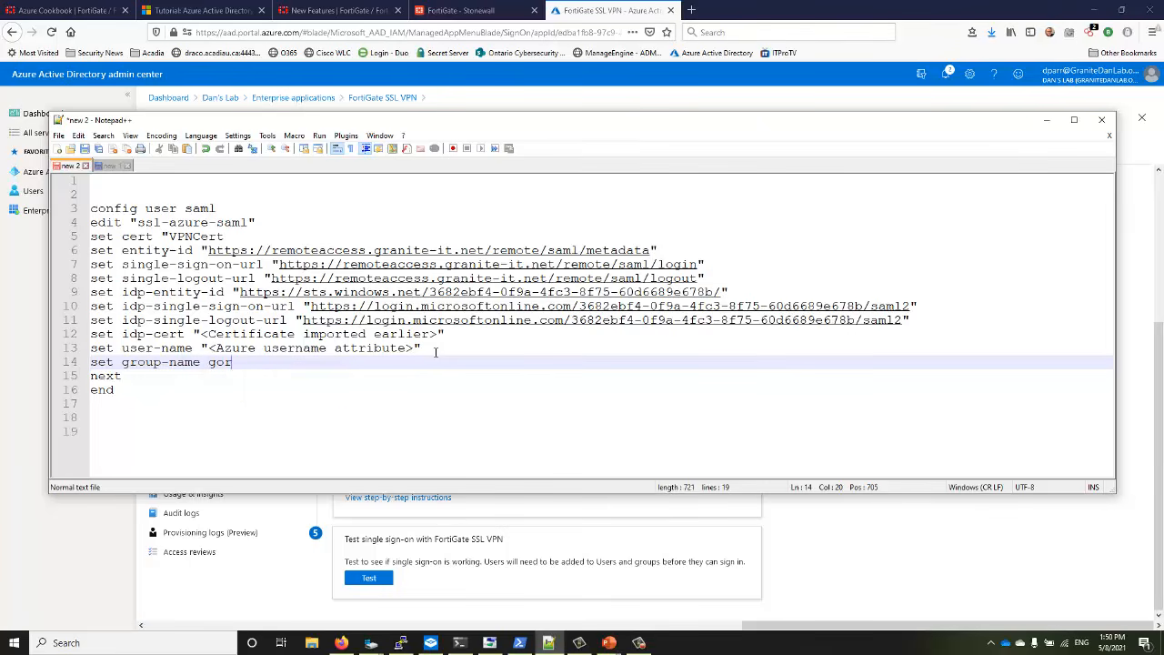
key("Insert")
key("BackSpace")
key("BackSpace")
key("BackSpace")
type("roup")
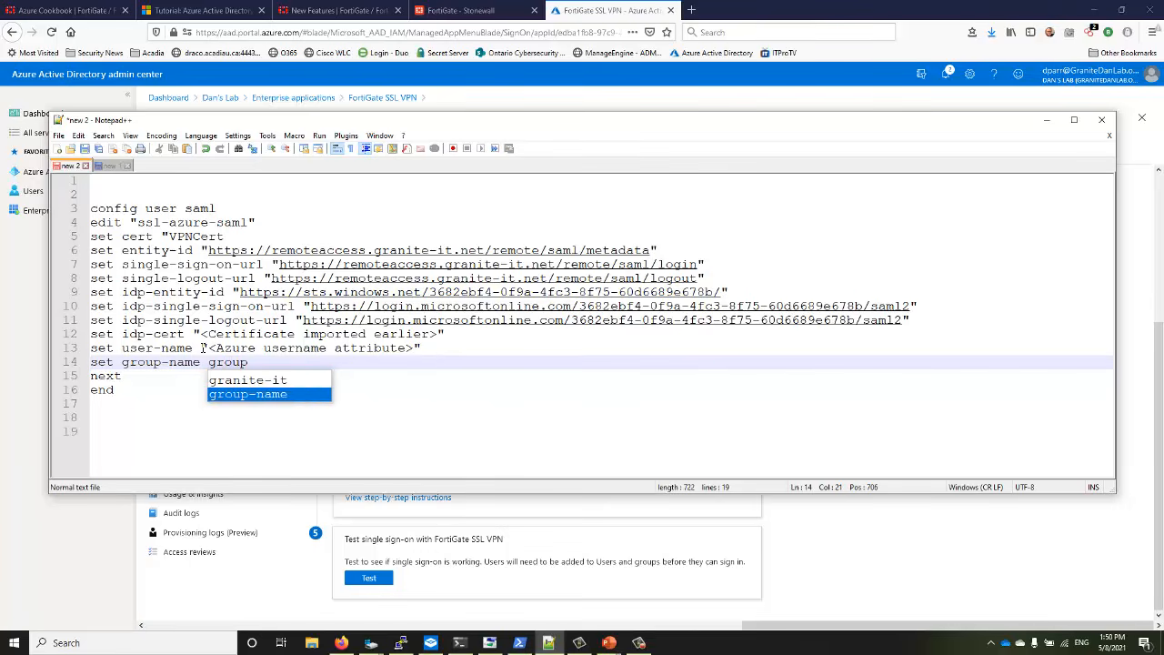
Replace the username attribute placeholder on line 13 with user
left_click_drag(202, 349, 433, 349)
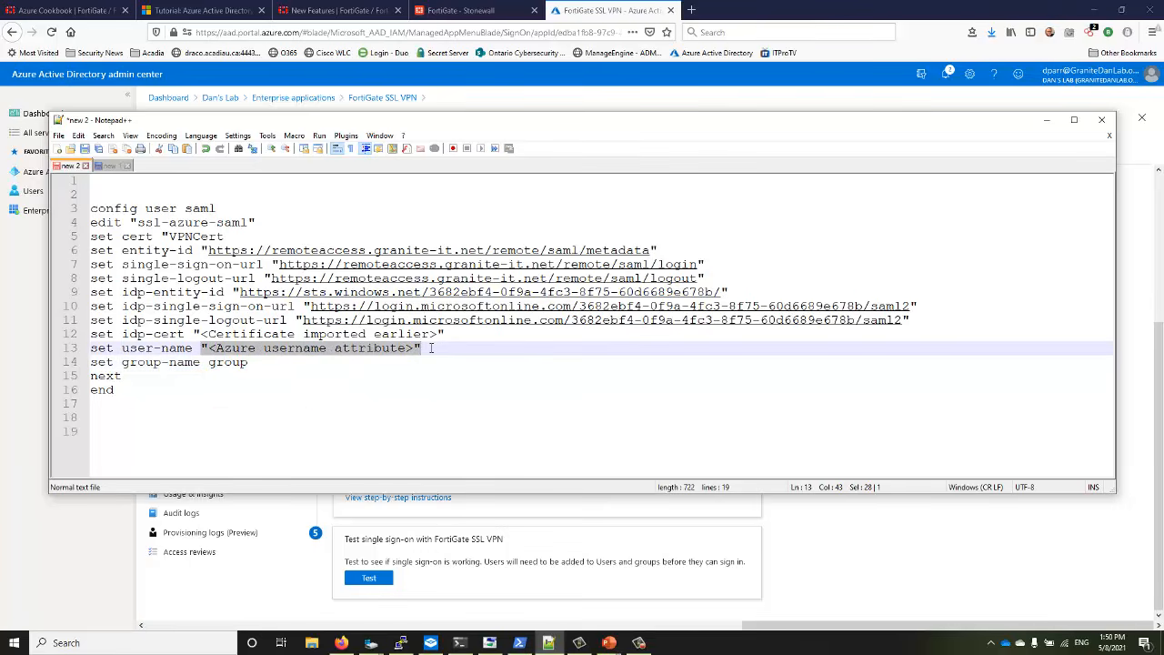
type("user-name user")
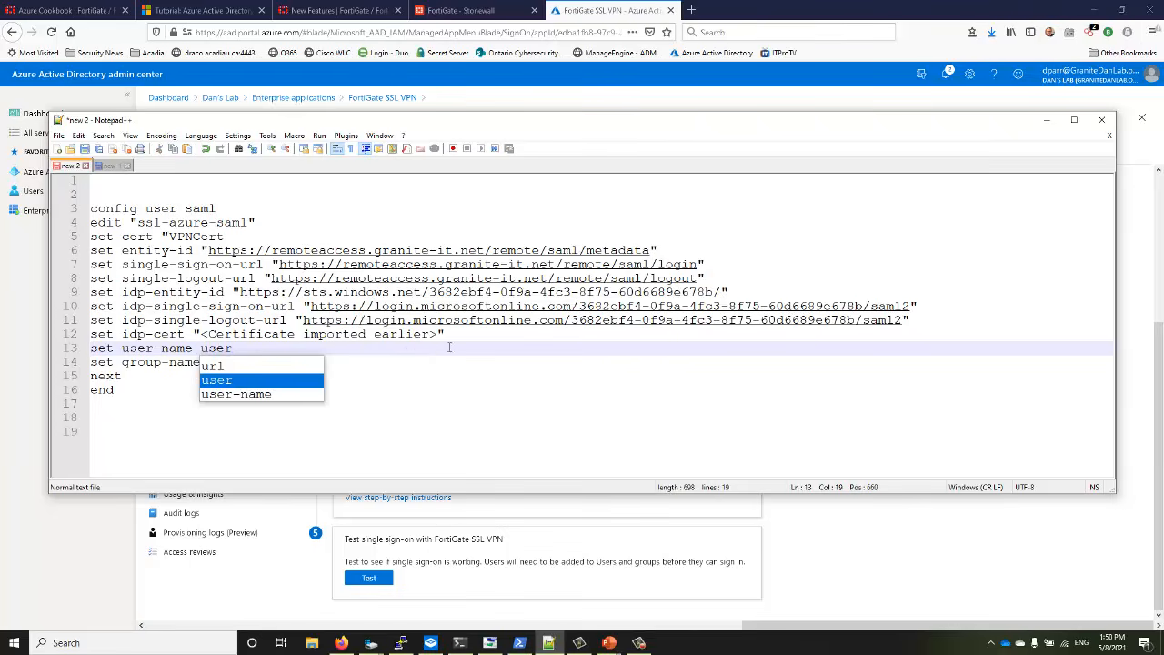
left_click(399, 398)
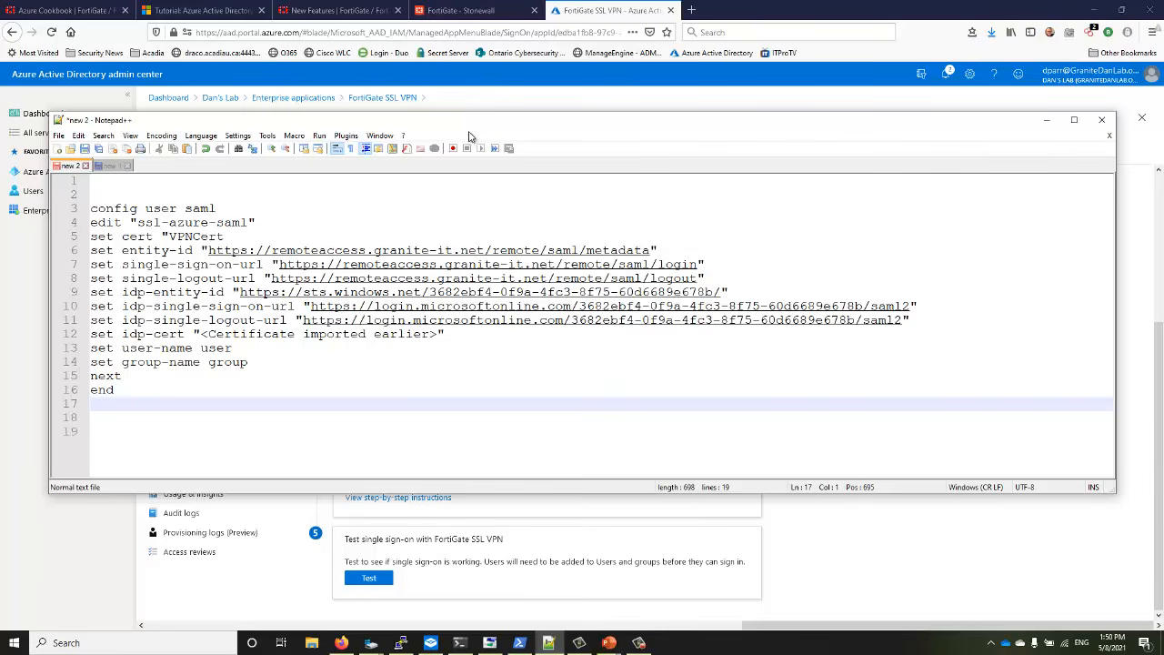
left_click_drag(487, 128, 563, 452)
scroll(518, 363, "up", 3)
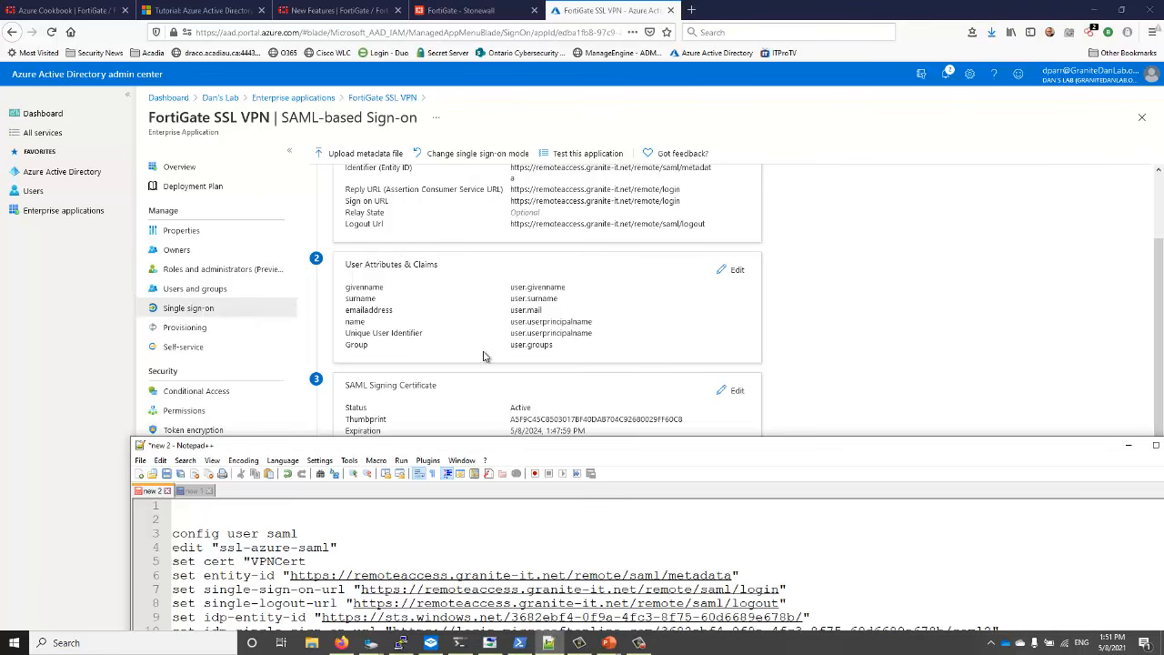
left_click_drag(499, 450, 396, 401)
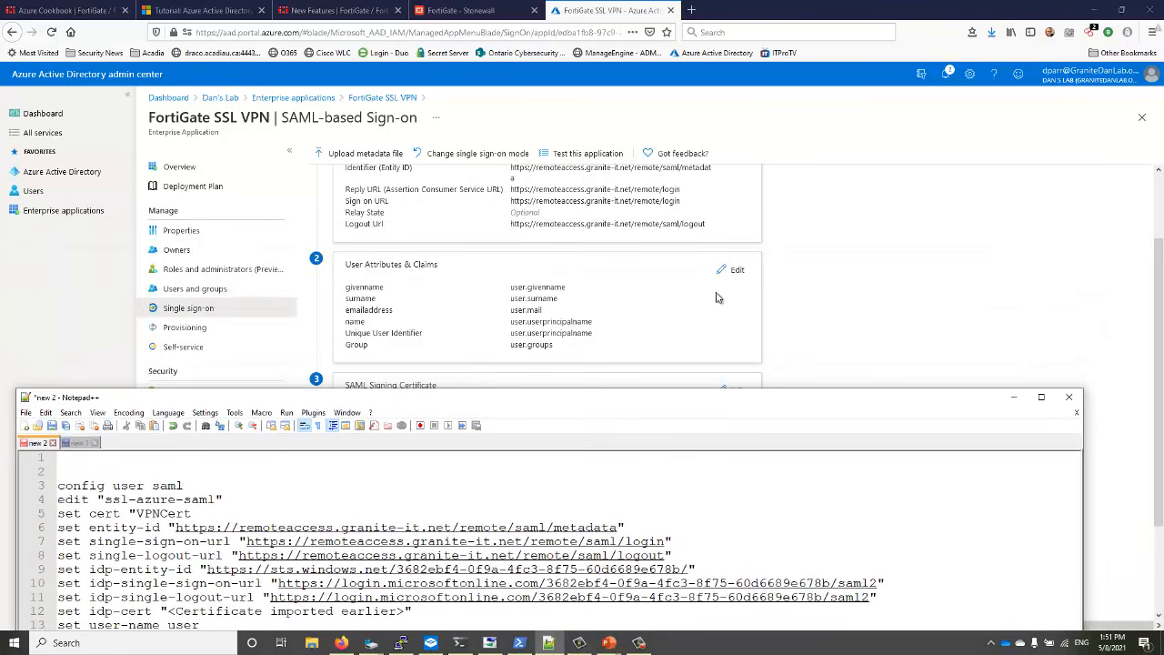
left_click_drag(580, 407, 579, 213)
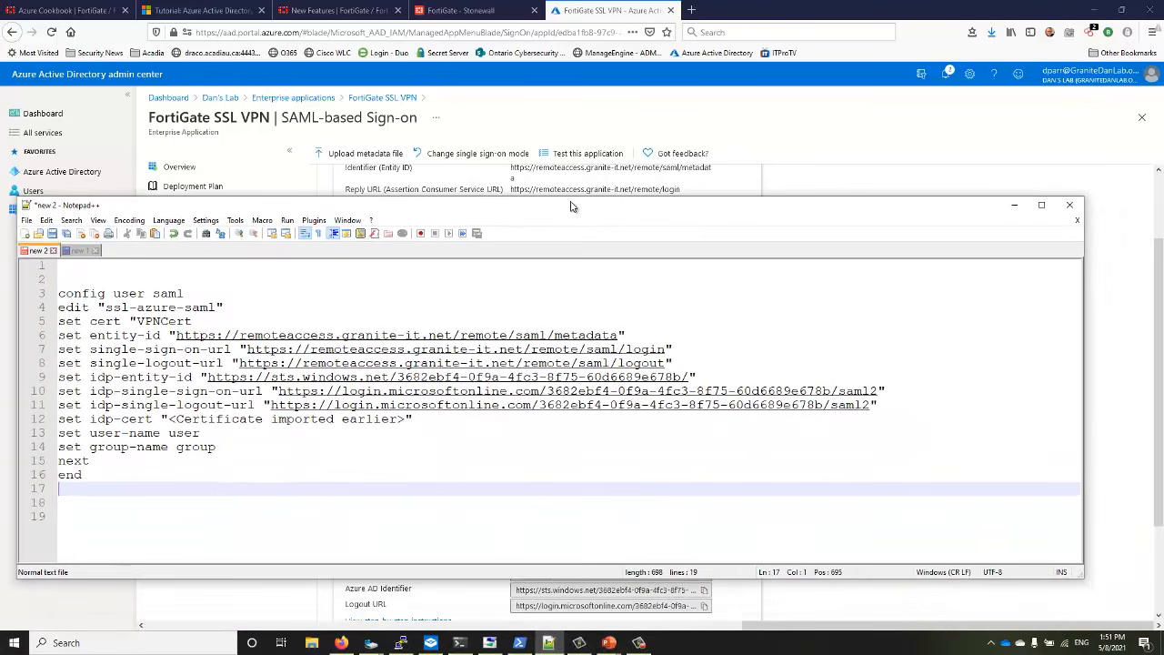
Import FortiGate SSL VPN.cer from Downloads as a remote certificate, listed as REMOTE_Cert_1
left_click(462, 11)
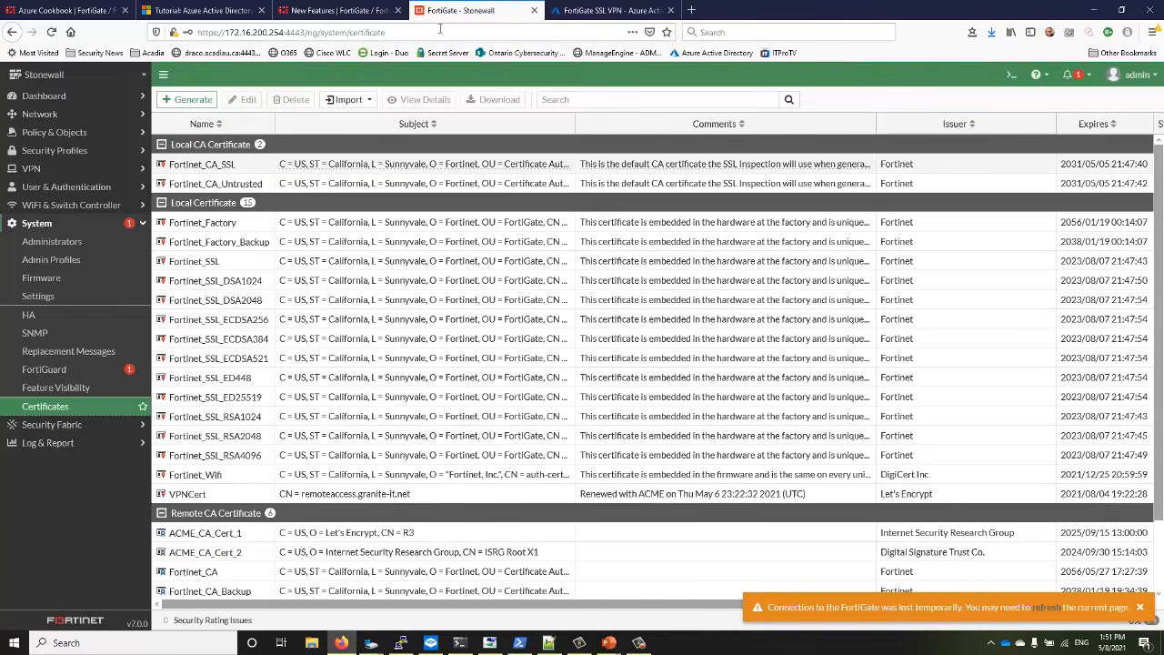
scroll(323, 271, "down", 2)
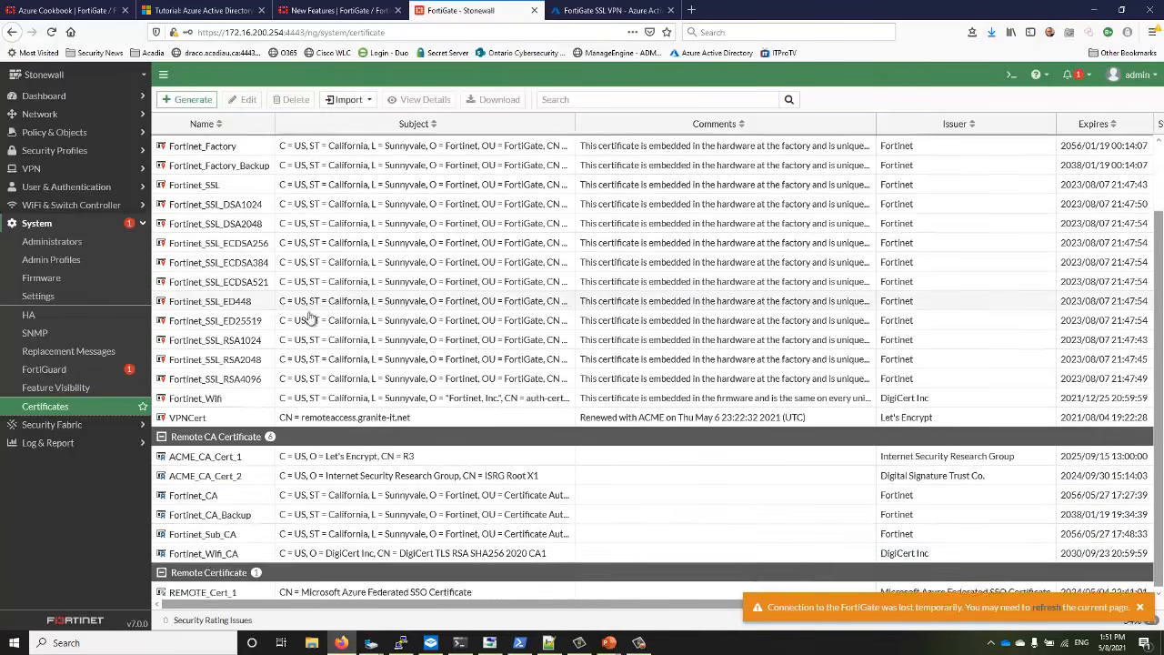
left_click(350, 100)
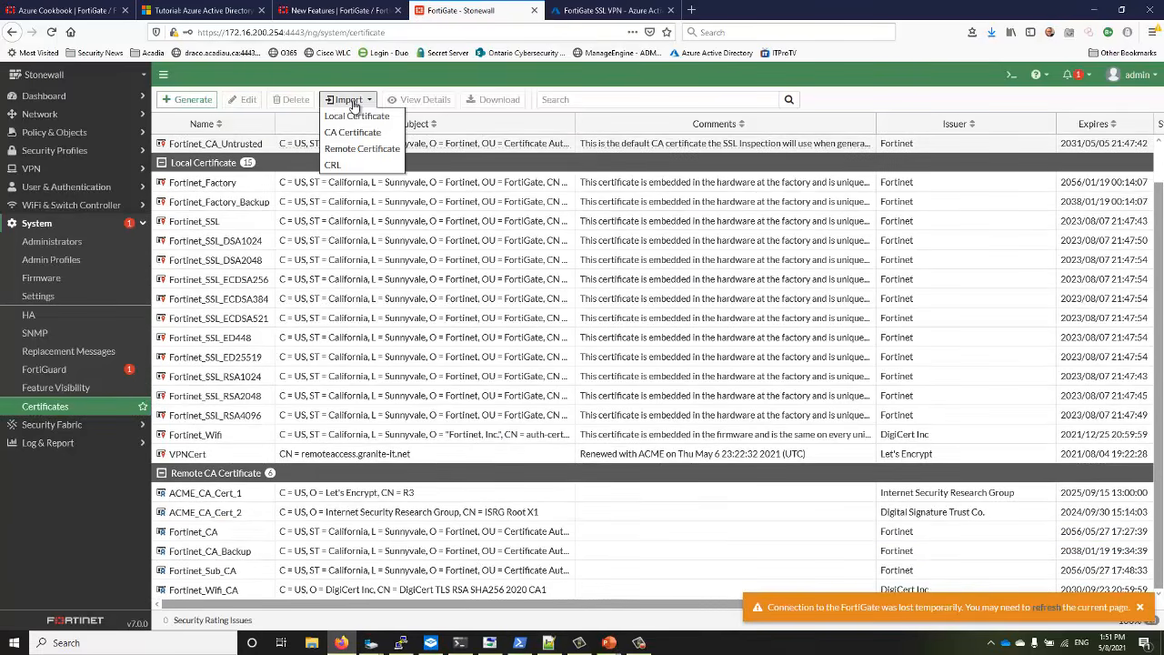
left_click(346, 151)
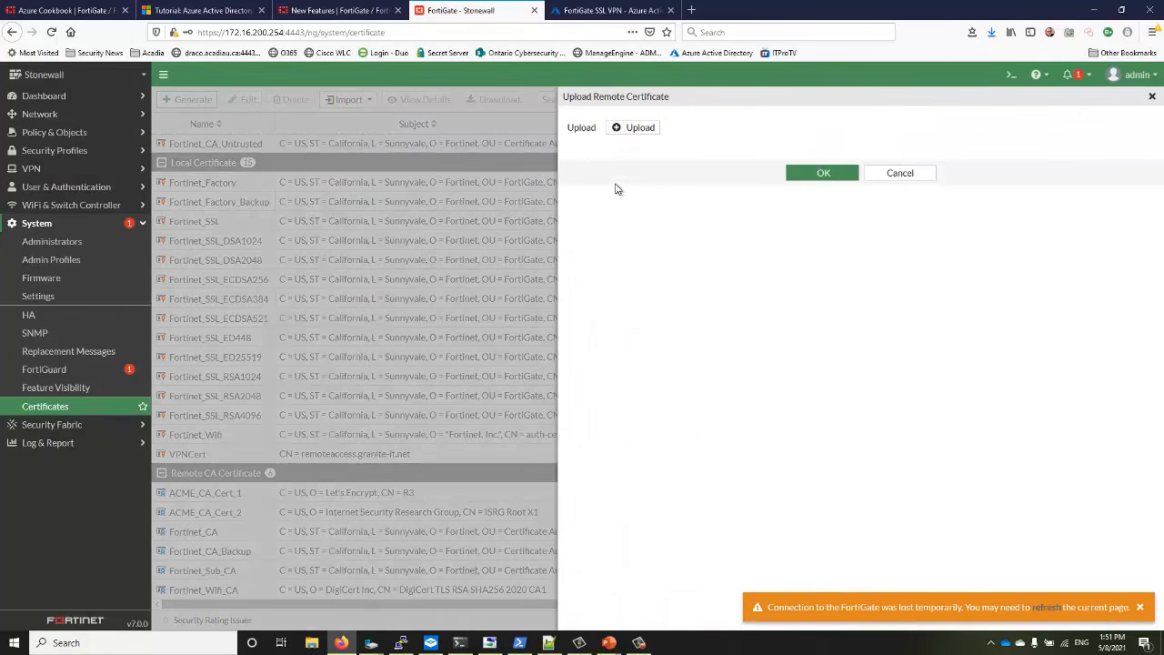
left_click(640, 128)
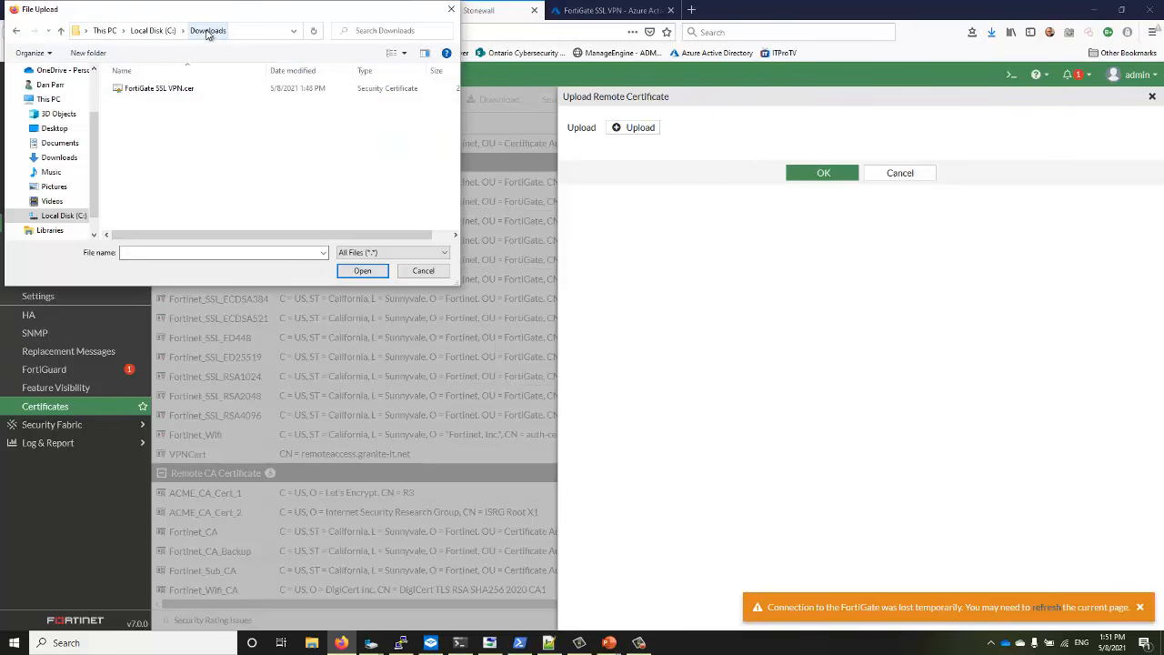
left_click(178, 90)
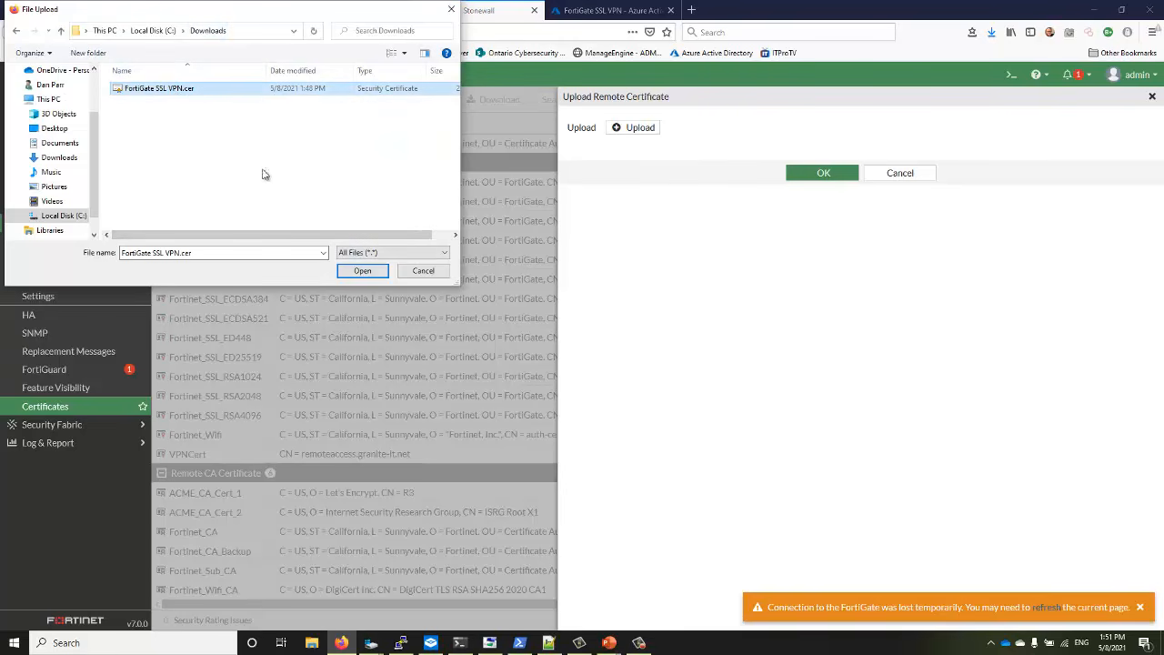
left_click(361, 275)
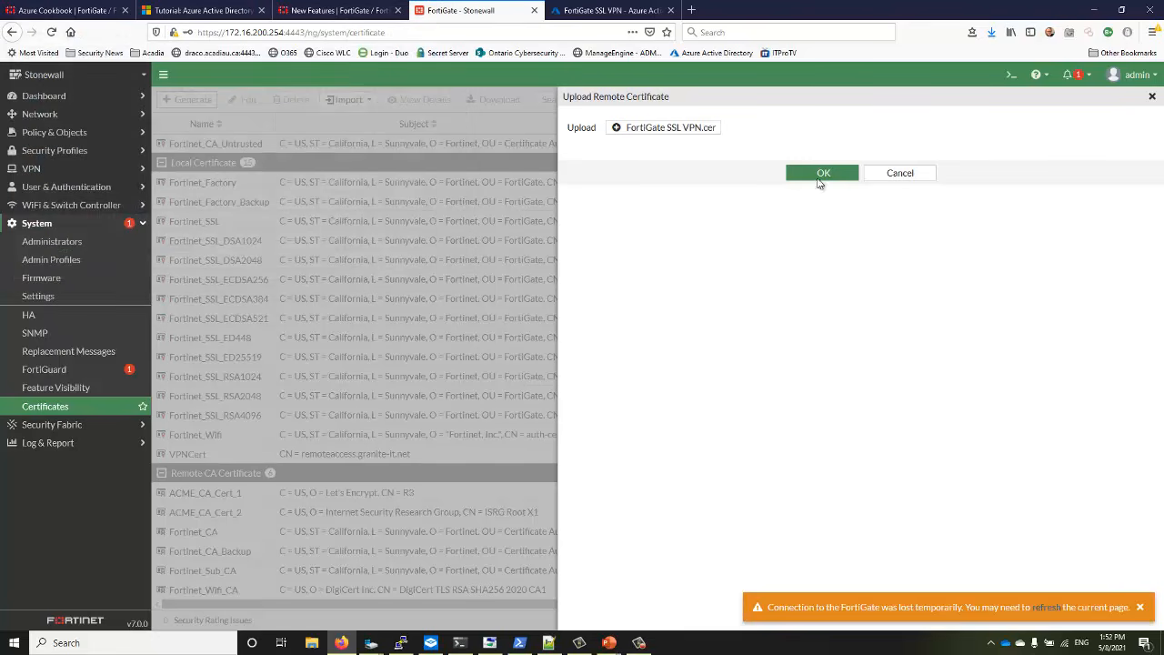
left_click(822, 173)
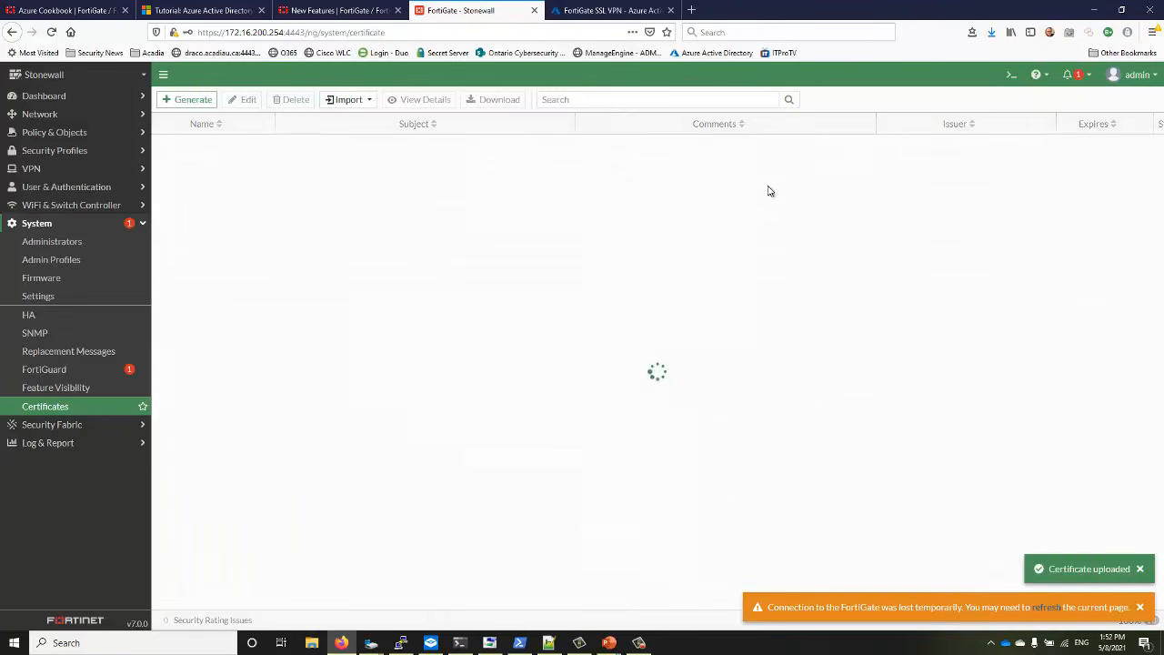
scroll(564, 323, "down", 2)
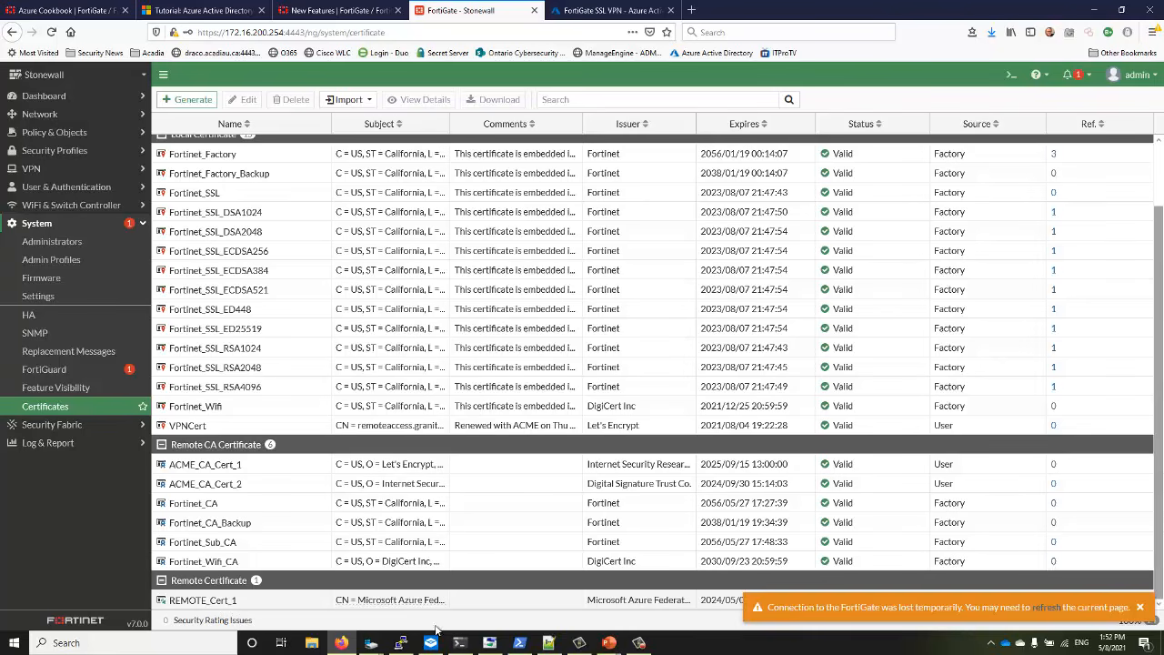
Set line 12's idp-cert to REMOTE_Cert_1 and close the quote after VPNCert on line 5
left_click(549, 647)
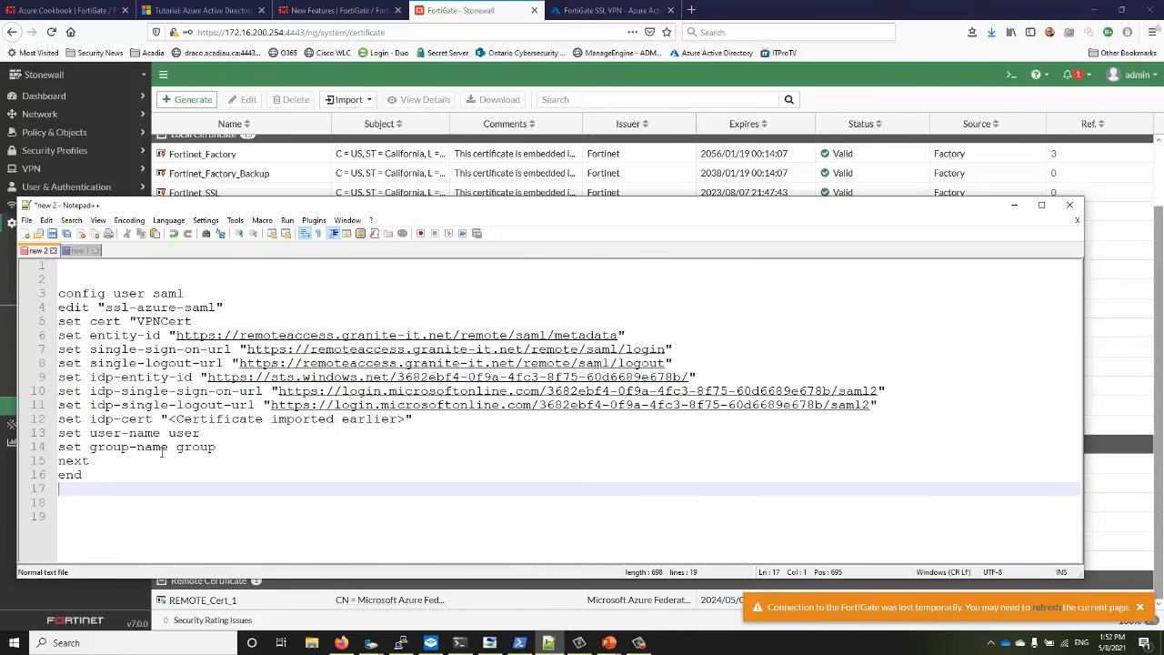
left_click_drag(170, 420, 407, 426)
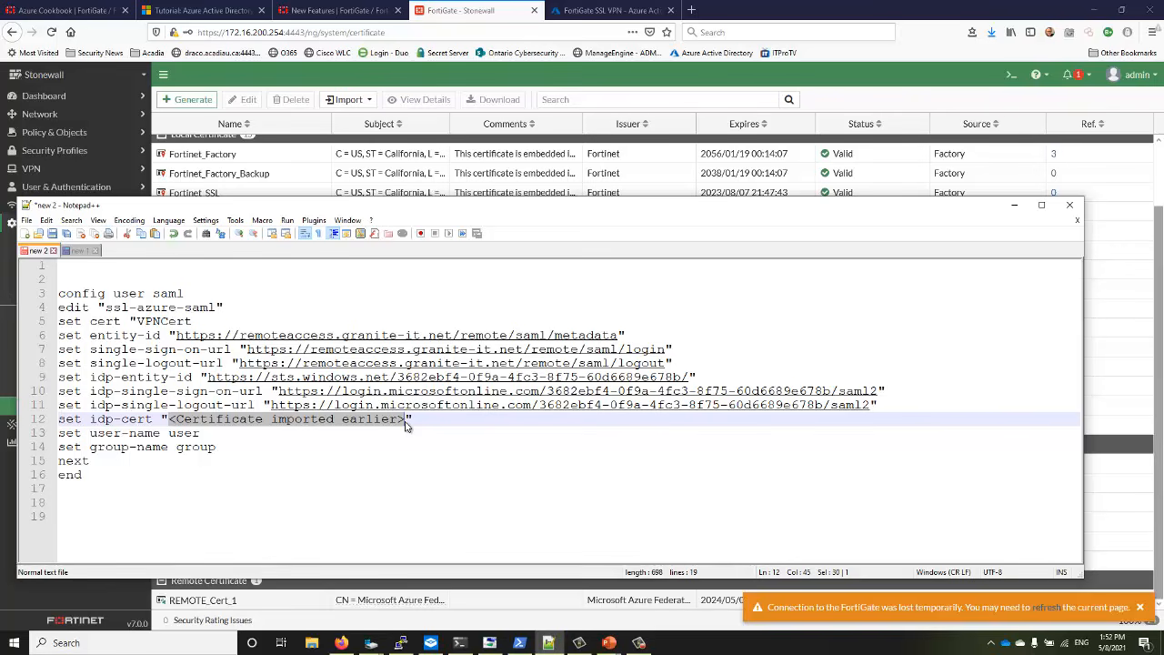
type("R")
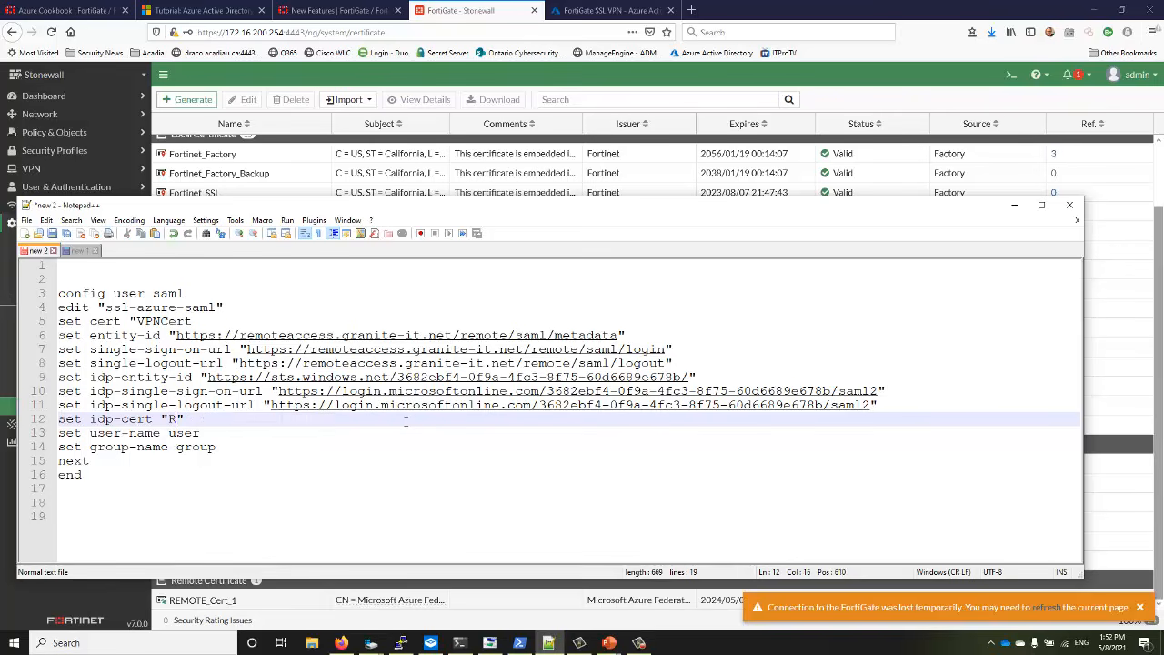
type("EMOTE_Cert_1")
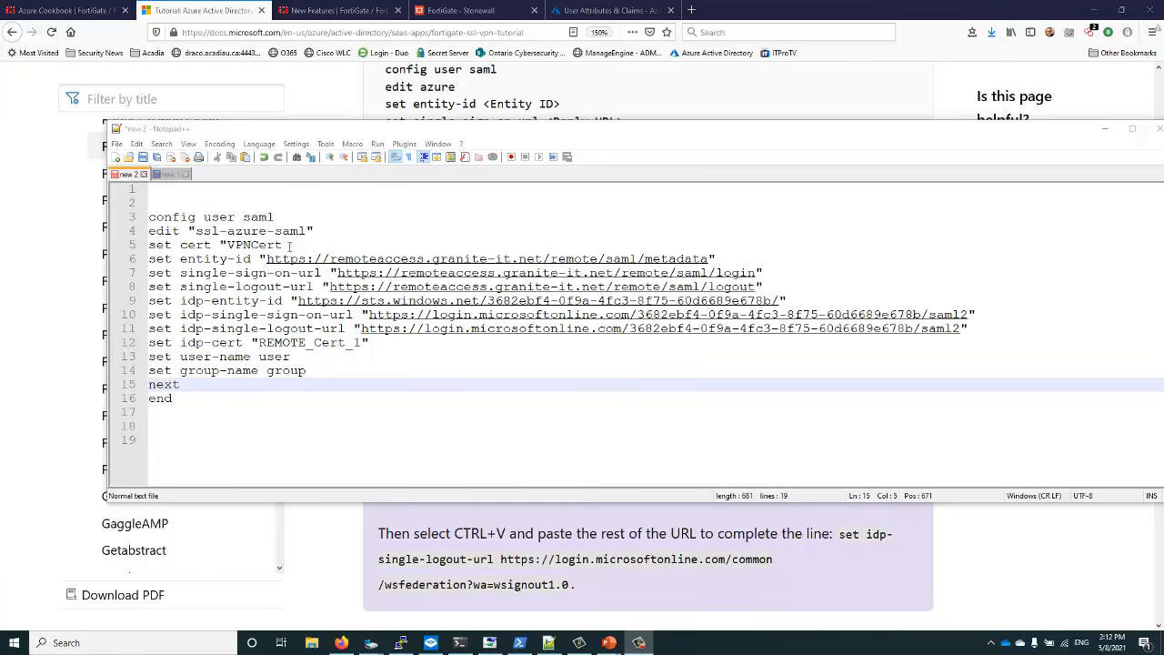
left_click(289, 246)
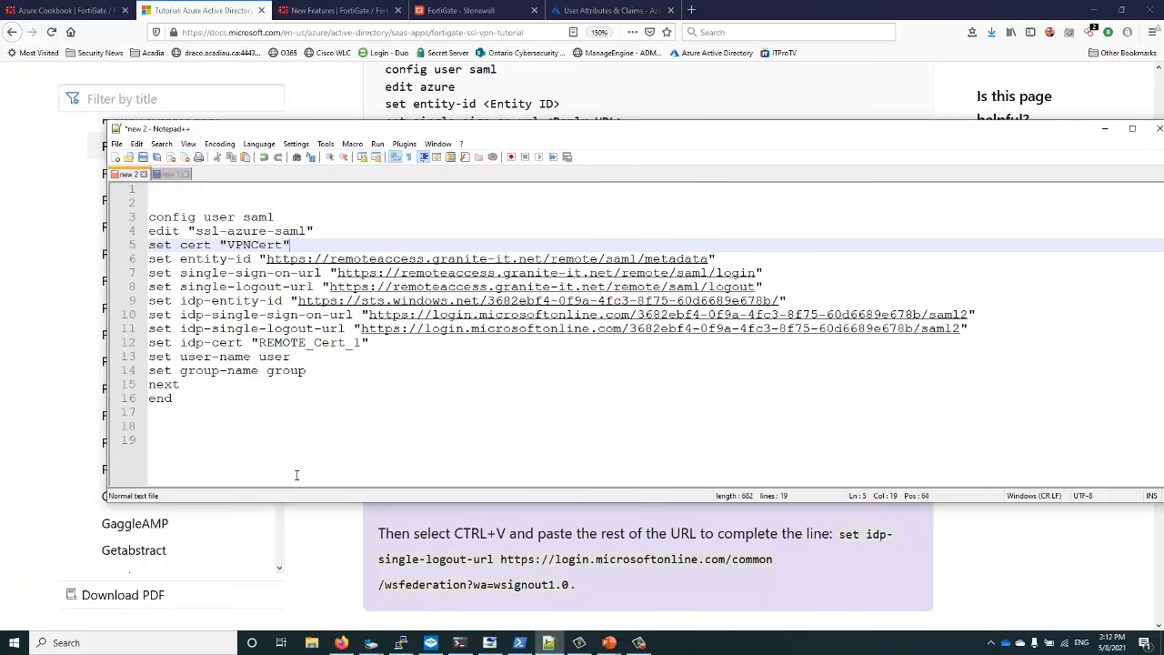
Scroll the Azure tutorial to step 6's additional claims
left_click(330, 551)
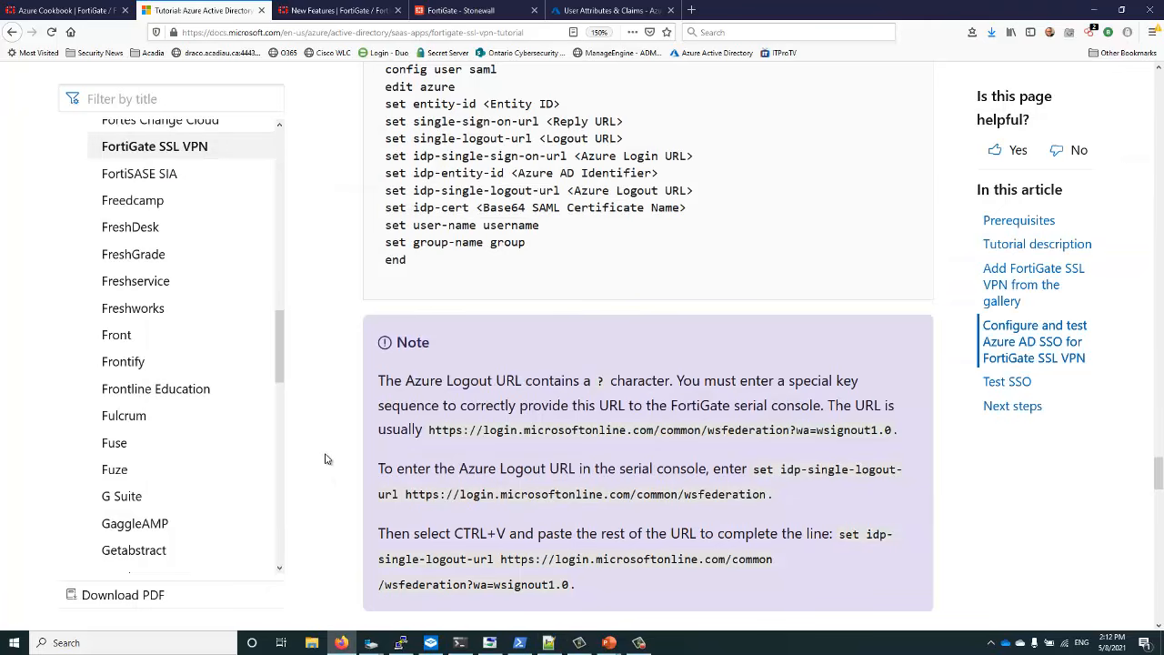
scroll(325, 458, "up", 5)
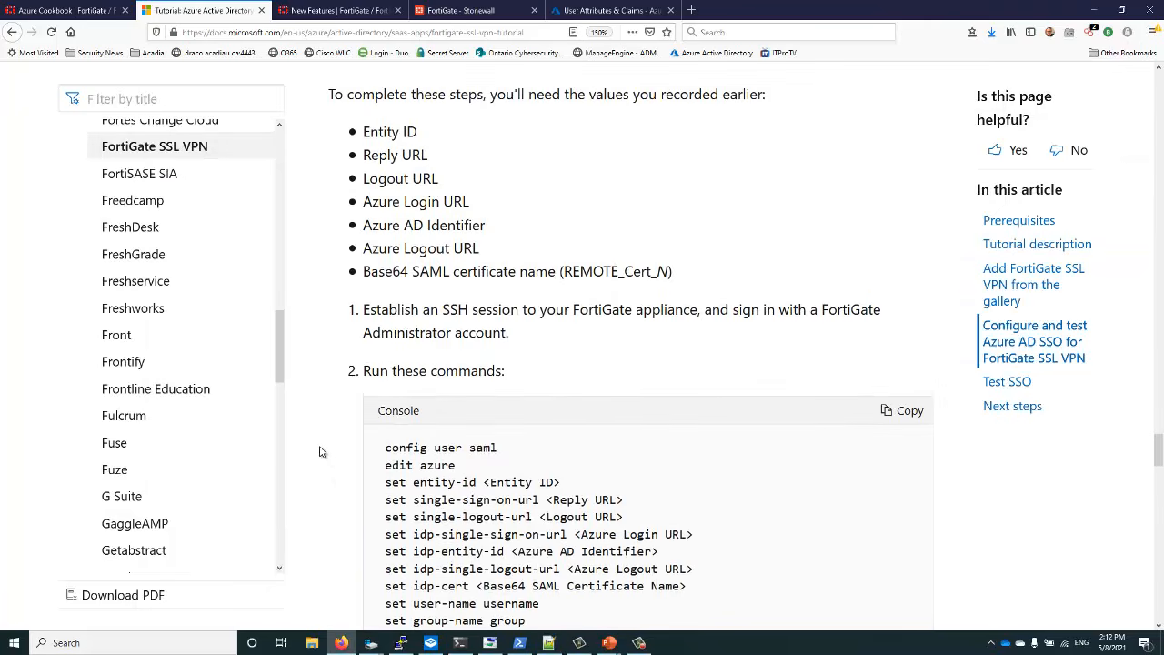
scroll(319, 451, "down", 11)
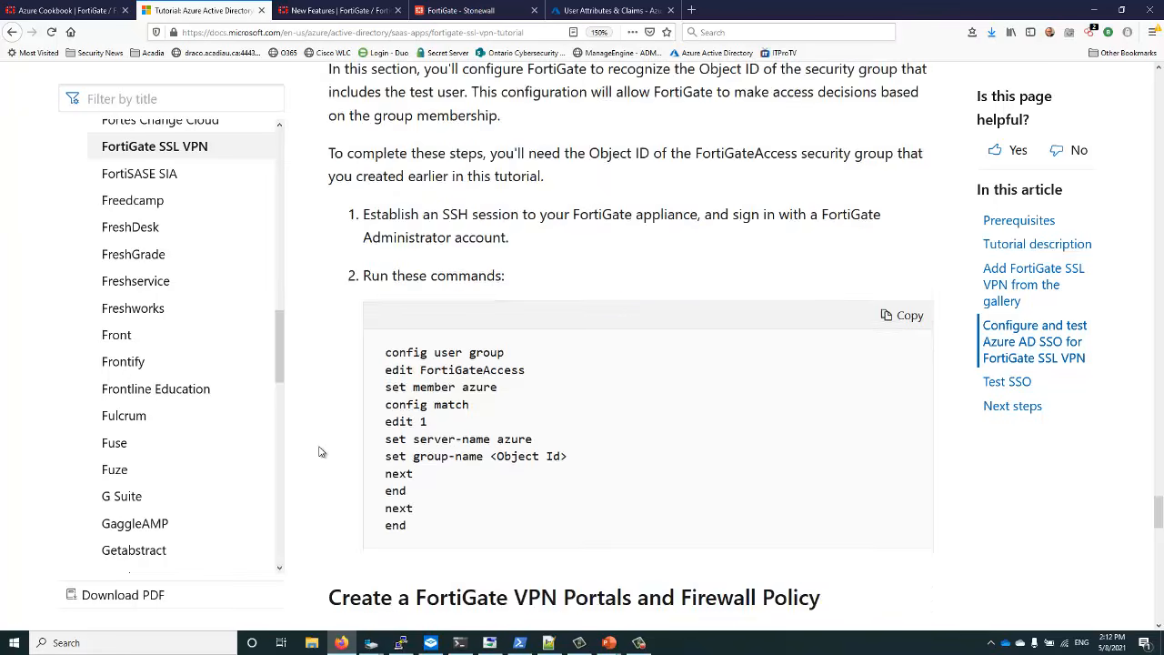
scroll(320, 452, "down", 6)
scroll(318, 452, "up", 20)
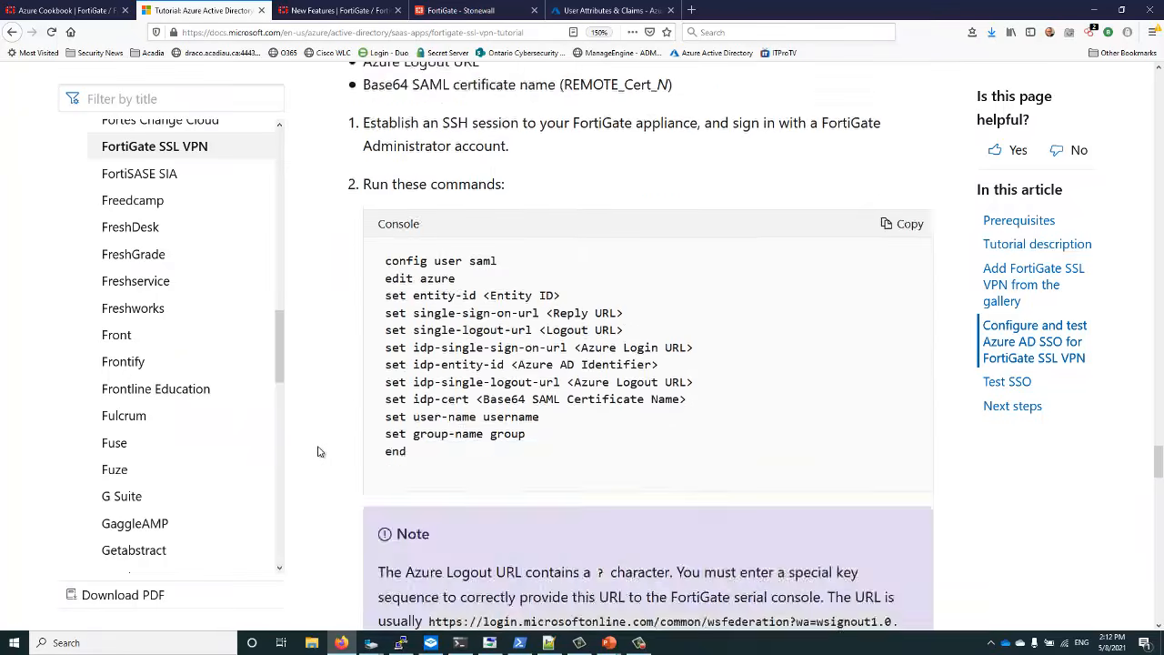
scroll(319, 452, "up", 20)
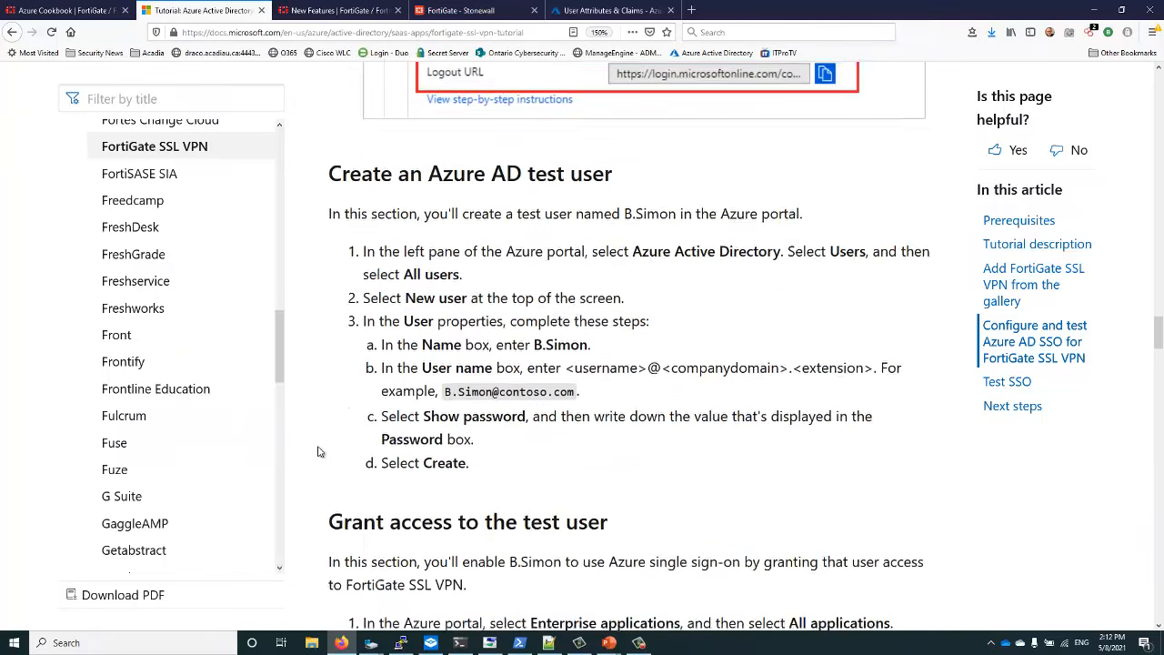
scroll(318, 452, "down", 4)
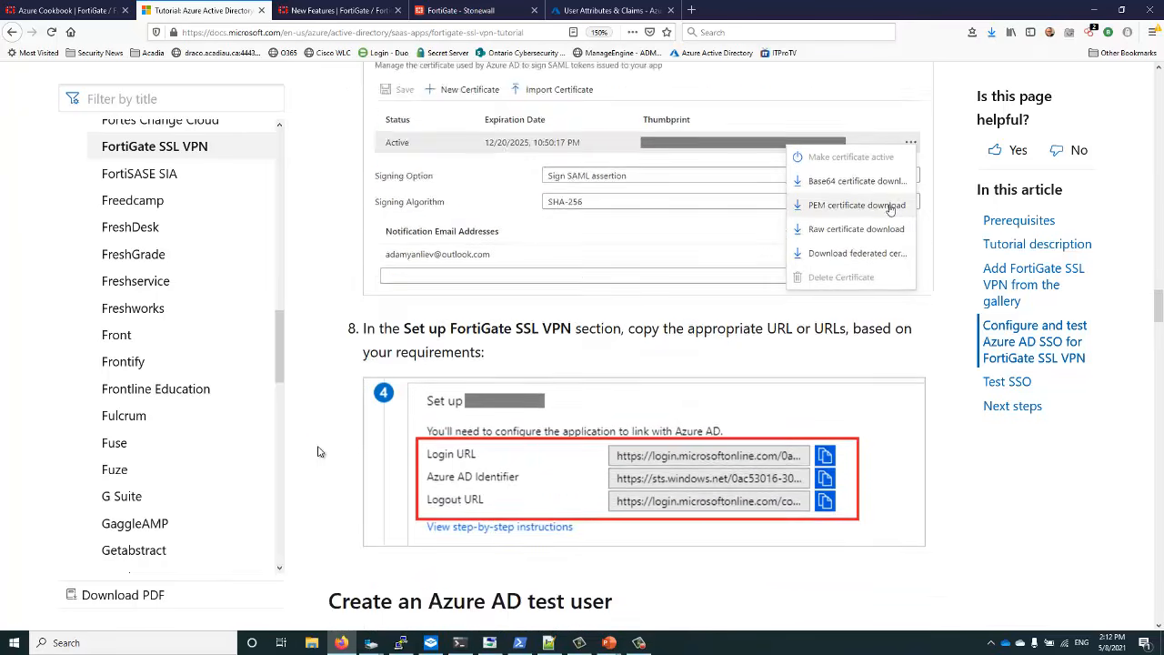
scroll(318, 452, "up", 10)
scroll(318, 452, "up", 8)
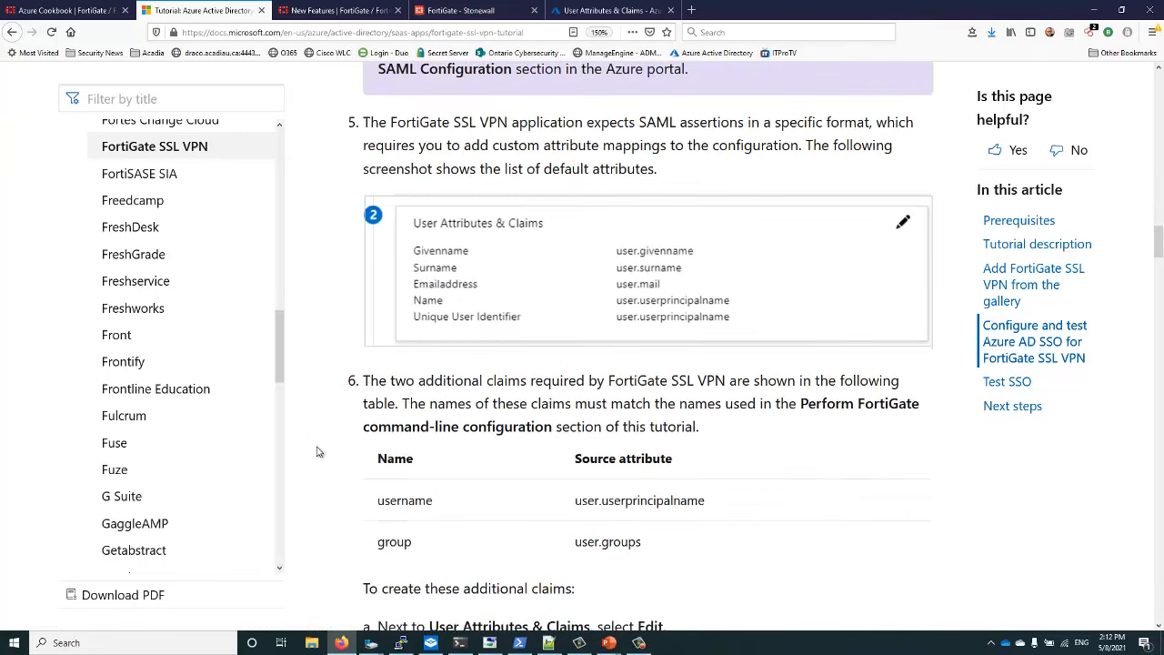
scroll(319, 453, "down", 1)
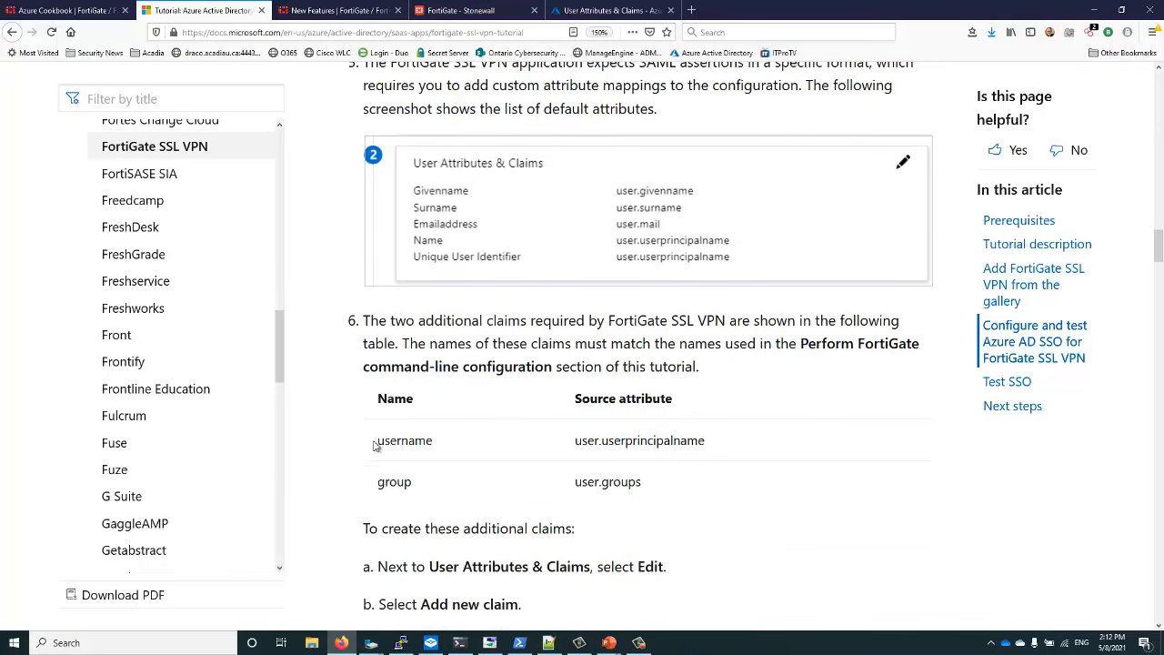
Highlight the username (user.userprincipalname) and group (user.groups) claims in the tutorial table
left_click_drag(377, 440, 463, 444)
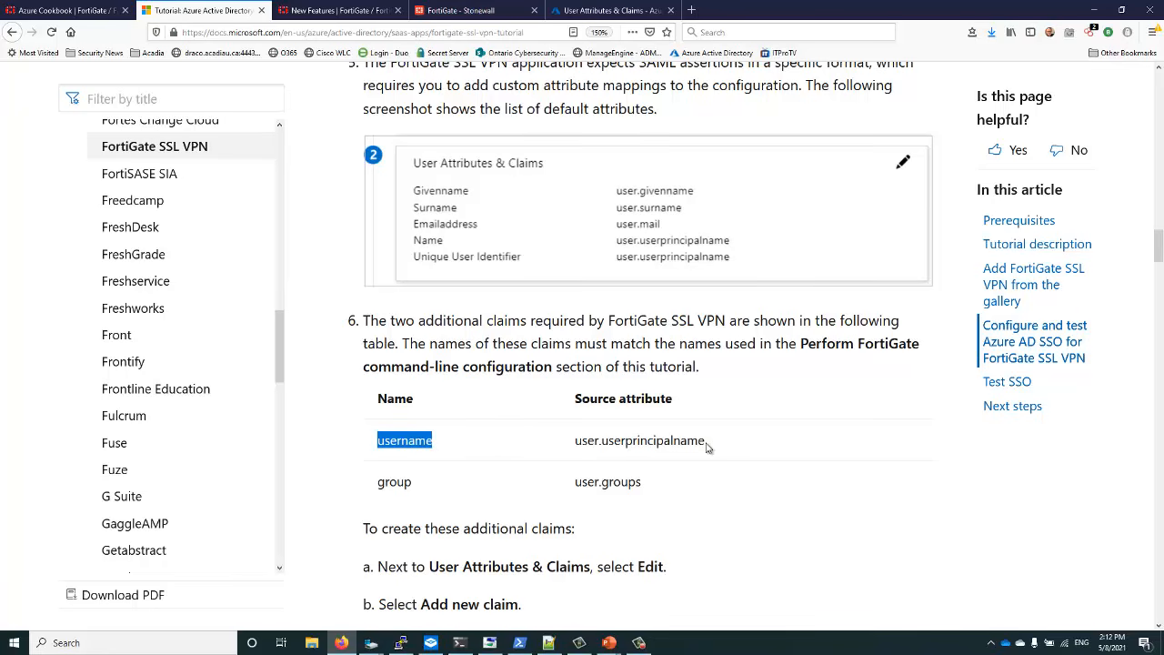
left_click_drag(706, 442, 575, 455)
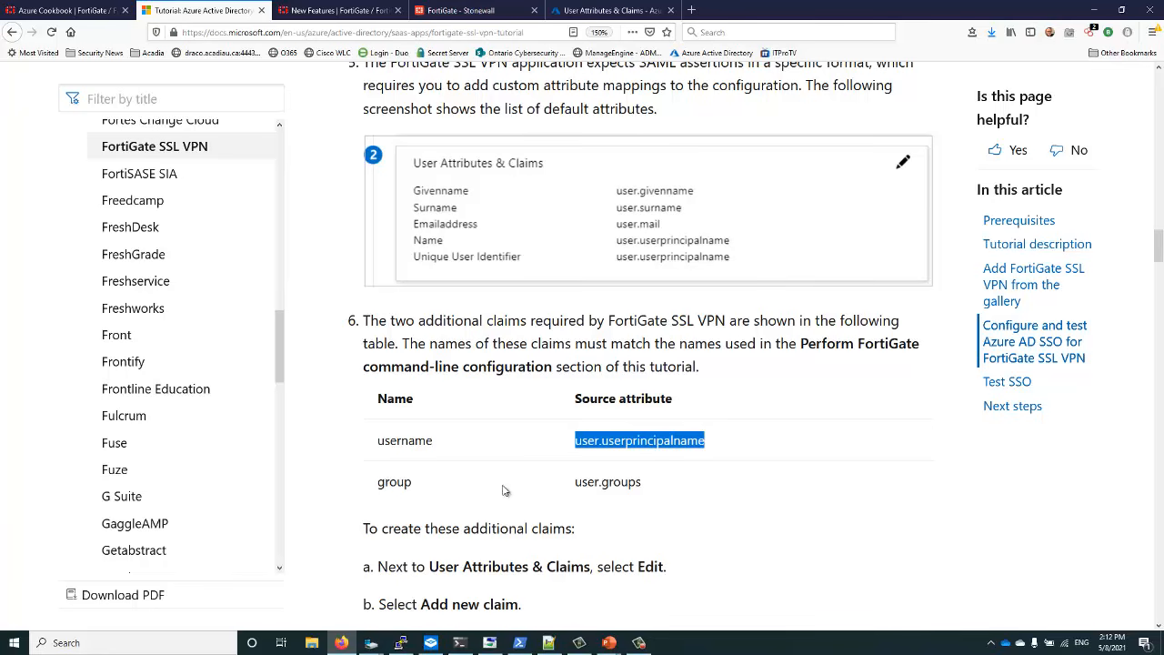
left_click_drag(646, 485, 566, 489)
double_click(393, 482, "ctrl")
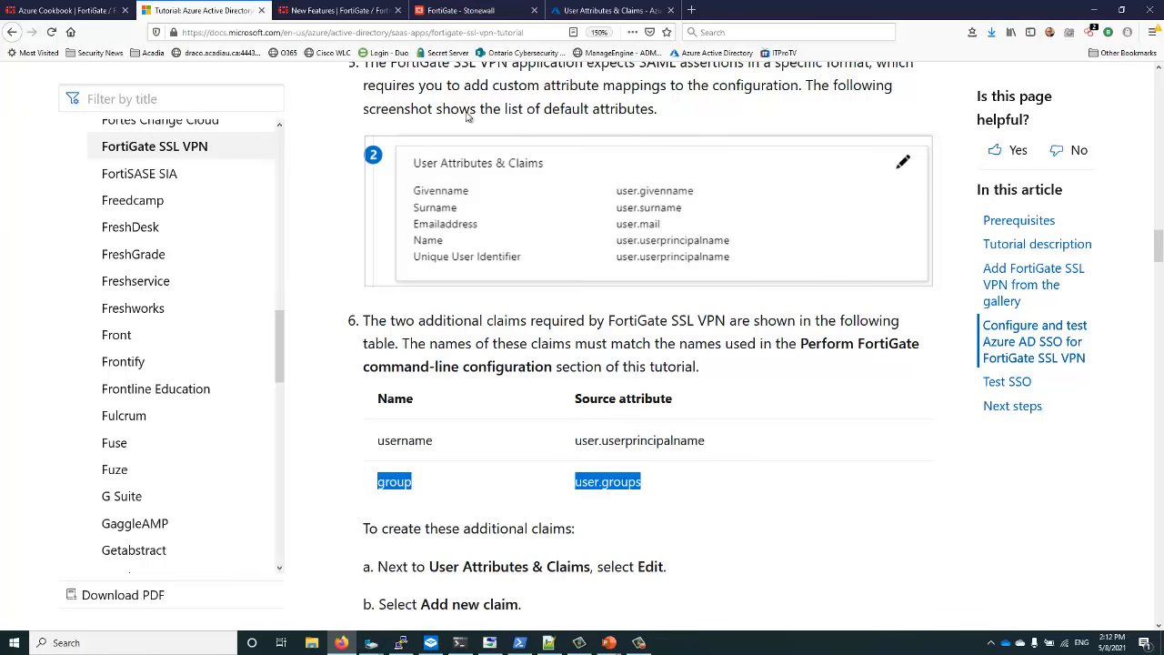
left_click(589, 11)
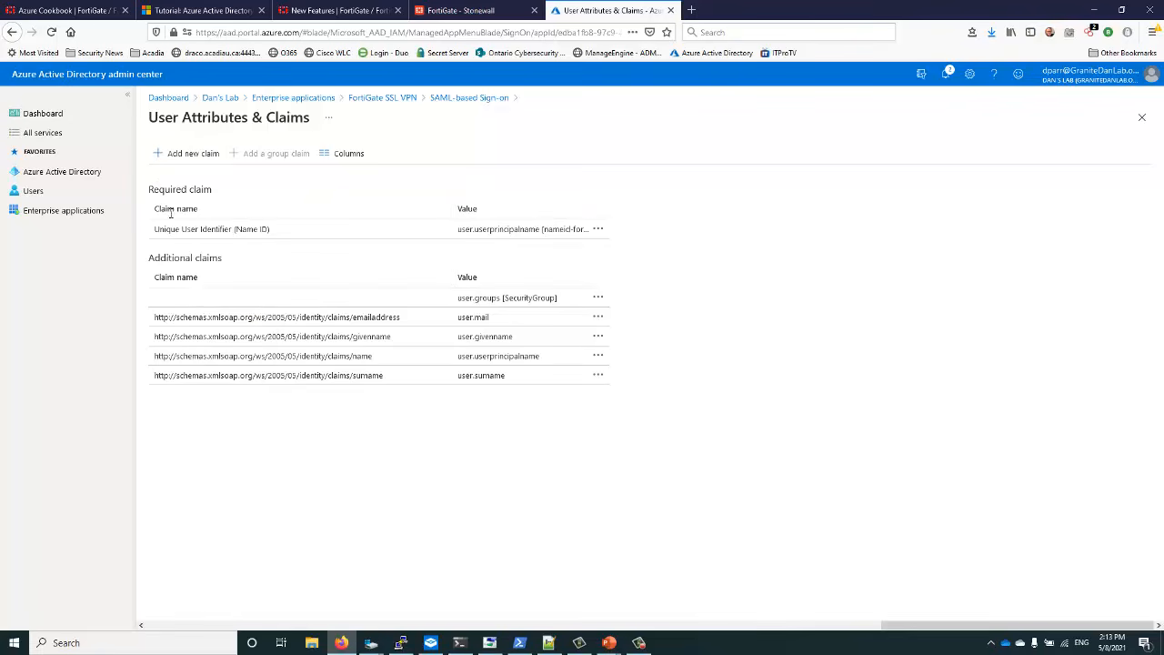
Add a claim named username with source attribute user.userprincipalname and save it
left_click(177, 157)
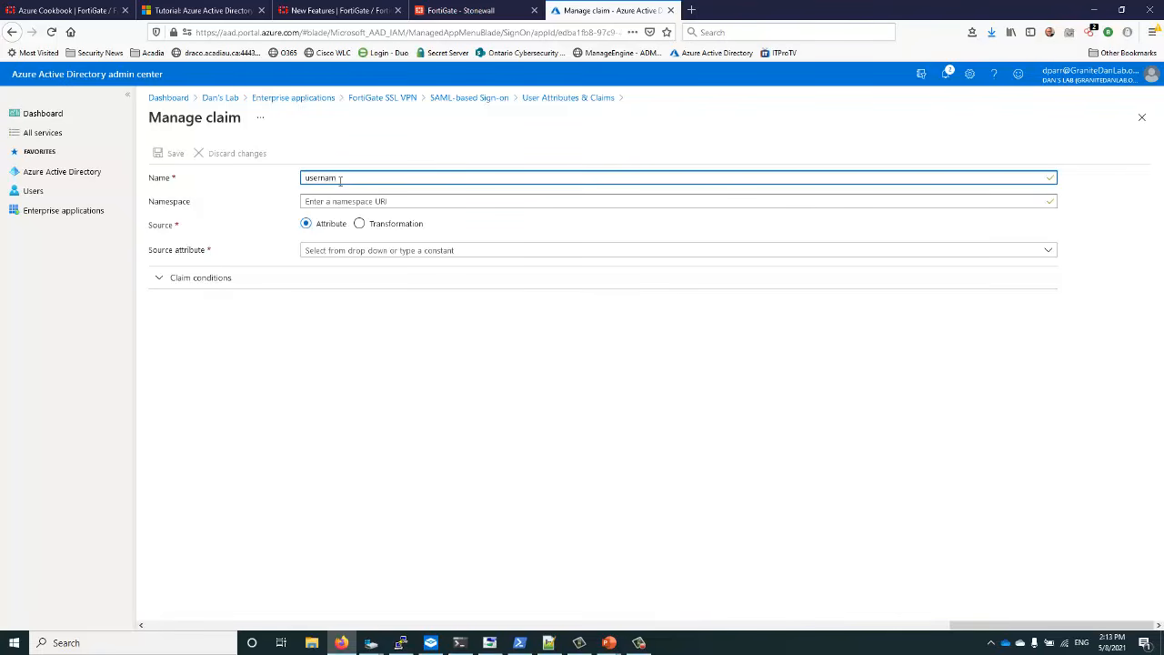
left_click(348, 251)
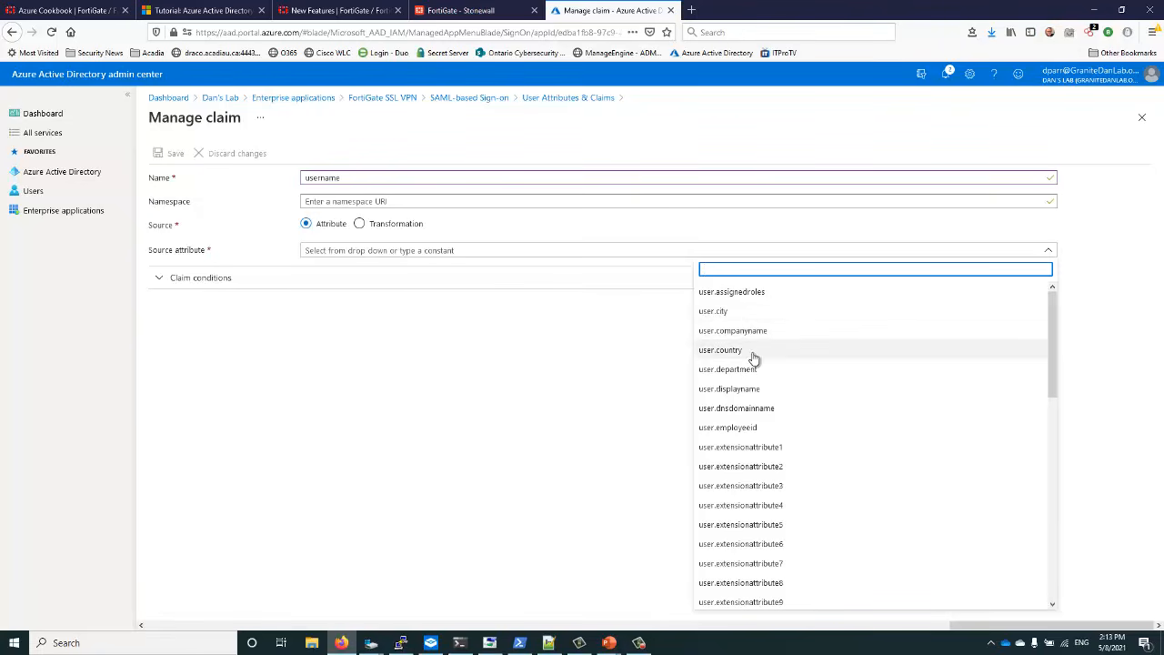
scroll(755, 359, "down", 5)
scroll(754, 359, "down", 3)
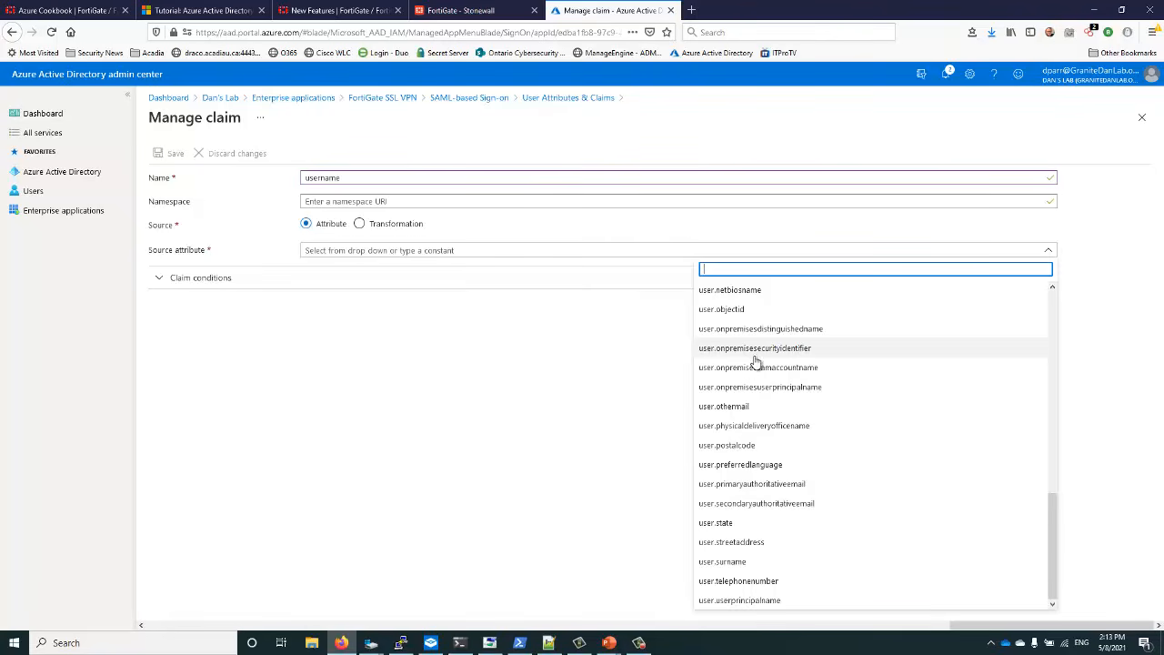
left_click(754, 601)
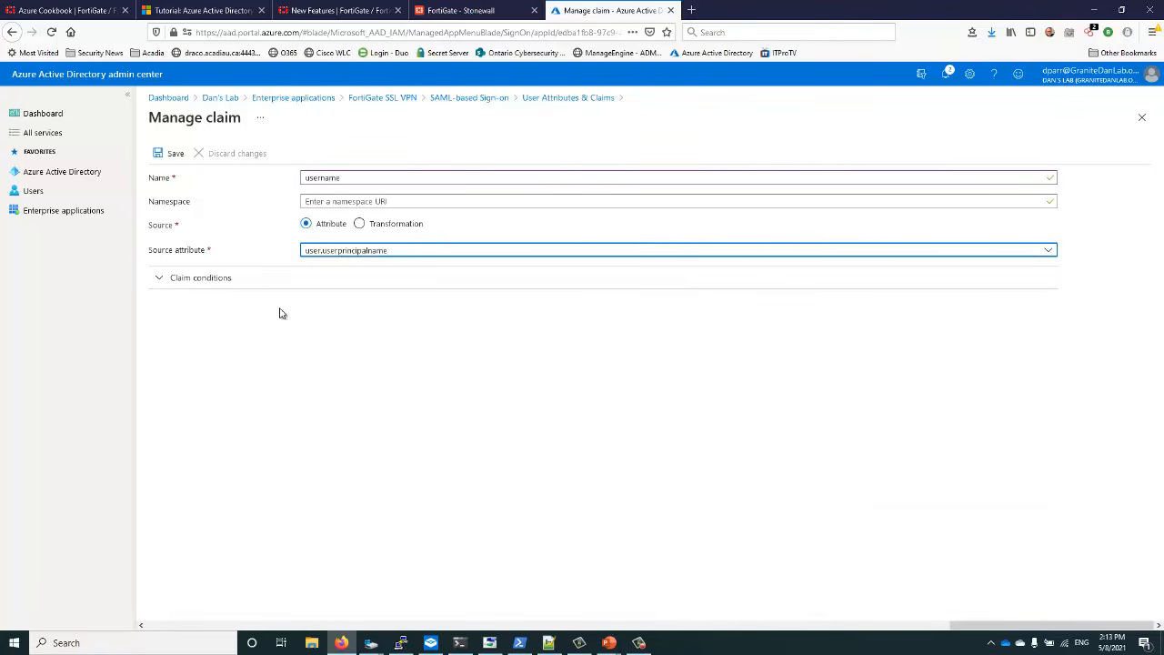
left_click(170, 154)
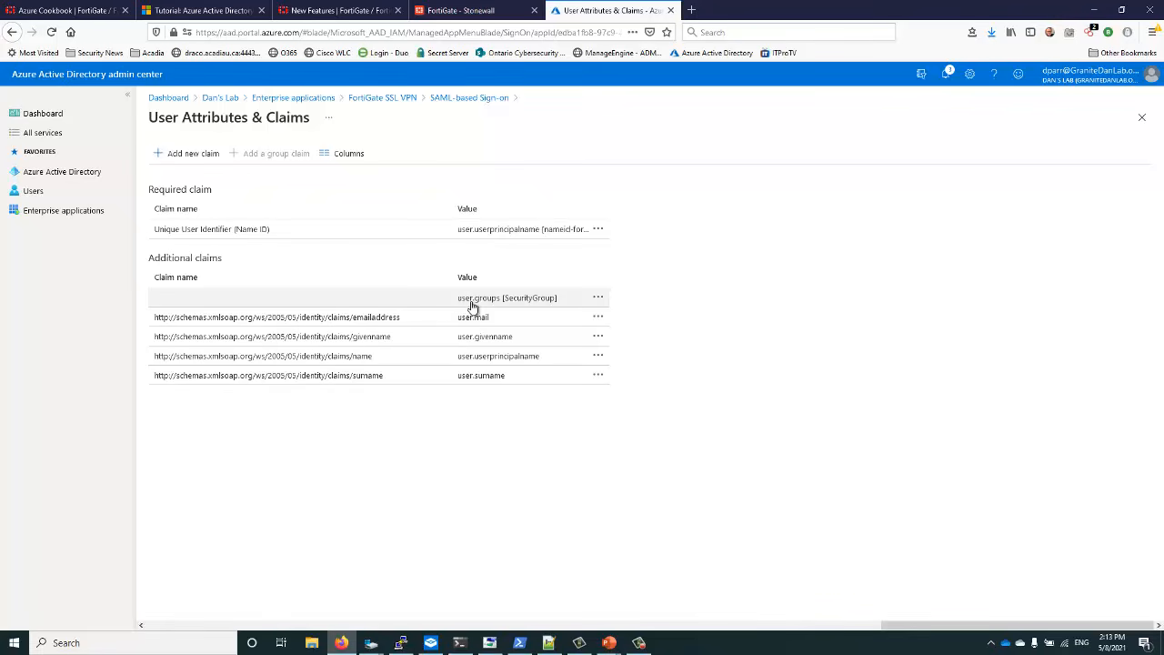
Edit the user.groups claim to return All groups under the custom name group, and save
left_click(473, 307)
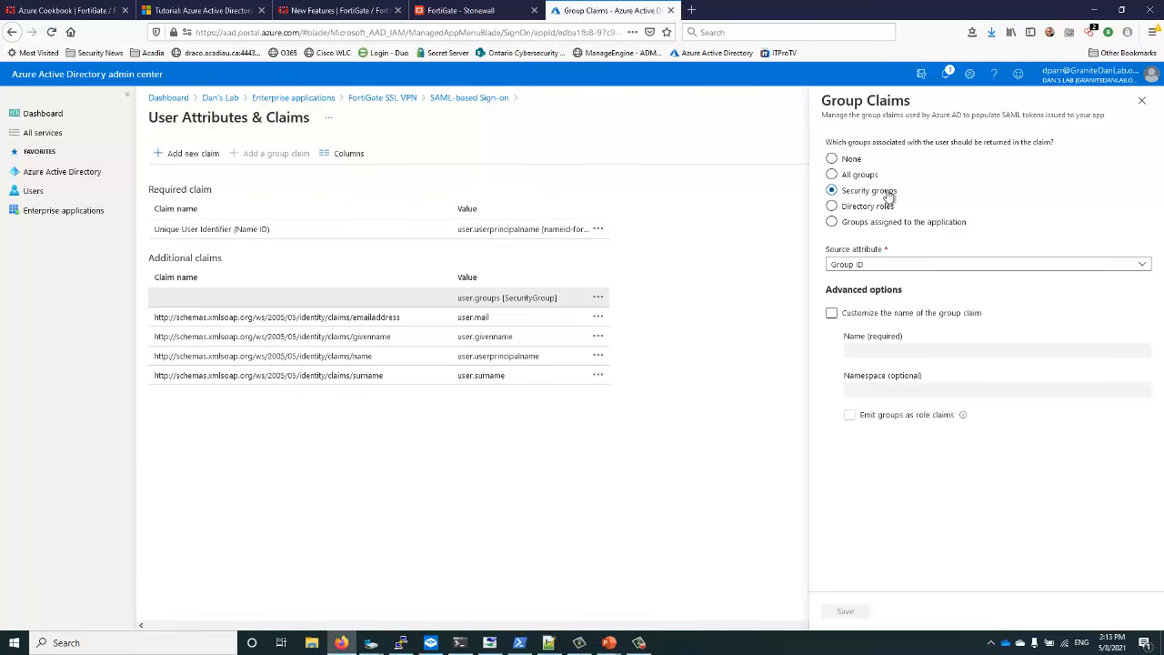
left_click(832, 179)
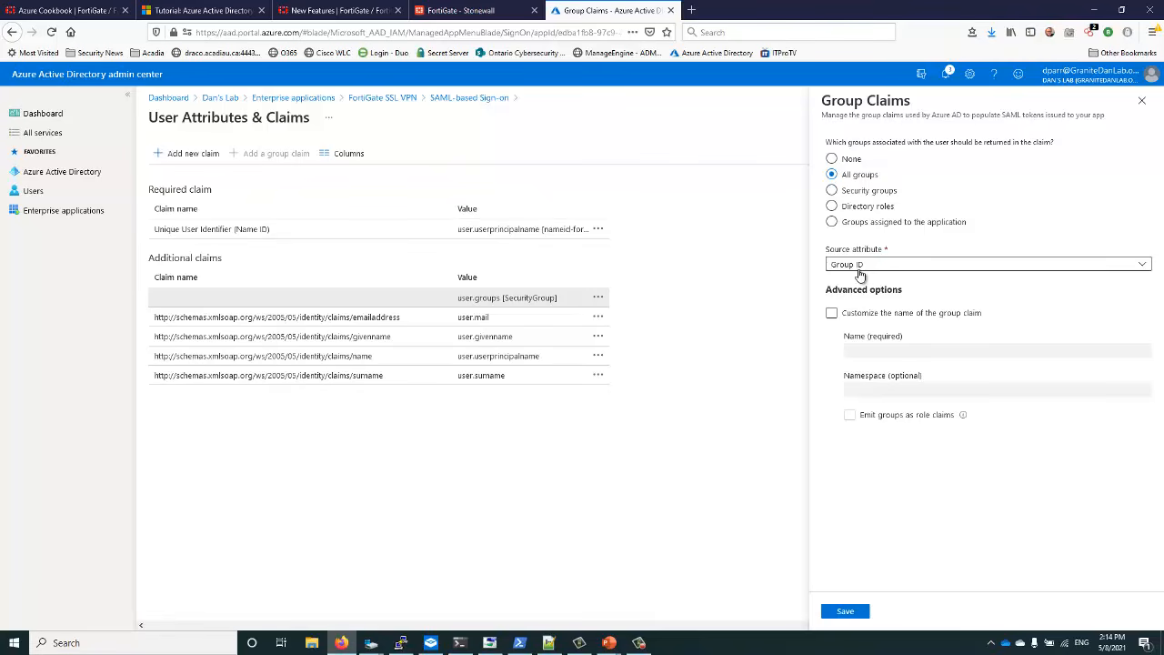
left_click(832, 314)
left_click(872, 349)
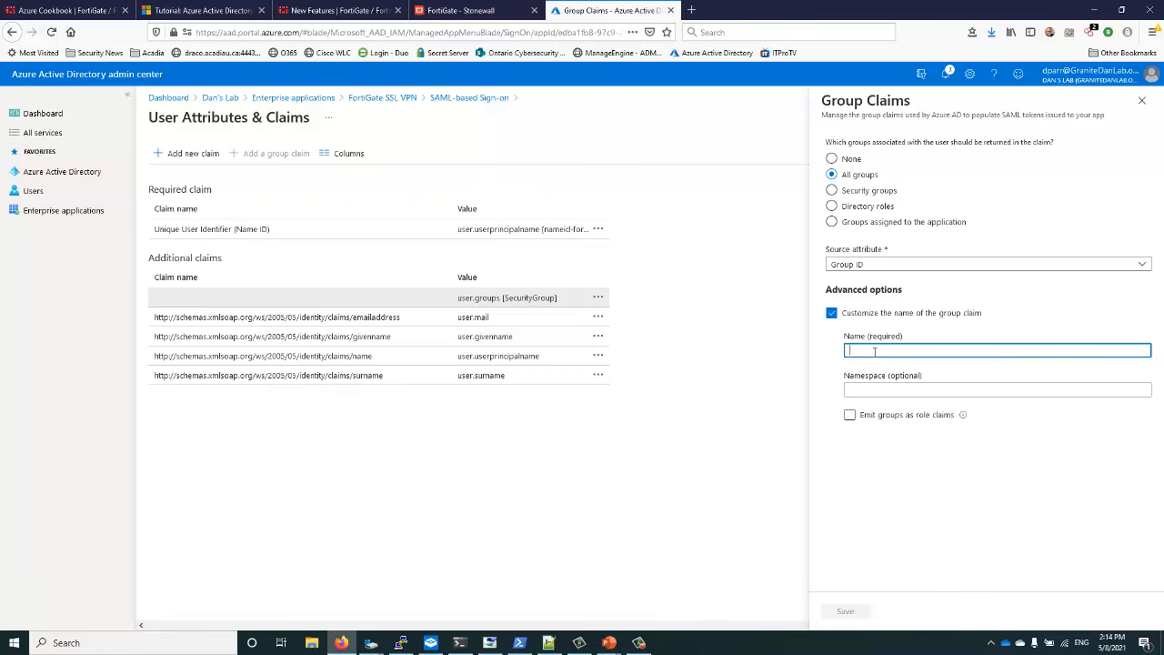
type("groups")
left_click(846, 611)
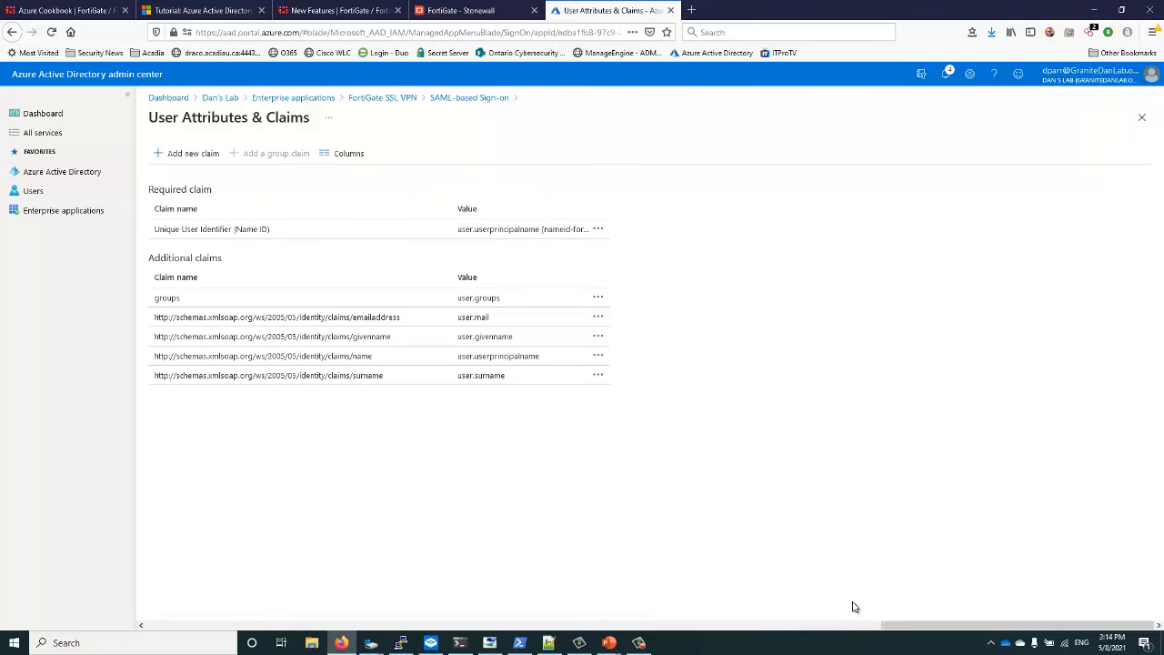
On SAML-based Sign-on, verify the group claim maps to user.groups, then edit User Attributes & Claims
left_click(467, 11)
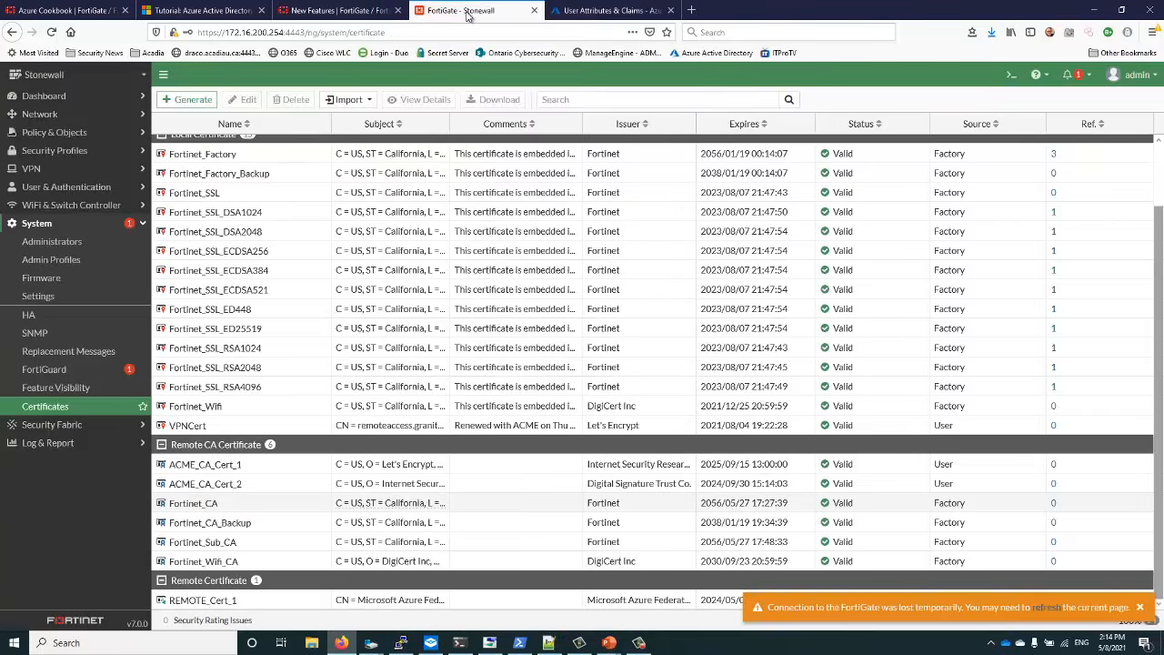
left_click(573, 10)
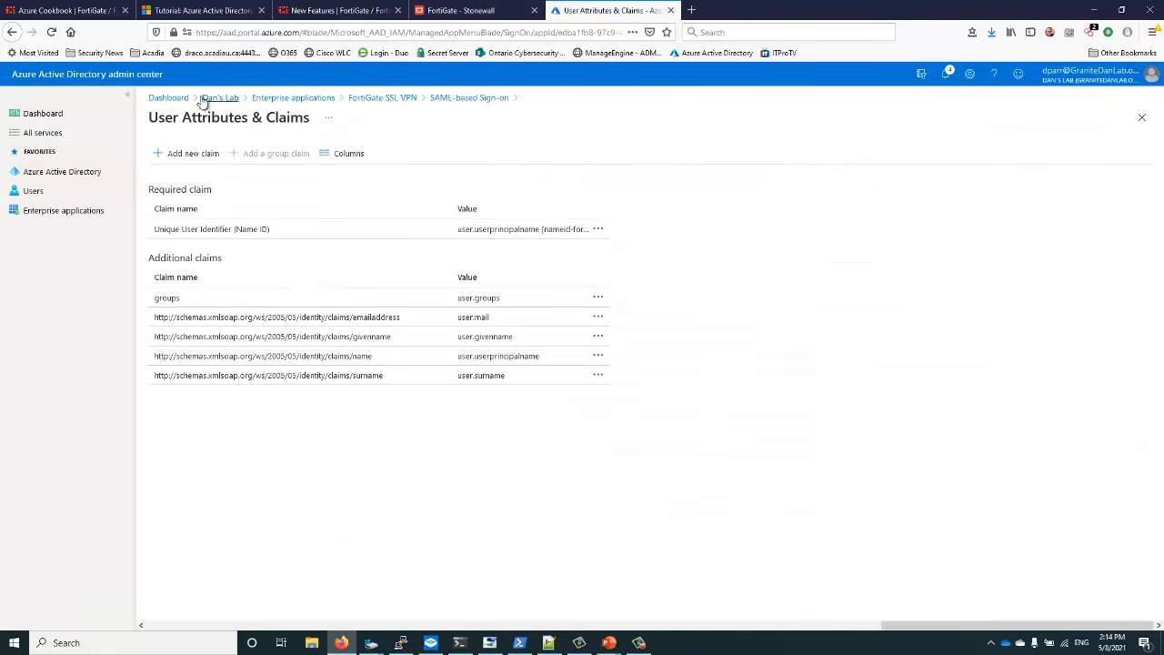
left_click_drag(312, 105, 324, 106)
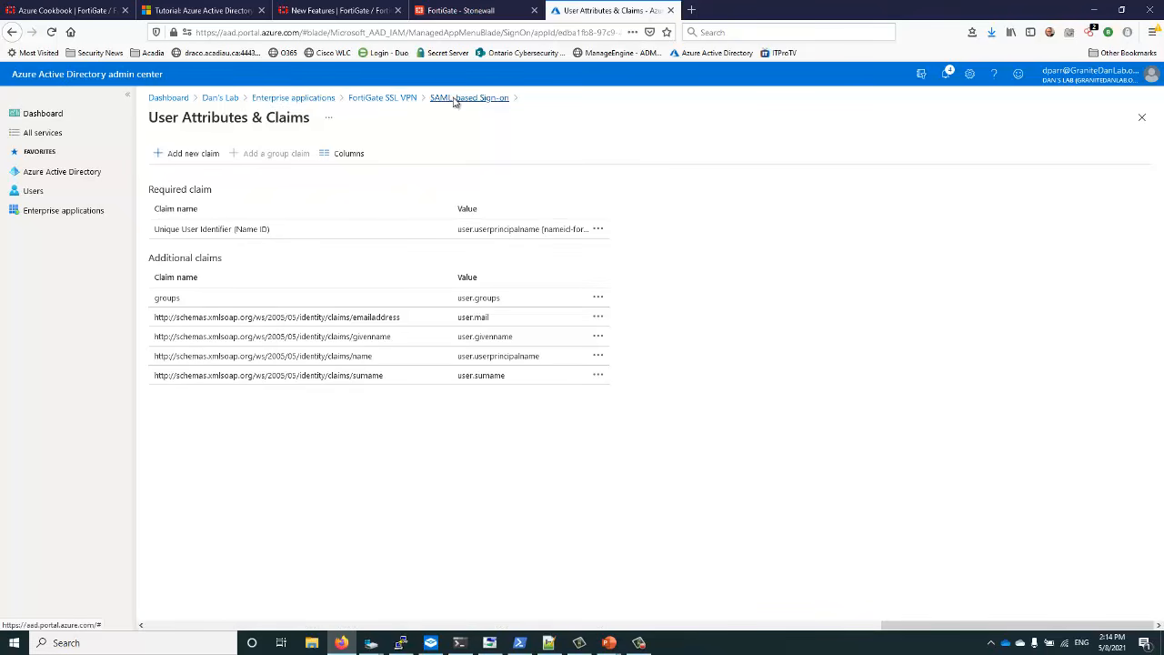
left_click(455, 99)
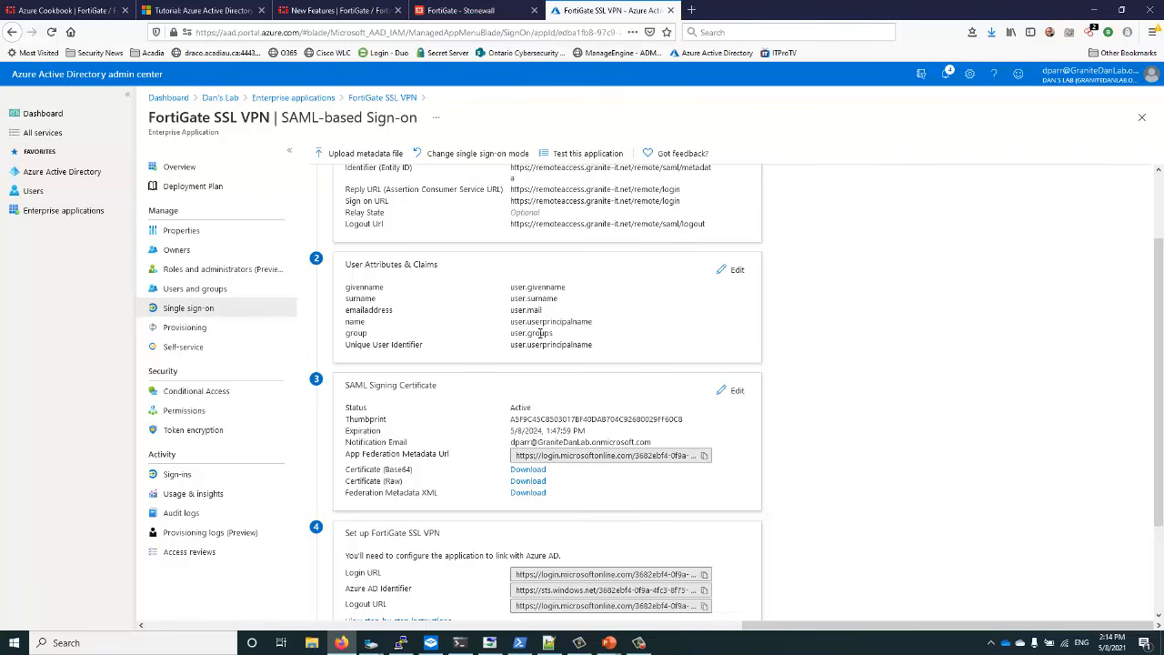
left_click_drag(525, 333, 346, 335)
left_click(391, 343)
left_click(724, 271)
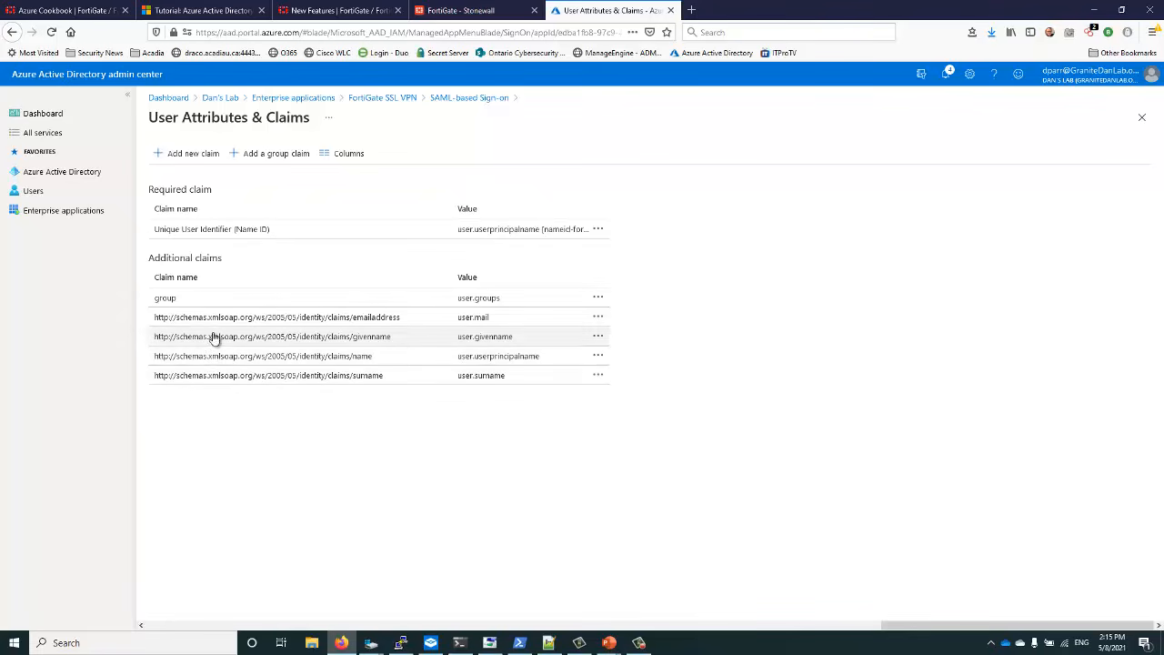
Add a 'username' claim sourced from user.userprincipalname, save it, and close the claims editor
left_click(190, 154)
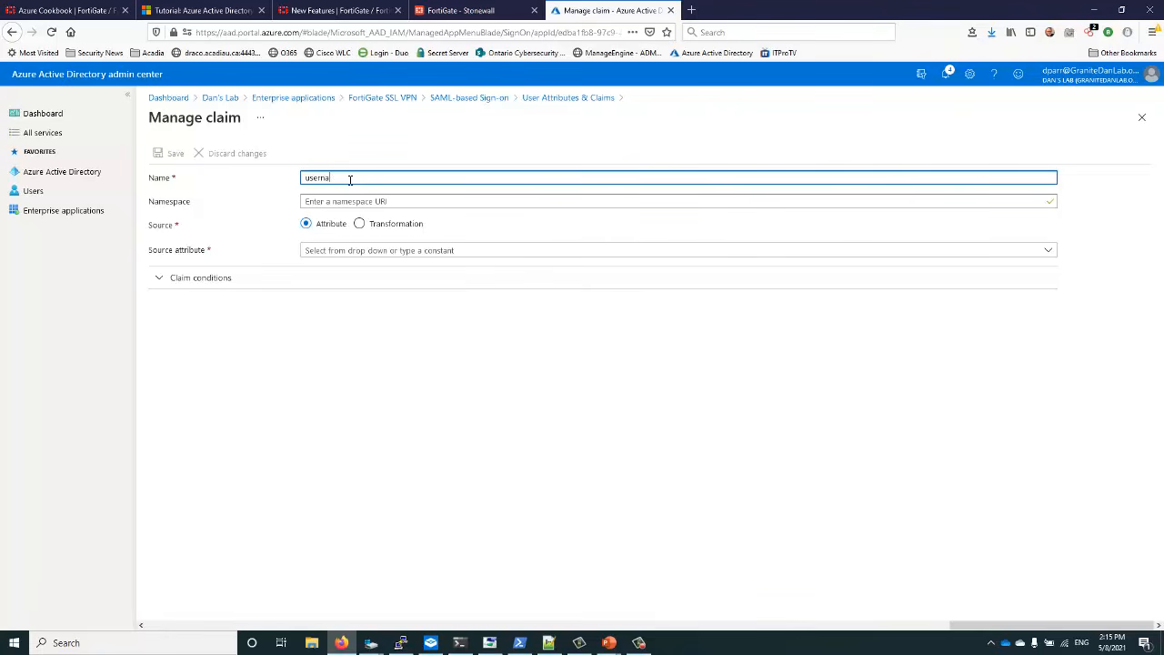
left_click(351, 252)
scroll(727, 454, "down", 10)
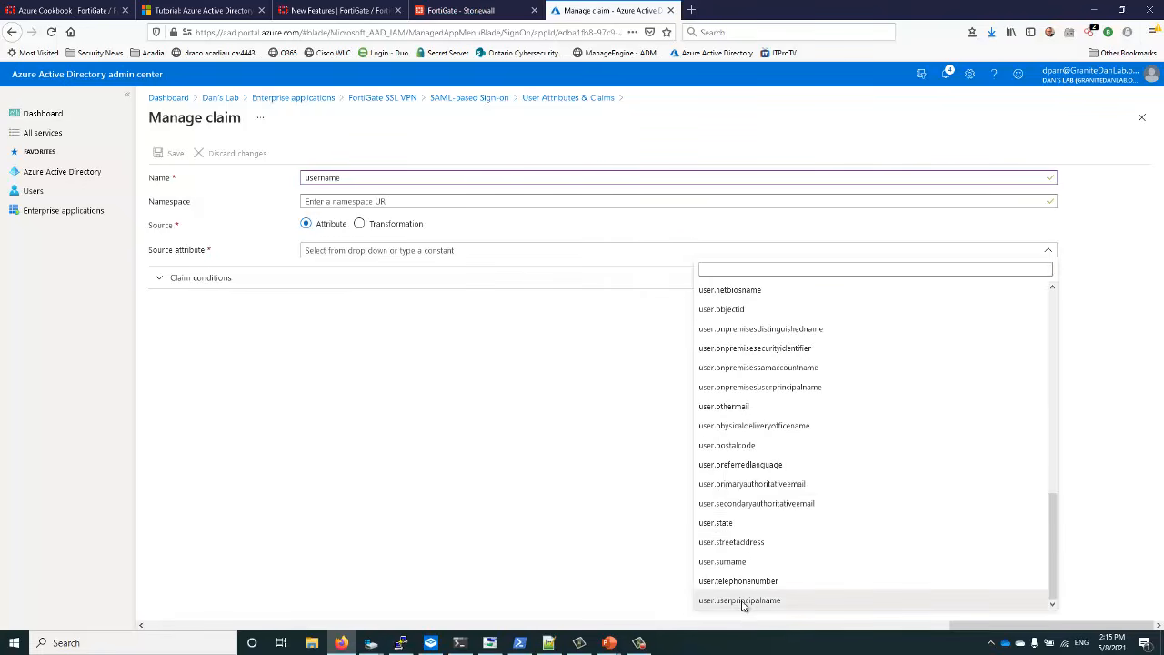
left_click(742, 602)
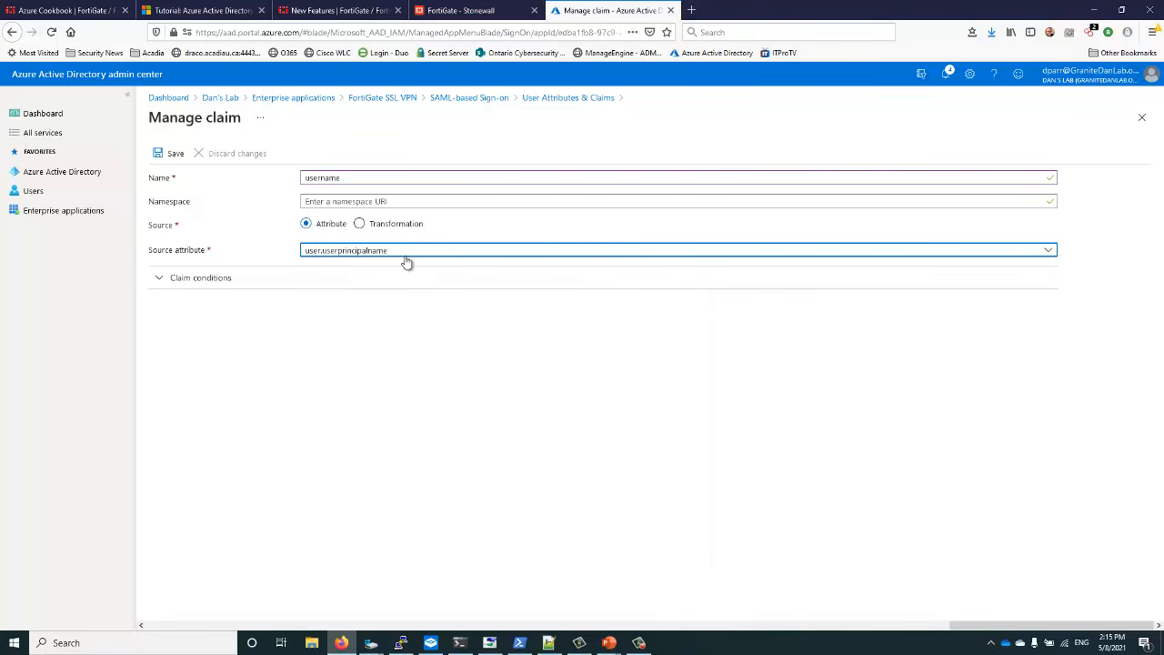
left_click(171, 154)
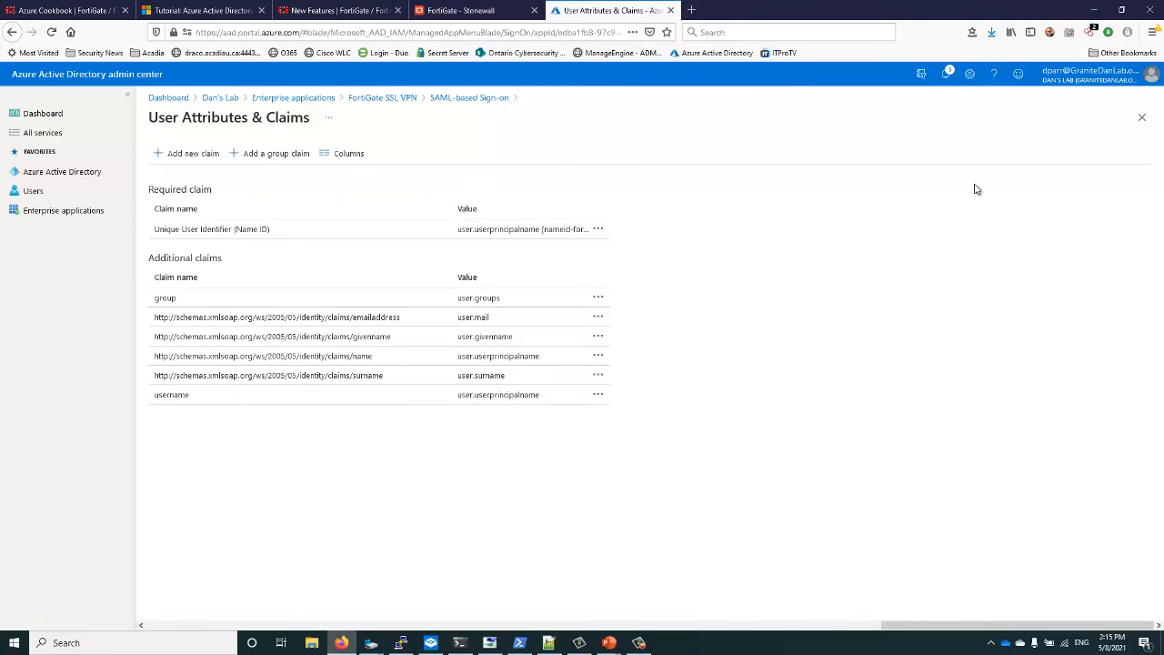
left_click(1143, 118)
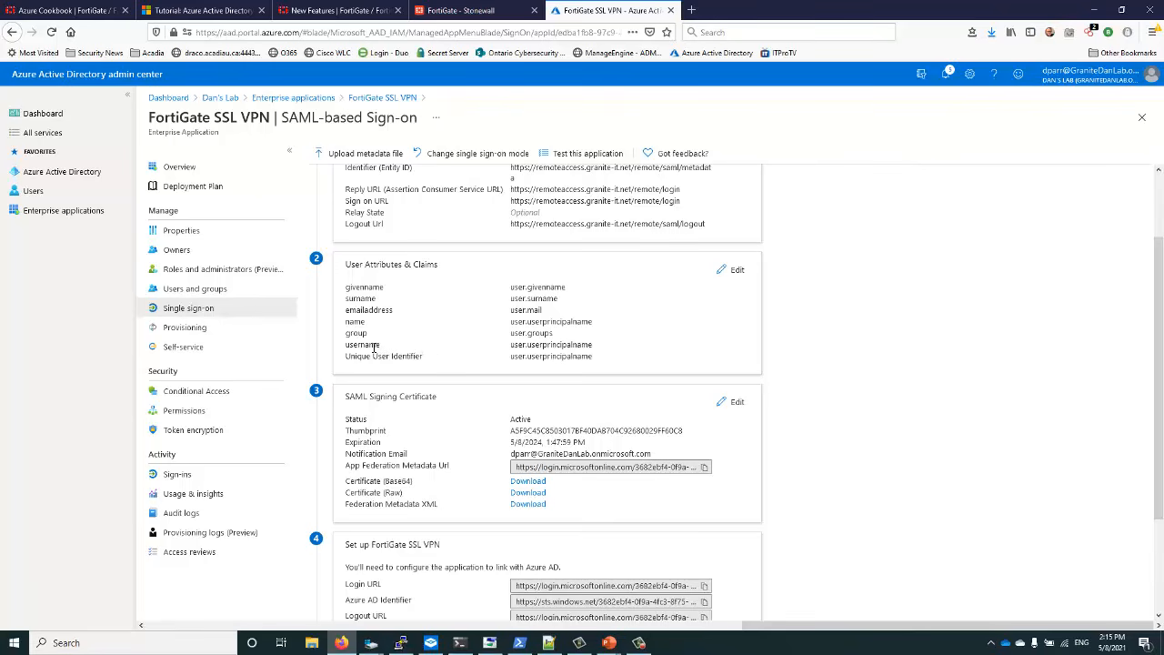
Check the new username claim against the tutorial pages, then bring the FortiGate SAML config notes forward
left_click_drag(350, 345, 575, 345)
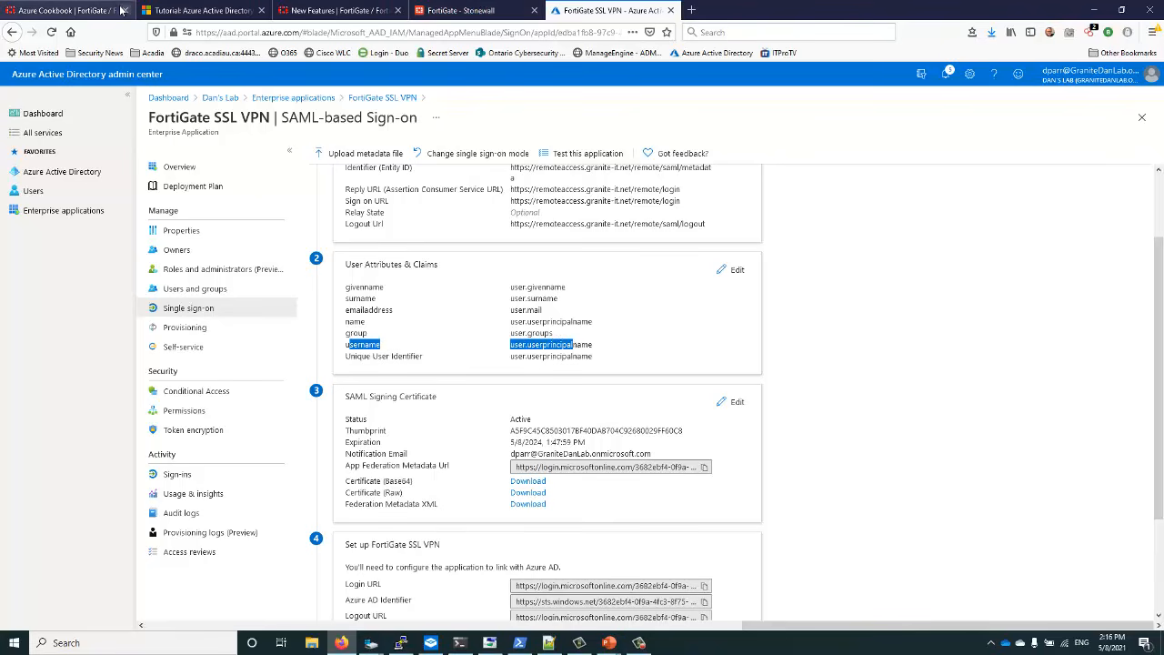
left_click(83, 13)
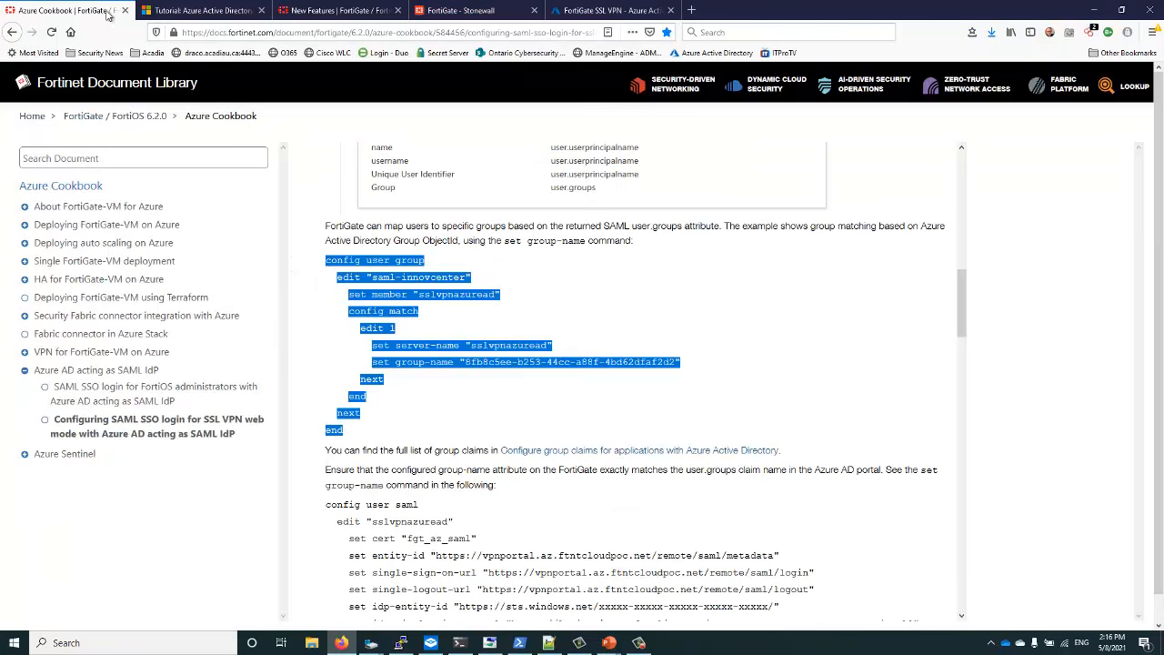
left_click(209, 10)
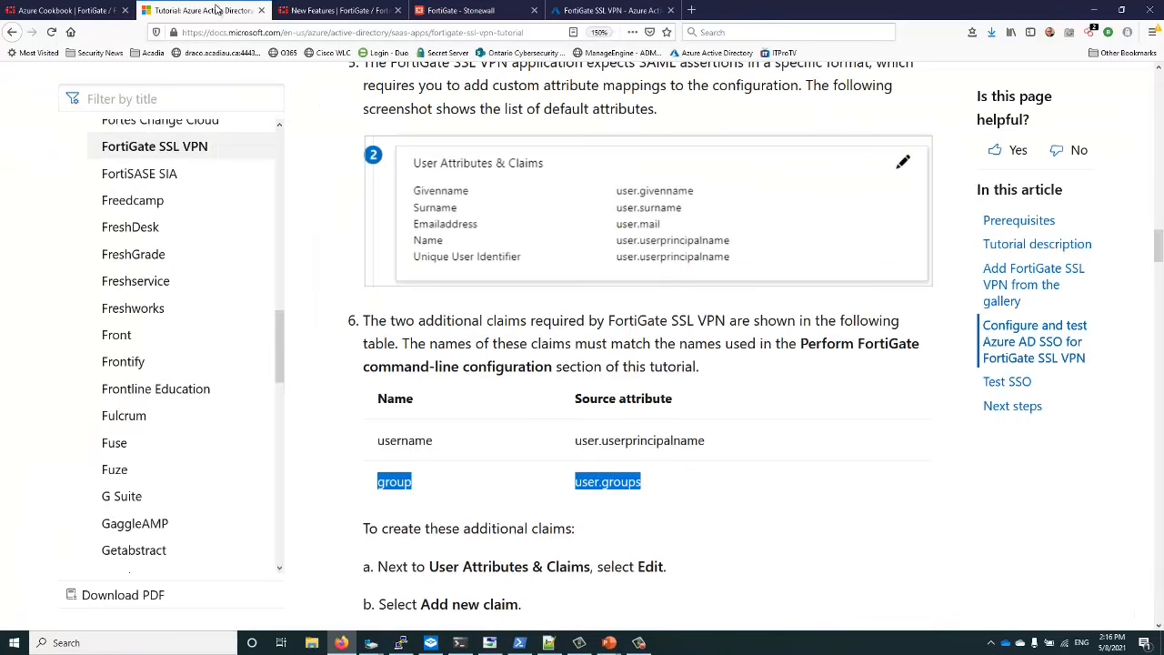
left_click(550, 642)
Change line 13 to 'set user-name username' and copy SAML config lines 3–16 for the FortiGate SSH session
left_click(292, 356)
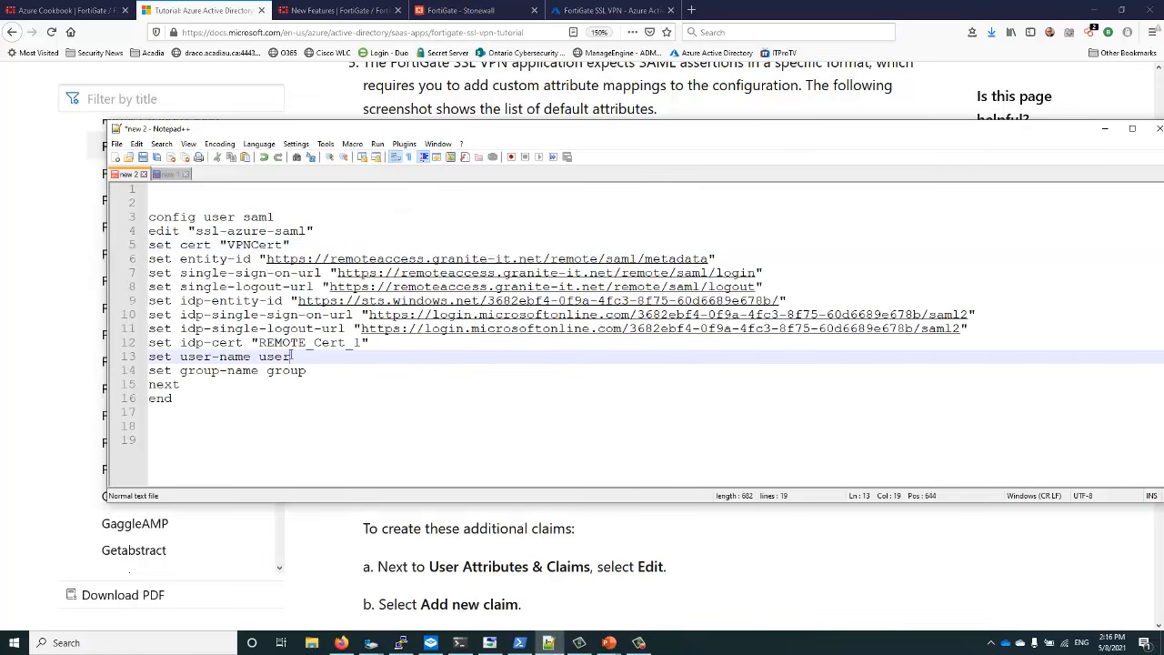
type("name")
left_click_drag(145, 219, 179, 412)
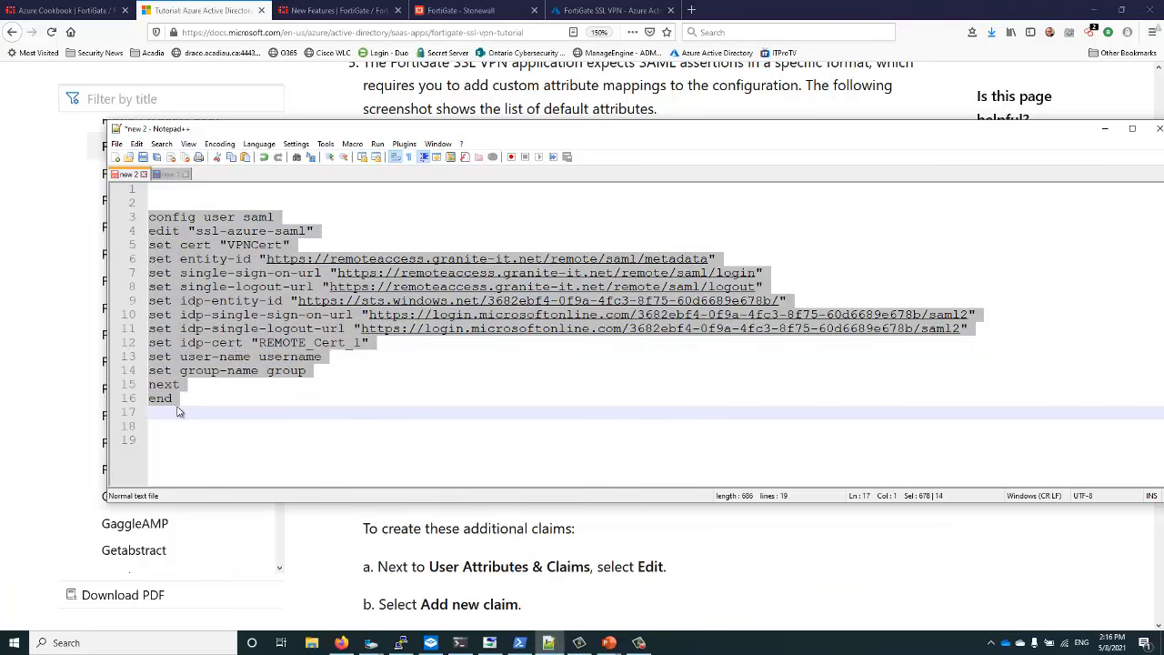
right_click(200, 322)
left_click(230, 344)
left_click(459, 643)
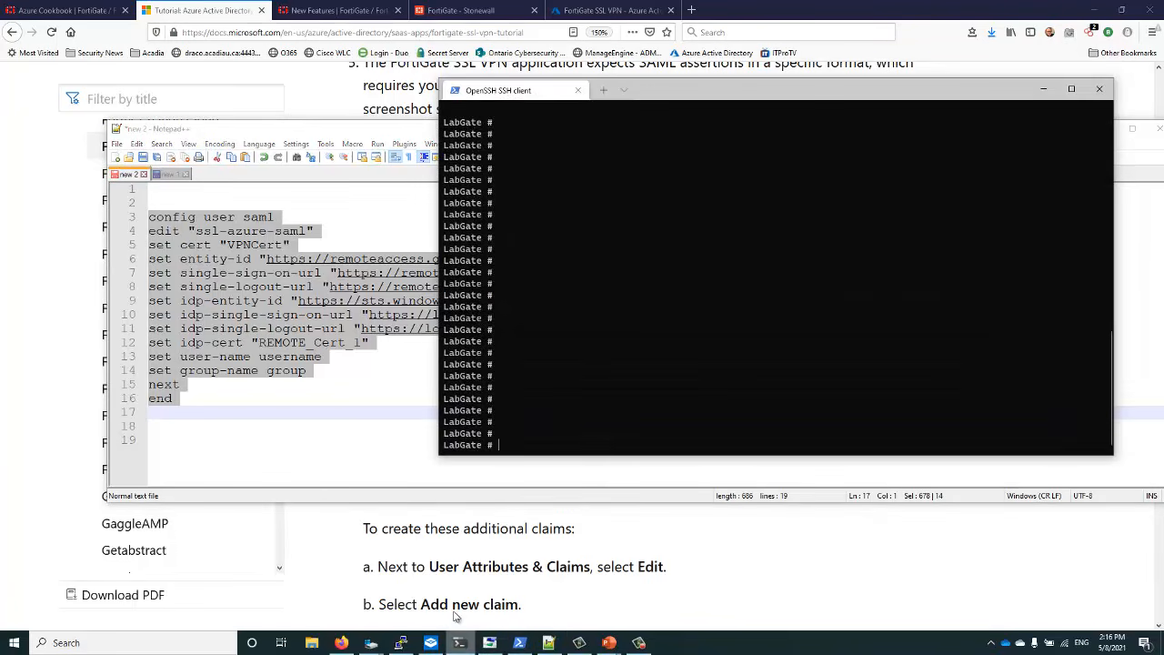
Paste the SAML config into the FortiGate shell and verify the ssl-azure-saml entry with 'config user saml' and 'show full'
right_click(510, 439)
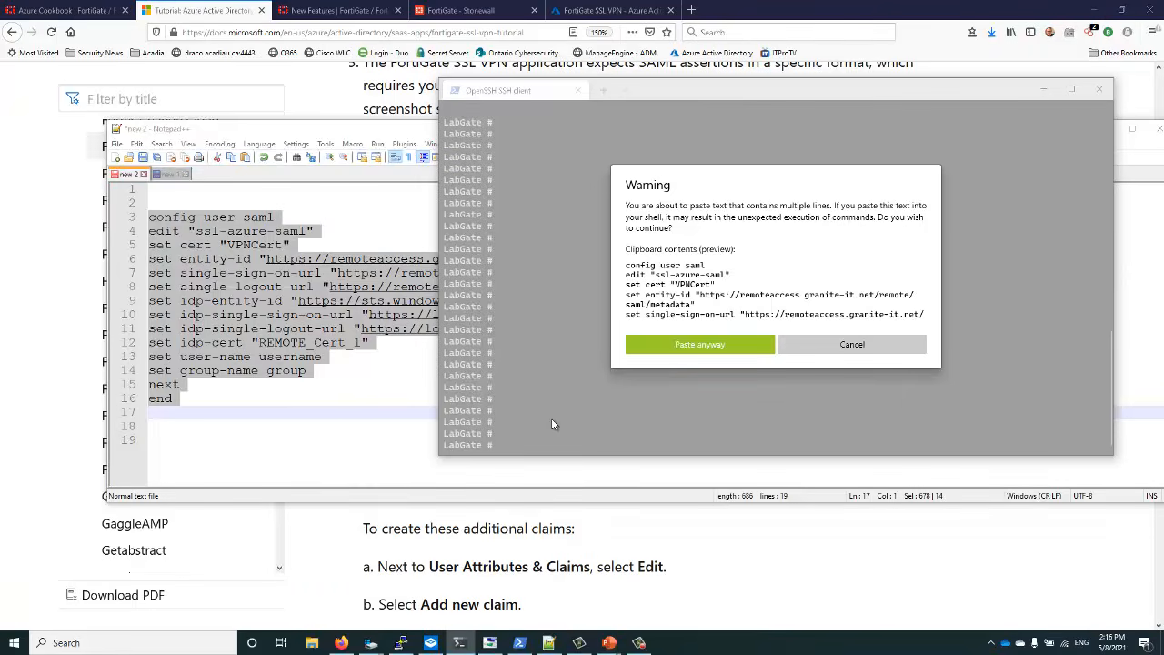
left_click(650, 348)
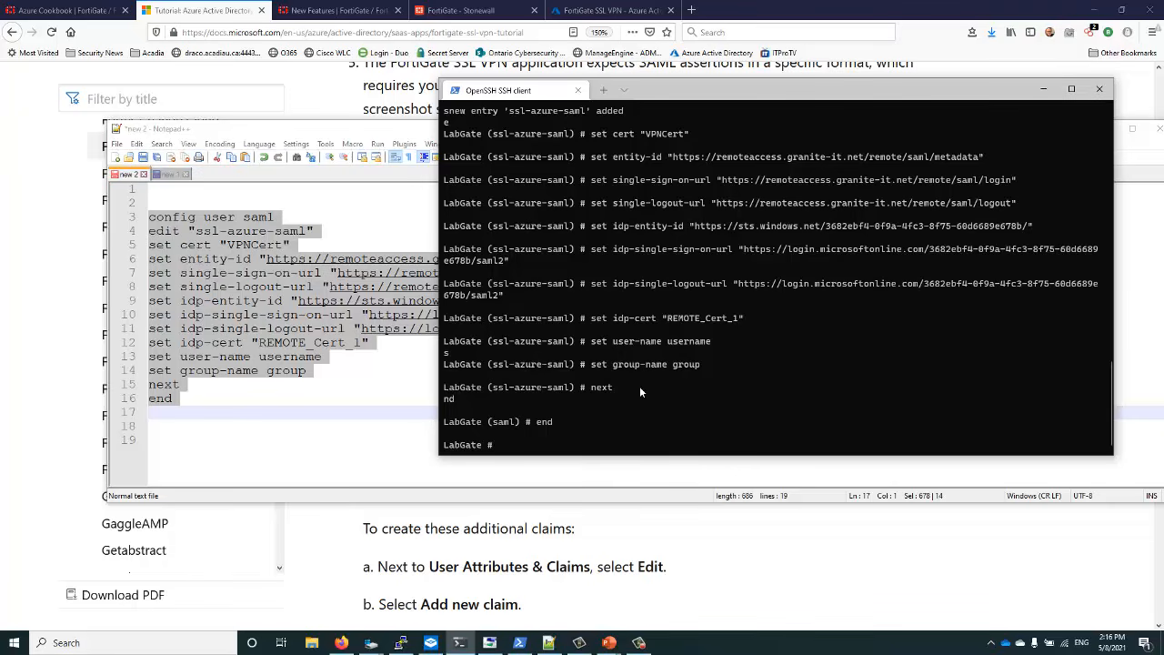
type("config user saml")
key("Return")
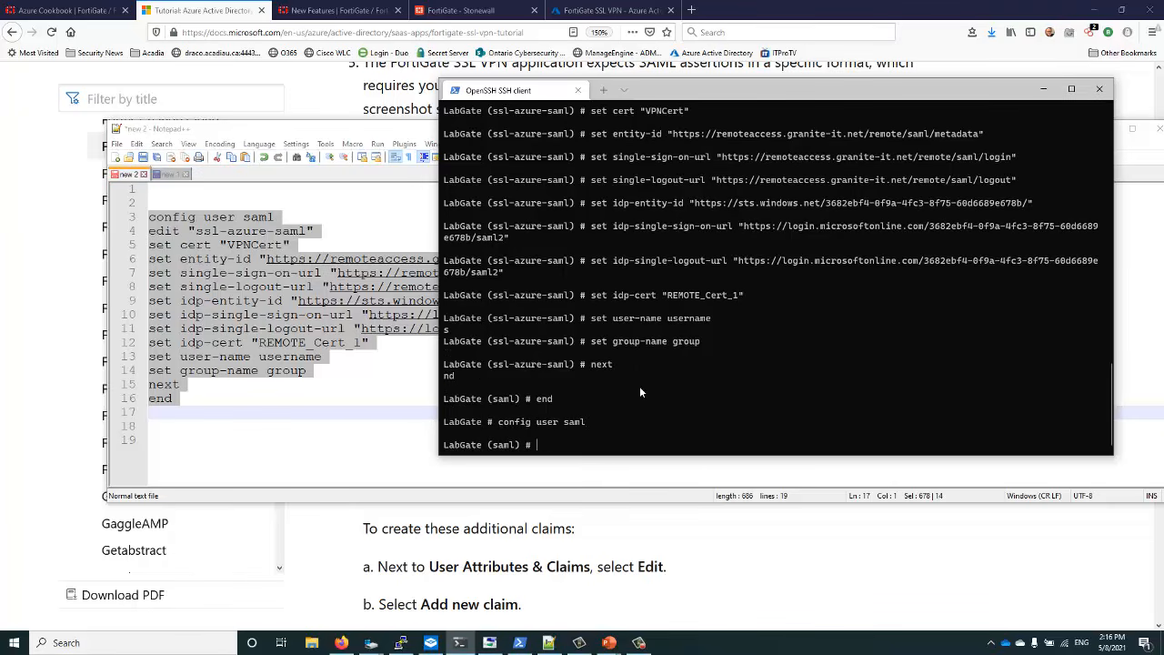
type("show full")
key("Return")
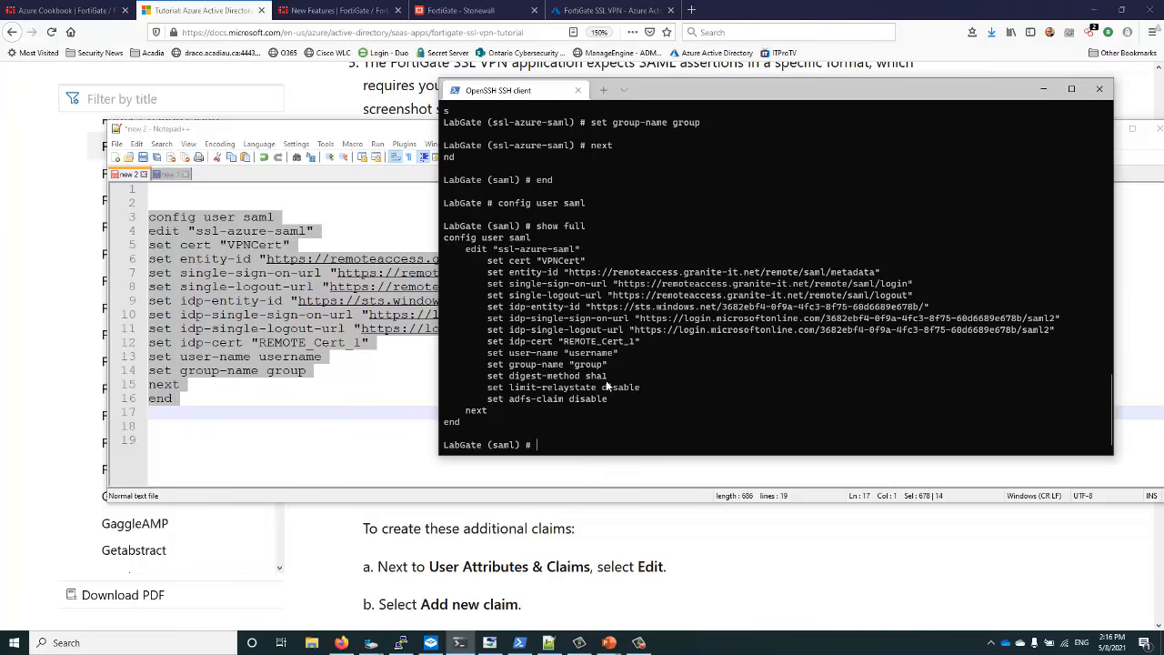
left_click(360, 416)
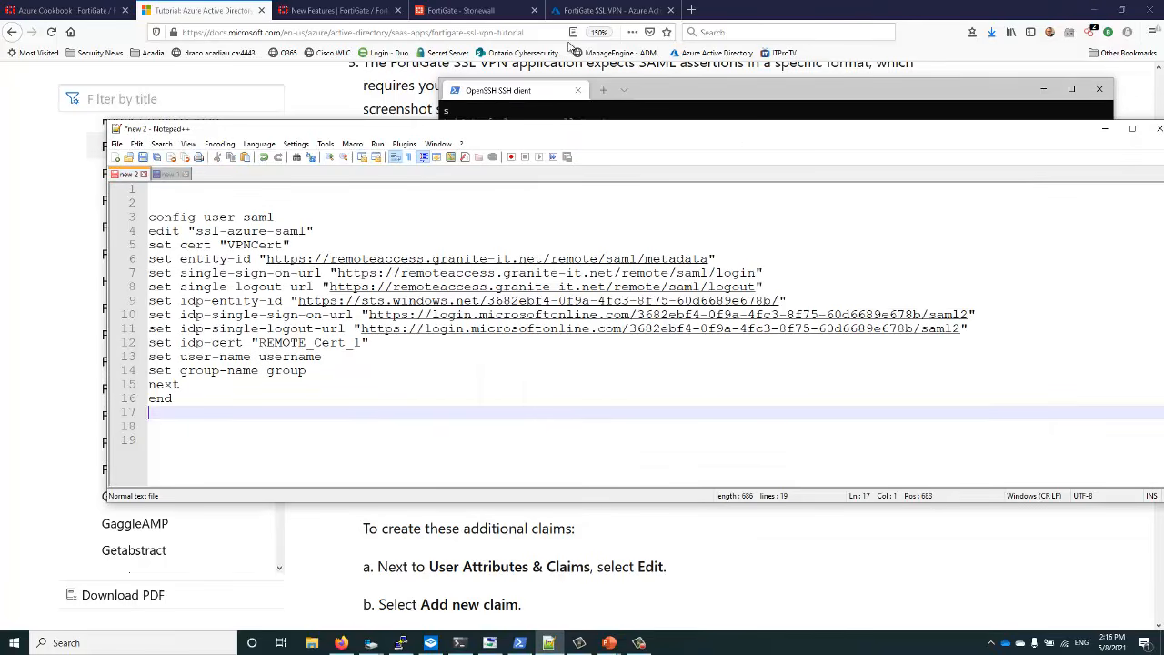
Go from the Azure Active Directory overview to All groups and open the SNLCharacters group
left_click(608, 10)
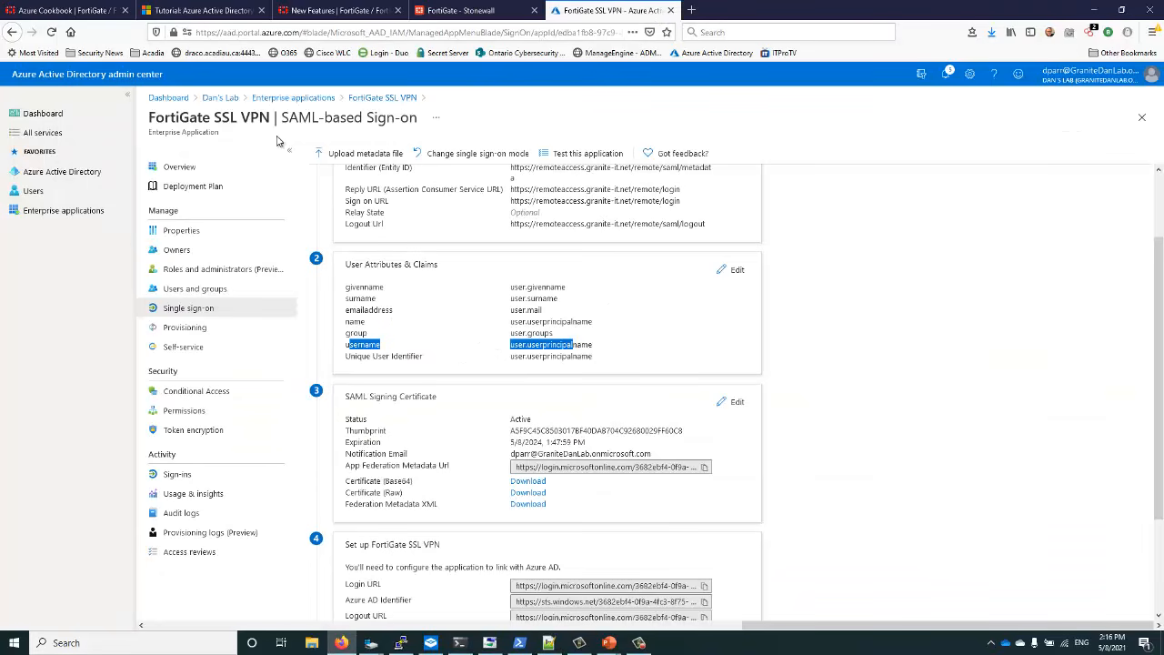
left_click(56, 177)
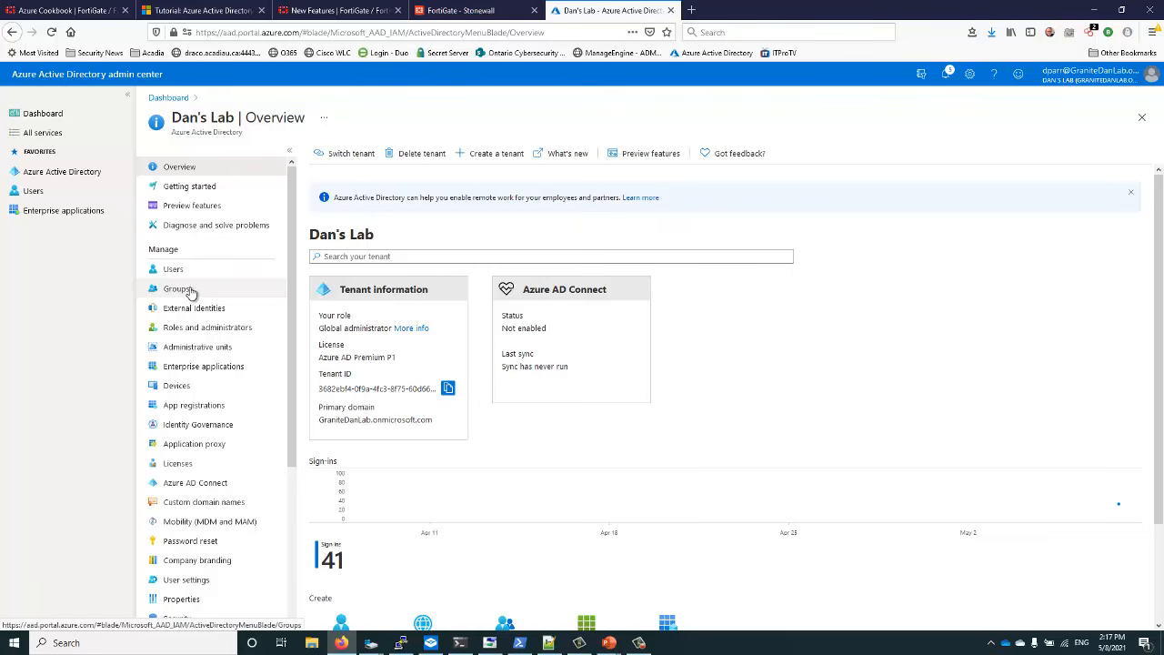
left_click(186, 270)
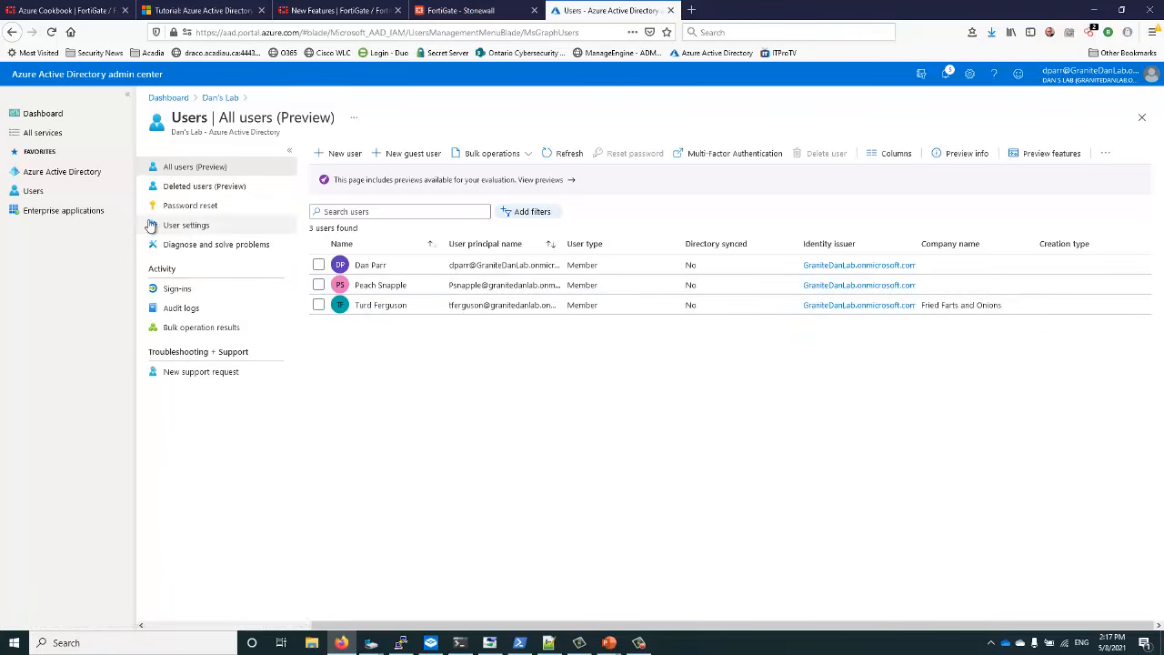
left_click(47, 172)
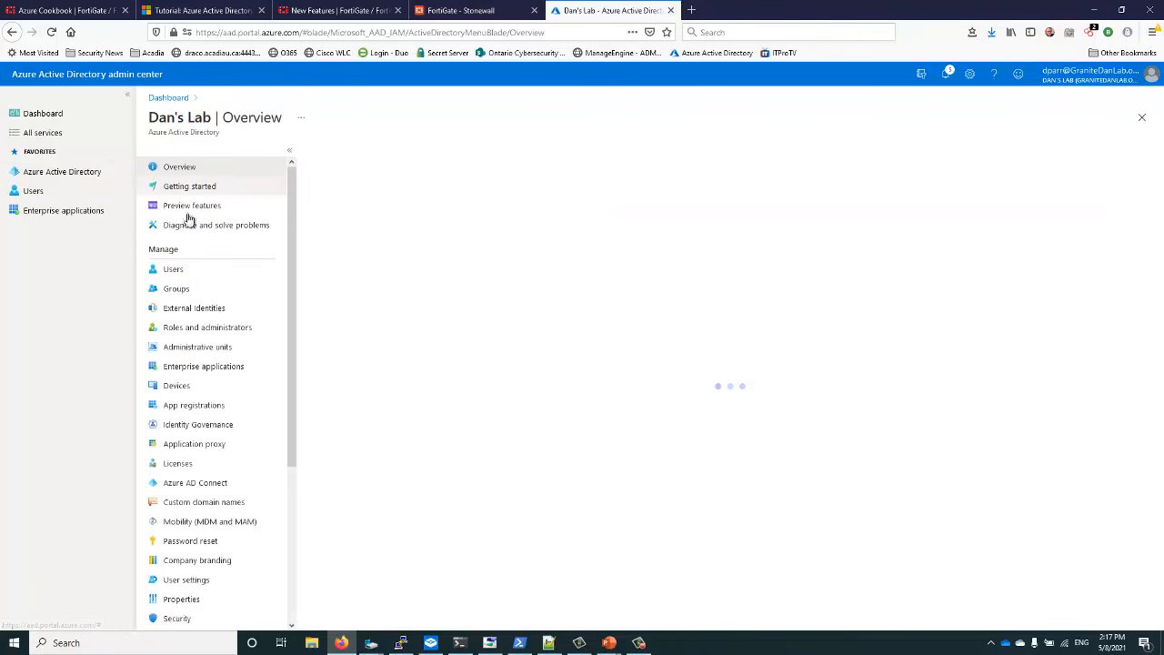
left_click(181, 291)
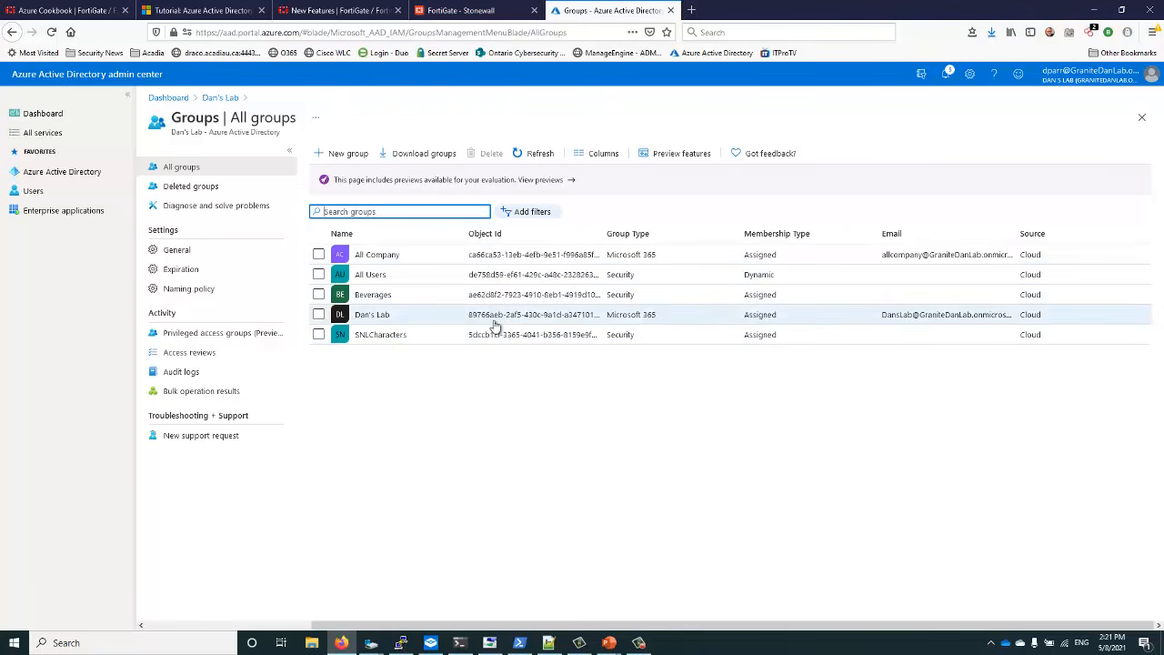
left_click(380, 336)
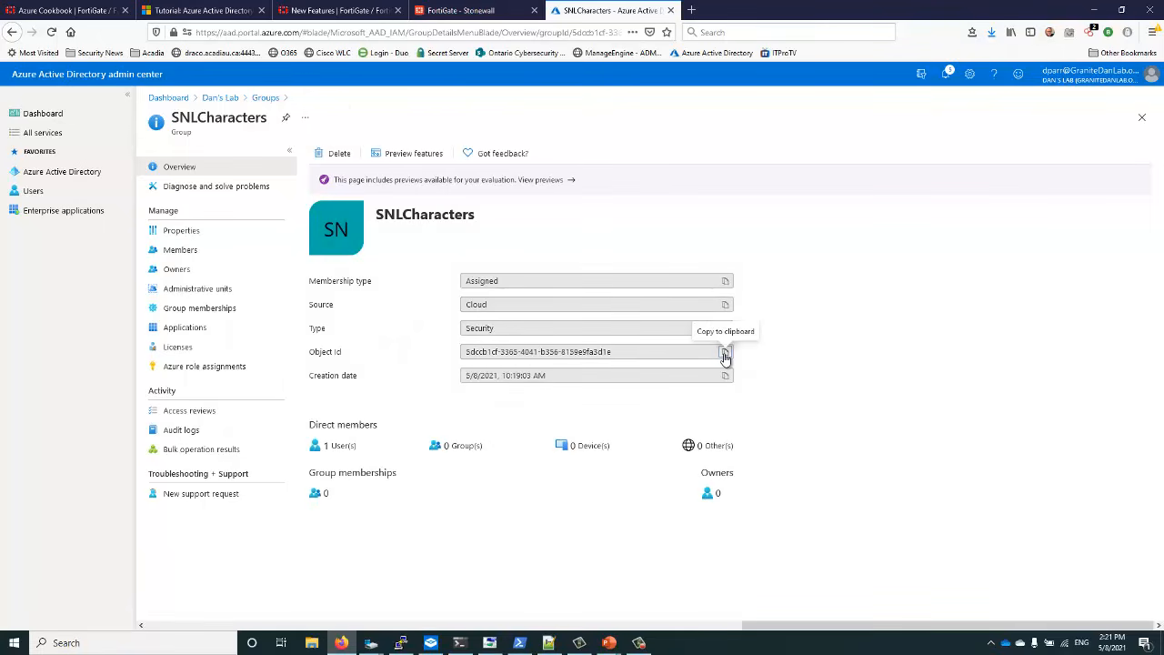
Copy the SNLCharacters group Object Id into the notes after 'SNL = '
left_click(725, 355)
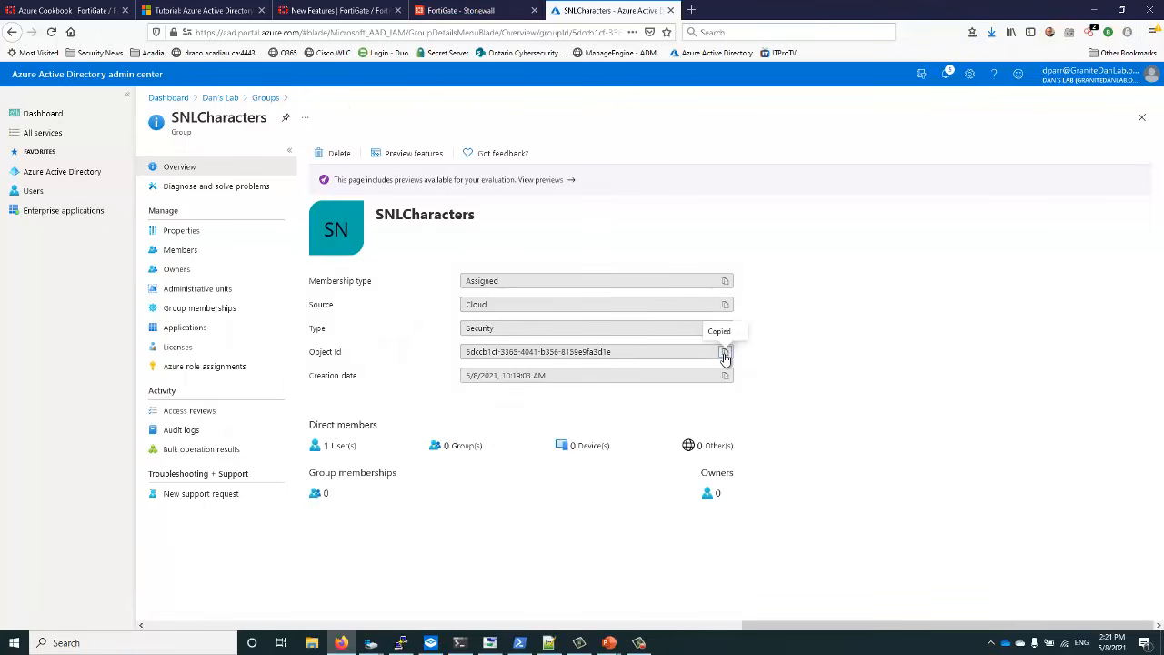
left_click(547, 643)
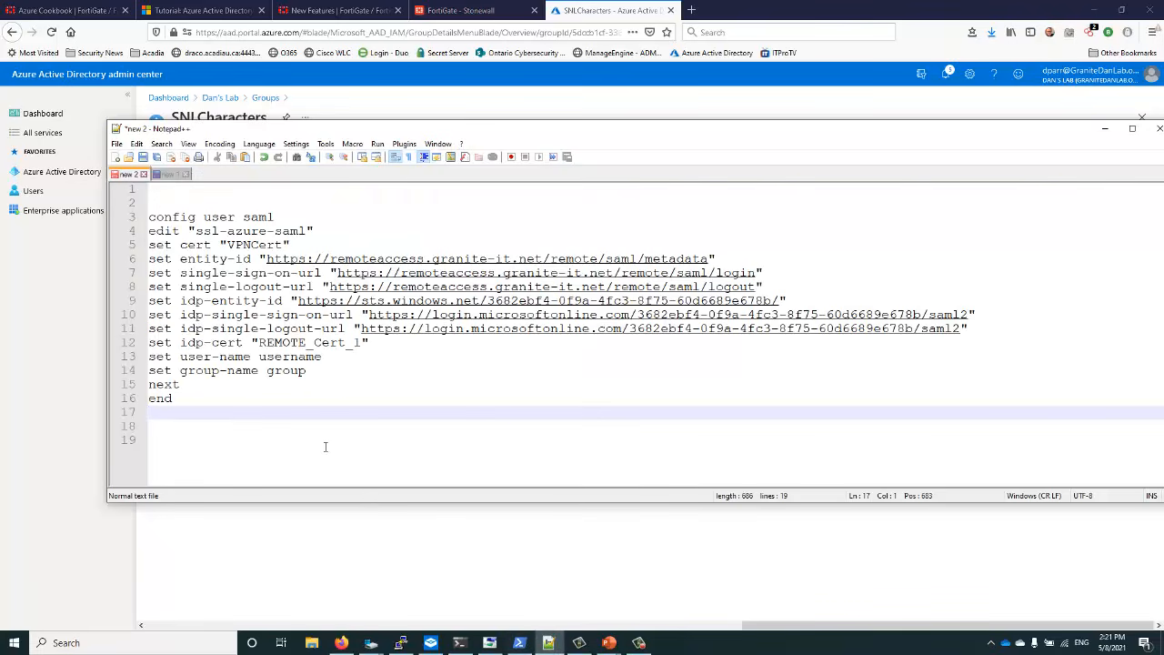
key("Return")
key("Return")
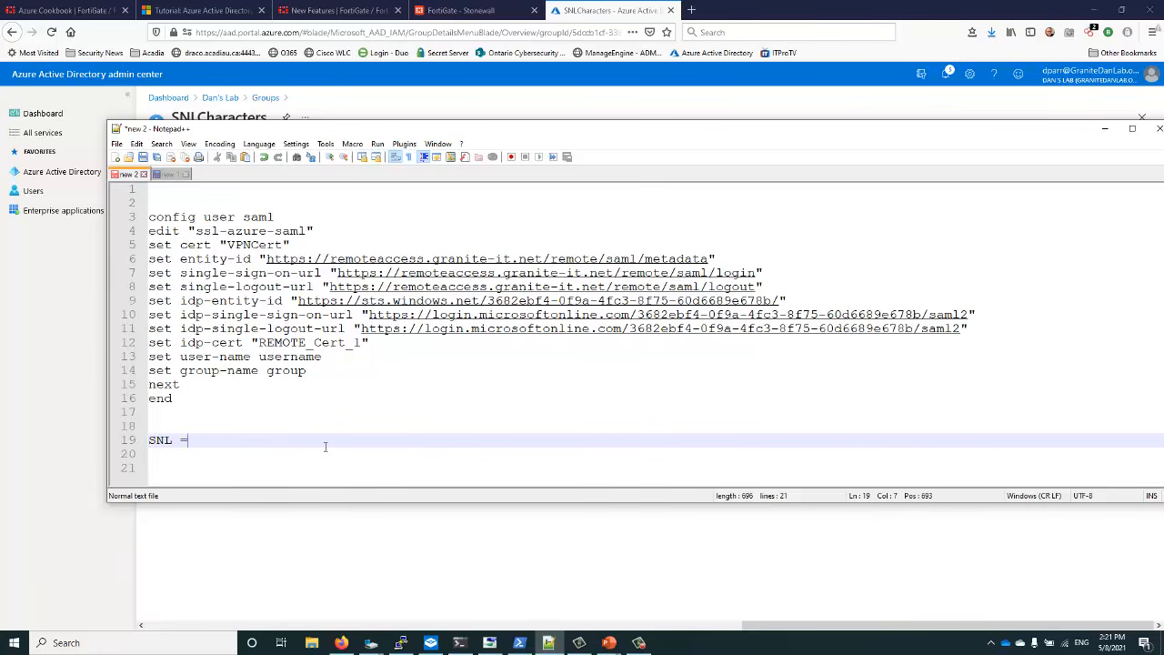
key("ctrl+v")
key("Return")
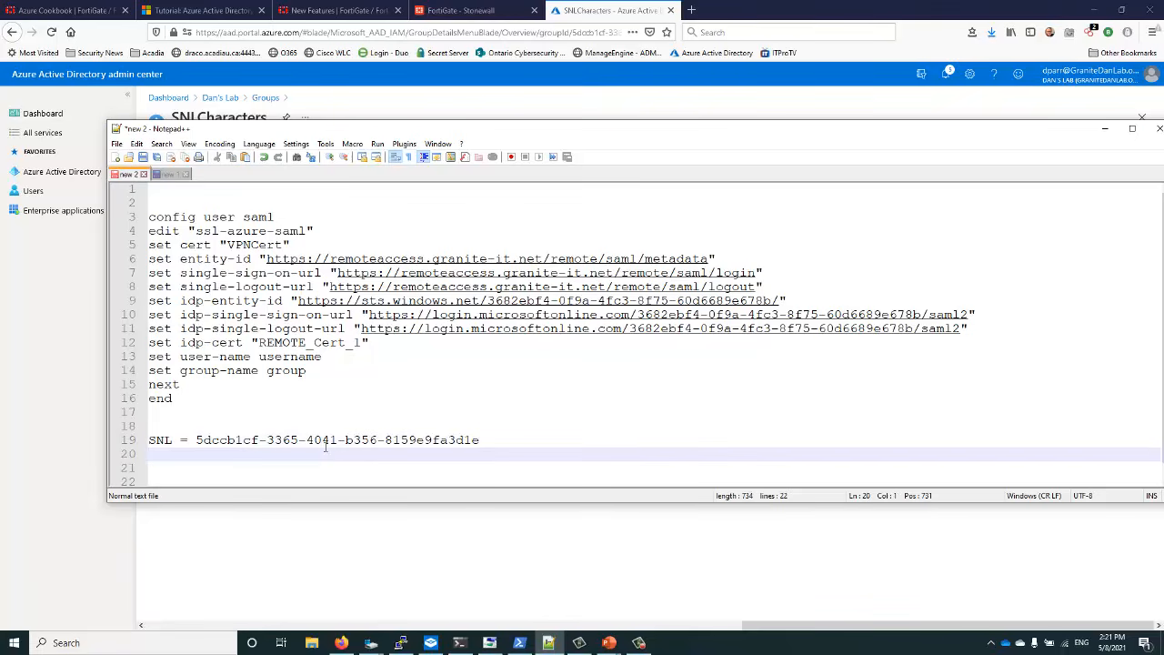
Copy the Beverages group Object Id and paste it into the notes after 'Beverages = '
left_click(382, 107)
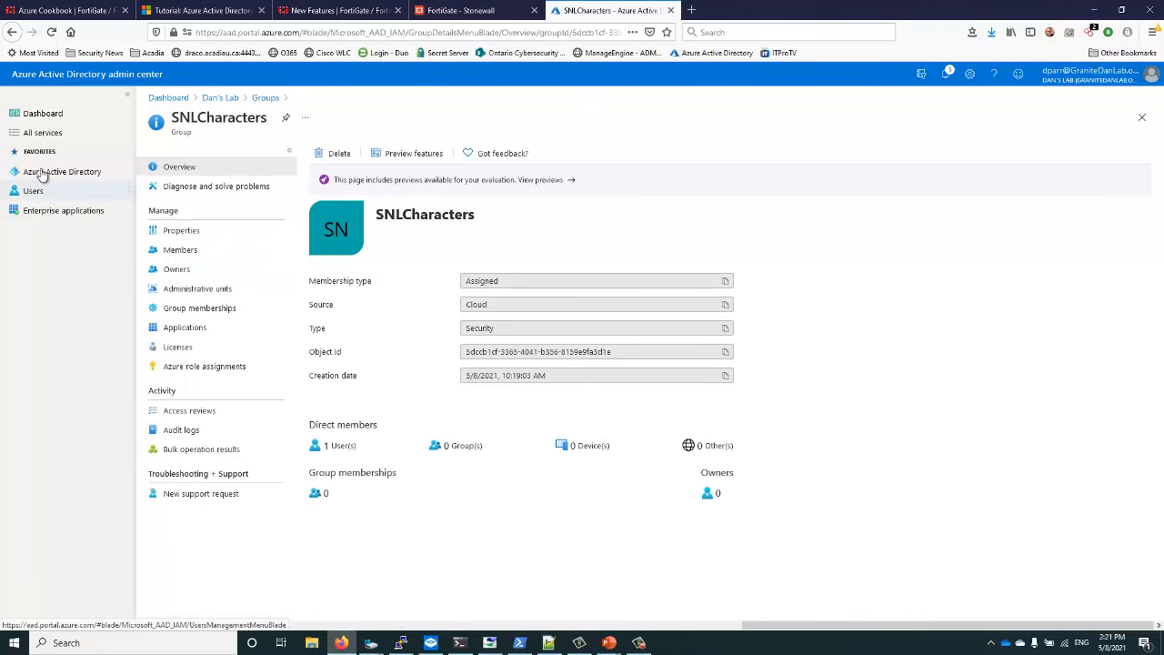
left_click(266, 98)
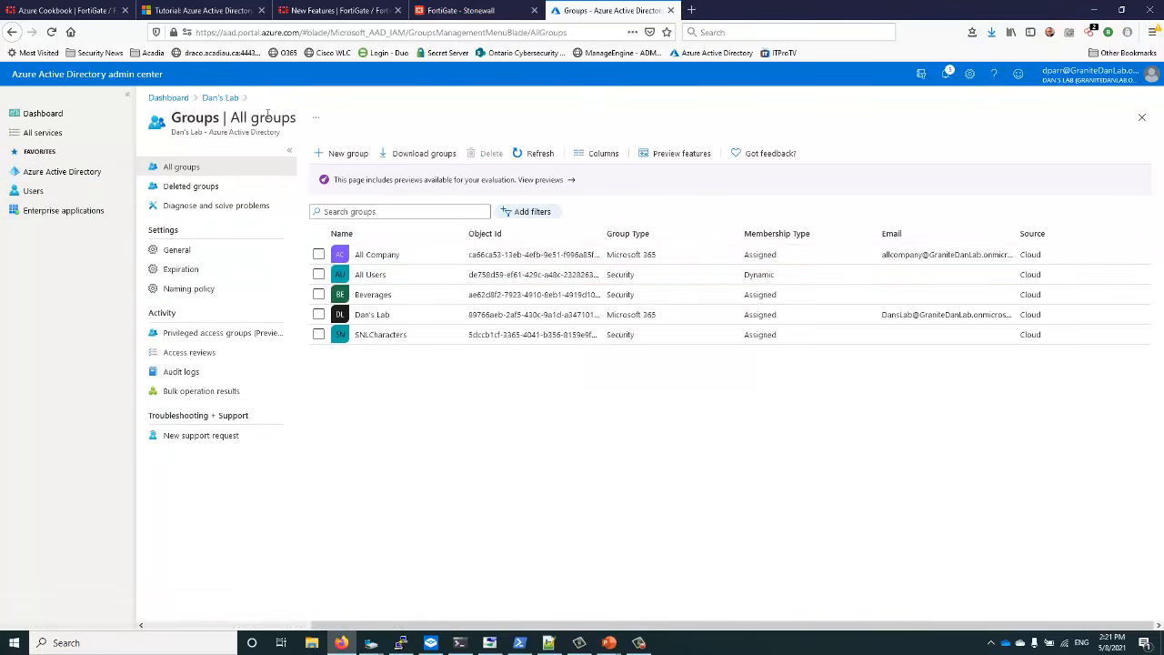
left_click(372, 294)
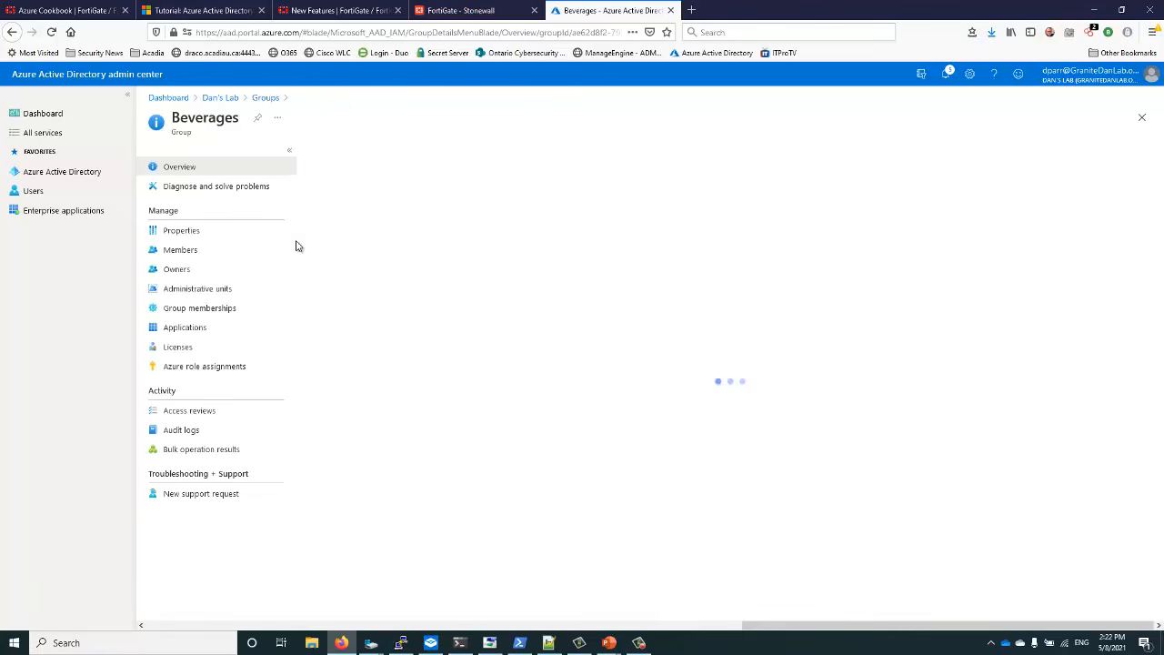
left_click(725, 352)
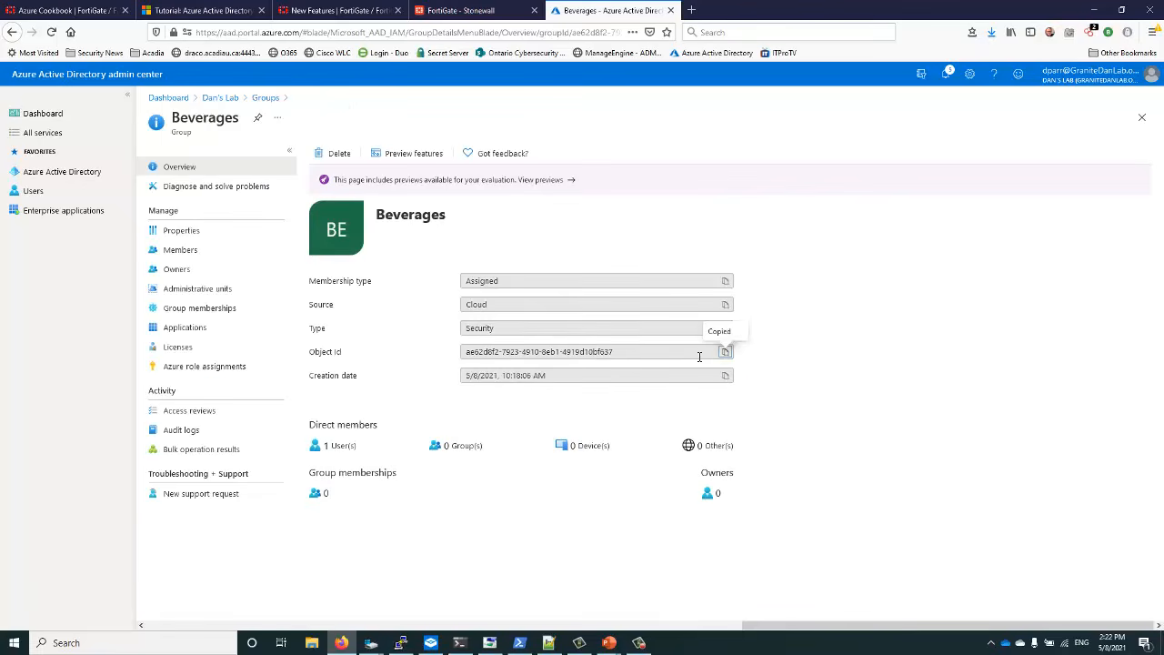
left_click(639, 643)
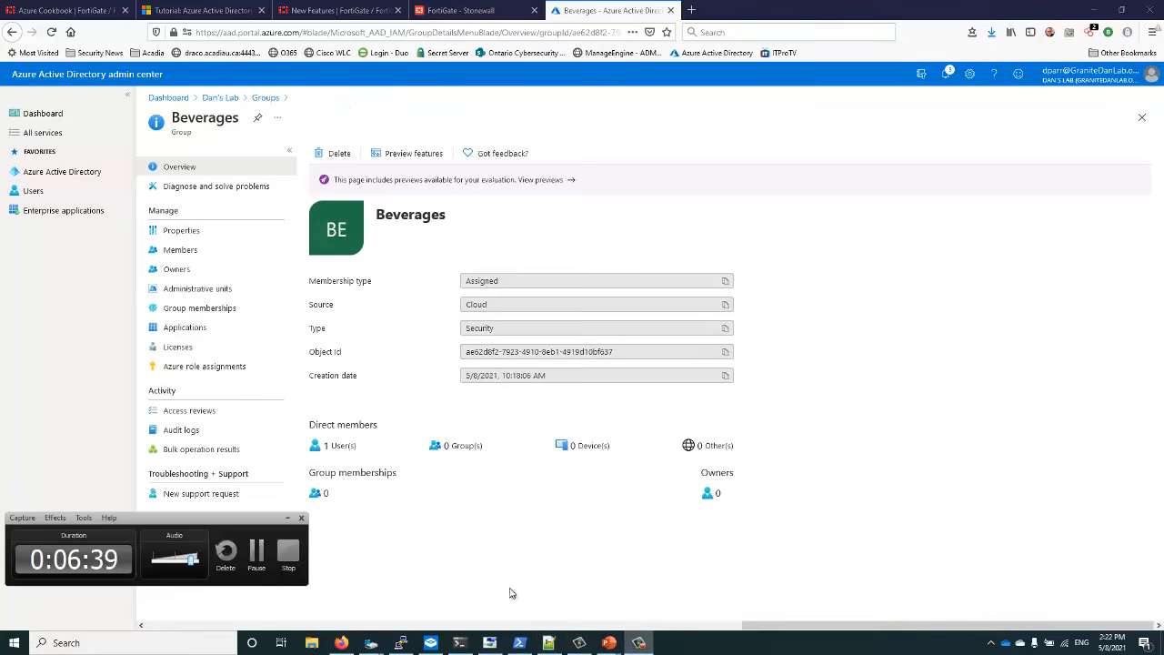
left_click(549, 643)
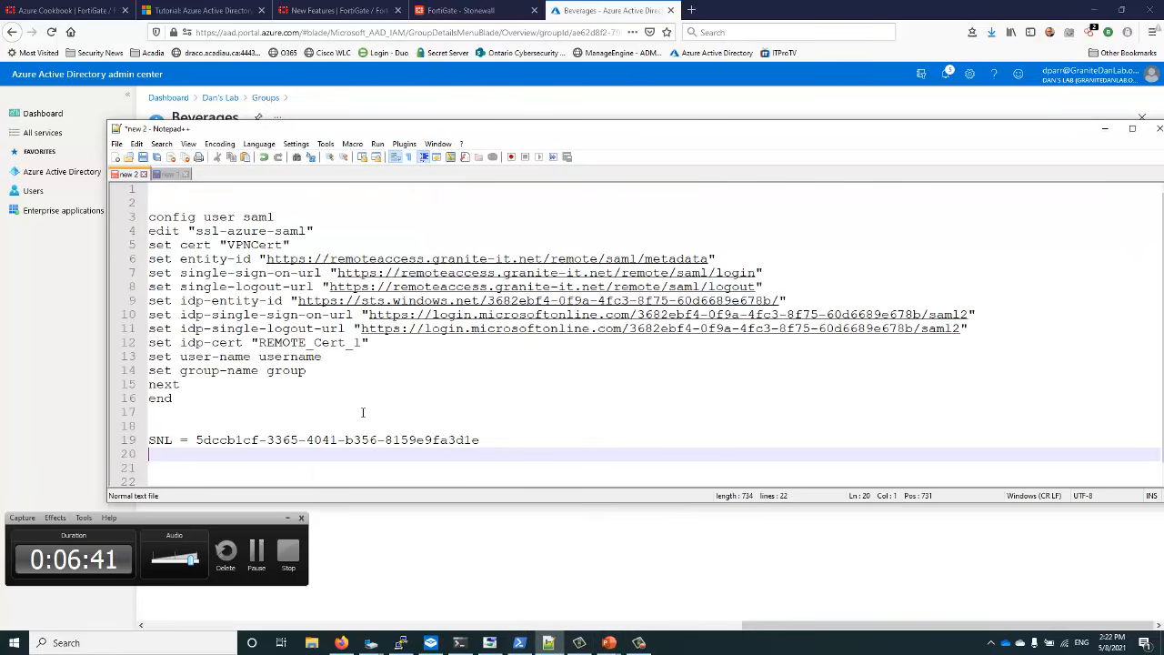
left_click(288, 519)
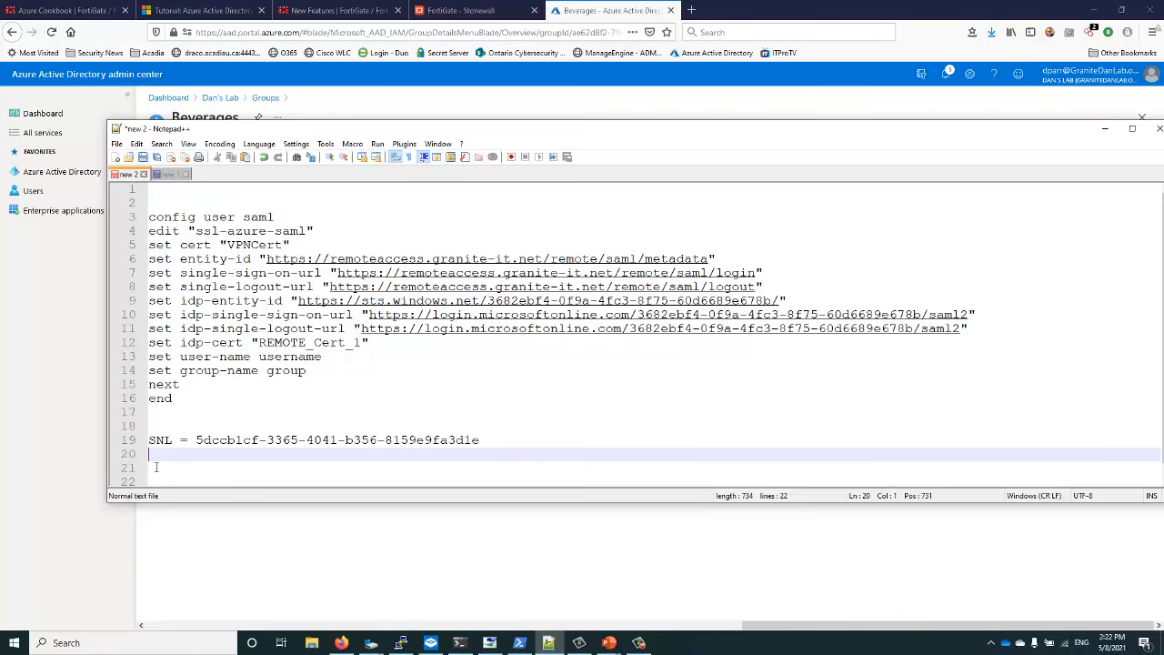
type("erages =")
right_click(262, 460)
left_click(289, 234)
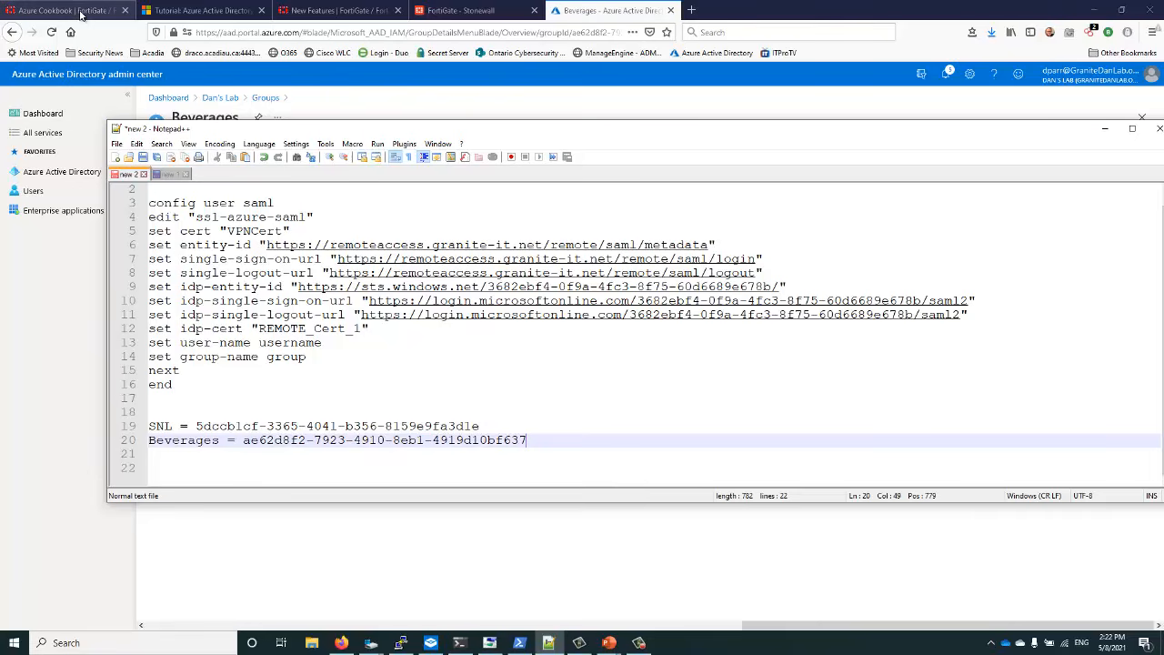
Copy the tutorial's example user group configuration, then place the cursor below the Beverages ID in the notes
left_click(200, 10)
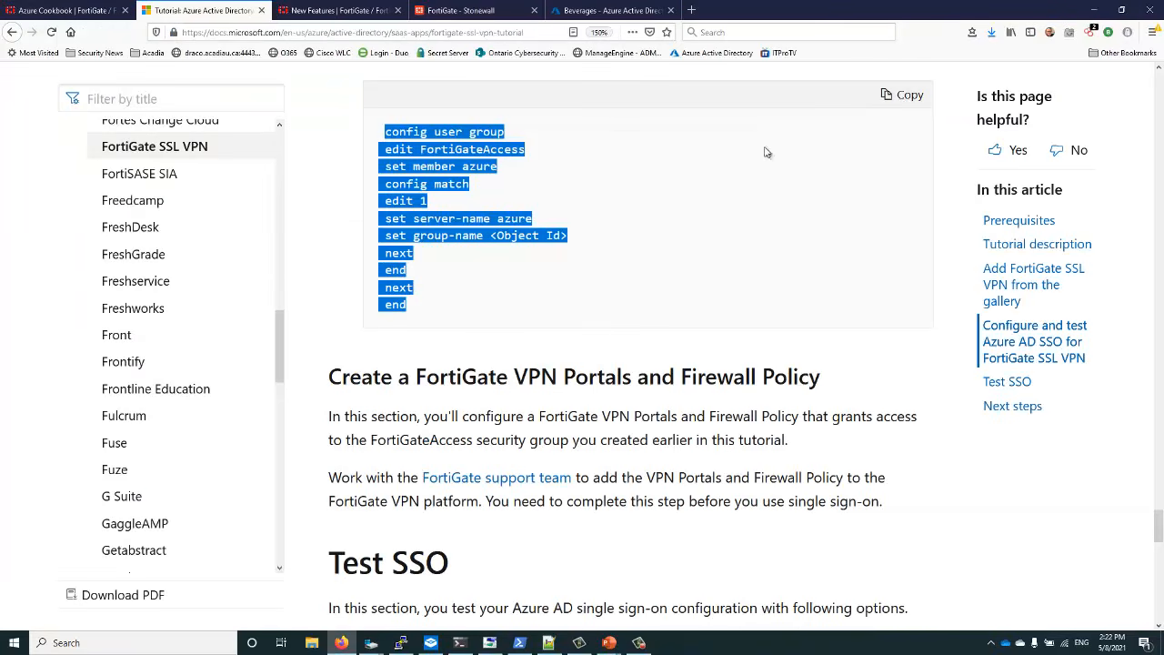
left_click(906, 95)
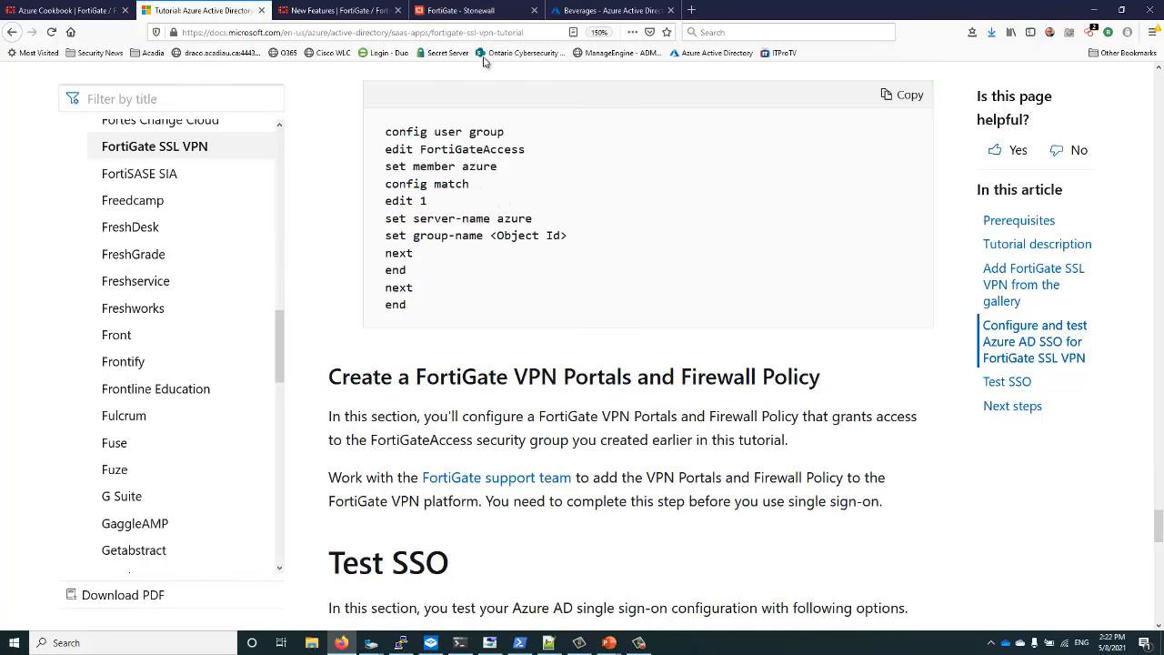
left_click(549, 642)
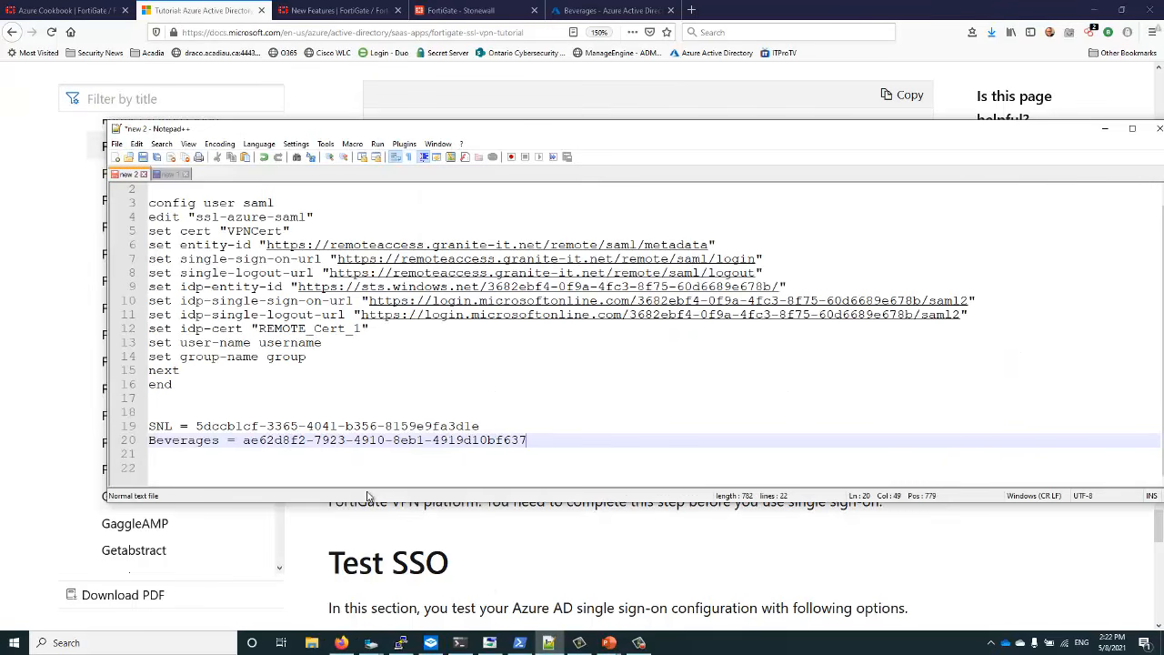
left_click(159, 453)
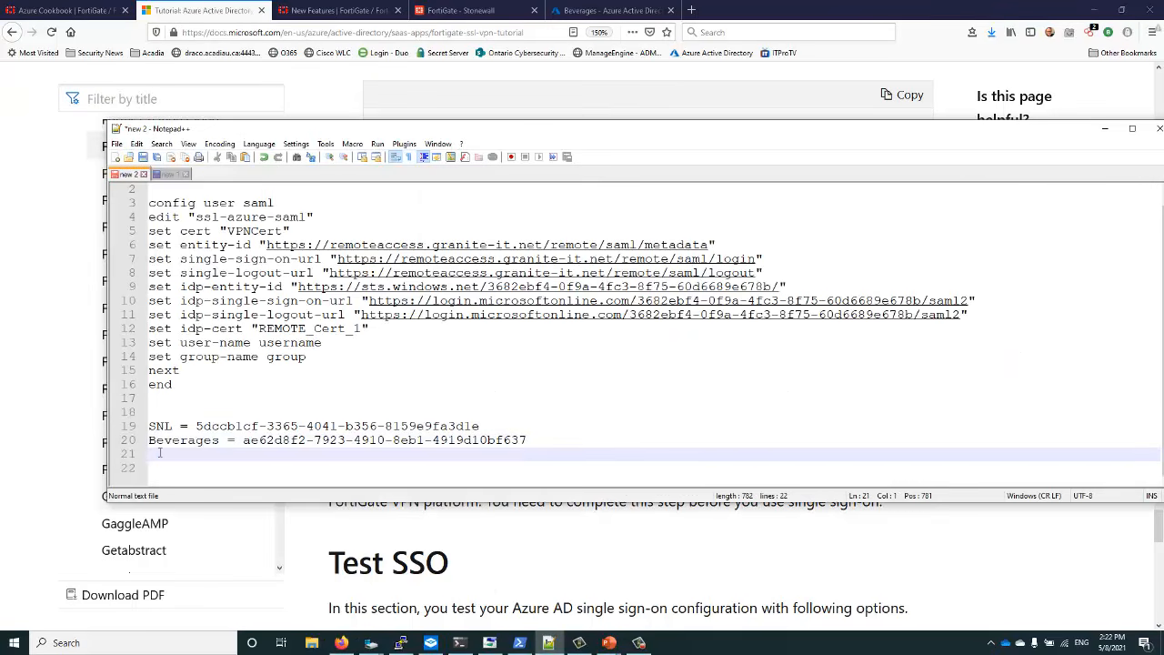
Paste the tutorial's config user group blocks at line 17, after the SAML config
left_click(158, 399)
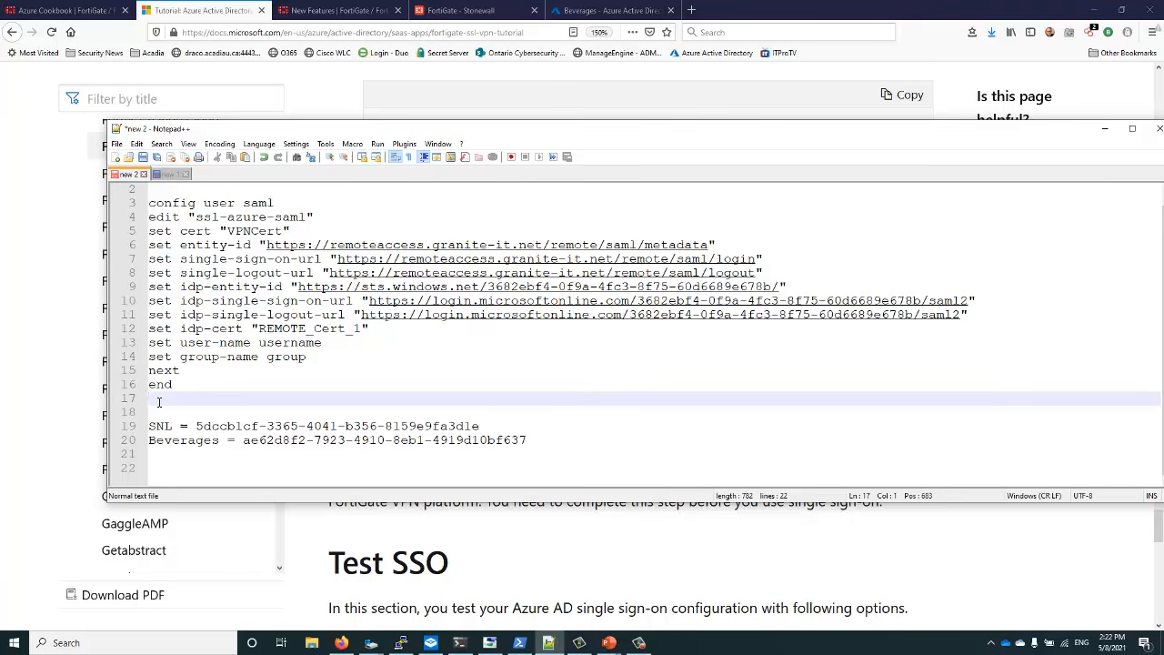
key("ctrl+v")
key("Up")
key("Up")
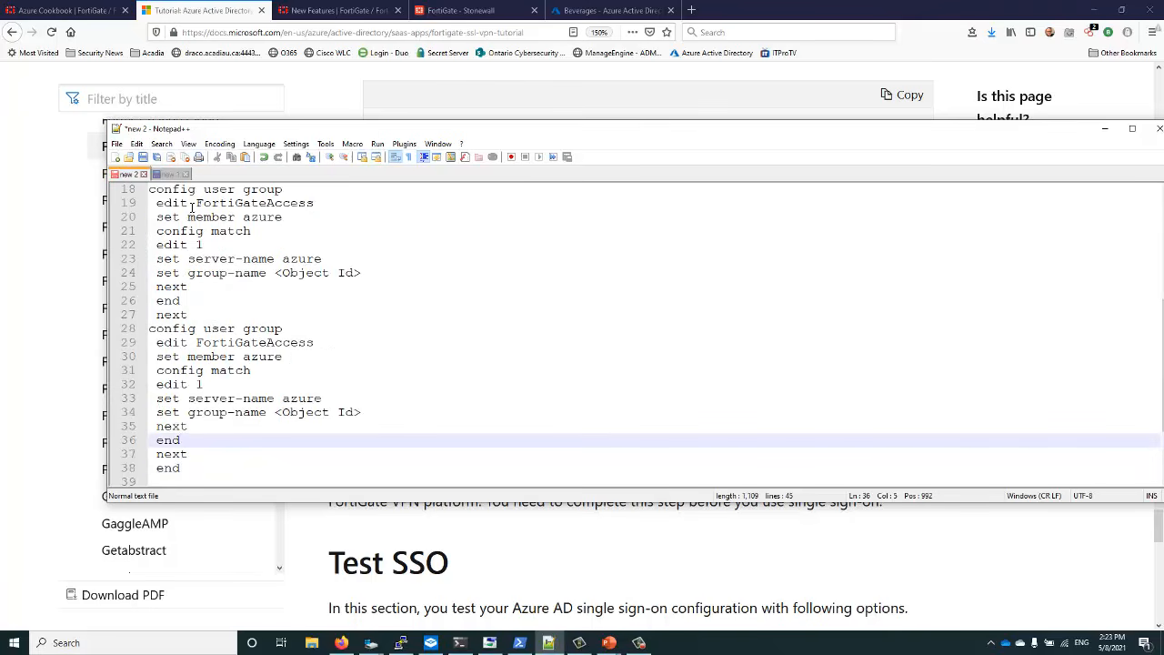
scroll(364, 281, "up", 2)
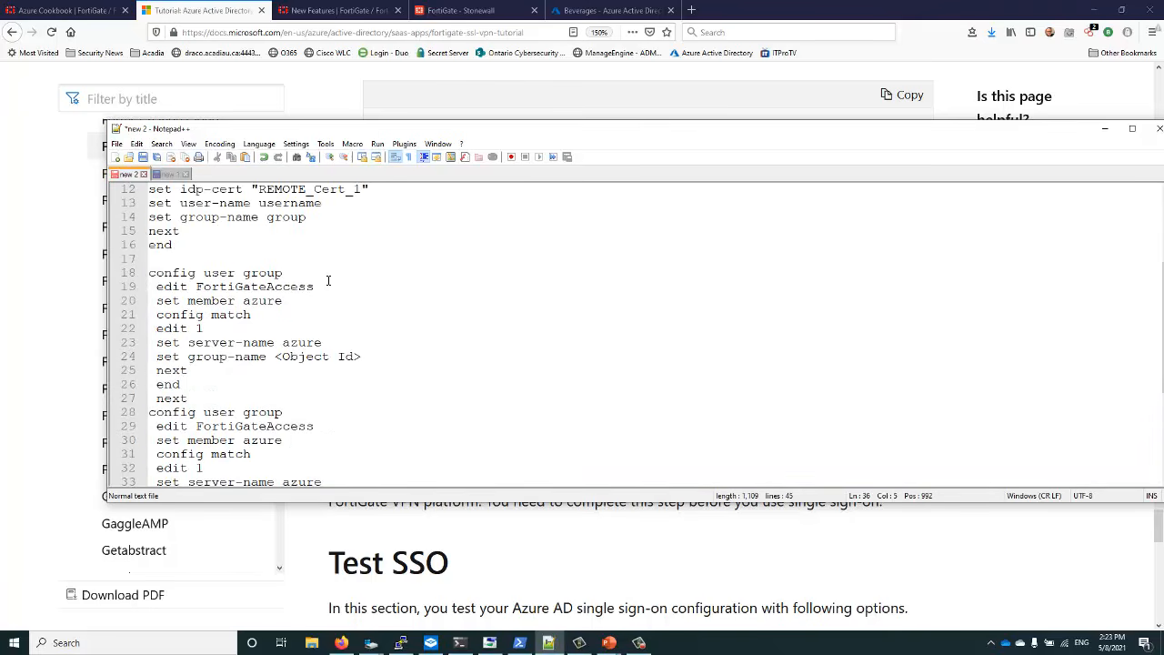
scroll(227, 287, "up", 4)
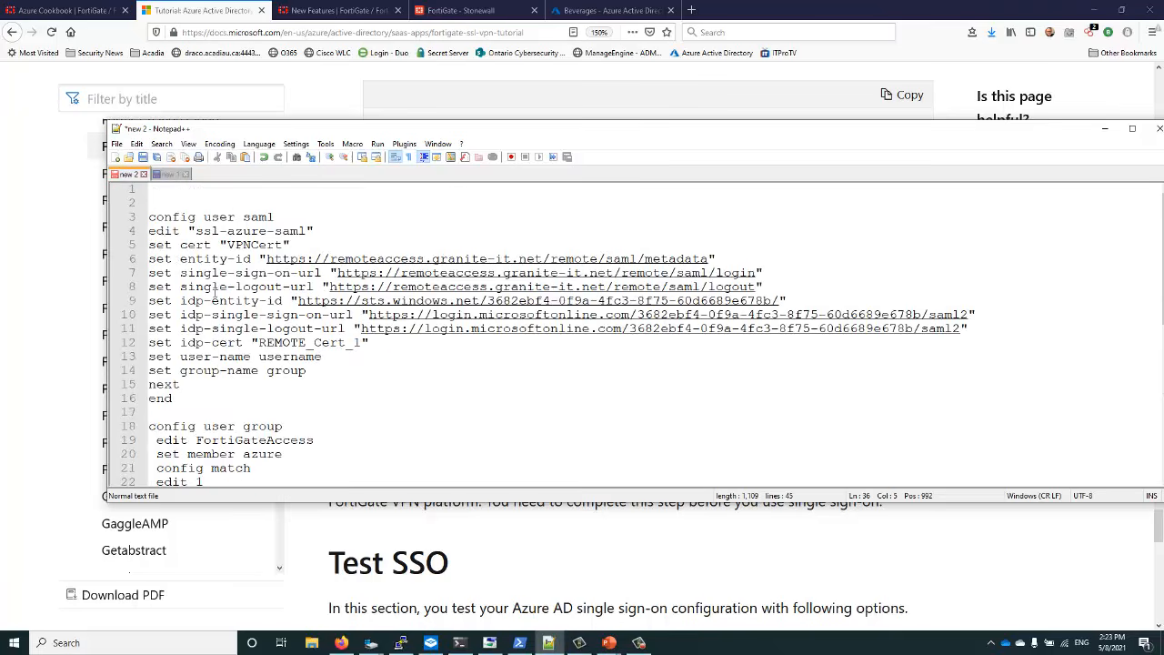
scroll(214, 293, "down", 2)
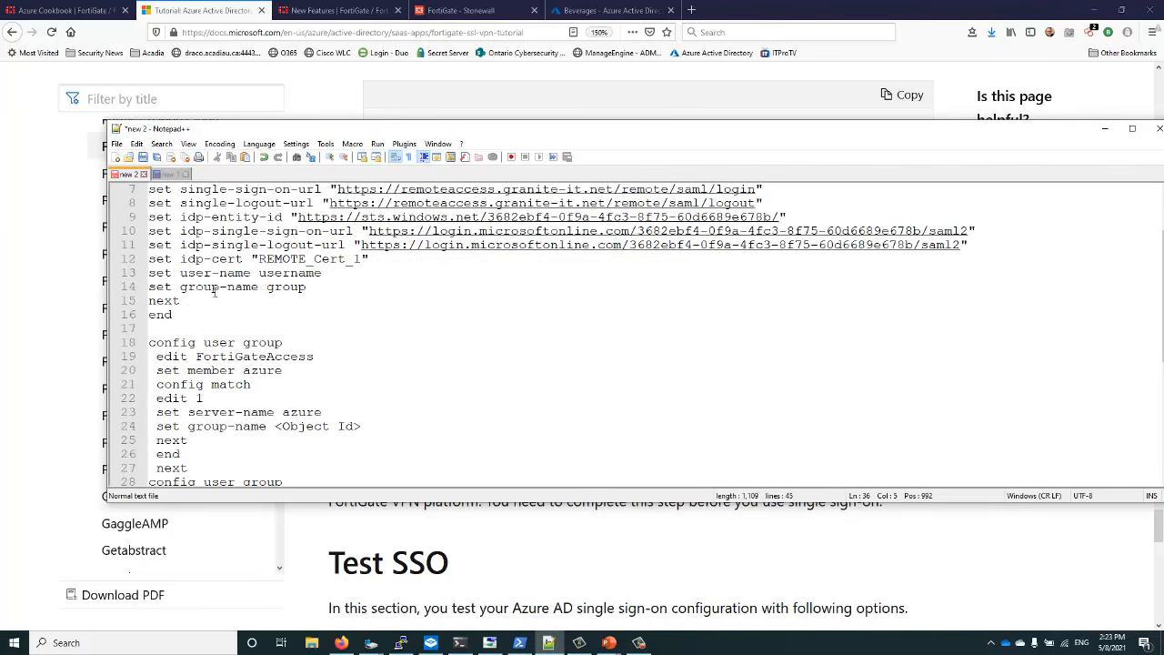
Rename the first group on line 19 from FortiGateAccess to AAD-SNL
left_click(200, 357)
left_click_drag(202, 358, 327, 359)
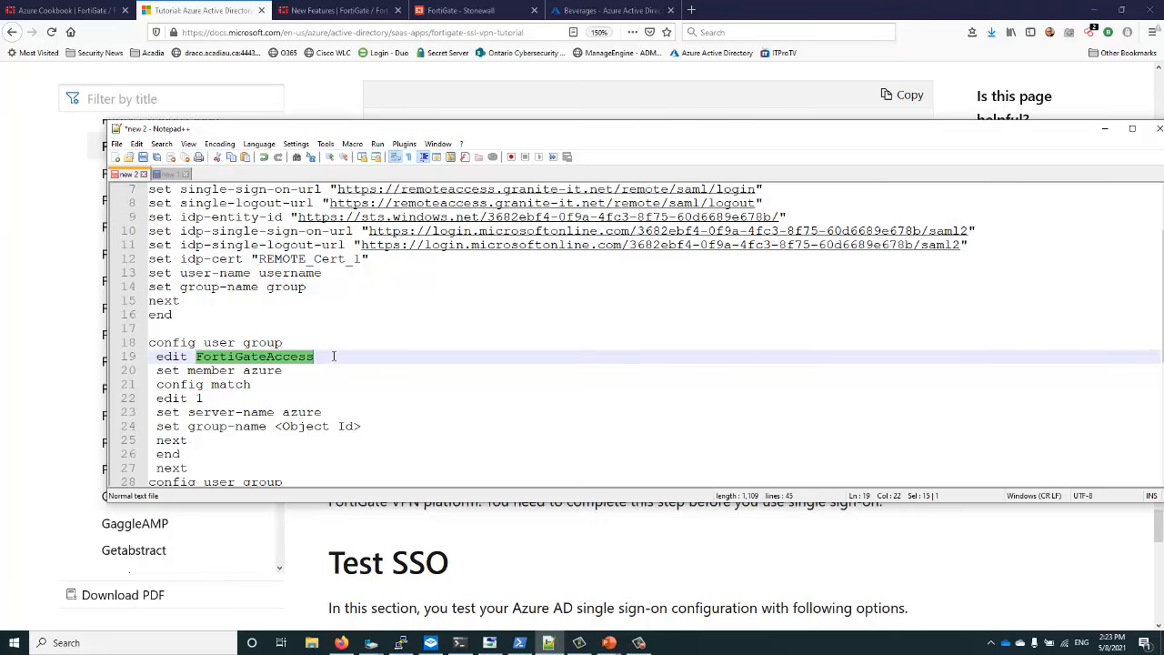
type("AAD")
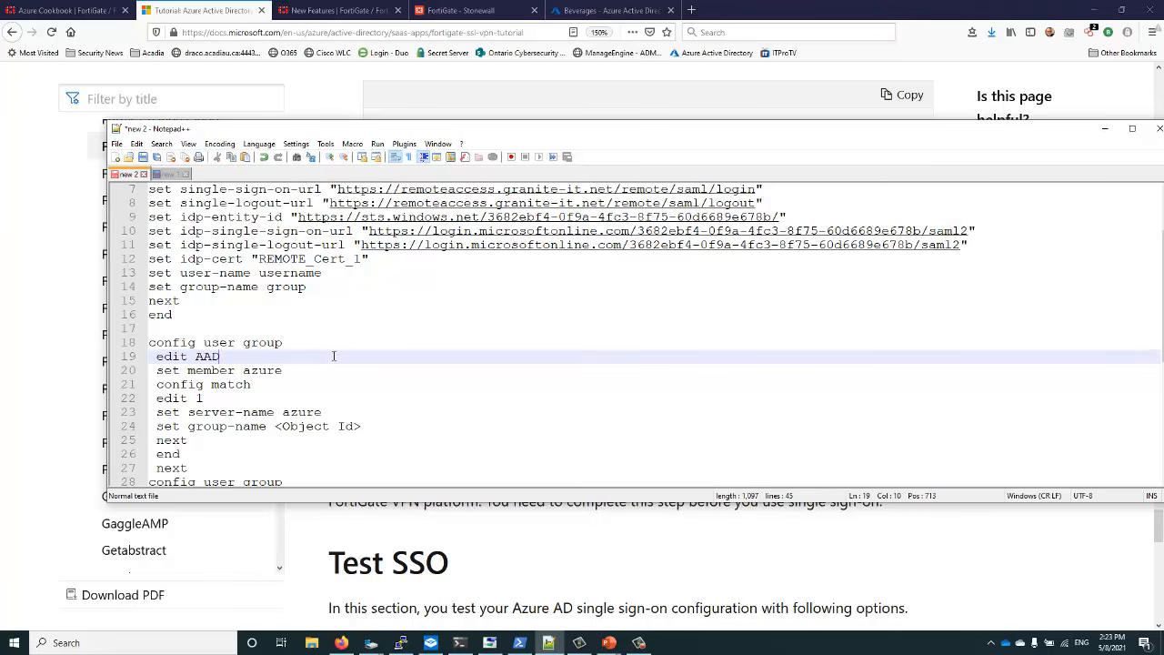
type("-SNL")
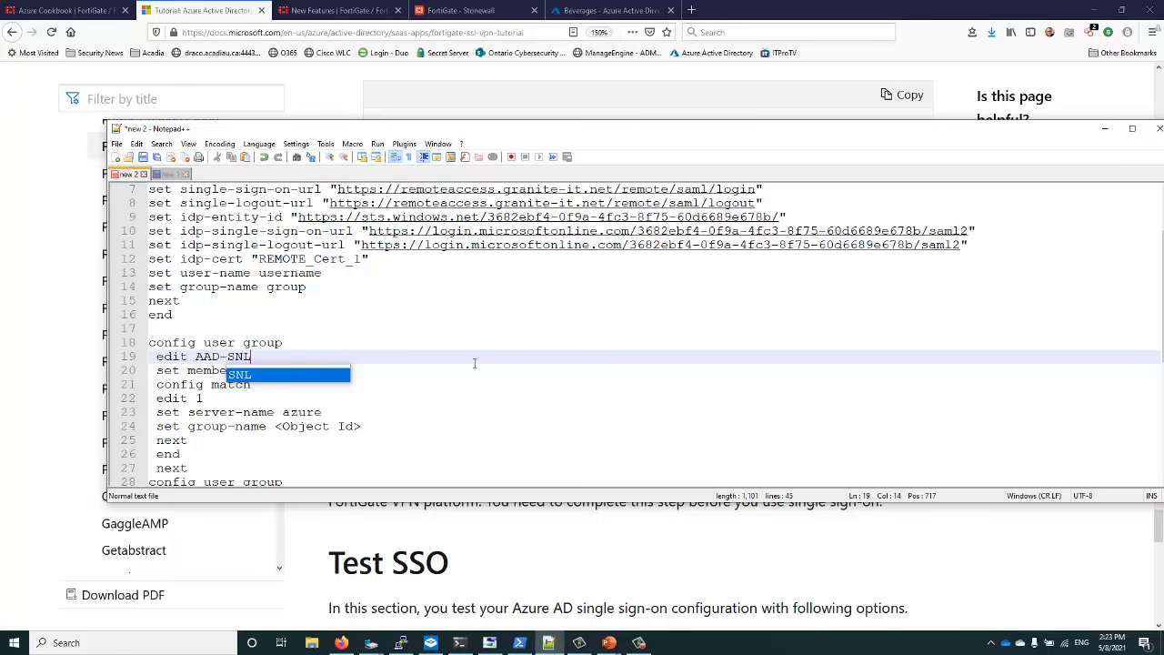
left_click(390, 374)
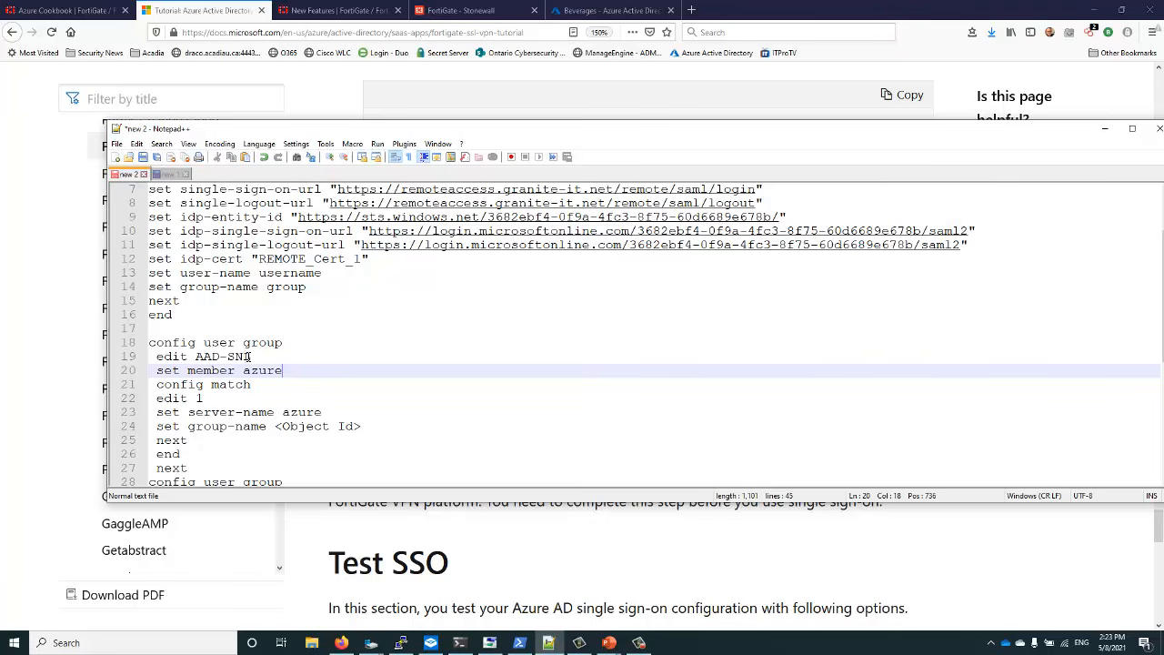
scroll(247, 357, "up", 2)
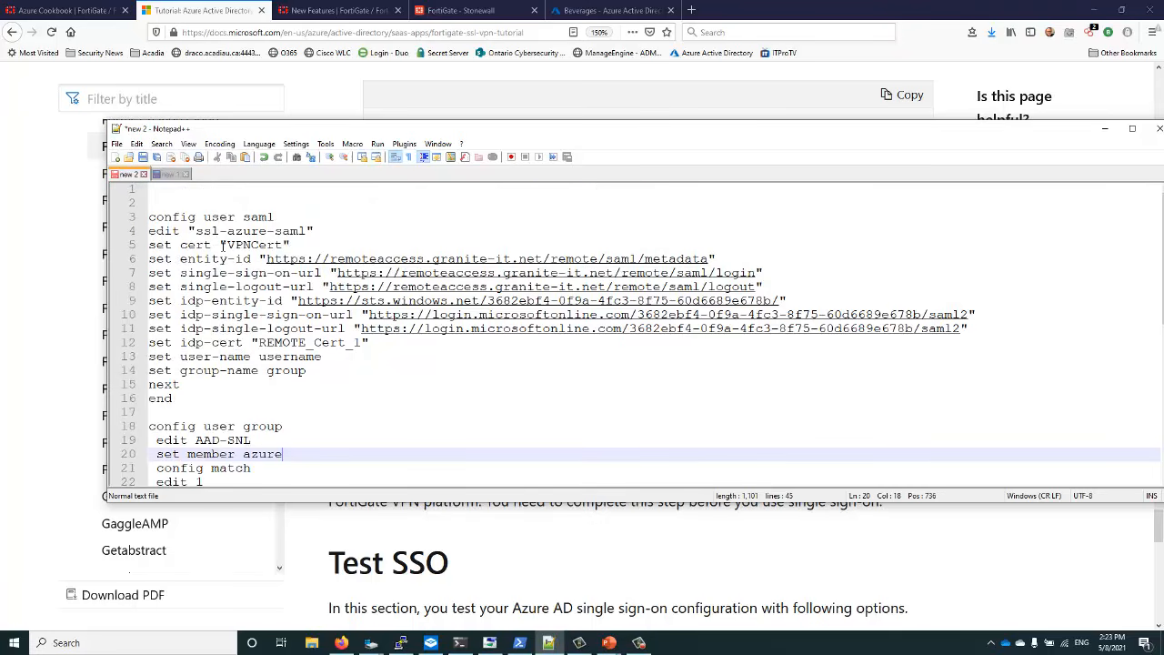
Copy the quoted SAML config name "ssl-azure-saml" from line 4
left_click_drag(194, 233, 308, 233)
right_click(309, 233)
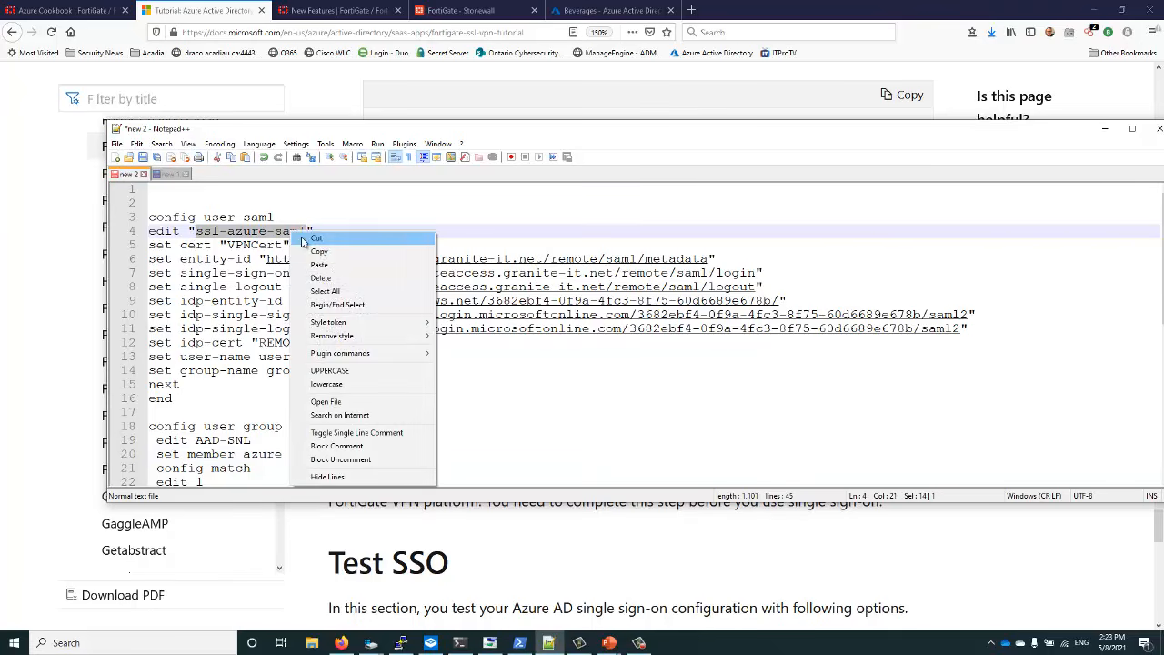
left_click(310, 251)
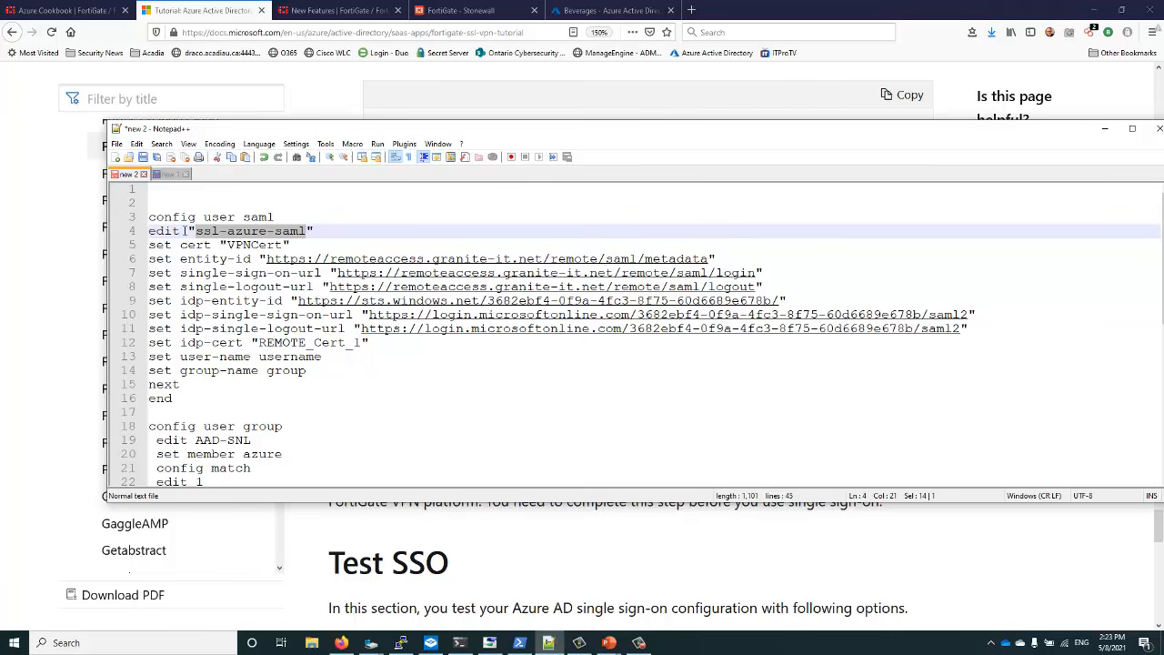
left_click_drag(188, 232, 321, 232)
right_click(299, 234)
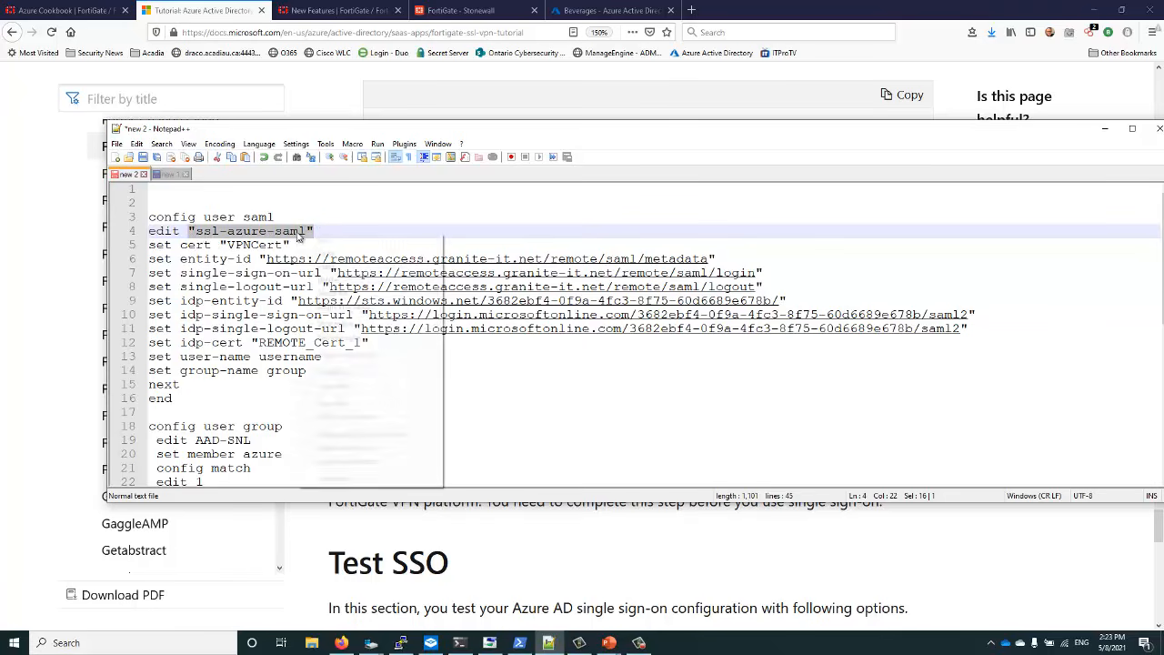
left_click(321, 257)
Replace azure with "ssl-azure-saml" on lines 20 and 23 of the AAD-SNL block
scroll(287, 362, "down", 3)
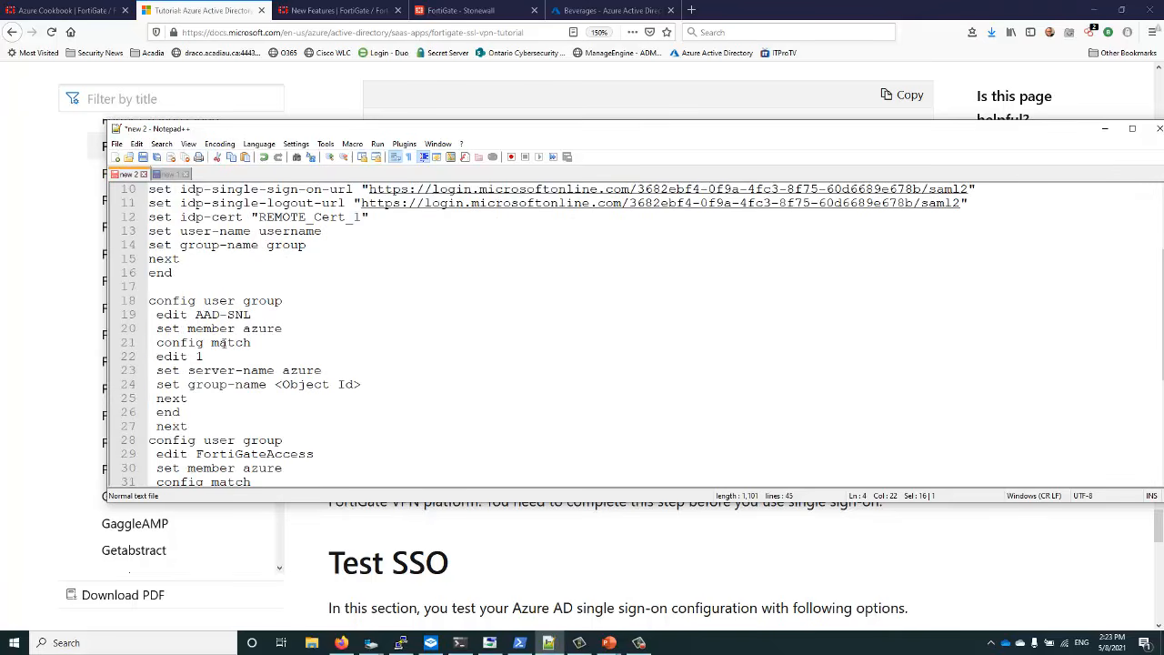
left_click_drag(243, 328, 285, 329)
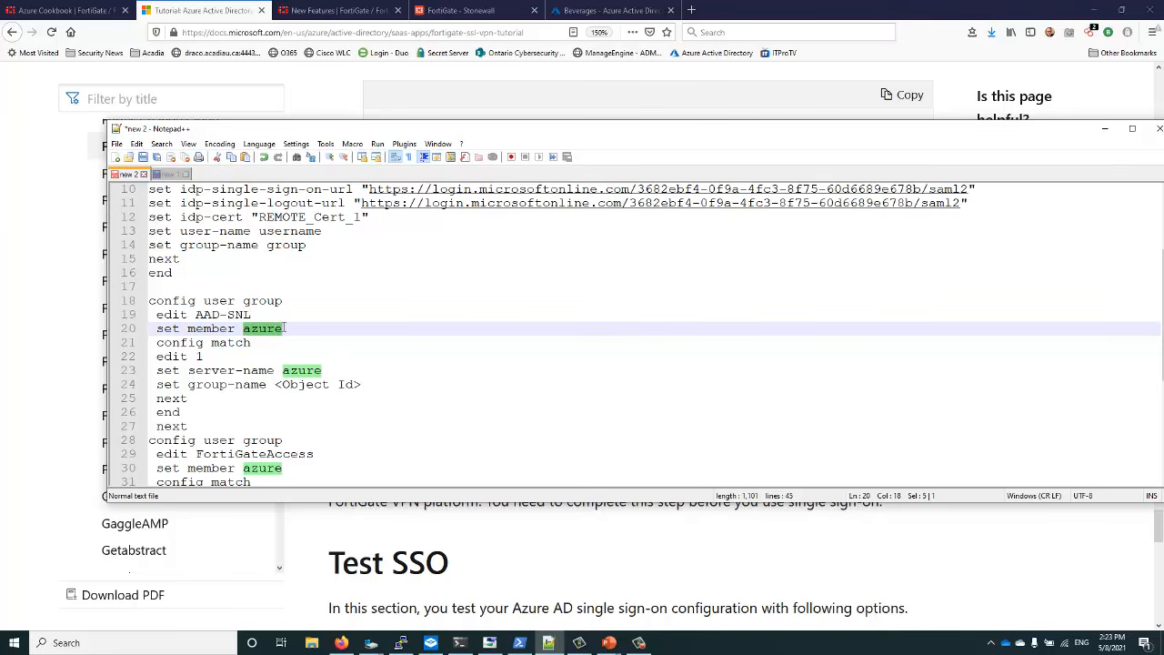
right_click(277, 330)
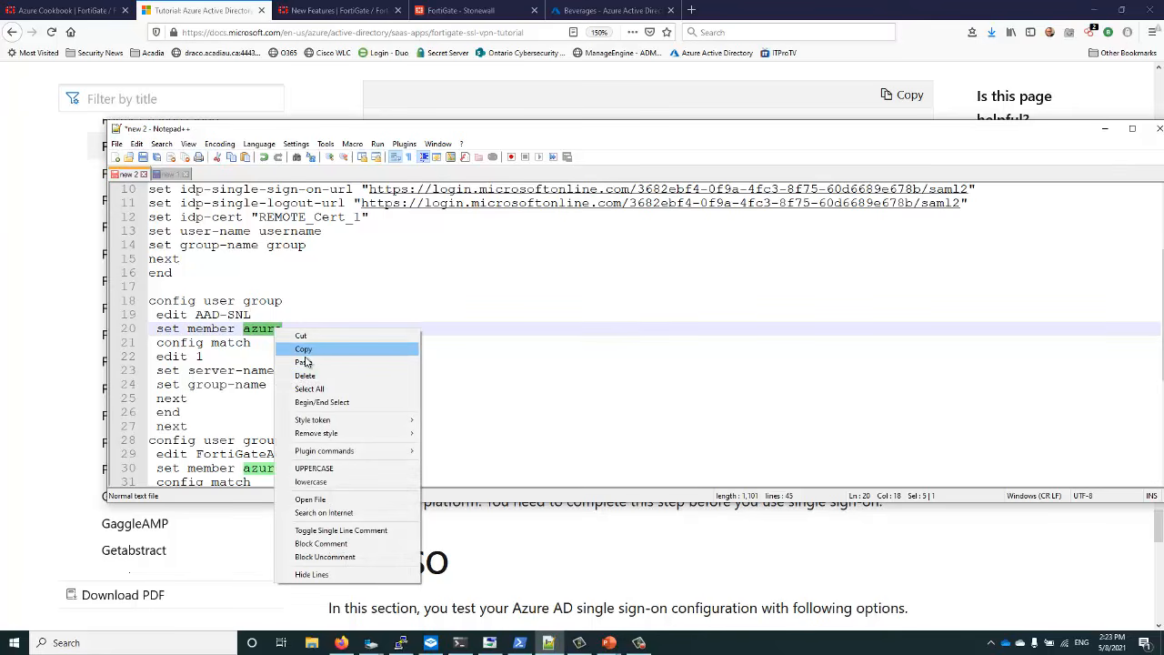
left_click(306, 362)
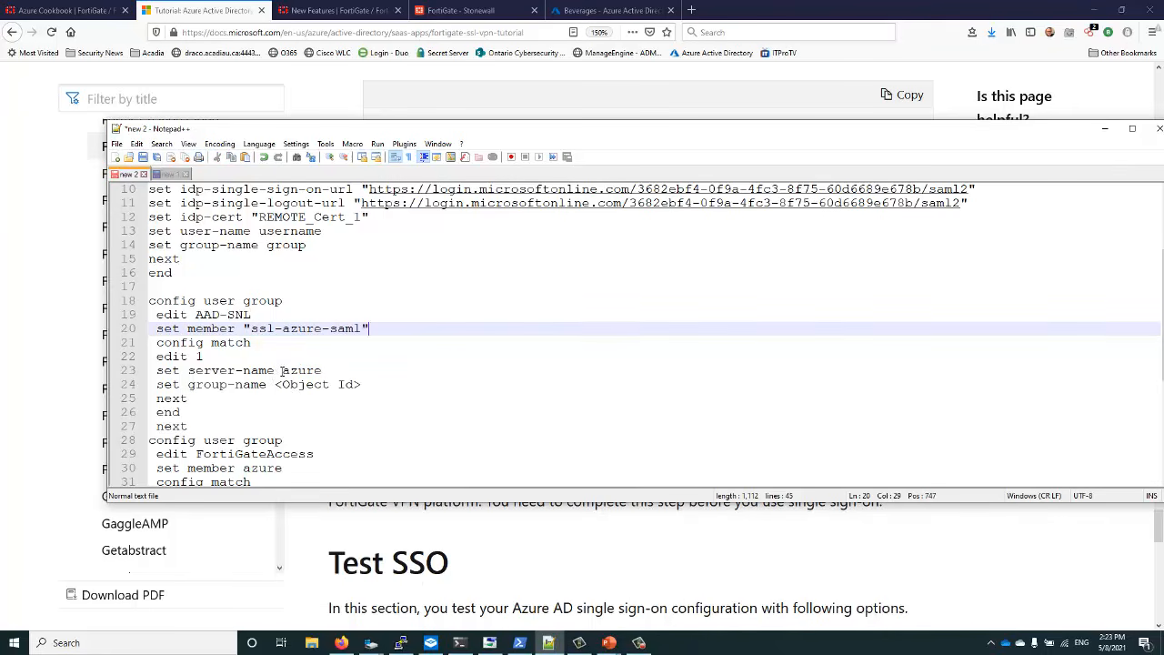
double_click(290, 372)
right_click(303, 374)
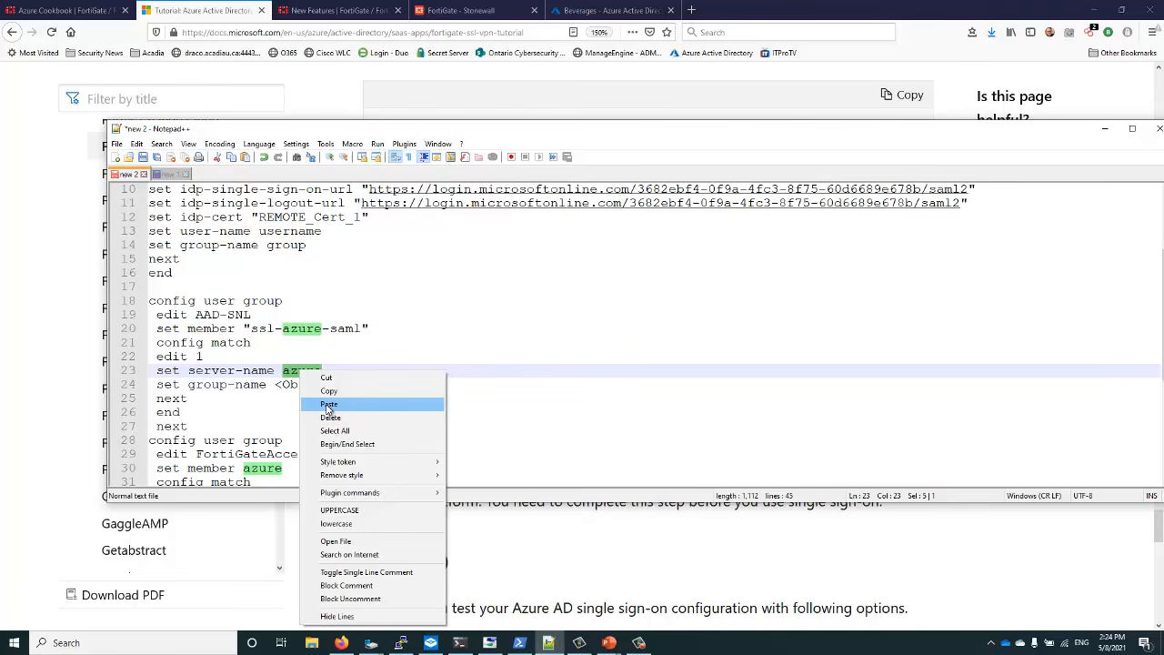
left_click(329, 405)
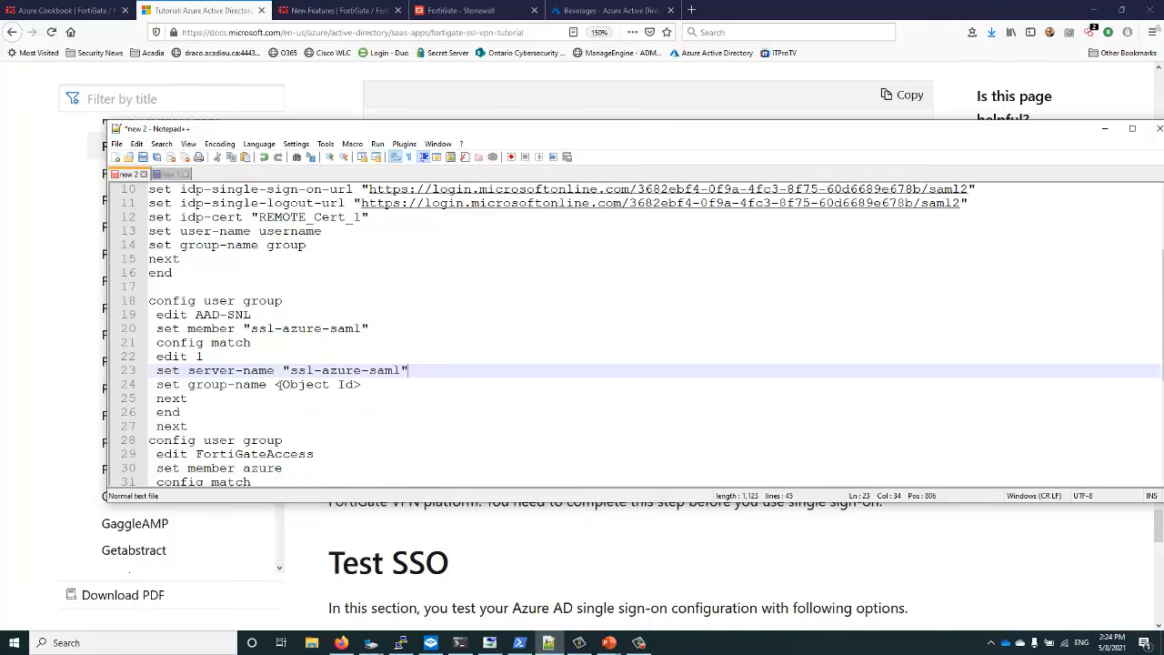
scroll(280, 387, "down", 5)
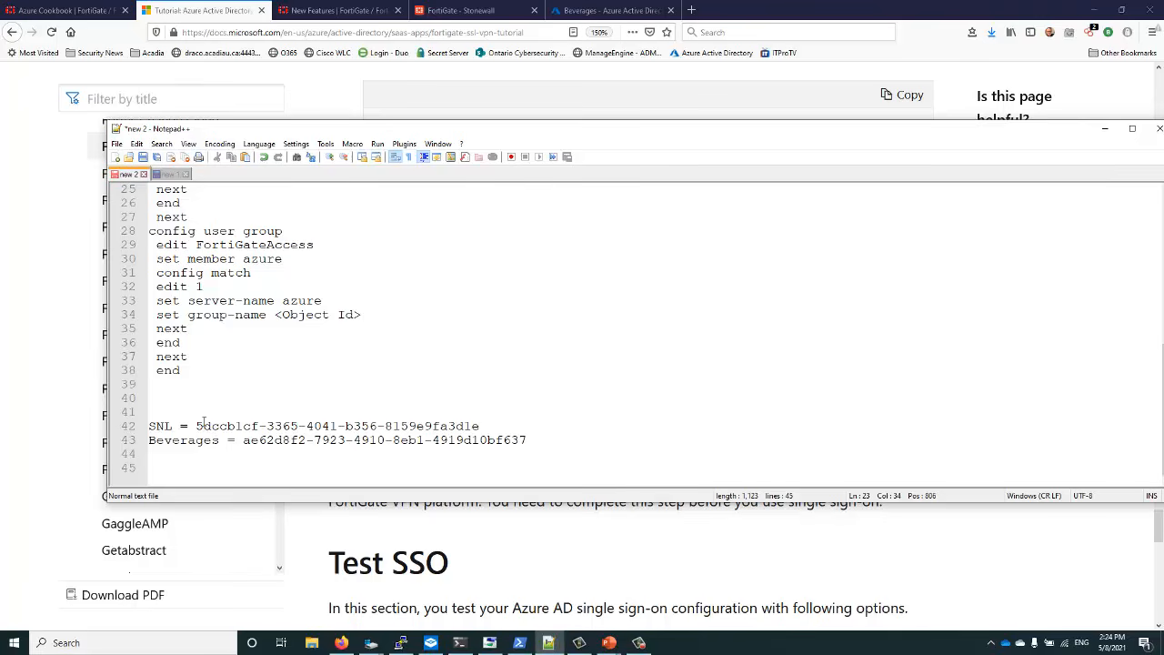
Copy the SNL group Object Id from line 42 of the notes
scroll(230, 394, "up", 4)
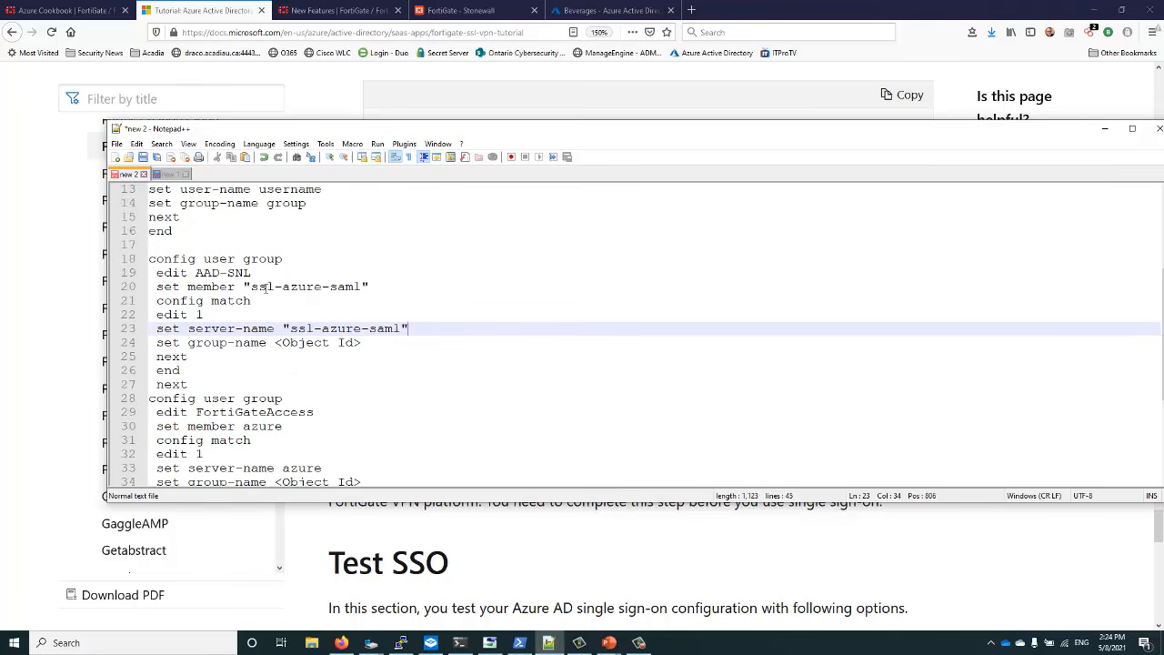
scroll(252, 353, "down", 4)
left_click_drag(196, 426, 483, 425)
right_click(455, 425)
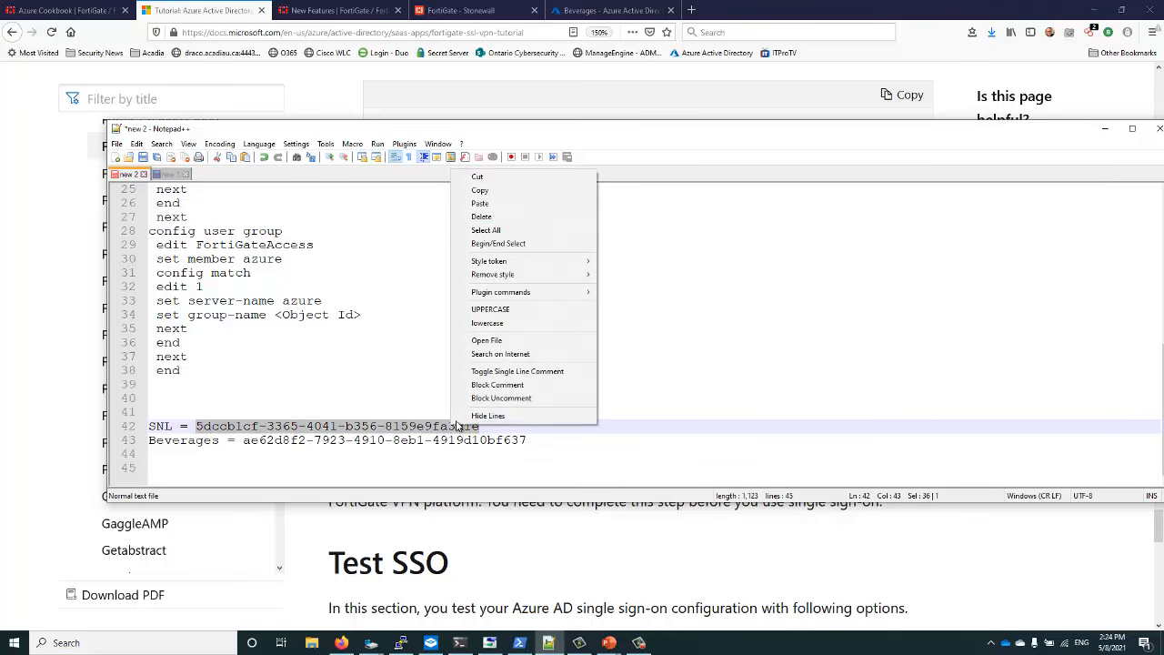
left_click(482, 192)
Replace the <Object Id> placeholder on line 24 with the quoted SNL ID and review the AAD-SNL block
scroll(286, 245, "up", 3)
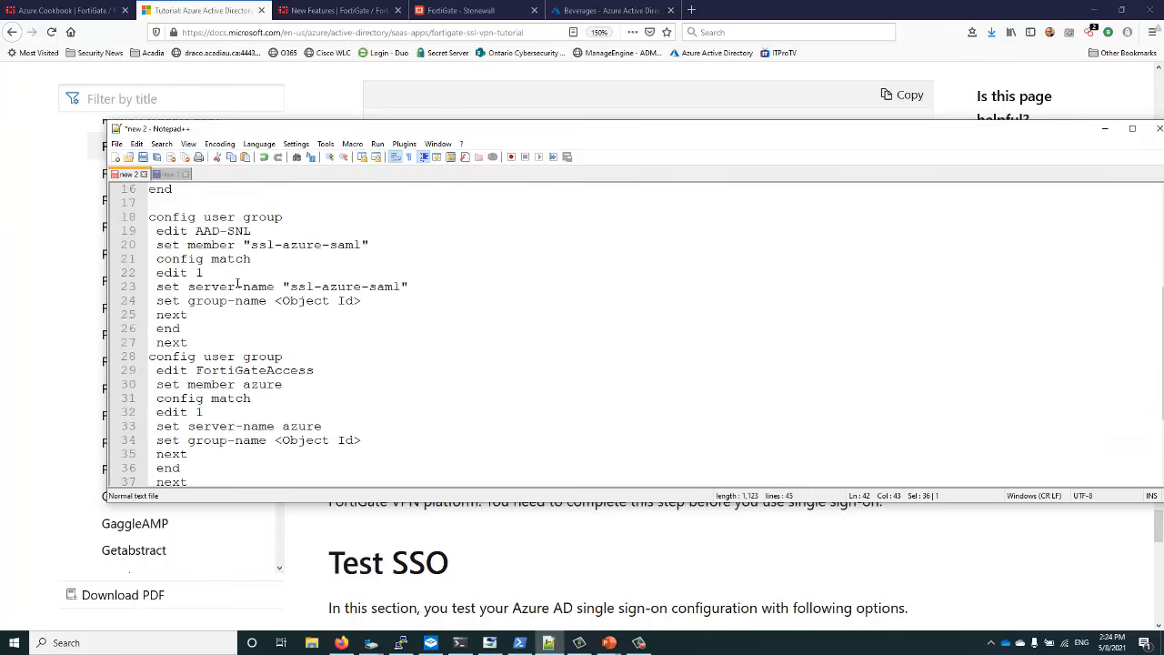
mouse_move(277, 301)
left_mouse_down()
mouse_move(357, 302)
mouse_move(282, 305)
left_mouse_up()
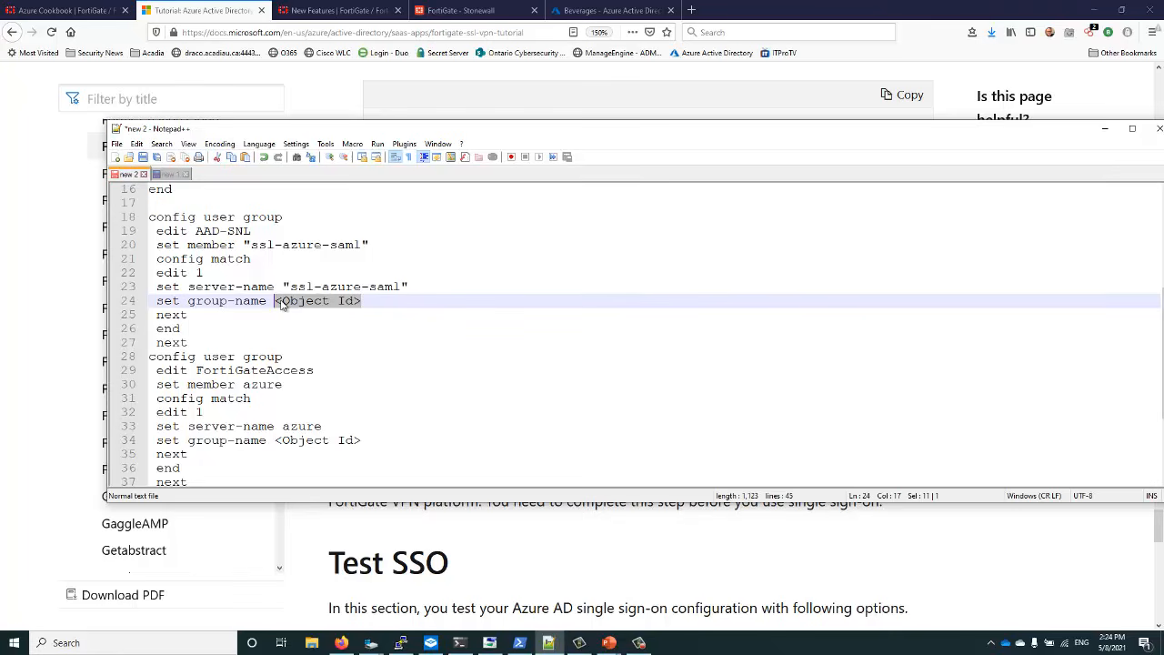
type("\"")
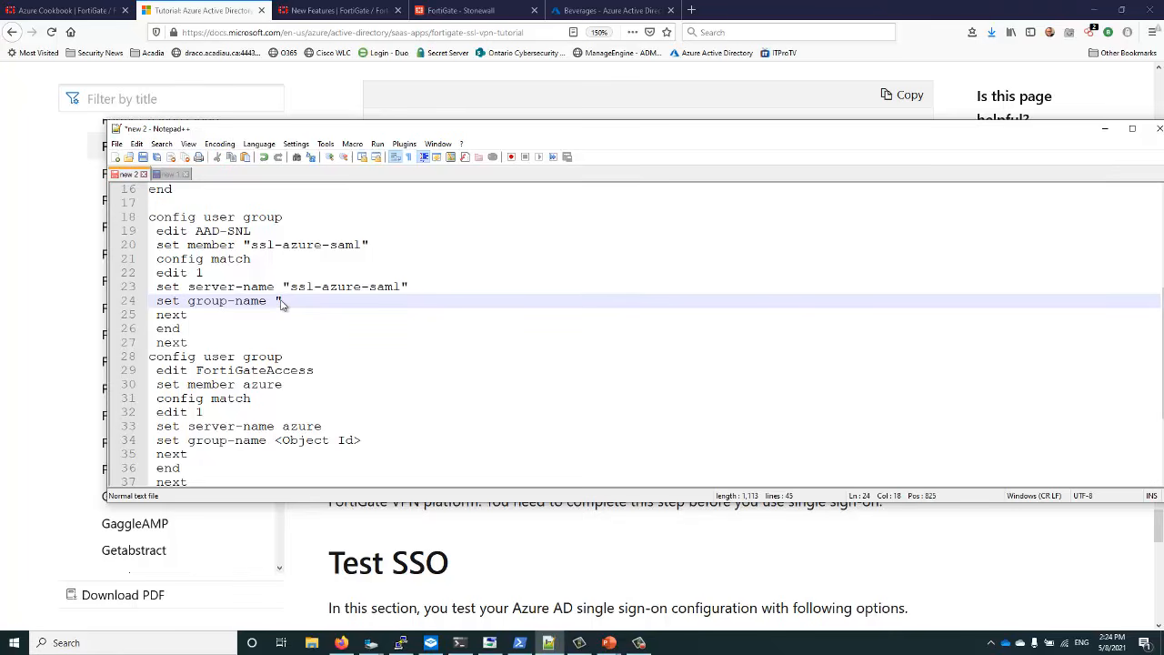
right_click(281, 303)
left_click(304, 334)
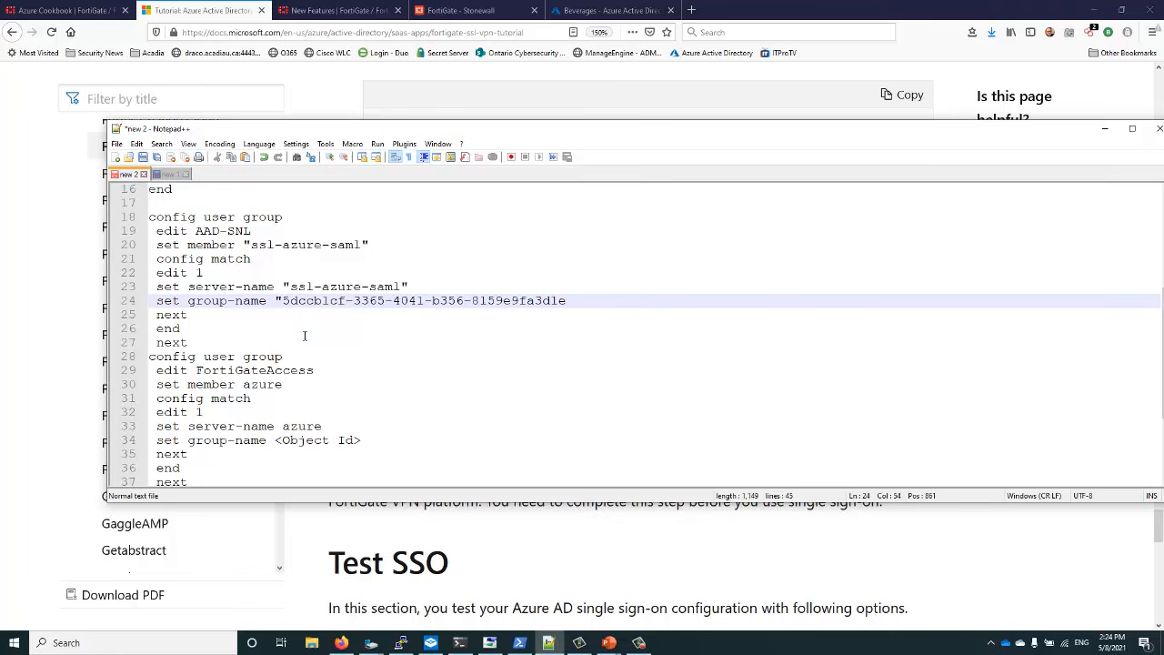
type("\"")
left_click_drag(291, 287, 402, 290)
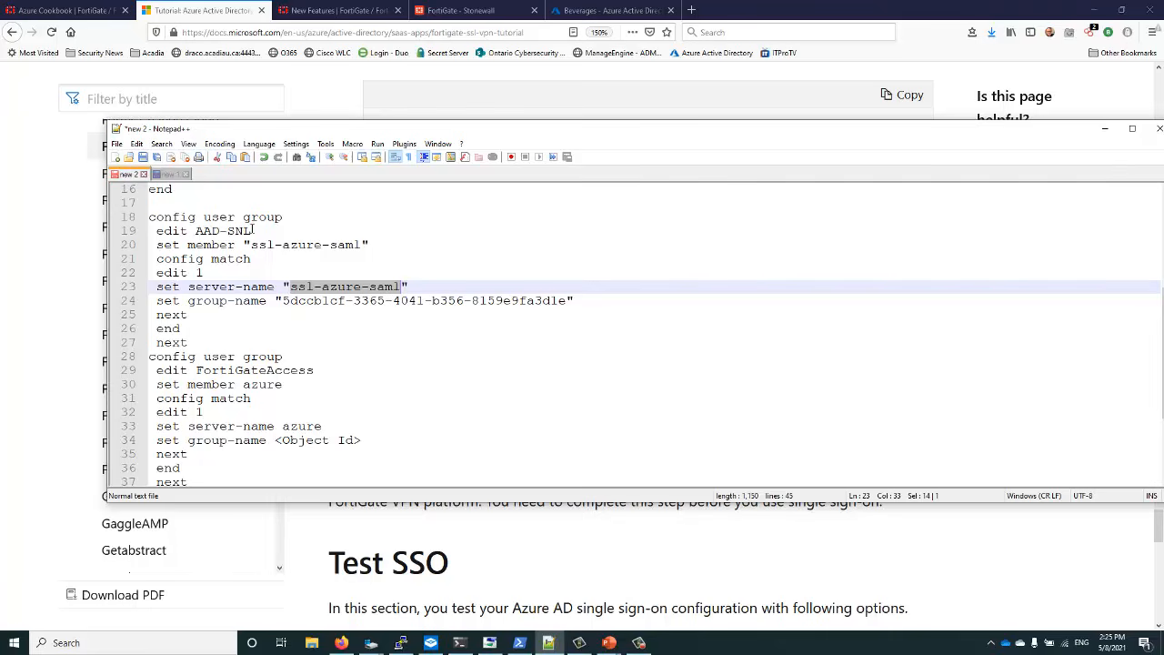
left_click_drag(253, 231, 201, 233)
scroll(223, 310, "down", 2)
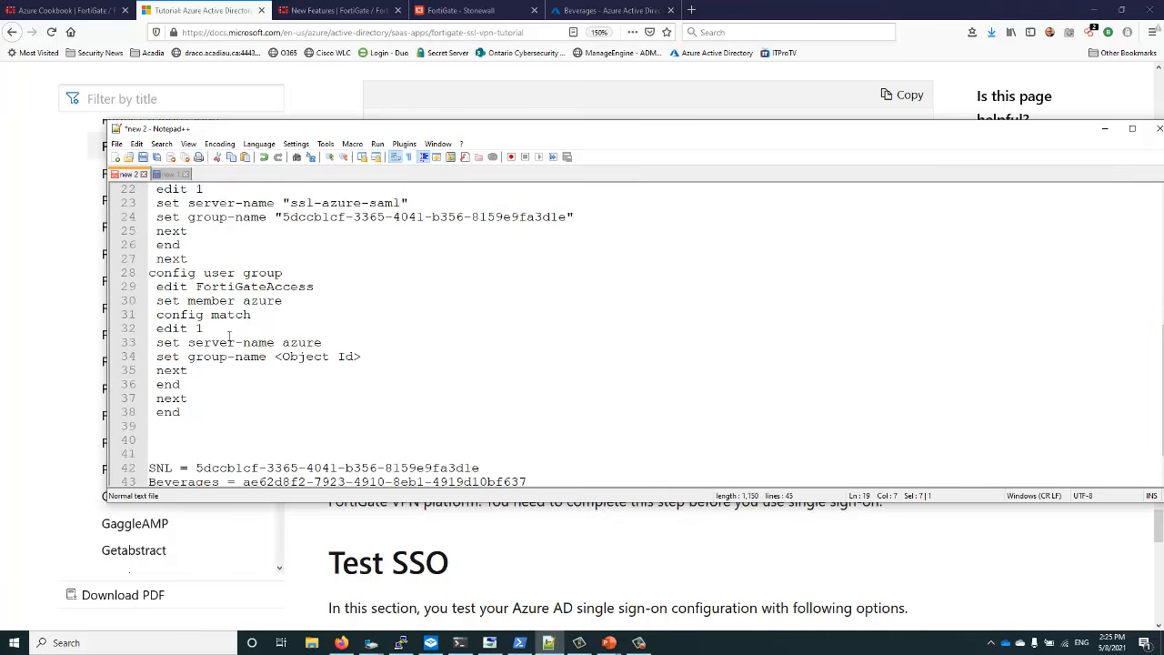
Rename the FortiGateAccess placeholder group to AAD-Beverages
left_click_drag(196, 286, 316, 286)
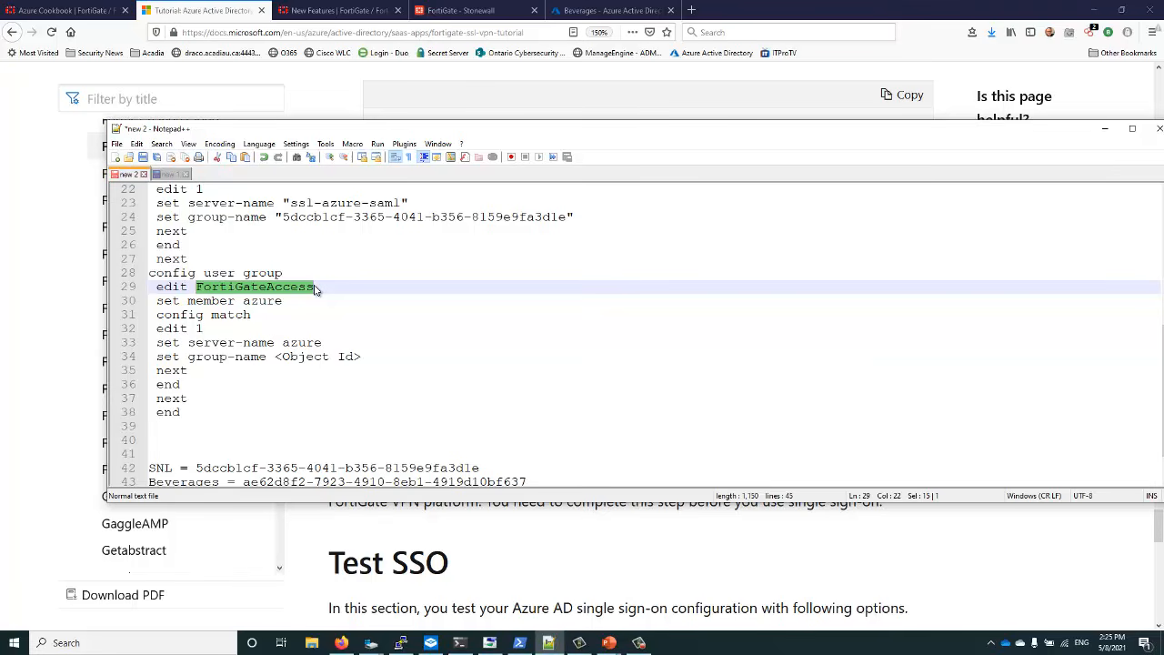
type("AAA")
key("BackSpace")
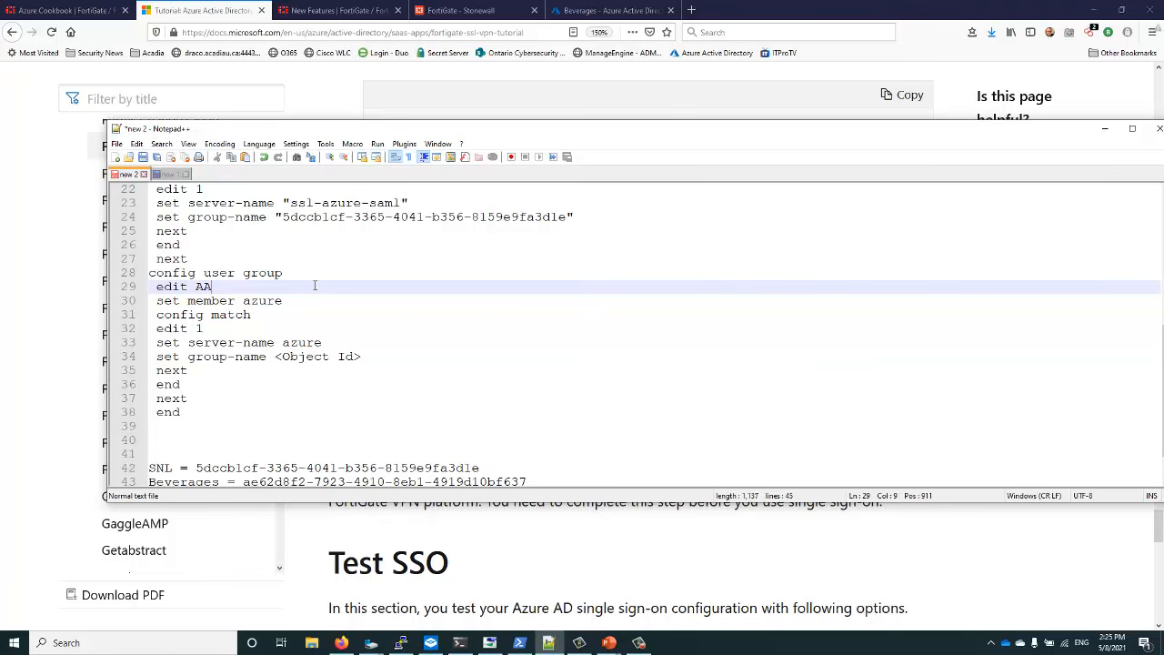
type("D-Be")
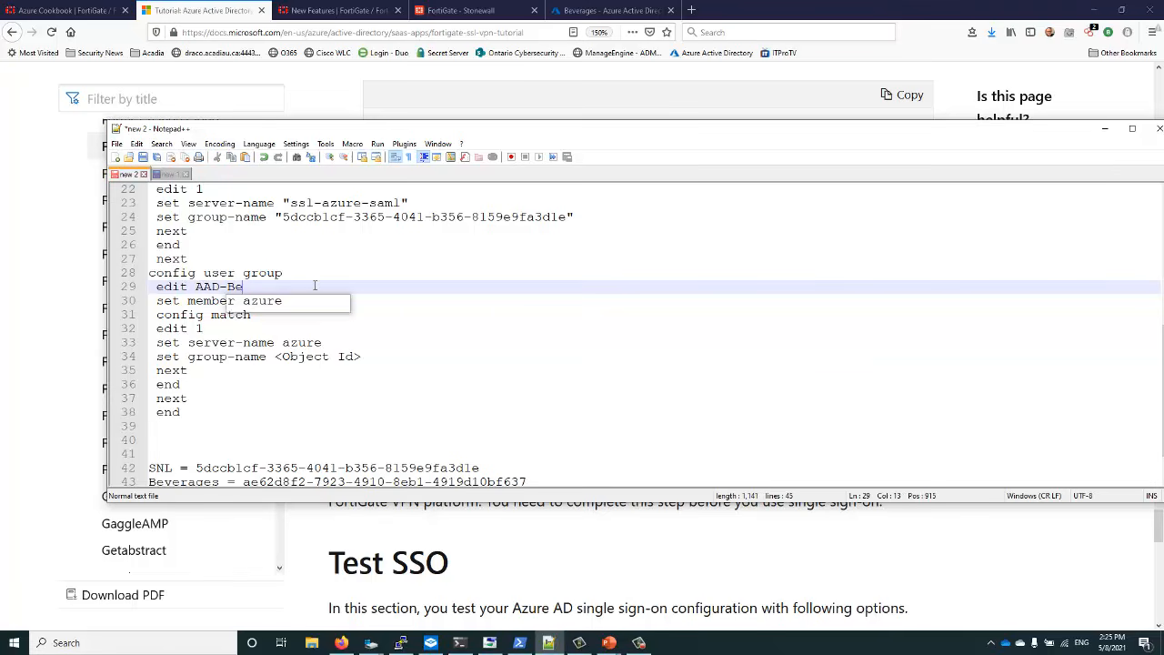
type("verages")
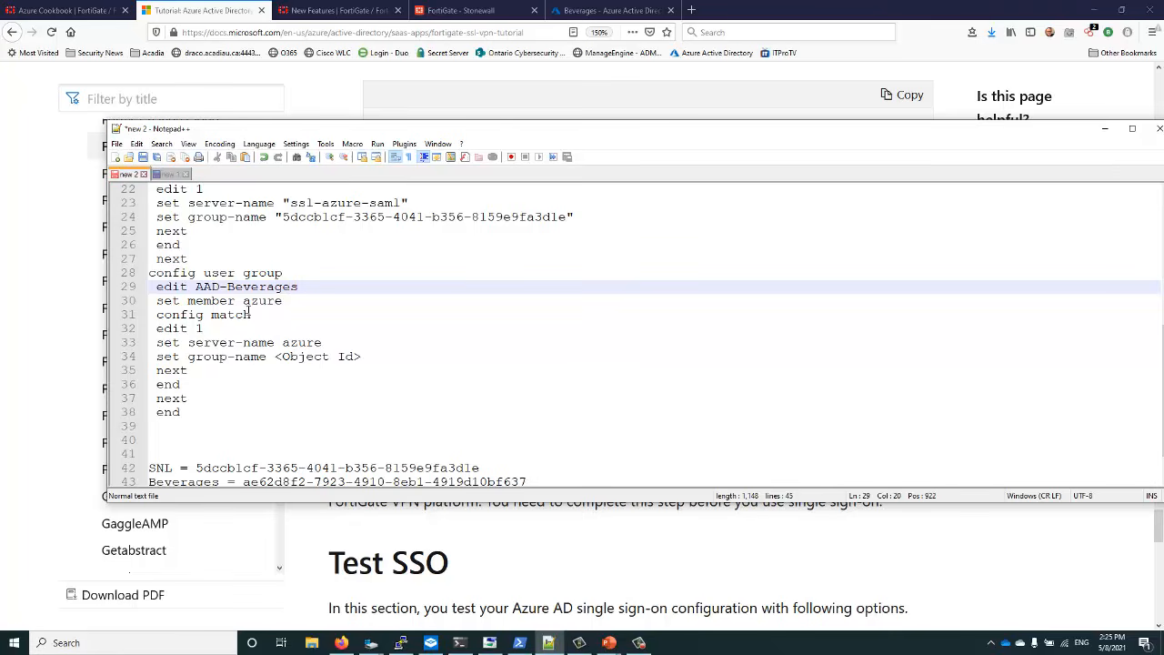
Replace the AAD-Beverages member value azure with "ssl-azure-saml"
left_click_drag(185, 300, 238, 300)
left_click(242, 301)
scroll(242, 300, "up", 3)
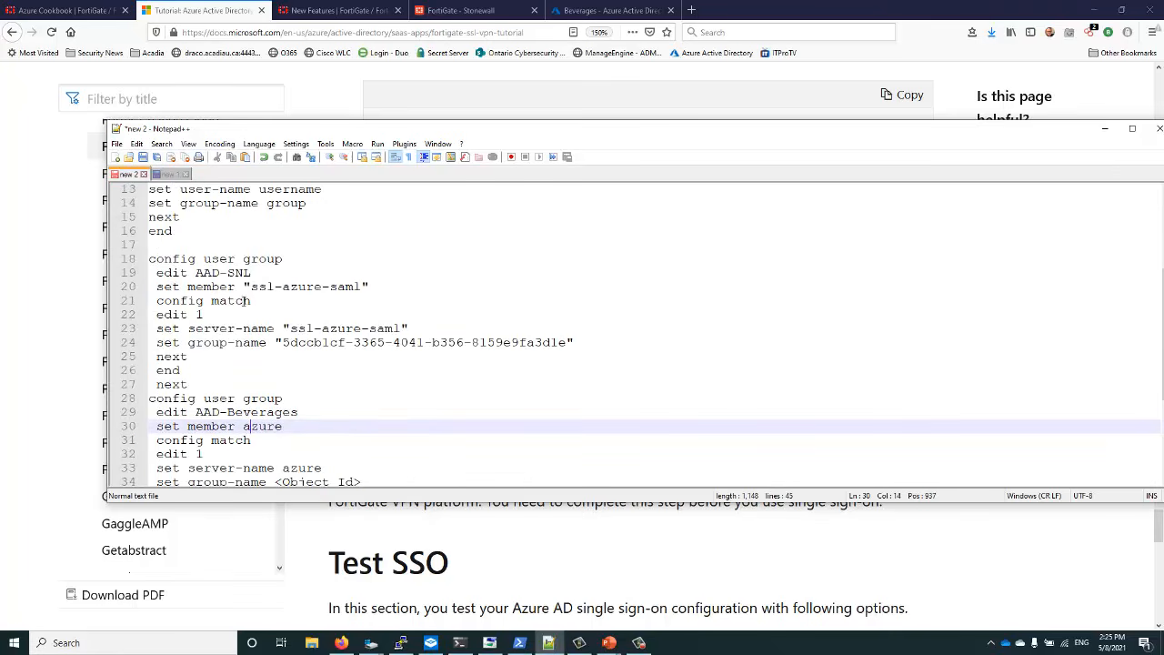
left_click_drag(245, 287, 367, 291)
right_click(368, 293)
left_click(391, 306)
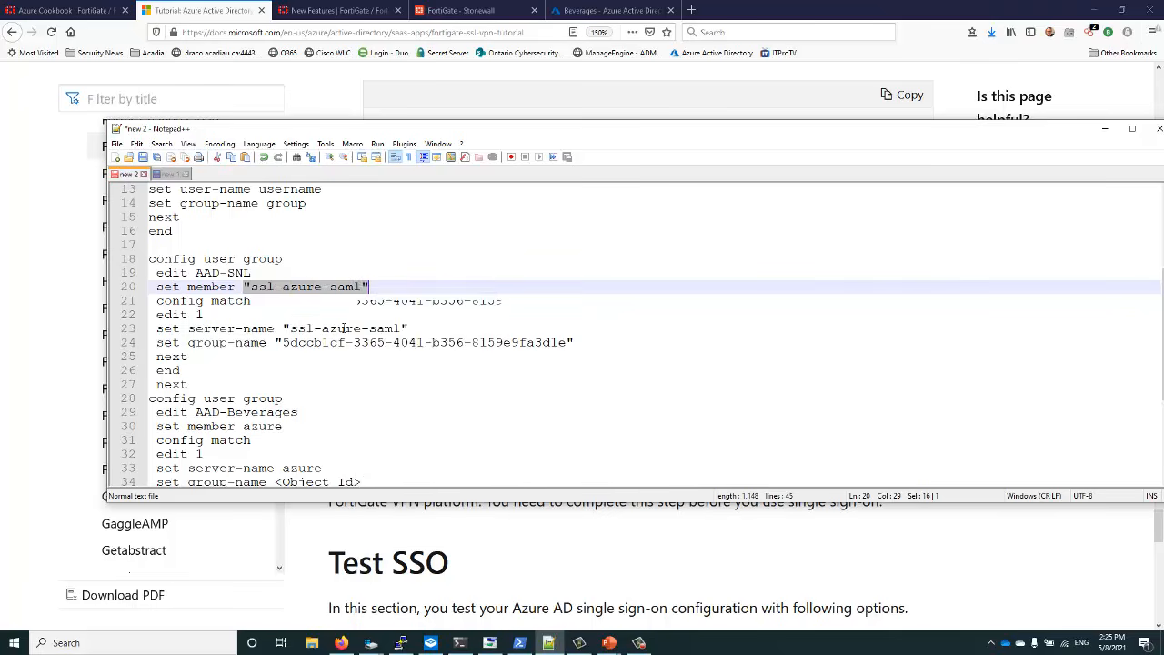
scroll(251, 337, "down", 3)
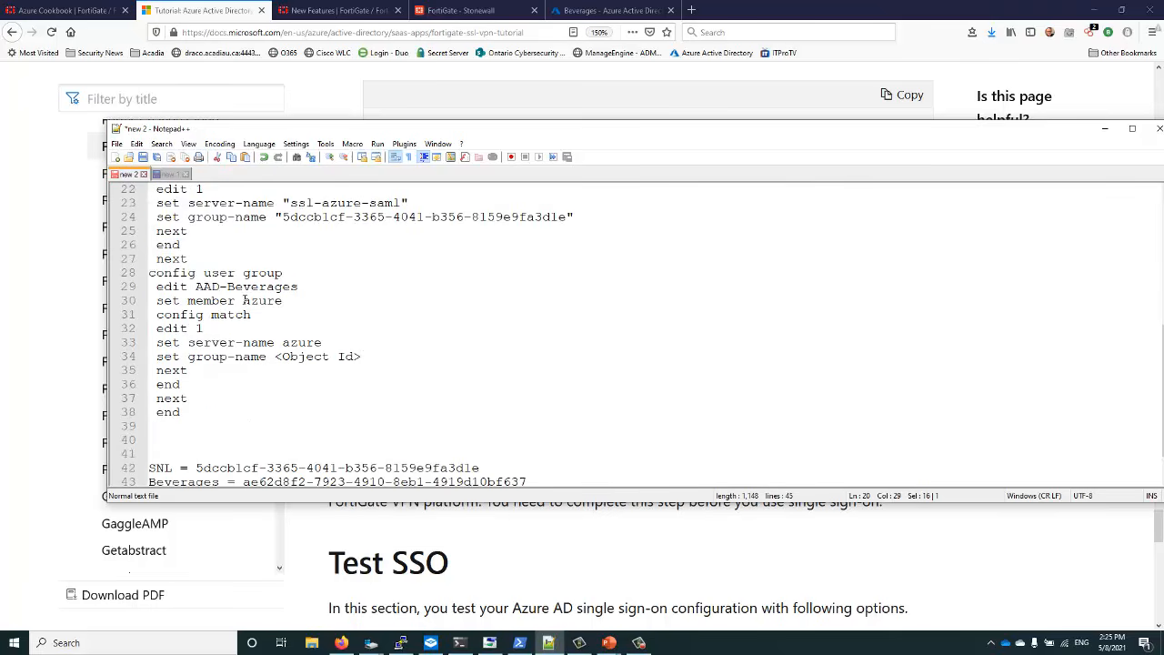
left_click_drag(244, 300, 283, 302)
right_click(277, 301)
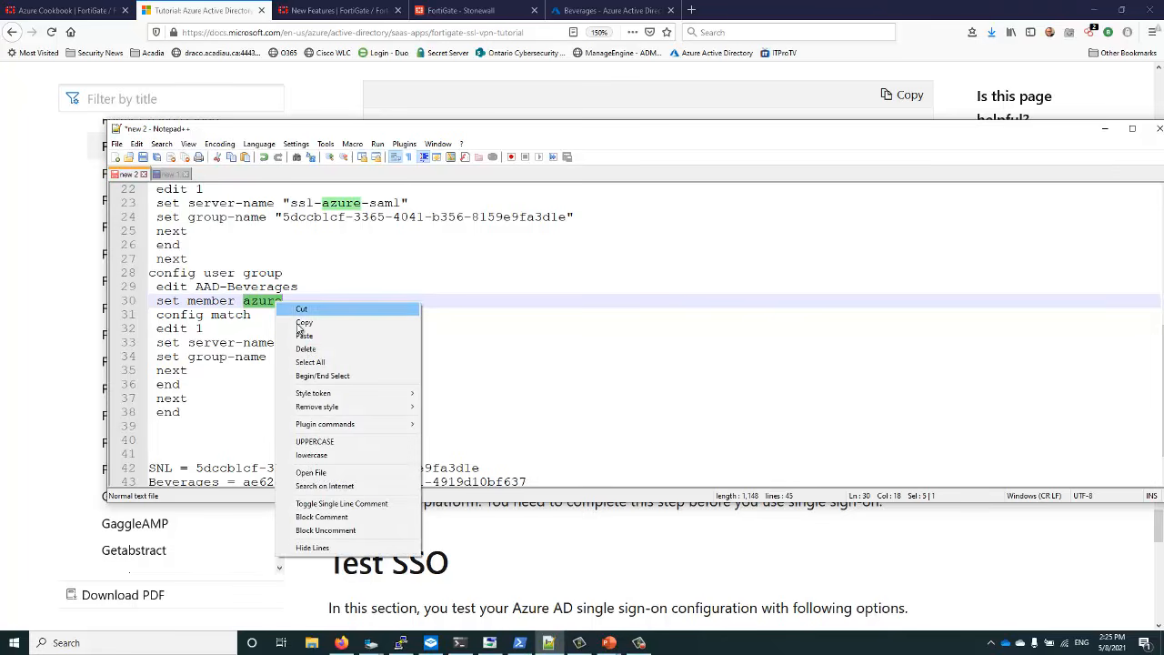
left_click(304, 335)
Set the AAD-Beverages server-name to "ssl-azure-saml"
left_click(282, 342)
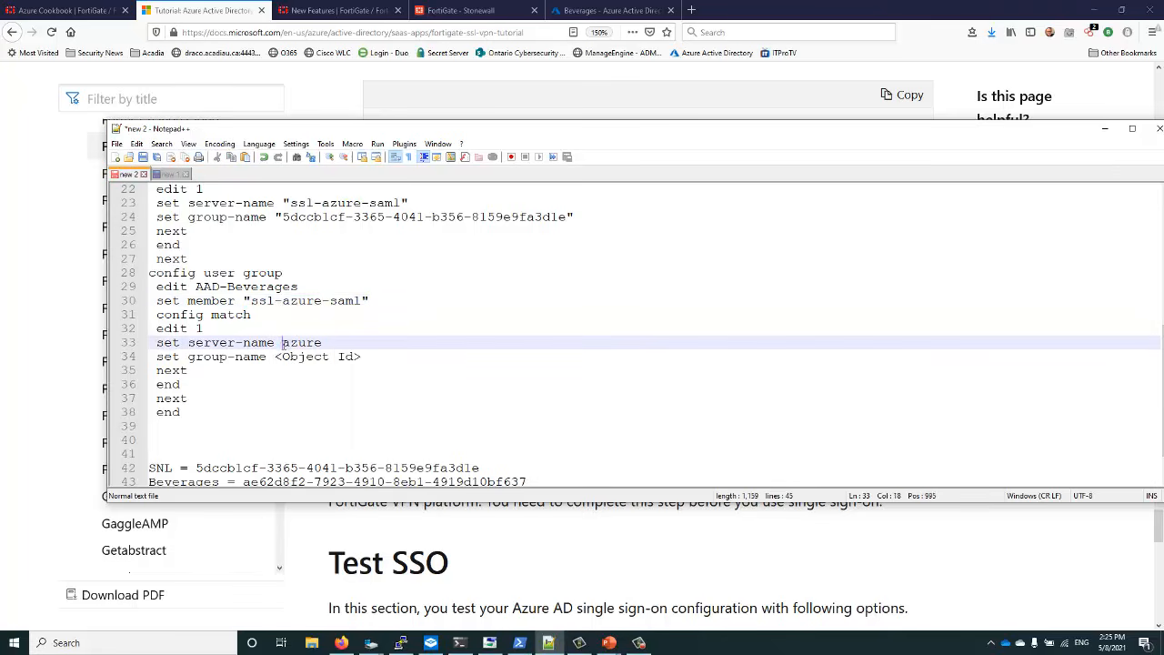
left_click_drag(282, 343, 321, 343)
right_click(307, 343)
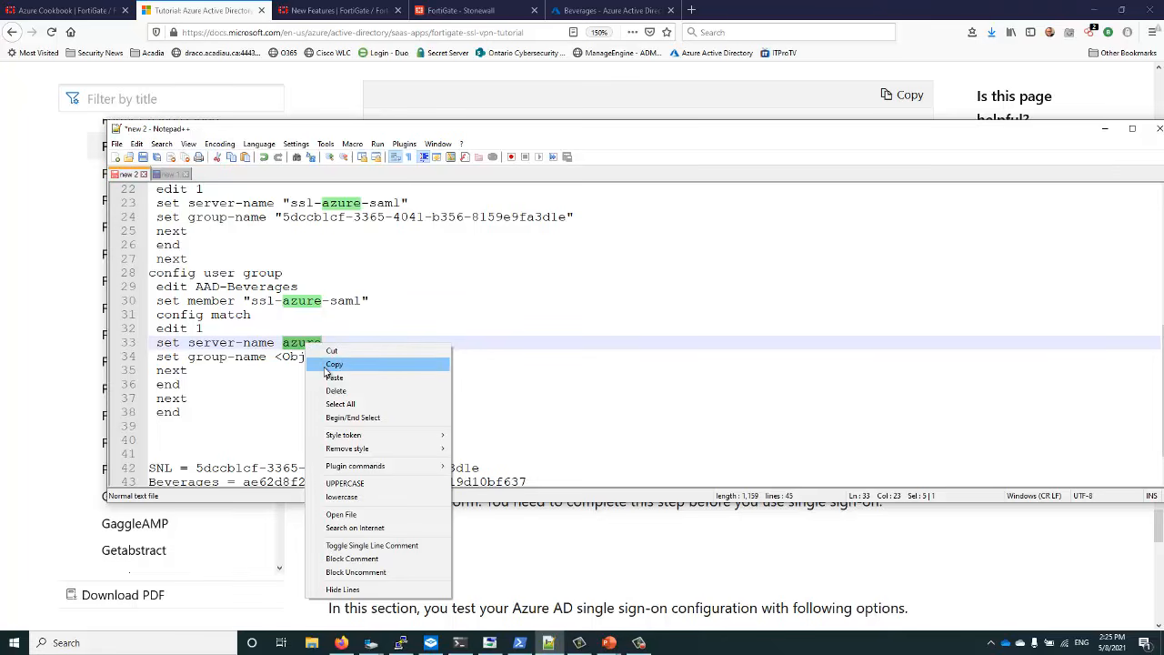
left_click(330, 378)
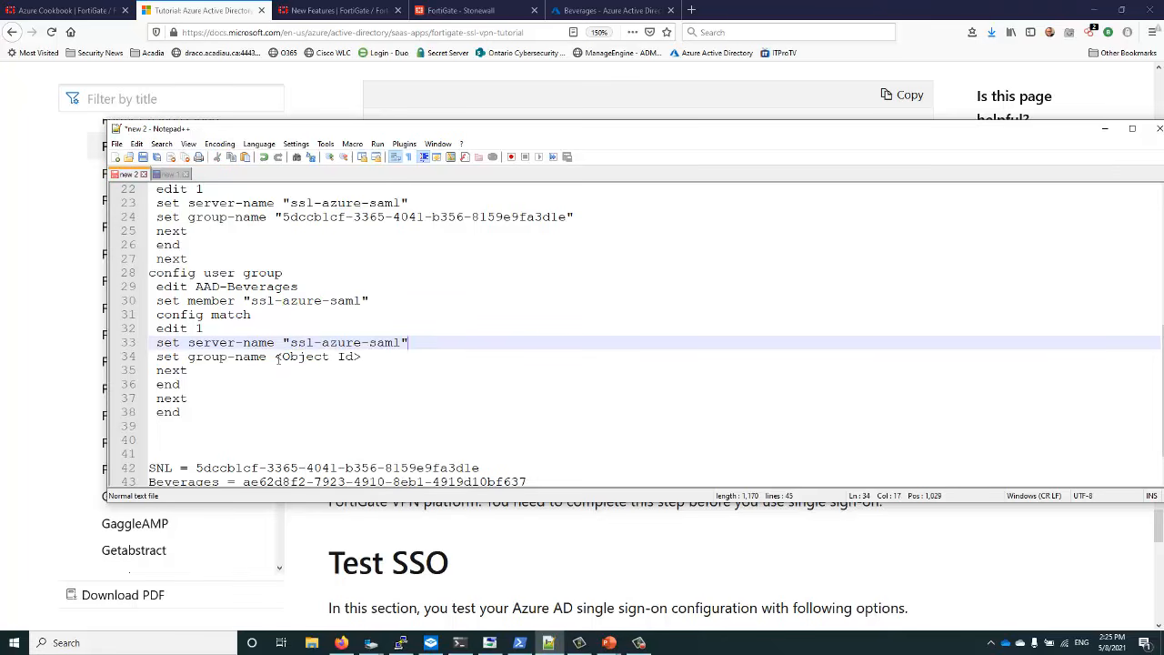
left_click_drag(275, 357, 362, 358)
scroll(337, 376, "down", 1)
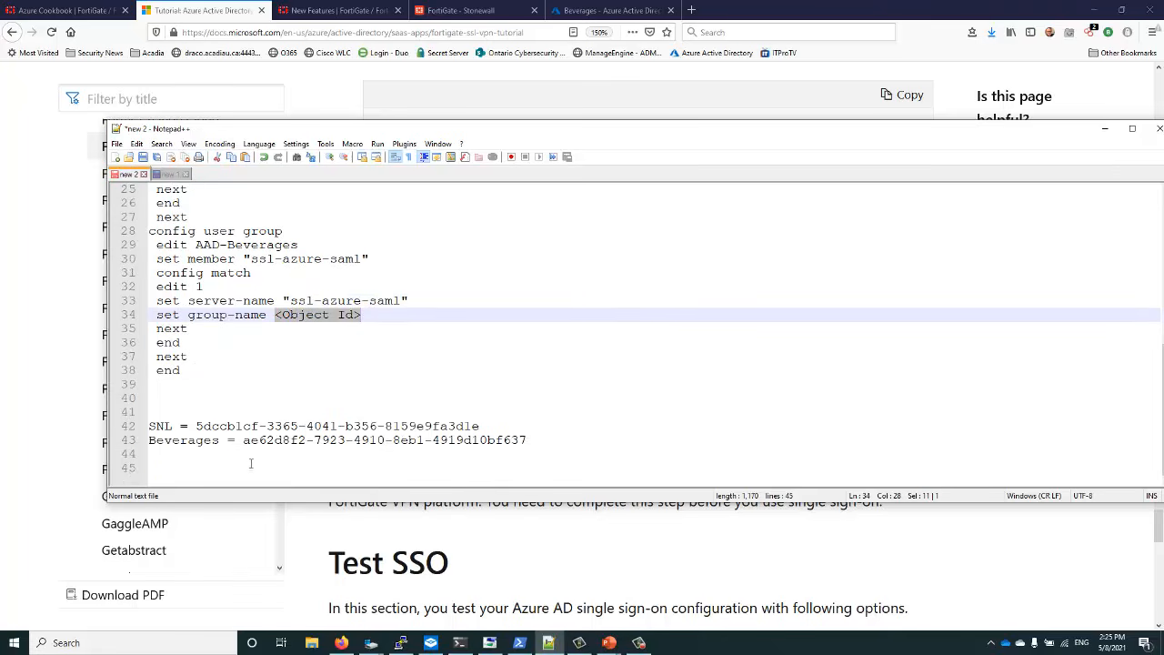
left_click_drag(244, 443, 528, 442)
right_click(512, 441)
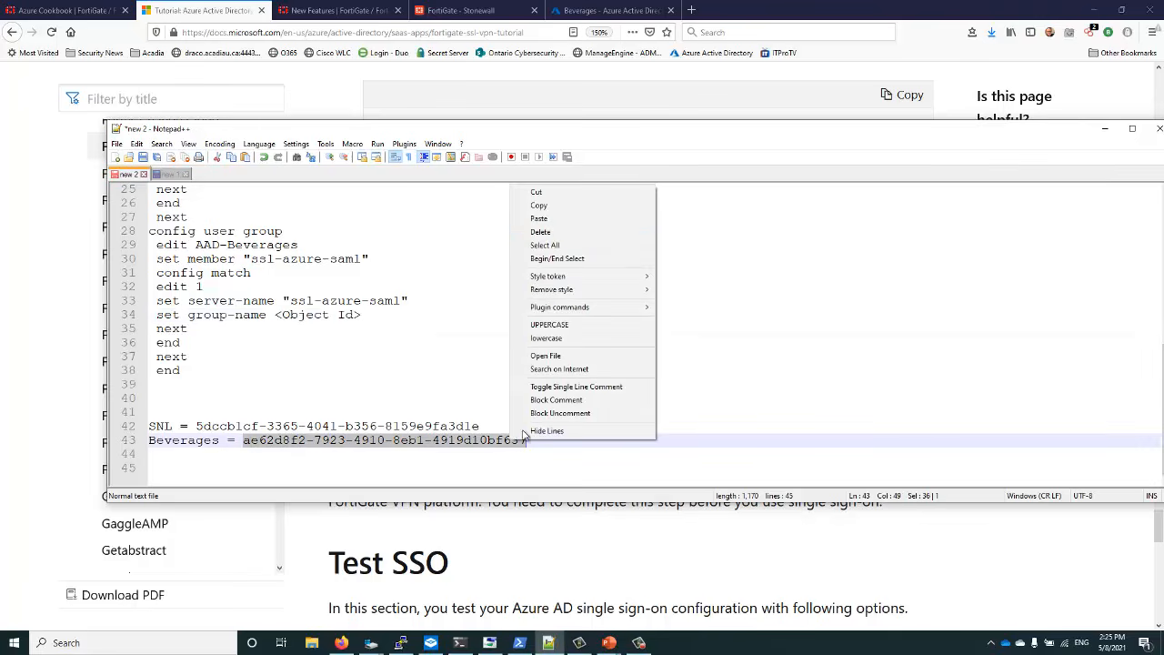
left_click(541, 205)
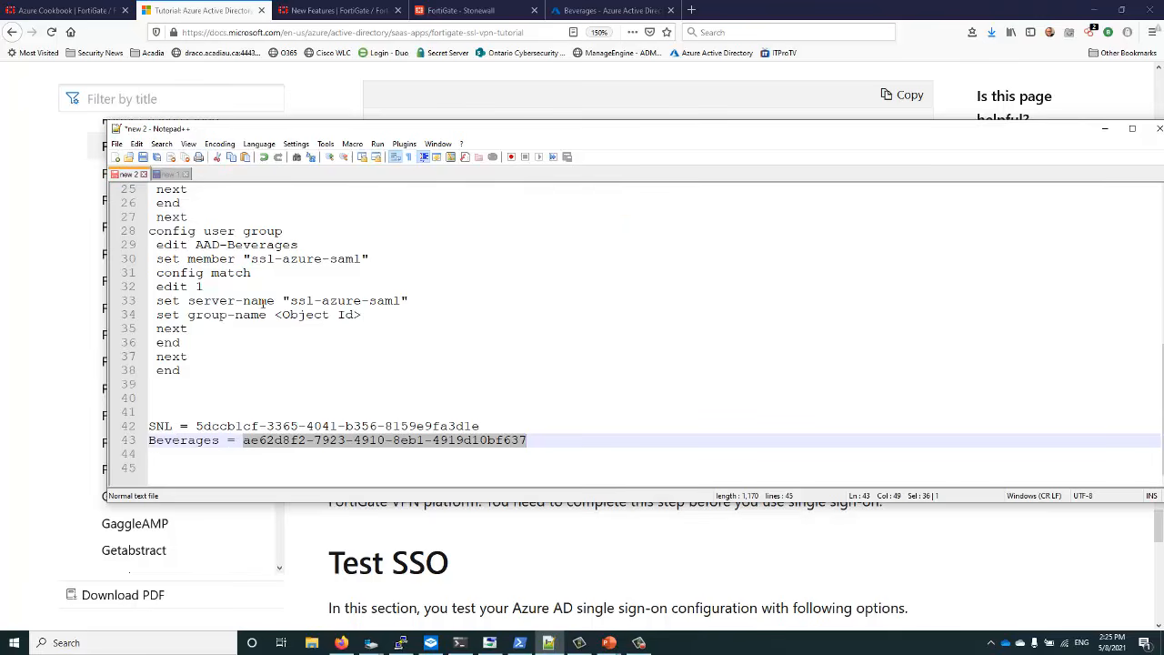
left_click_drag(275, 315, 369, 320)
type("\"")
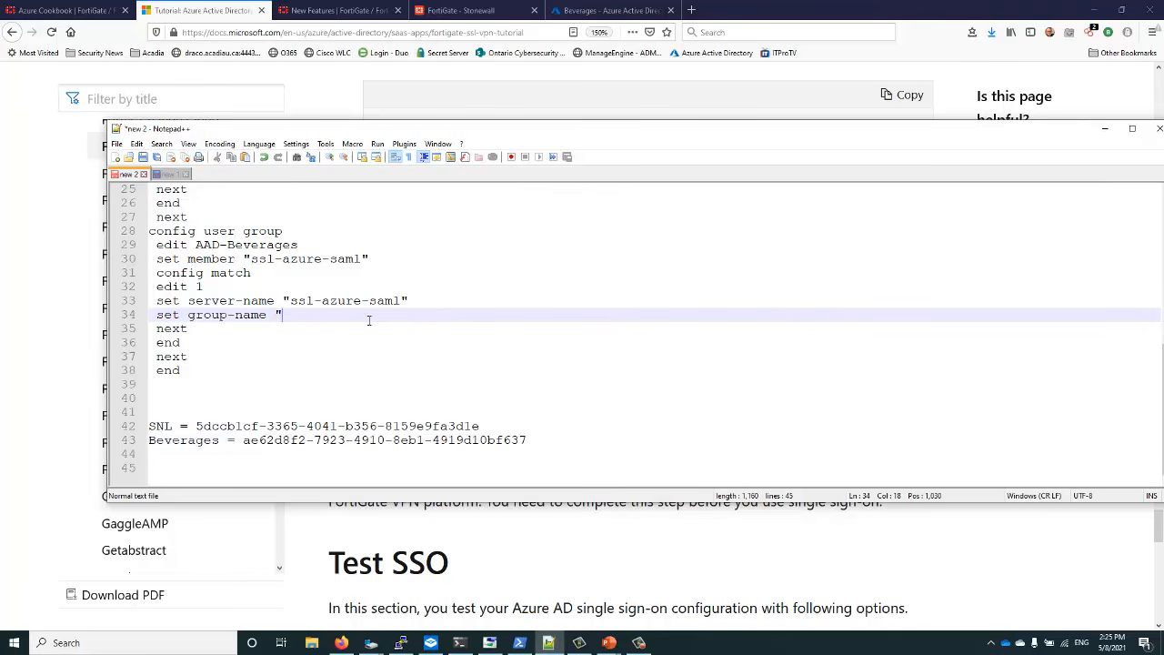
type("\"")
key("ctrl+v")
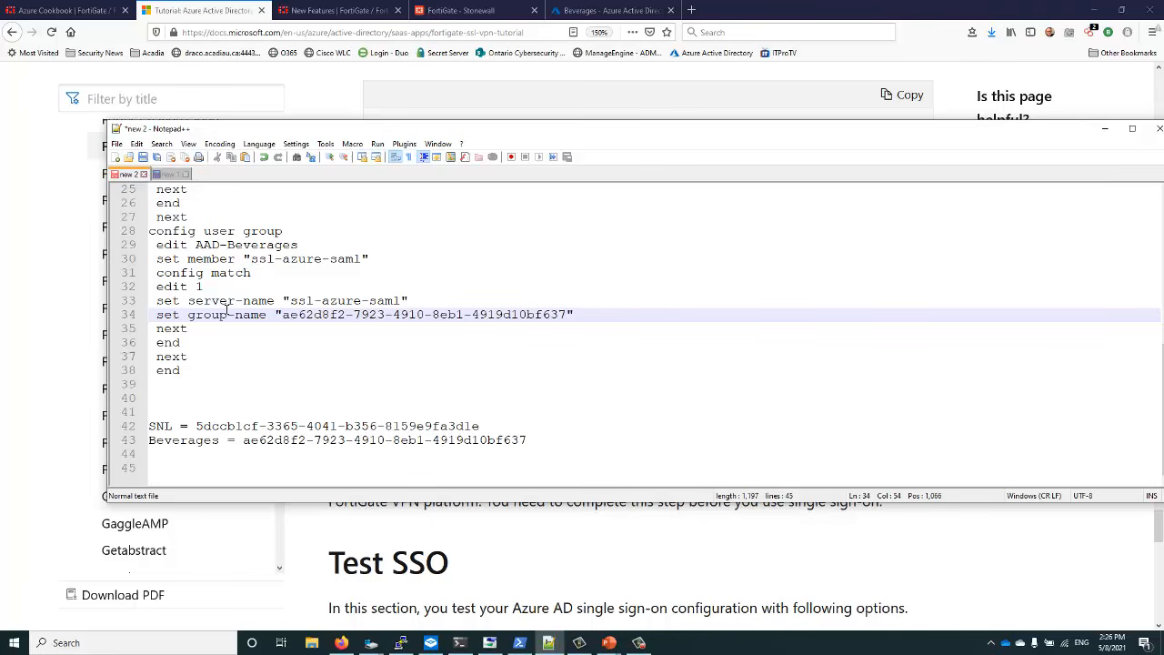
Delete the duplicate config user group line and review the AAD-SNL and AAD-Beverages entries
left_click_drag(294, 231, 151, 235)
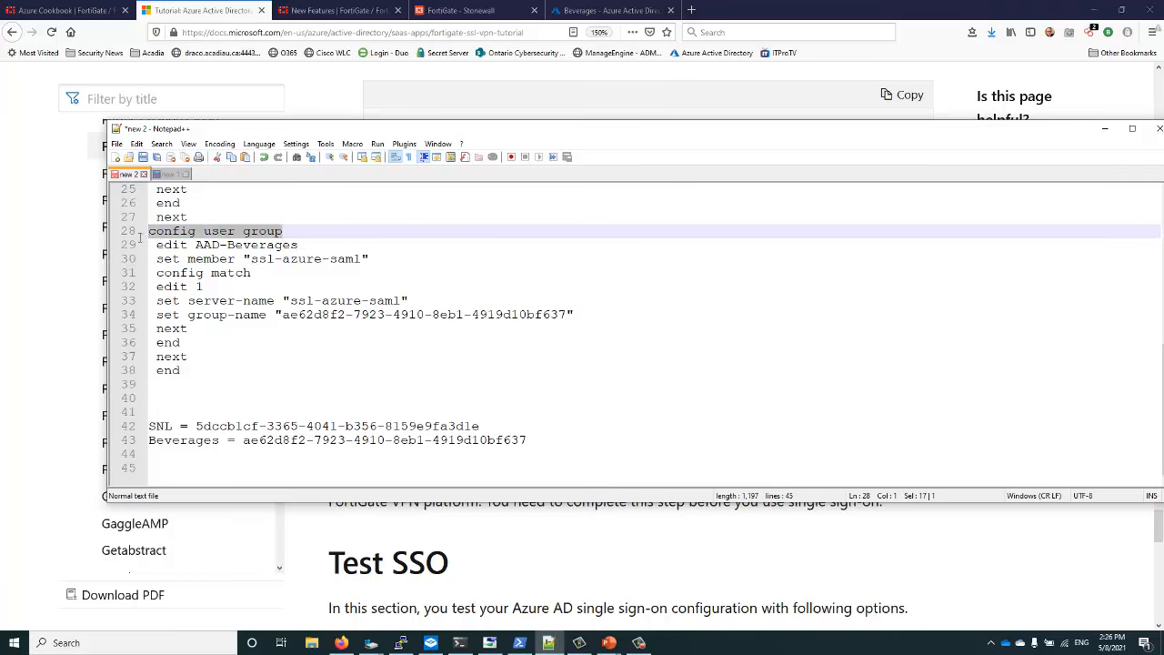
key("BackSpace")
key("BackSpace")
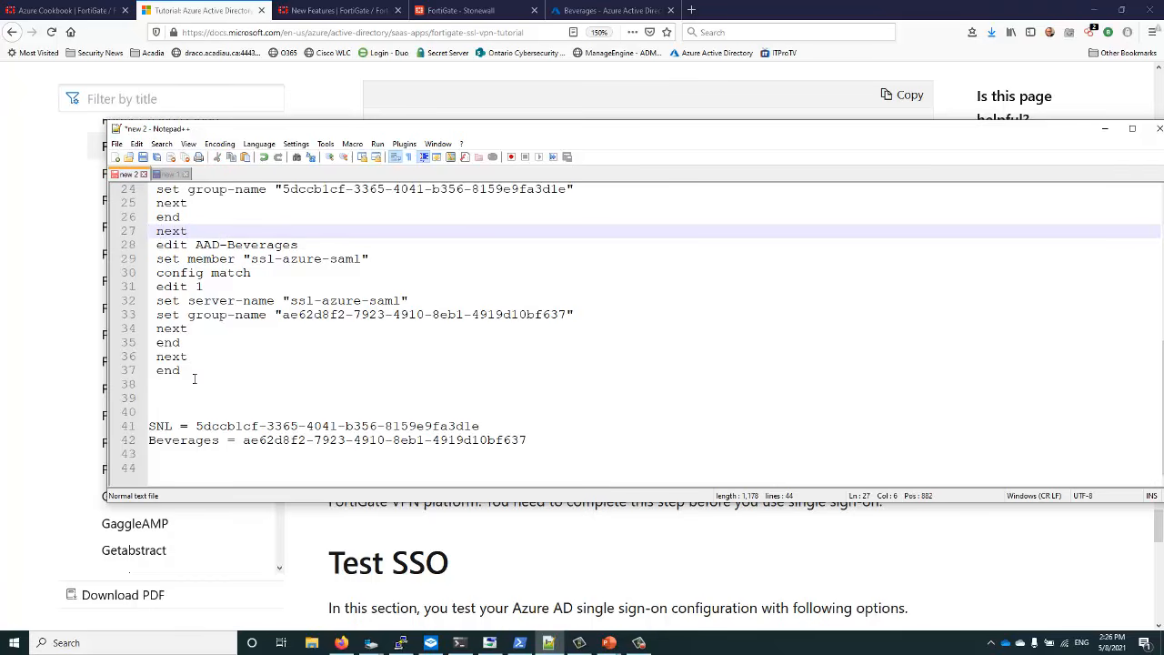
scroll(187, 364, "up", 3)
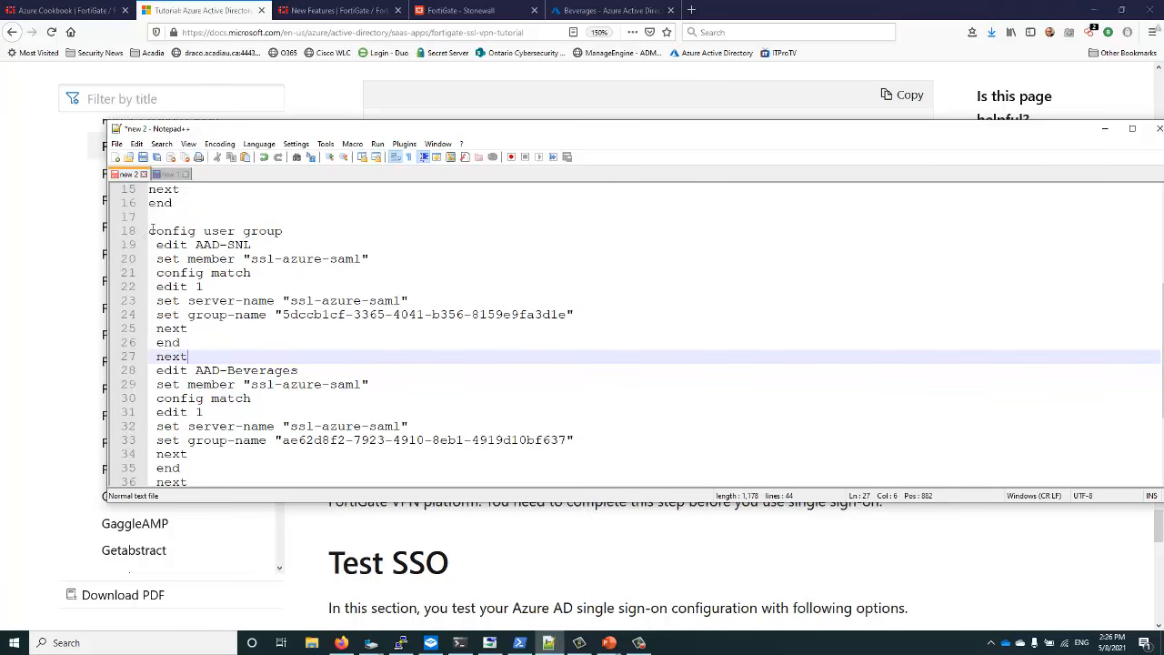
left_click_drag(150, 231, 201, 232)
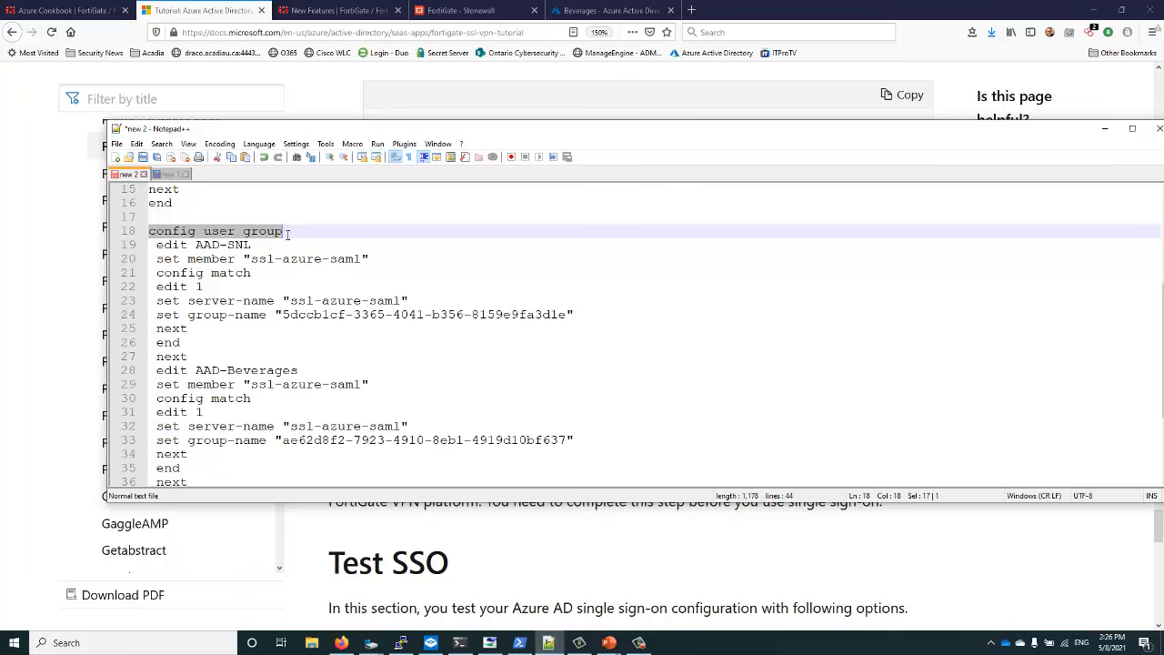
left_click_drag(158, 244, 252, 372)
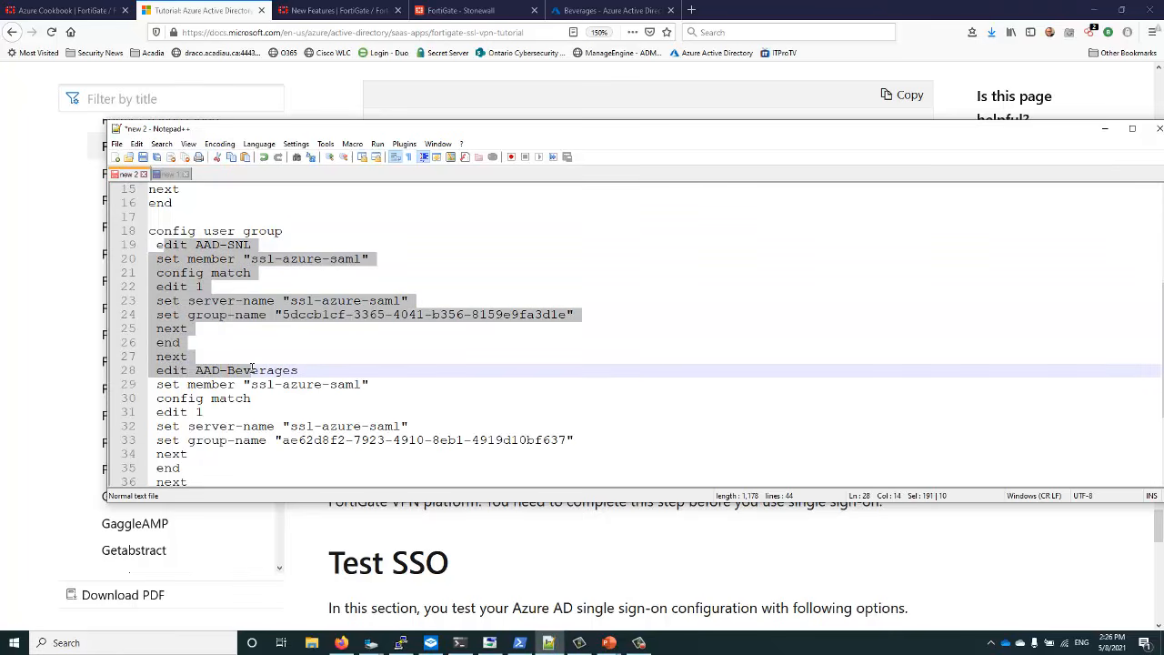
left_click_drag(164, 370, 294, 410)
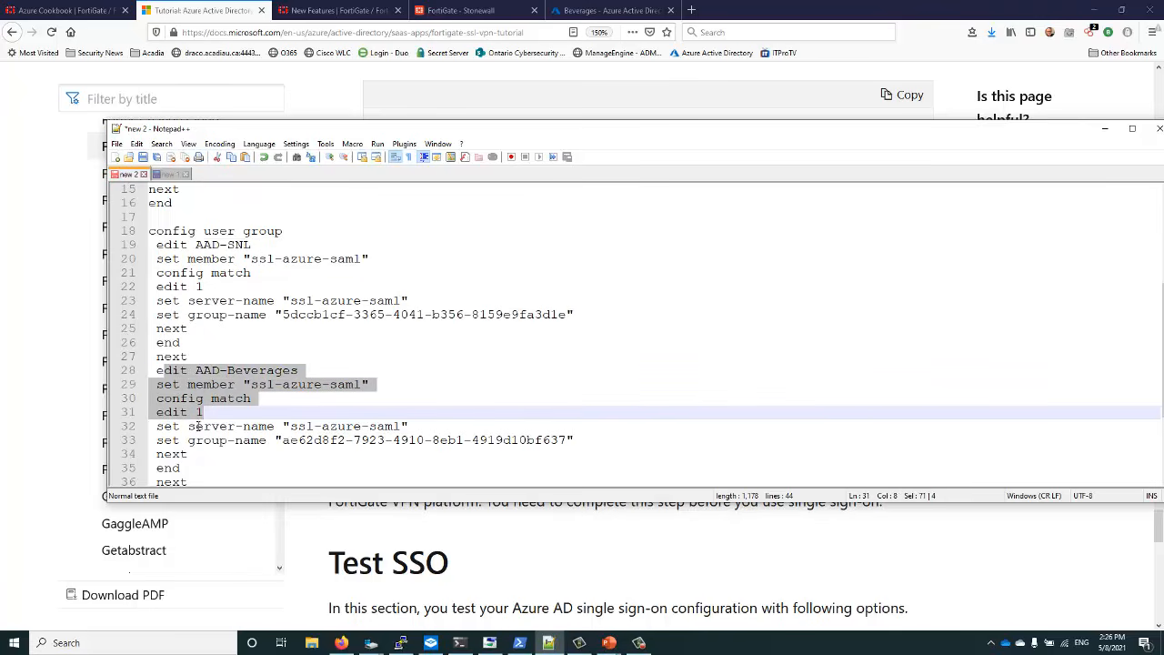
Copy the whole config user group block to the clipboard
scroll(204, 424, "down", 3)
left_click_drag(184, 372, 127, 273)
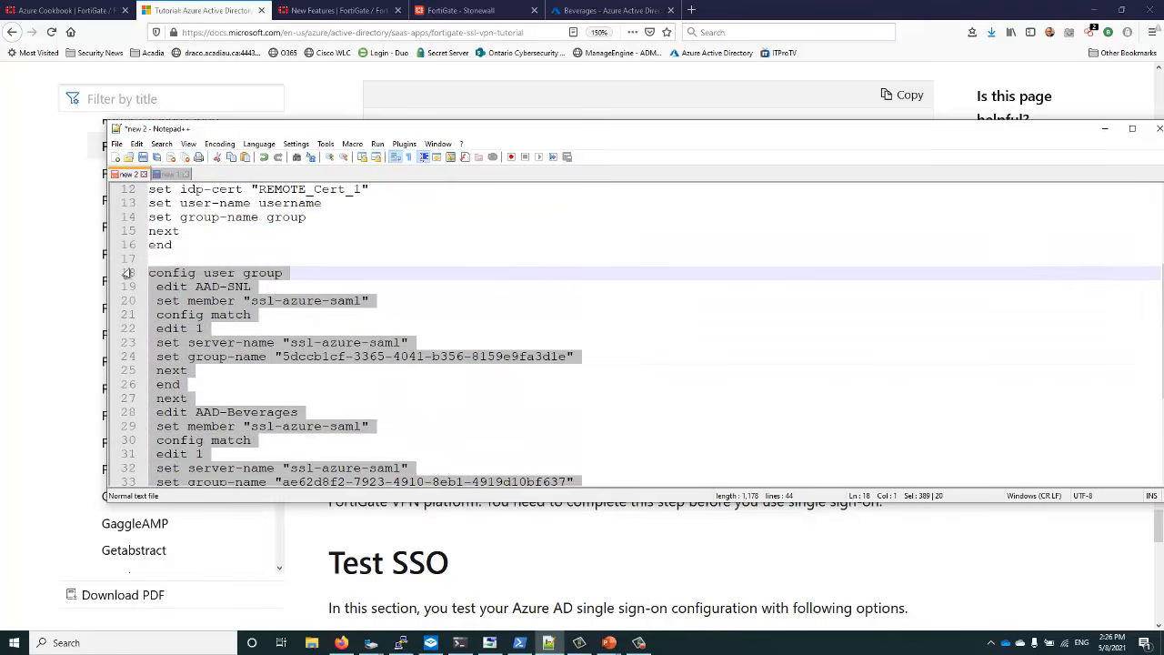
right_click(172, 293)
left_click(201, 312)
scroll(232, 363, "down", 4)
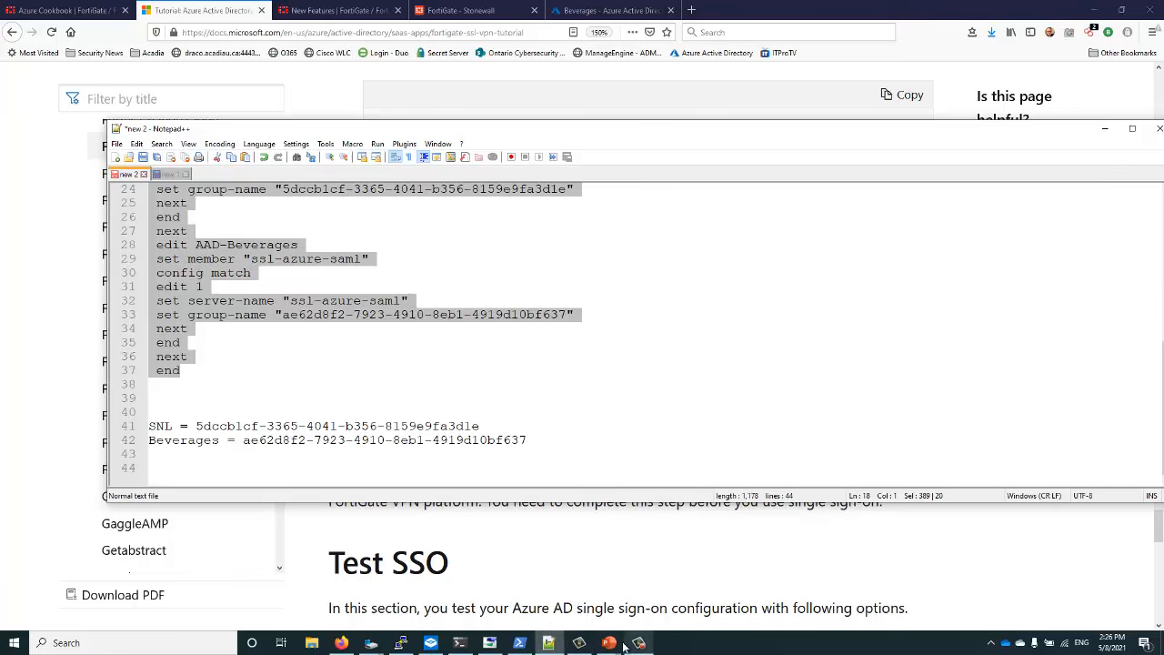
Exit the saml section, paste the group block into the FortiGate CLI, then enter config user group
left_click(459, 643)
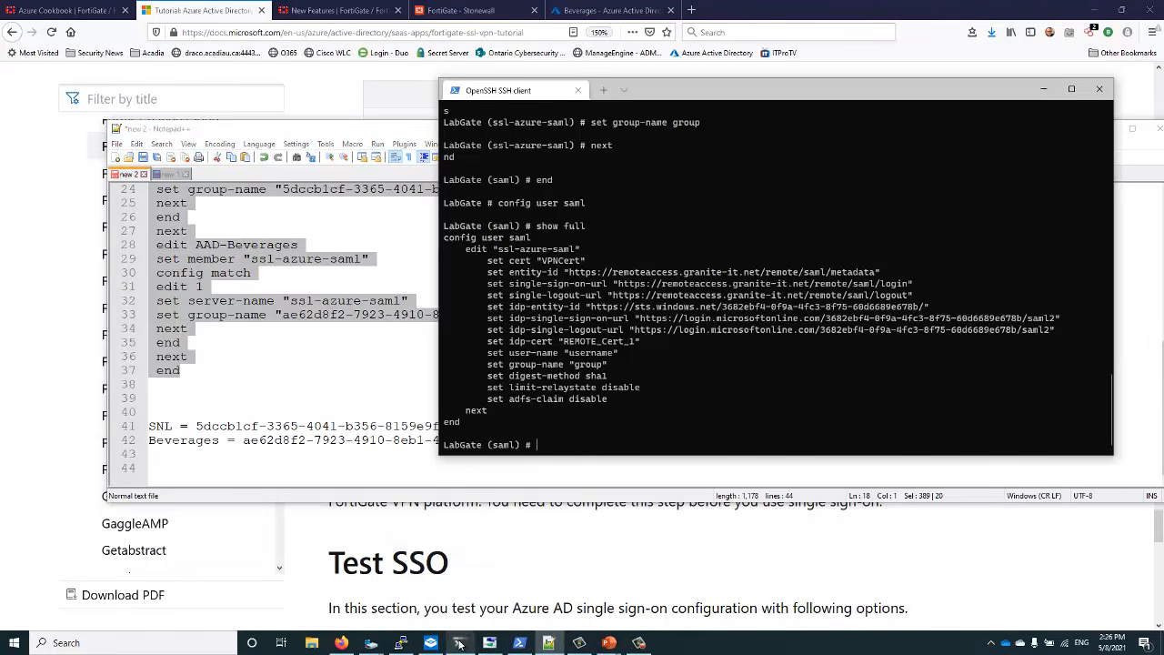
right_click(539, 441)
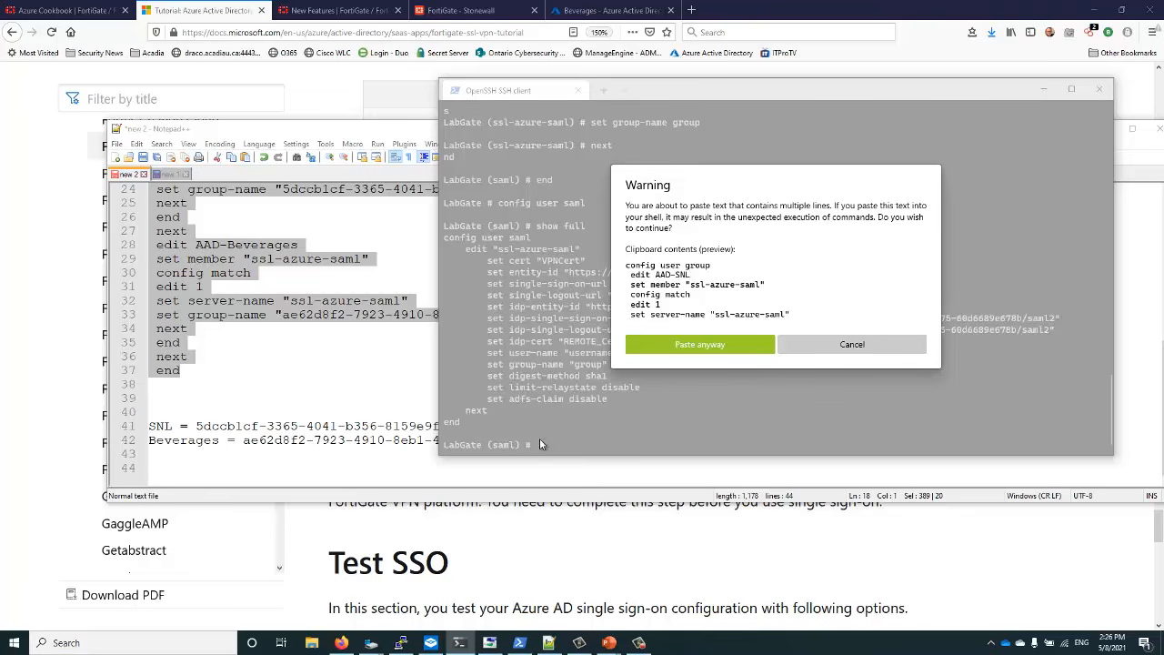
left_click(845, 344)
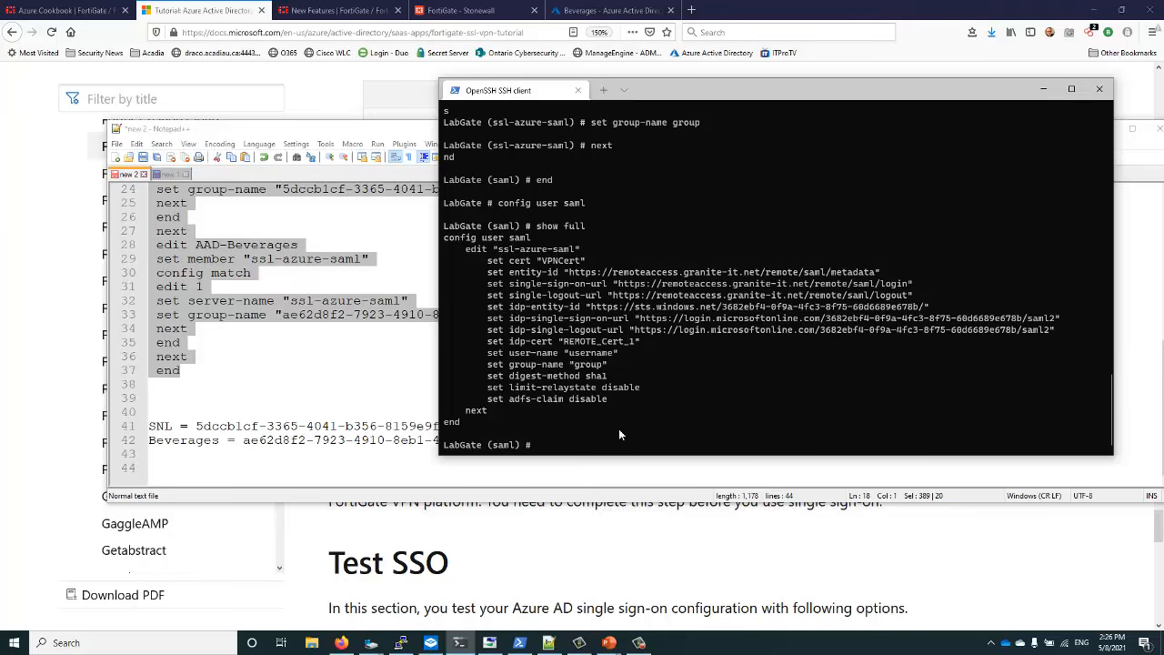
type("end")
key("Return")
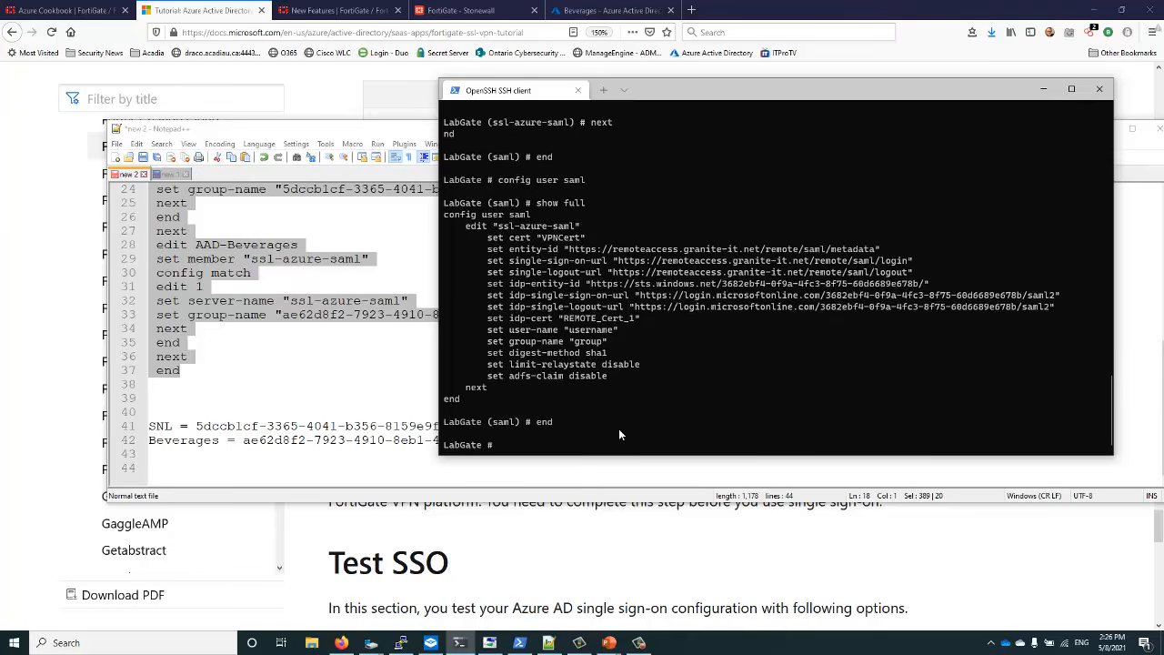
right_click(534, 441)
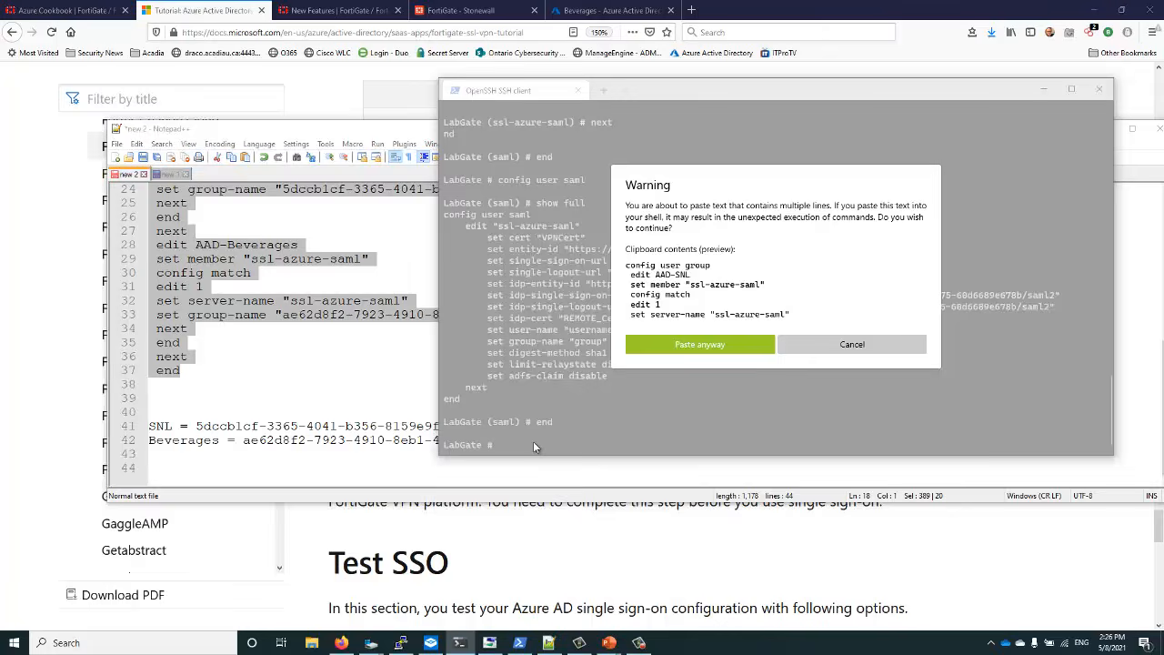
left_click(690, 345)
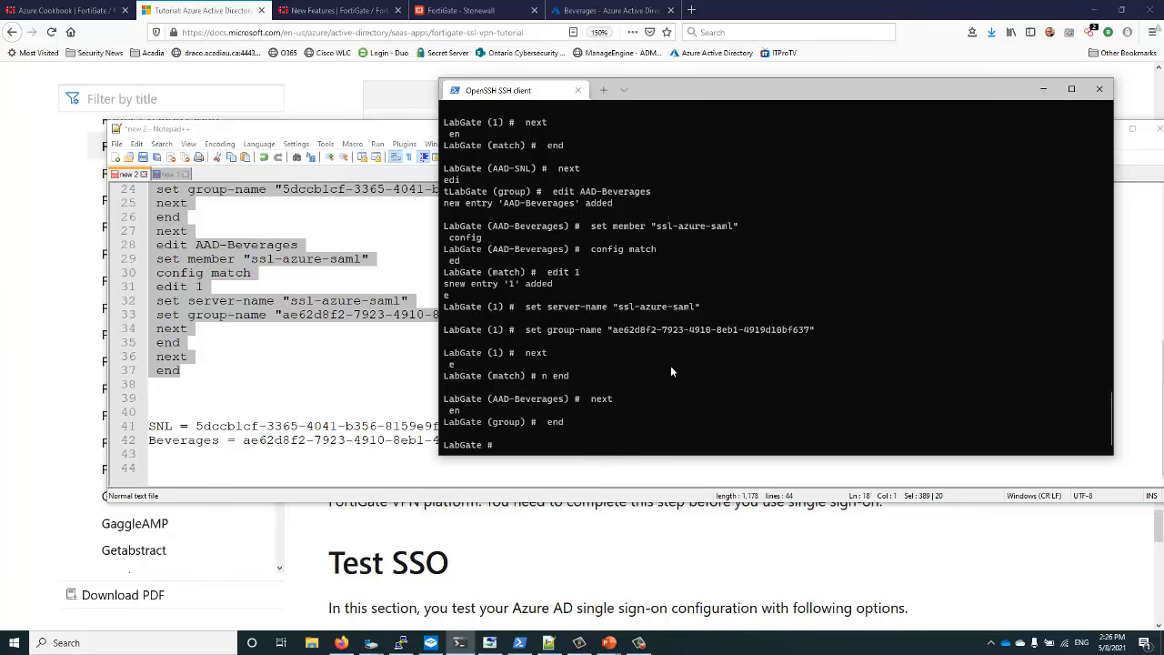
type("config user group")
key("Return")
List all user groups with show full, check AAD-SNL and AAD-Beverages, then end
type("show full")
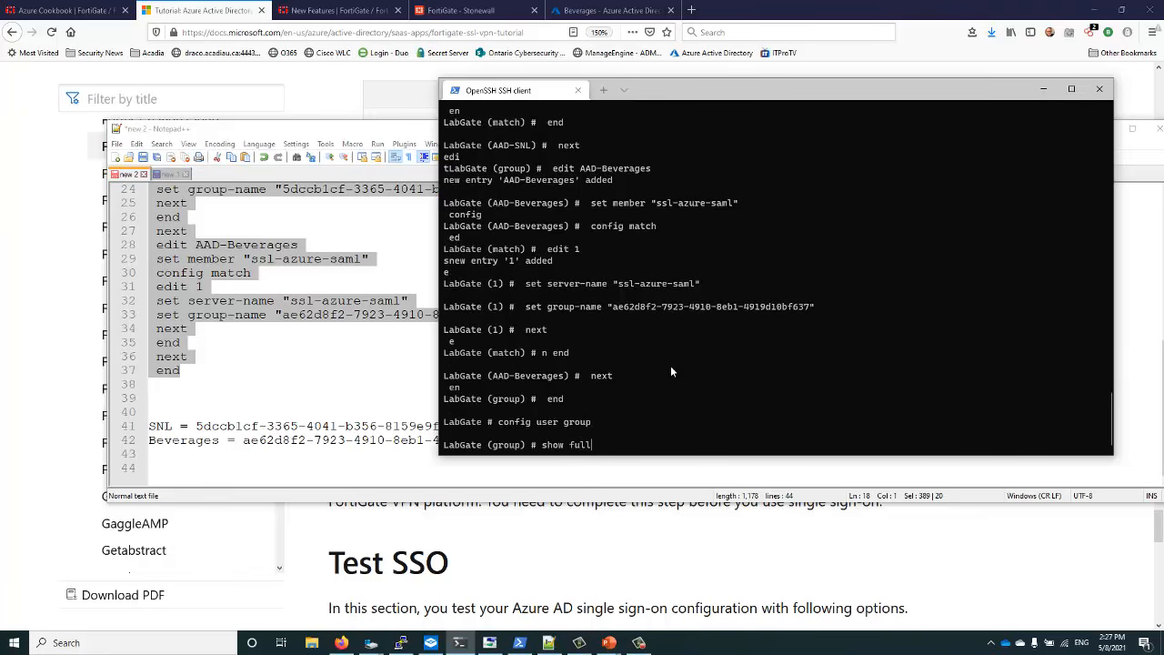
key("Return")
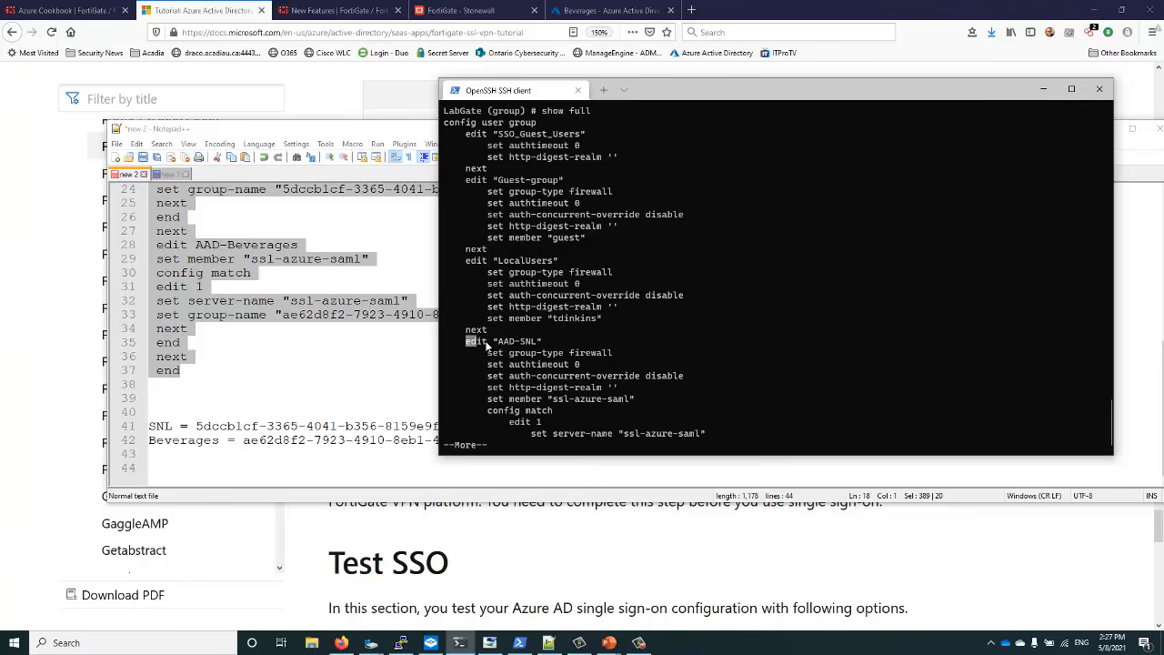
left_click_drag(466, 339, 596, 414)
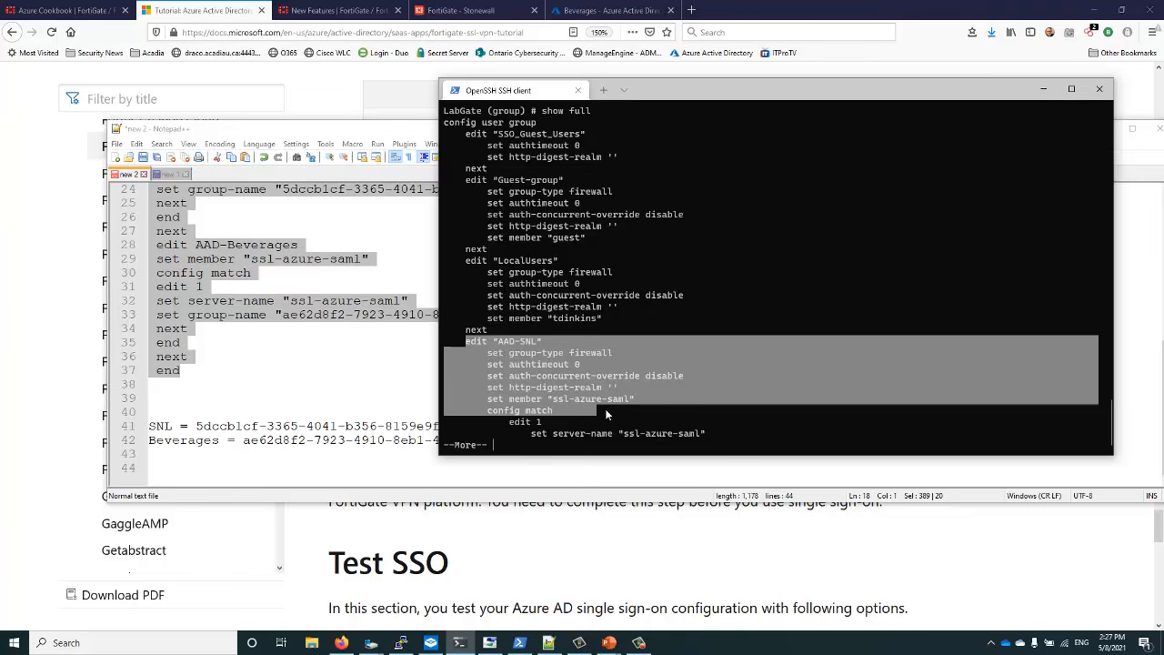
key("space")
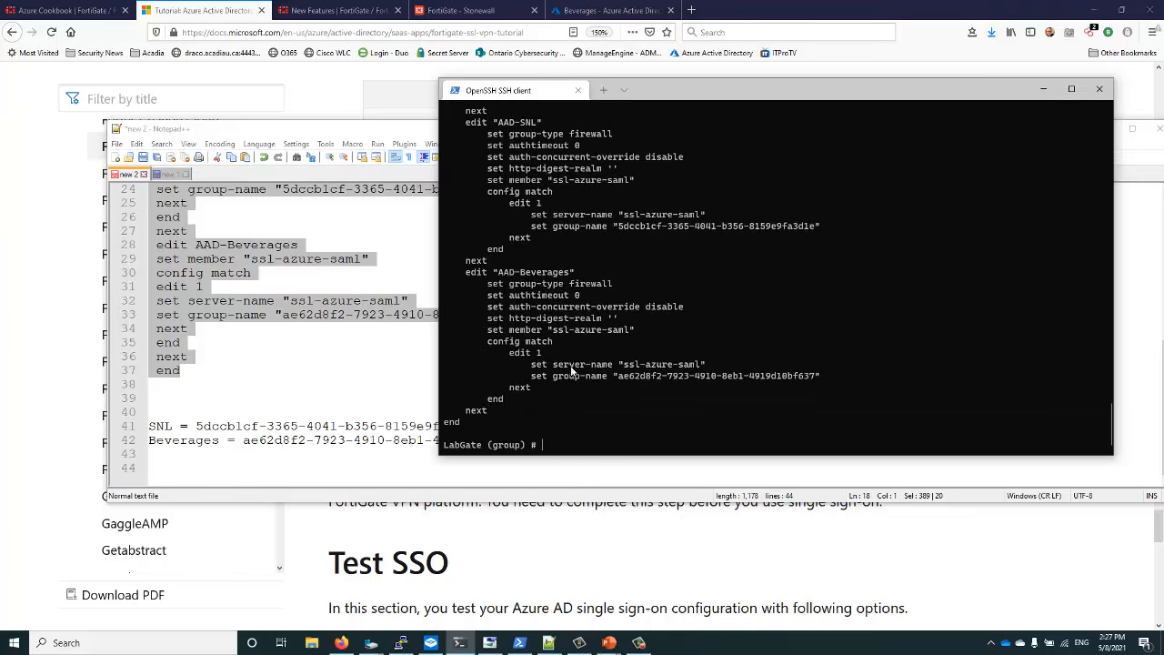
type("end")
key("Return")
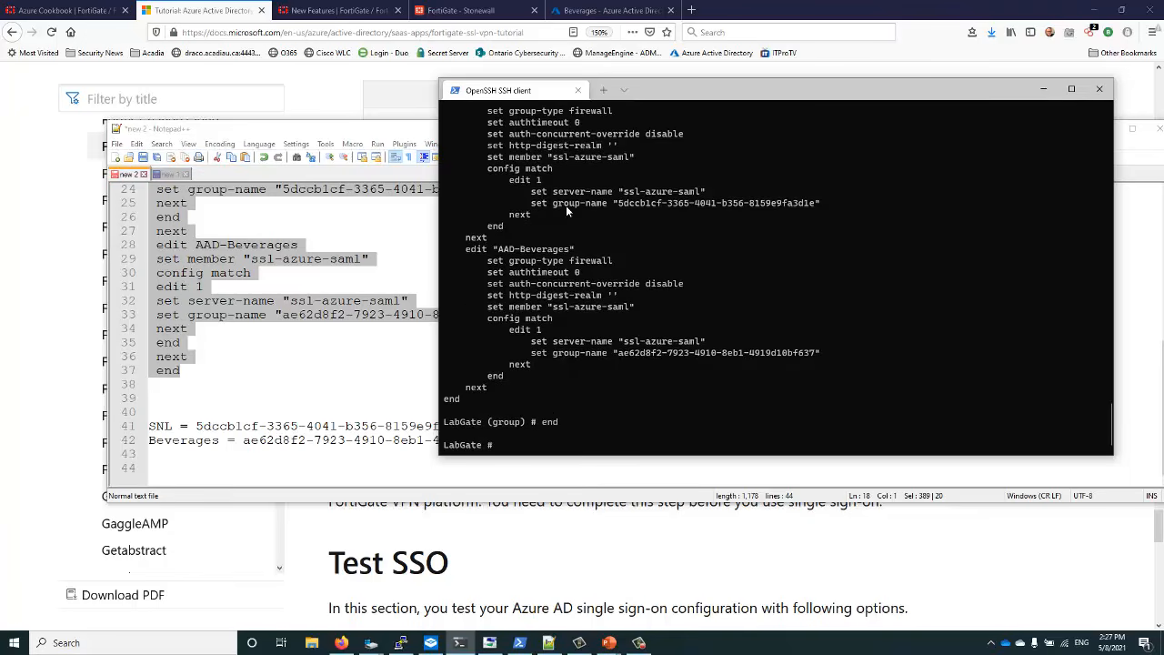
scroll(566, 206, "up", 2)
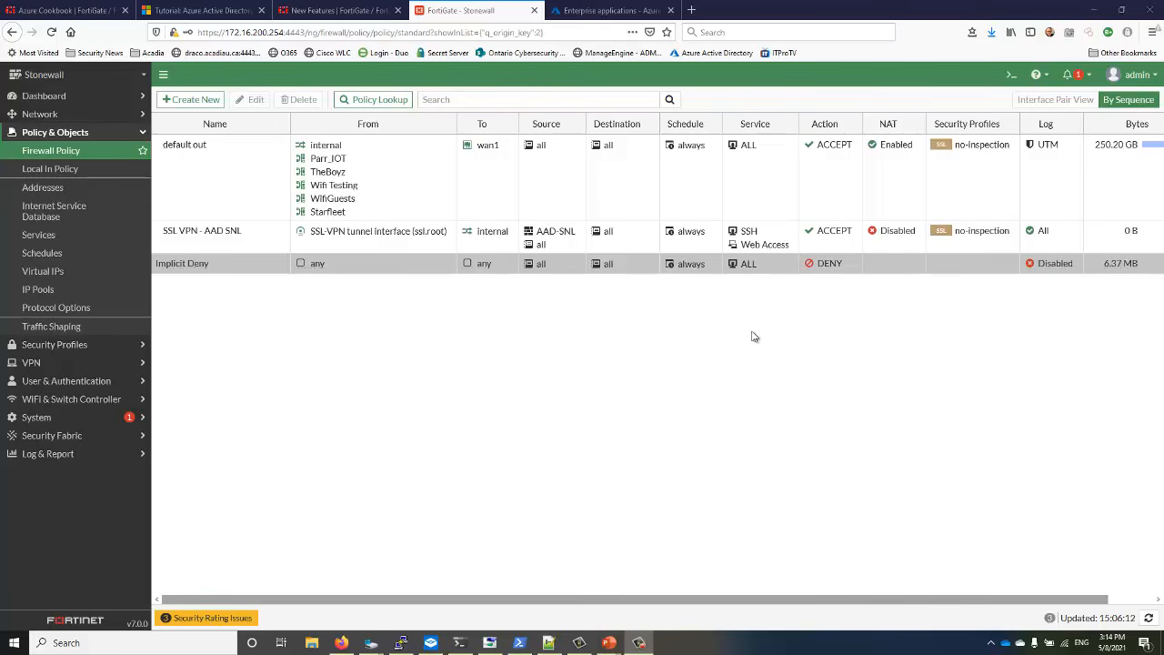
Open Users and groups for the FortiGate SSL VPN enterprise app and start Add user/group
left_click(616, 12)
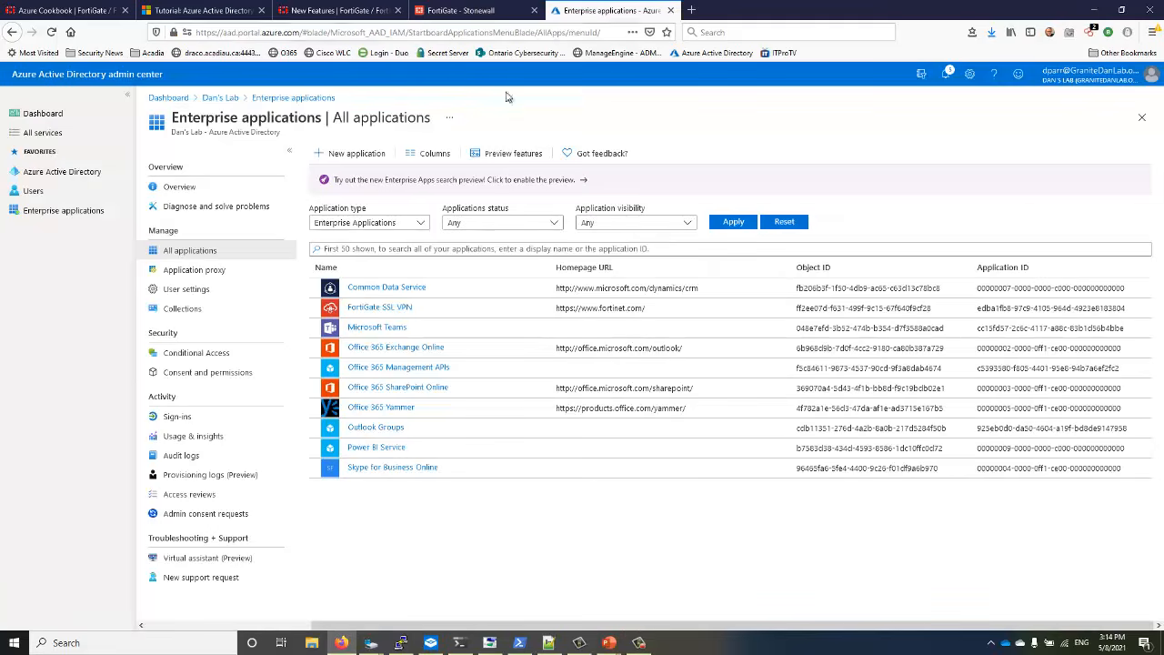
left_click(377, 312)
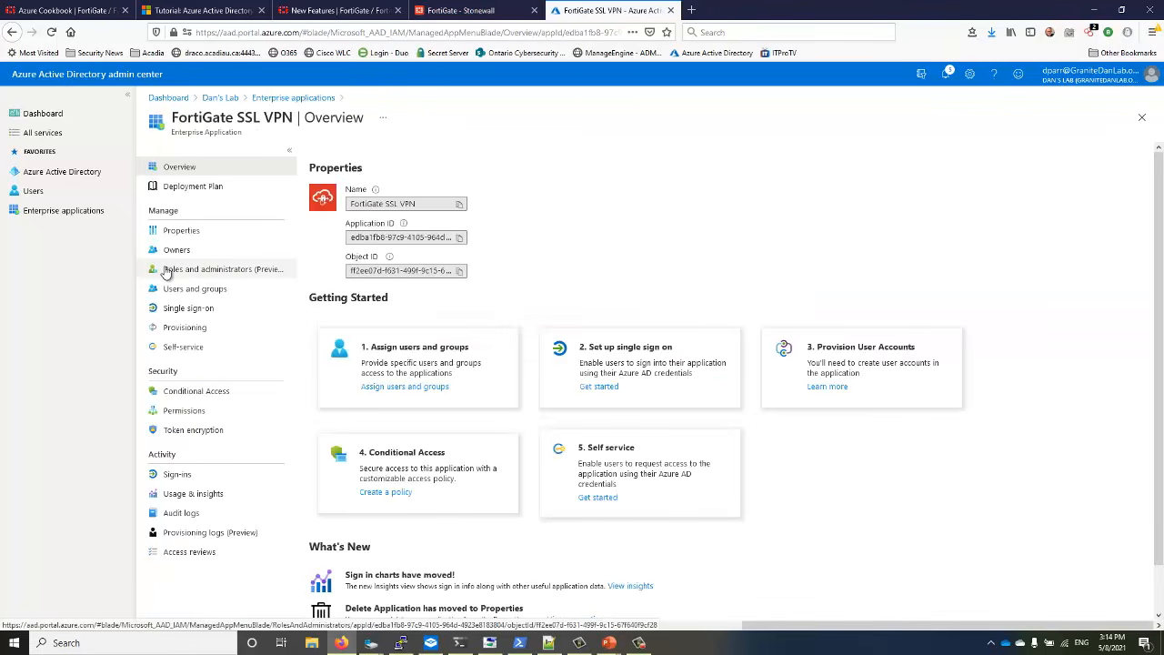
left_click(167, 290)
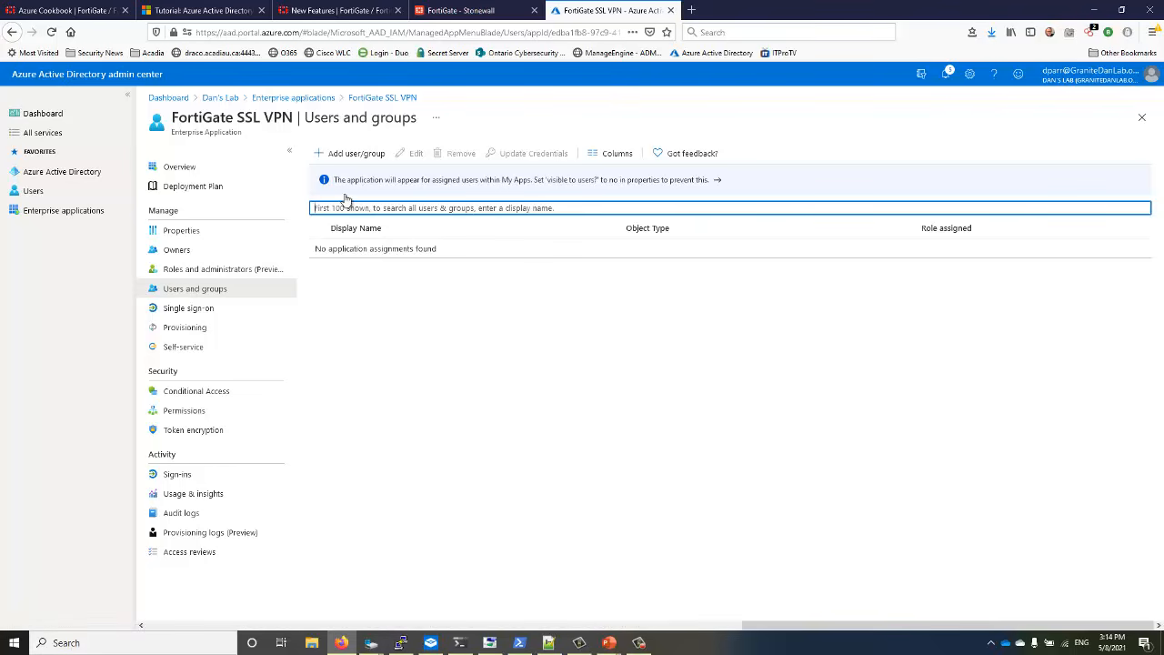
left_click(345, 156)
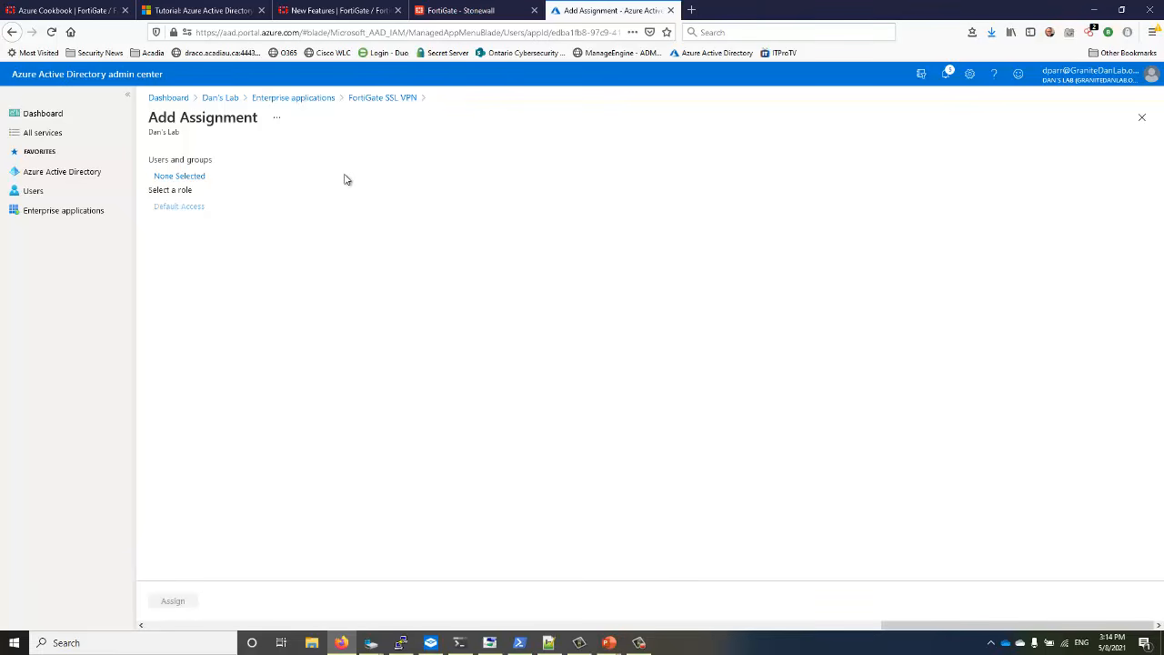
Pick the SNLCharacters and Beverages groups in the selector and assign them to FortiGate SSL VPN
left_click(180, 177)
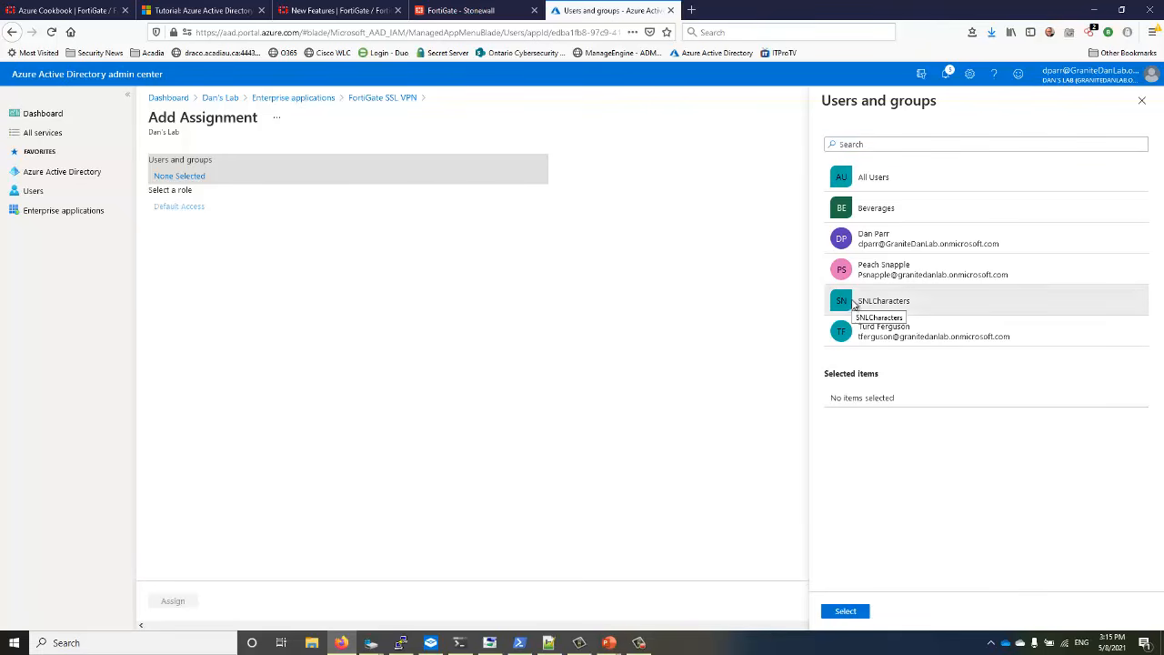
left_click(854, 303)
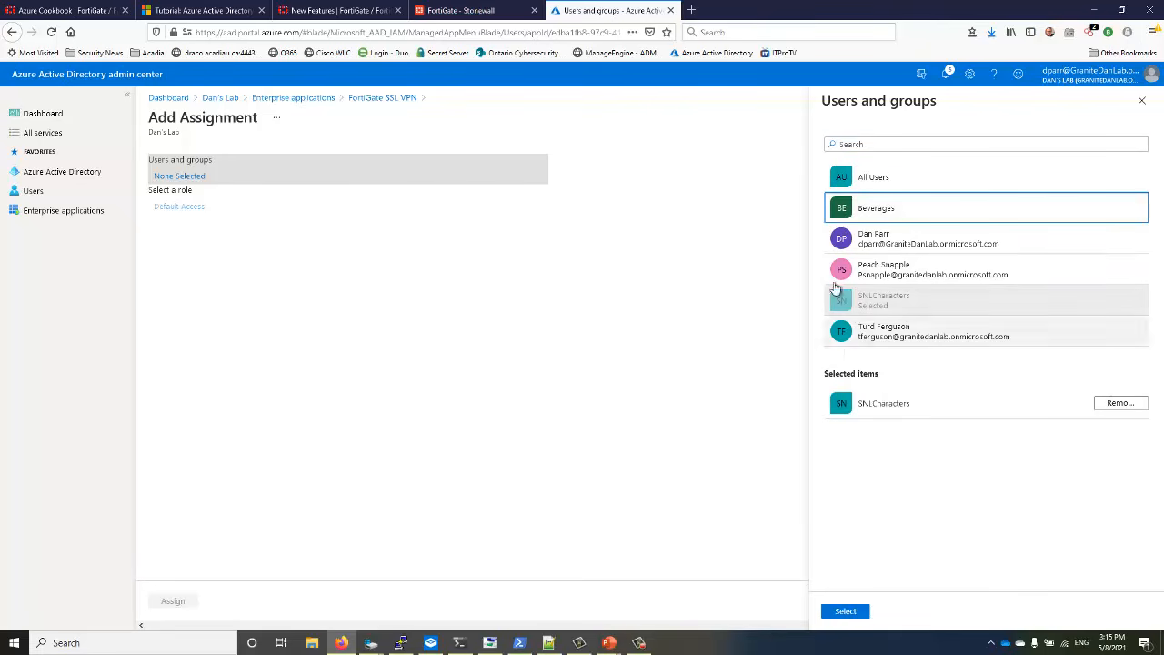
left_click(846, 208)
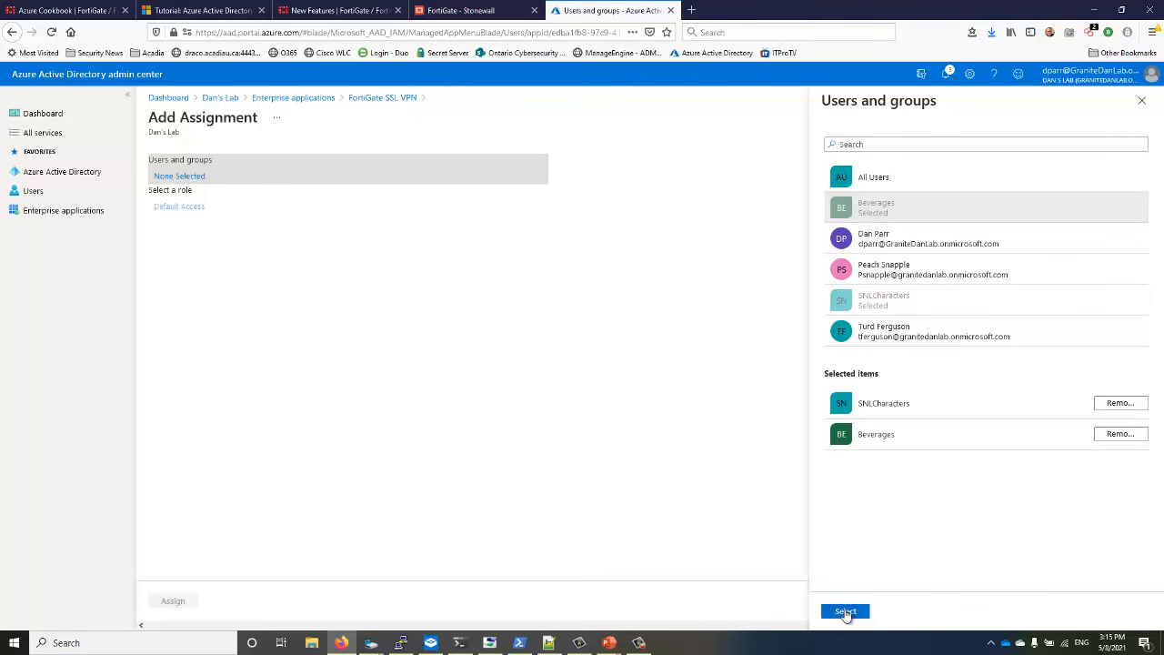
left_click(845, 612)
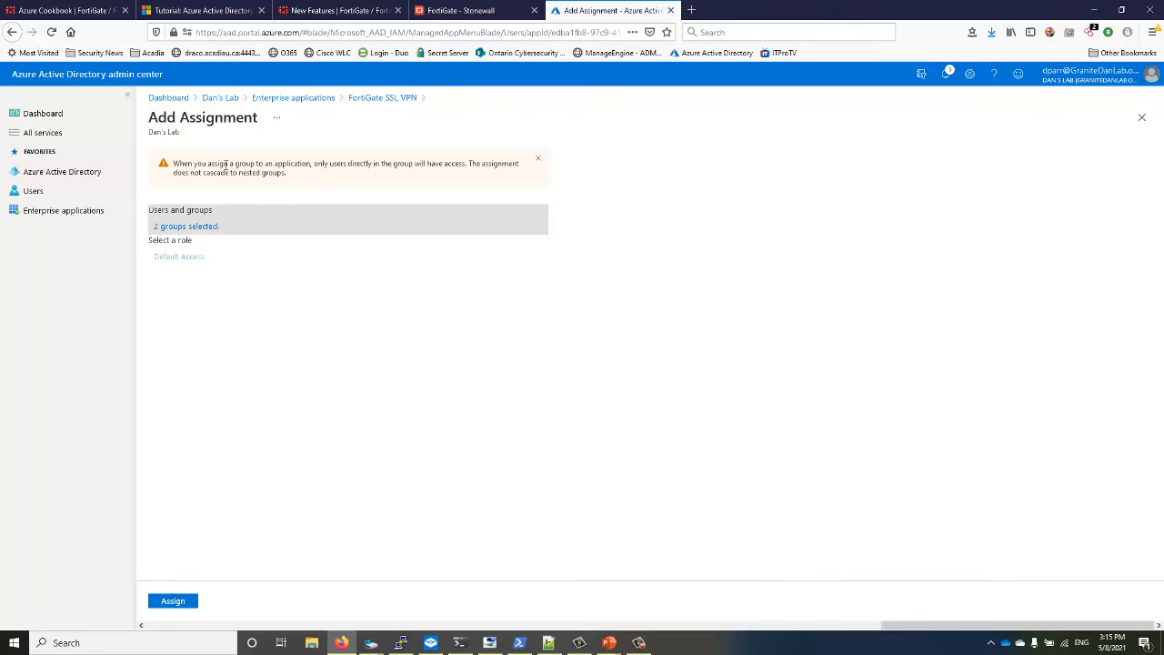
left_click_drag(268, 166, 437, 166)
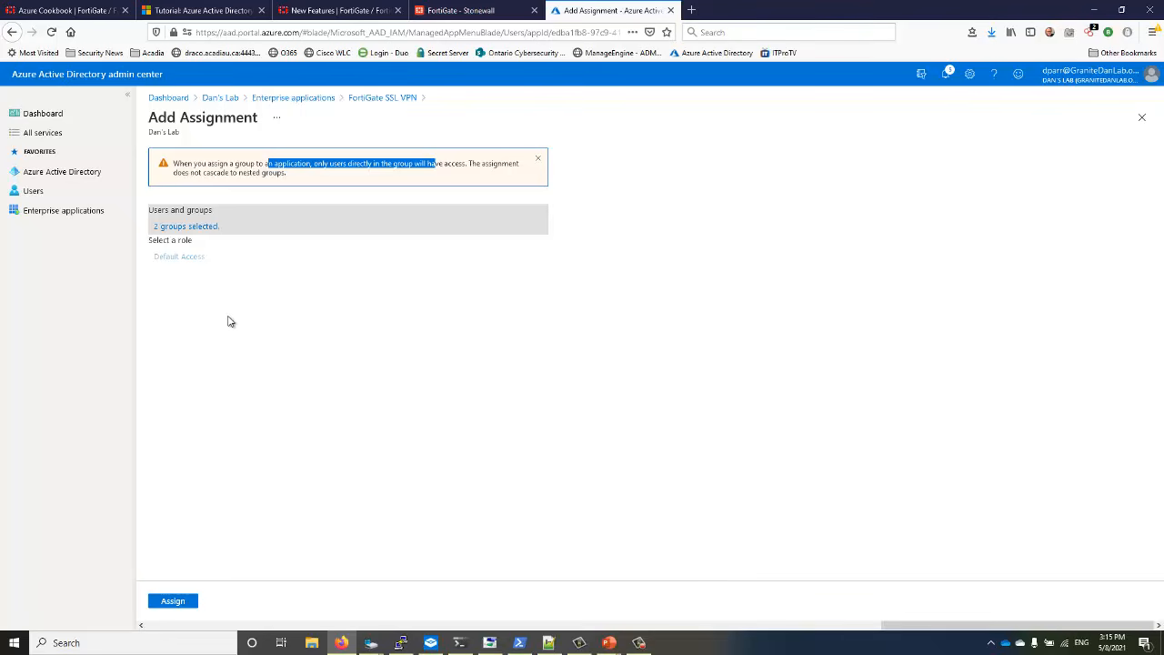
left_click(174, 601)
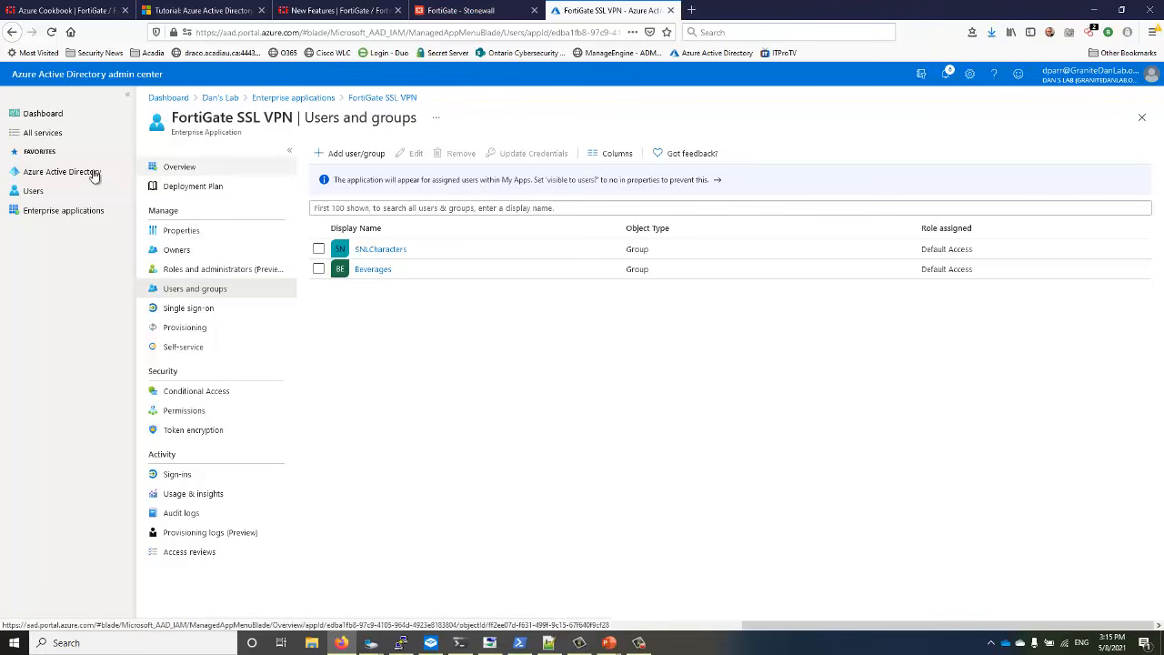
Close the Azure assignment page and open VPN > SSL-VPN Settings in FortiGate
left_click(1142, 119)
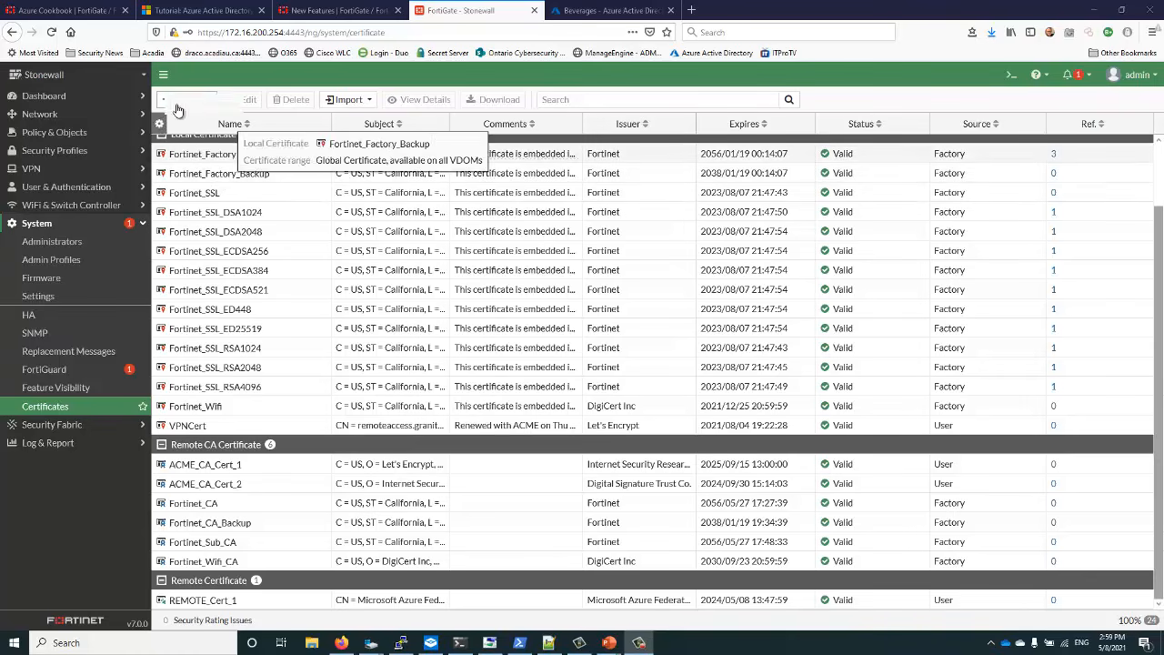
left_click(101, 170)
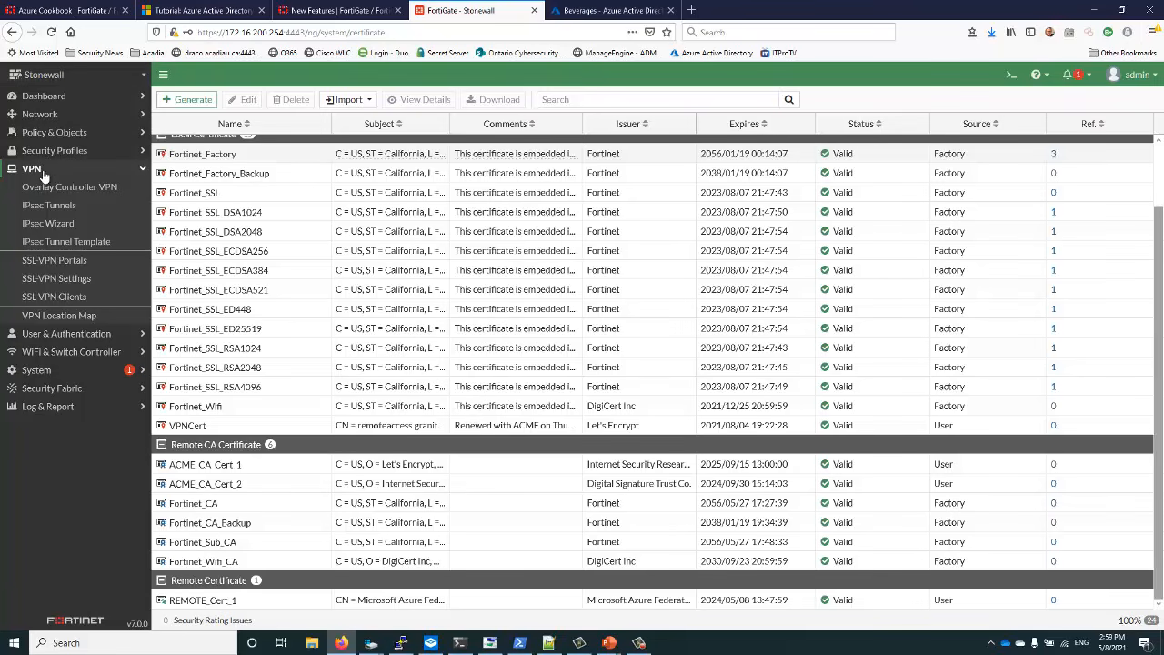
left_click(46, 280)
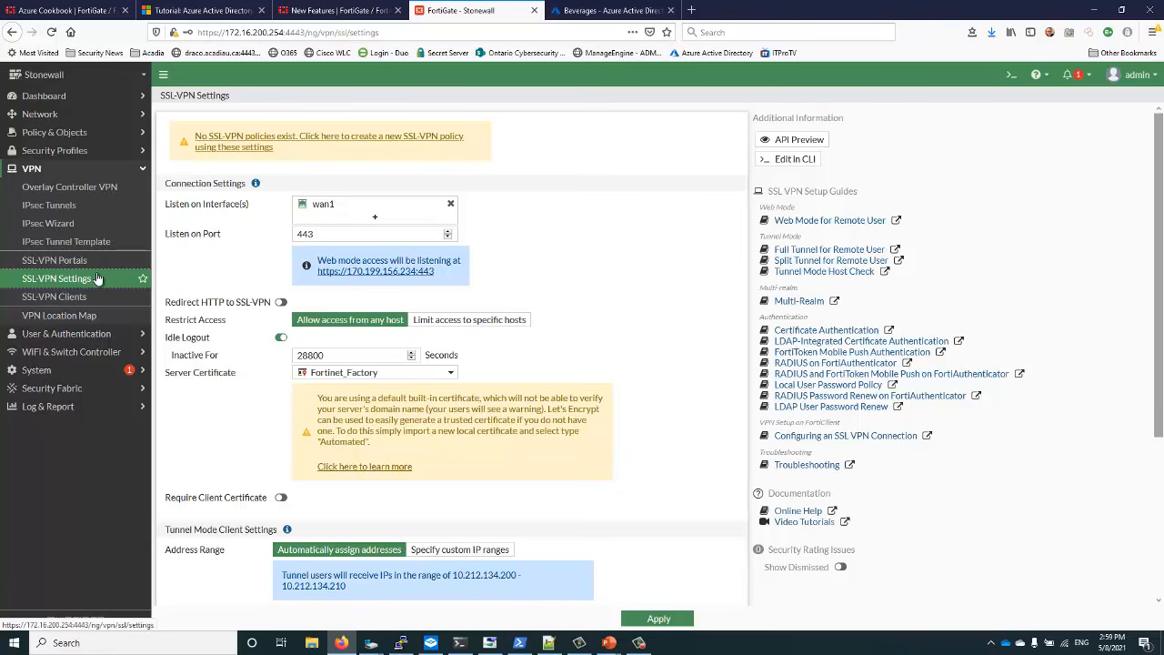
Open VPN > SSL-VPN Portals in the FortiGate sidebar
left_click(66, 263)
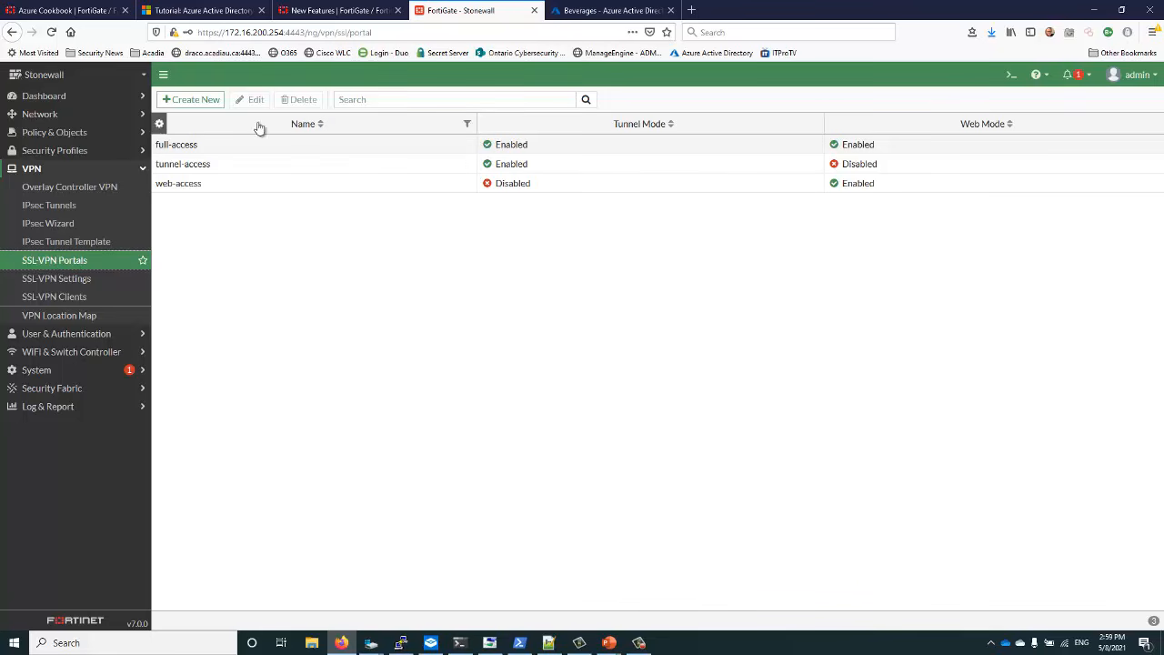
Review the tunnel-access, web-access and full-access portals, then return to SSL-VPN Settings
left_click(194, 169)
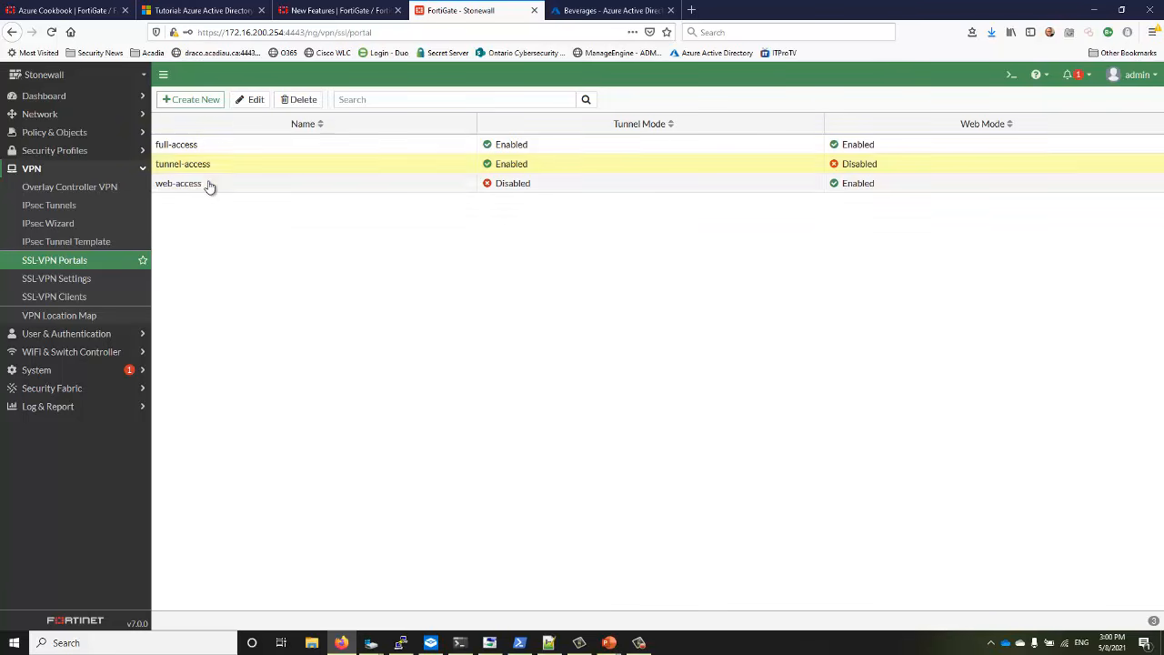
left_click(211, 184)
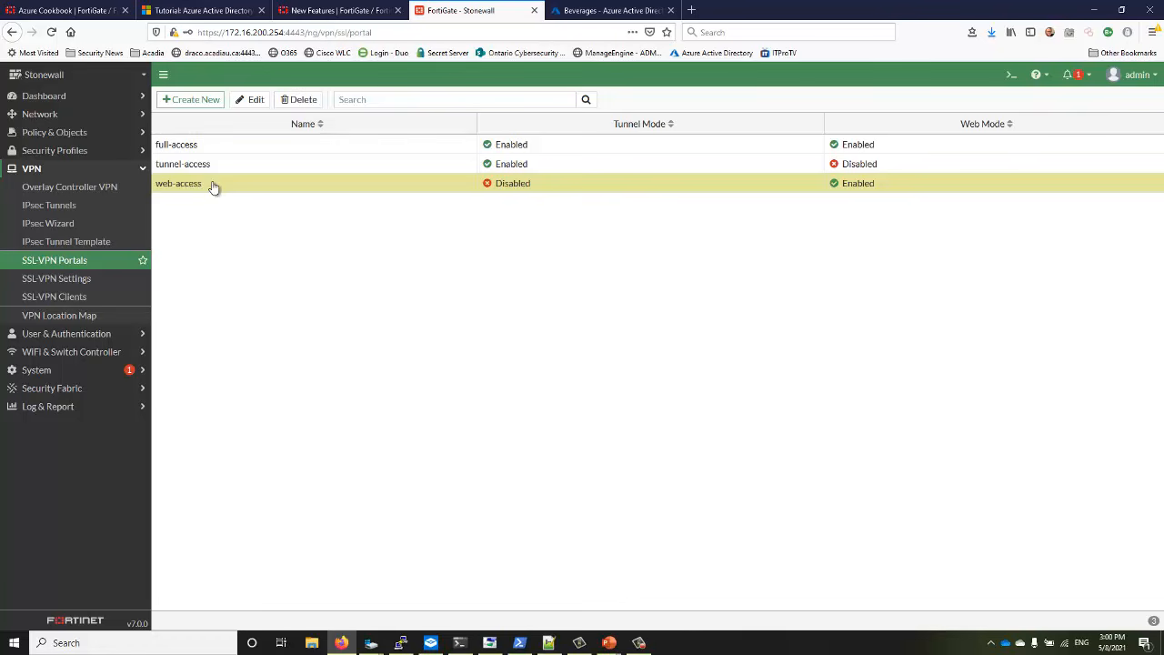
left_click(205, 150)
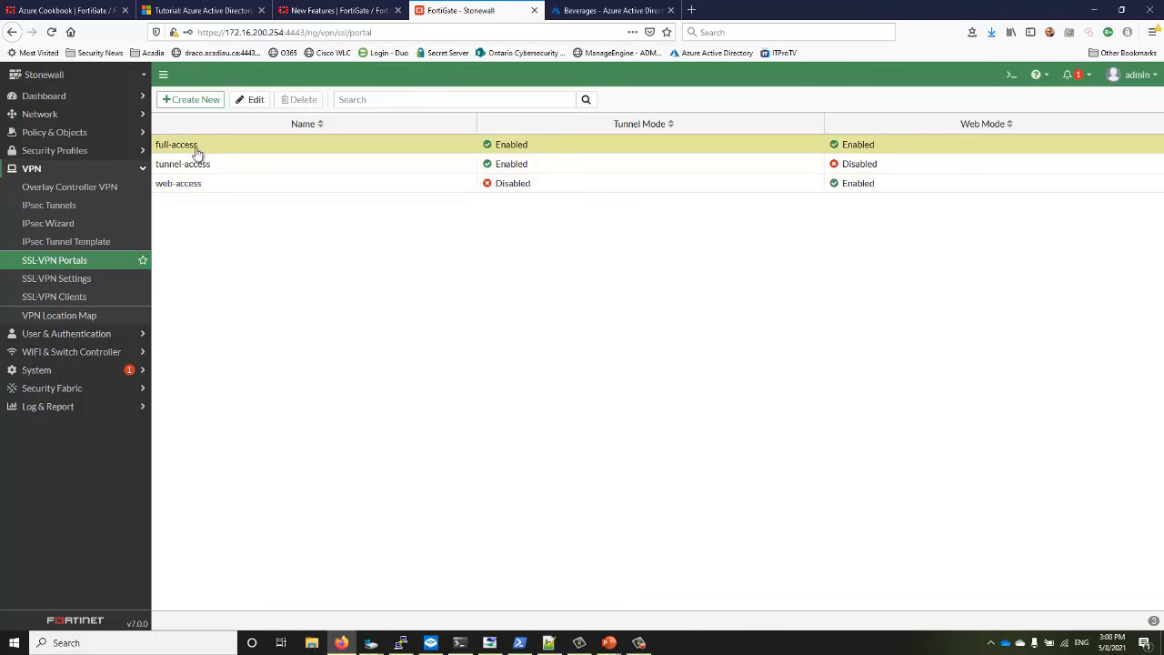
left_click(66, 262)
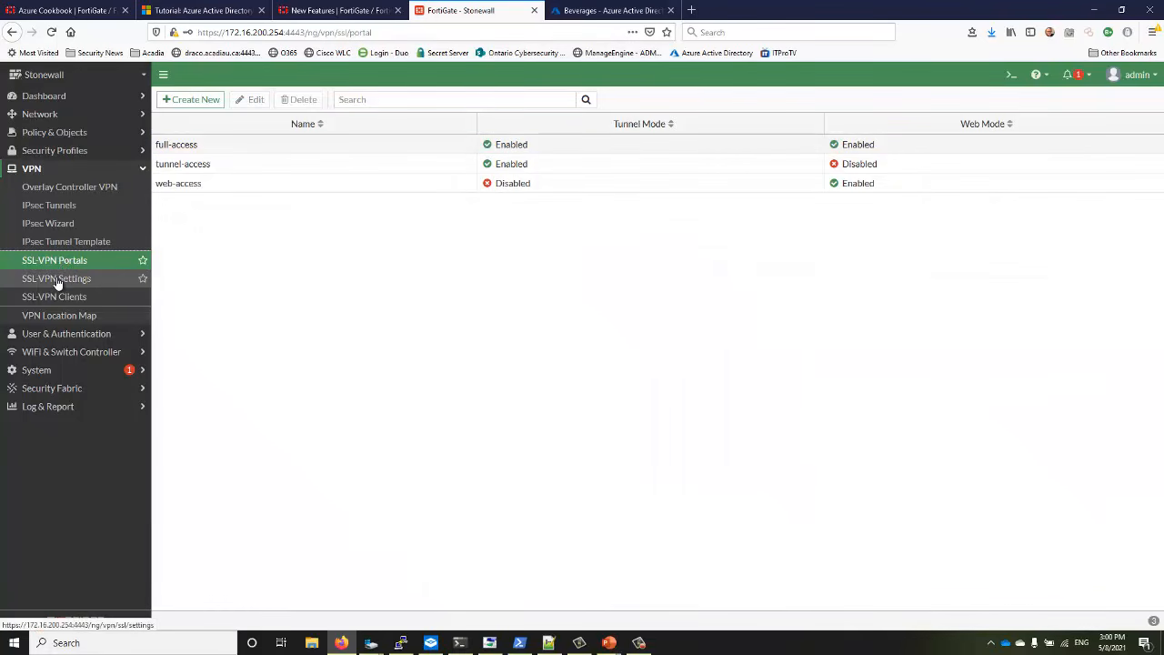
left_click(56, 281)
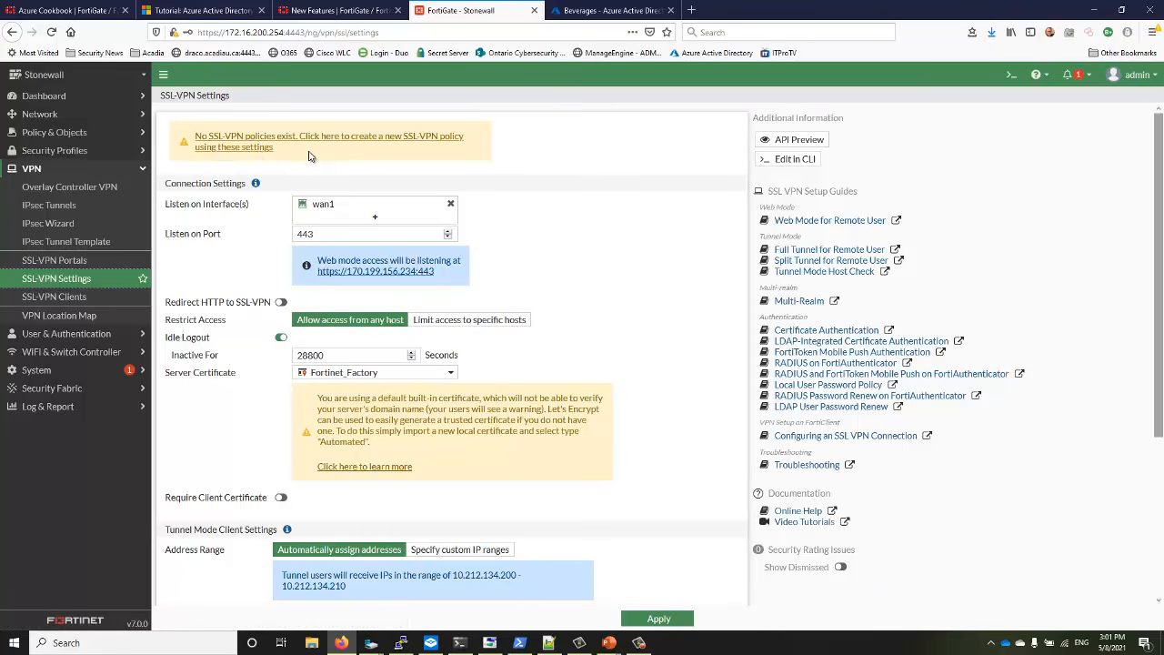
Highlight the built-in certificate warning and its Let's Encrypt suggestion
left_click_drag(319, 400, 481, 453)
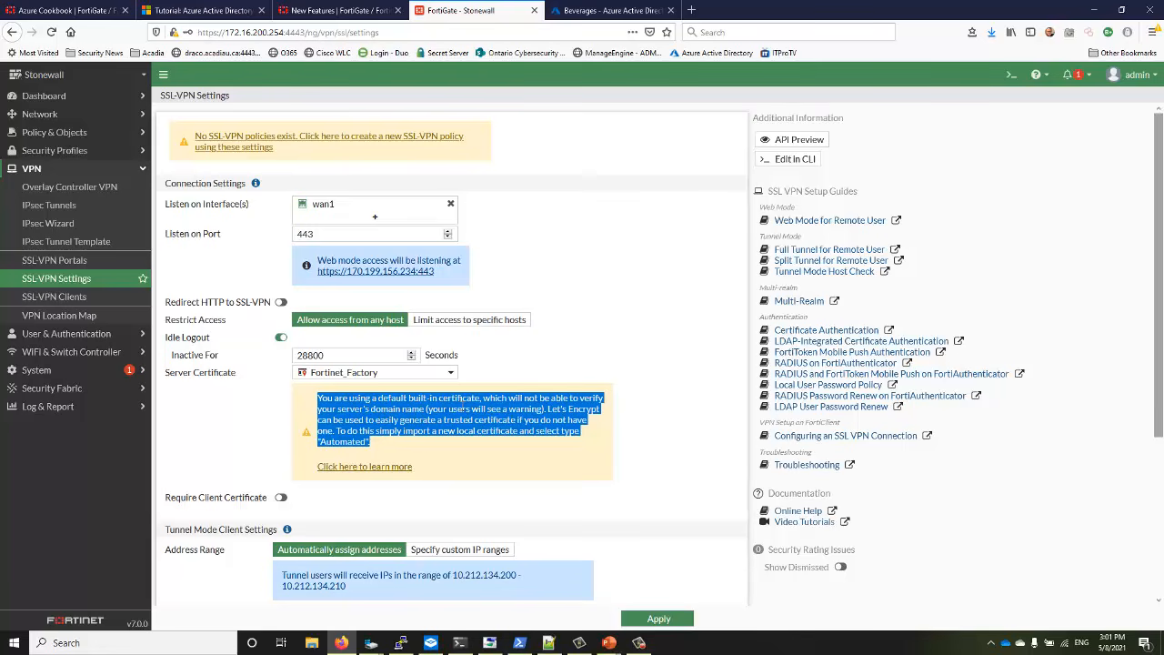
left_click(550, 415)
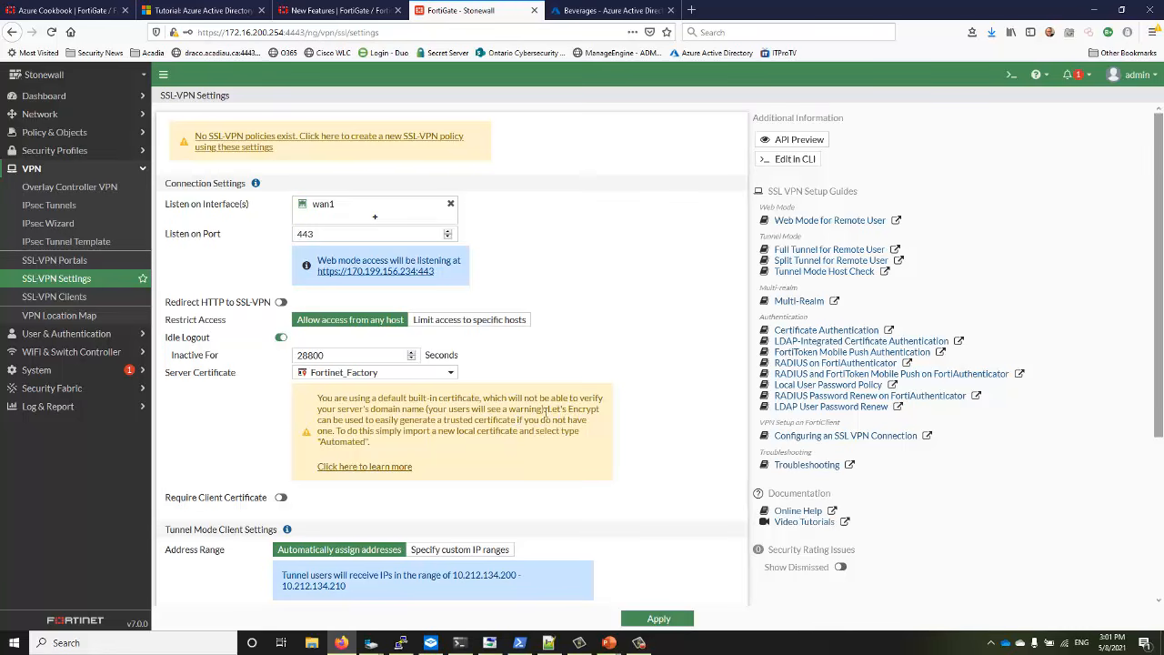
left_click_drag(547, 409, 582, 432)
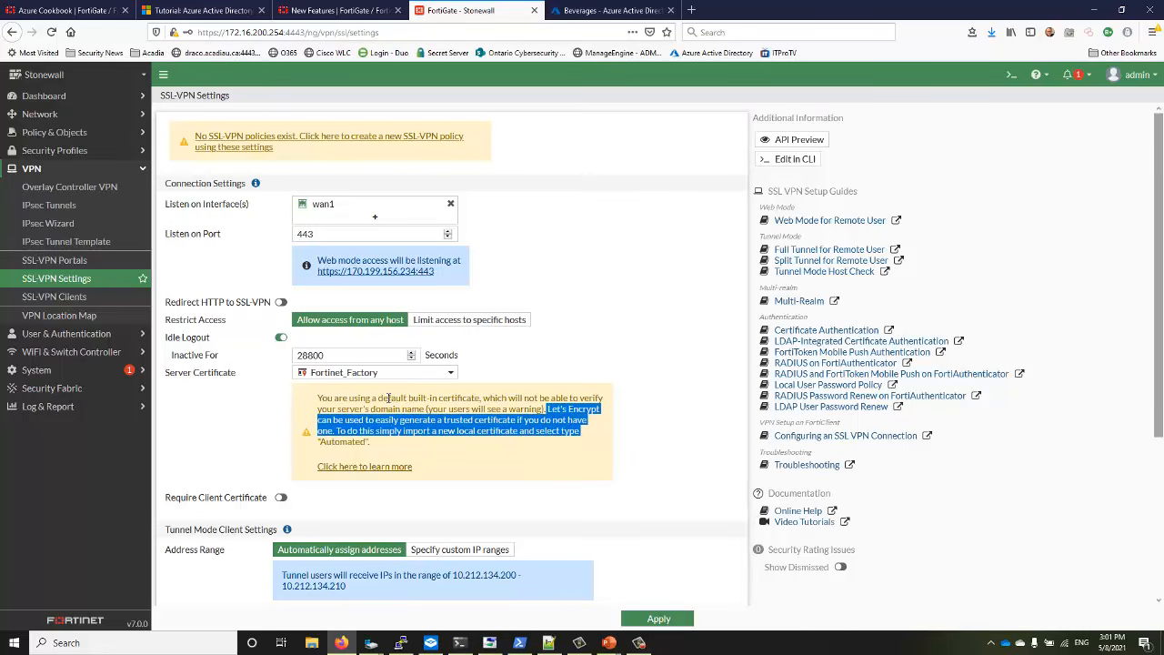
Switch the SSL-VPN server certificate from Fortinet_Factory to VPNCert
left_click(414, 378)
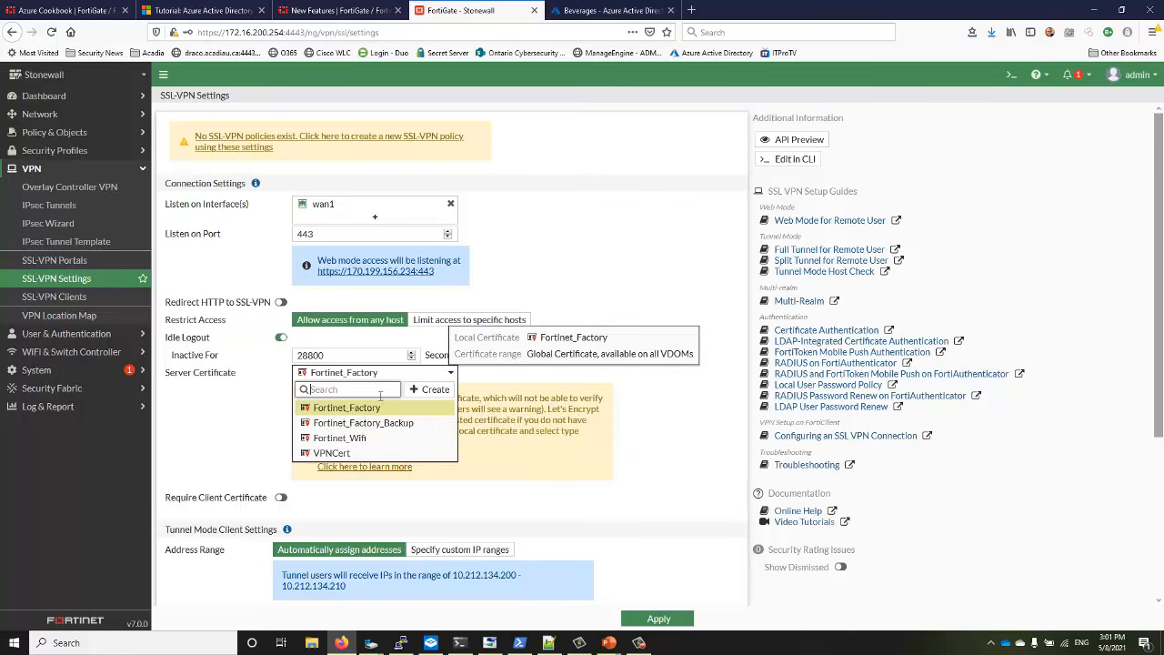
left_click(345, 452)
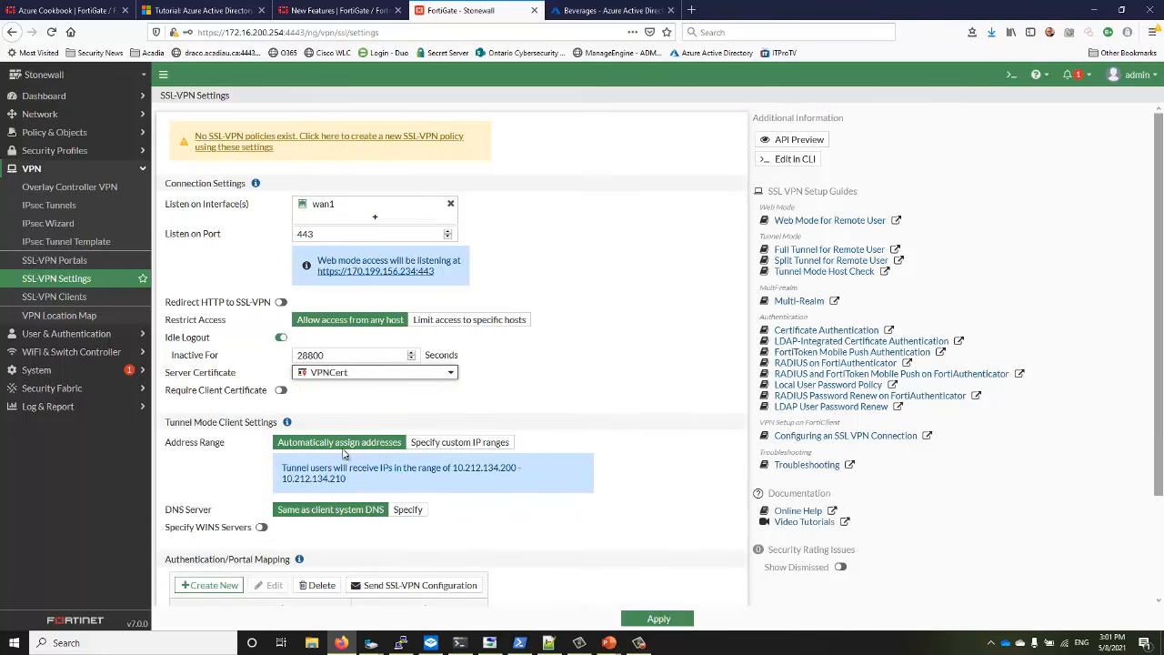
left_click(341, 419)
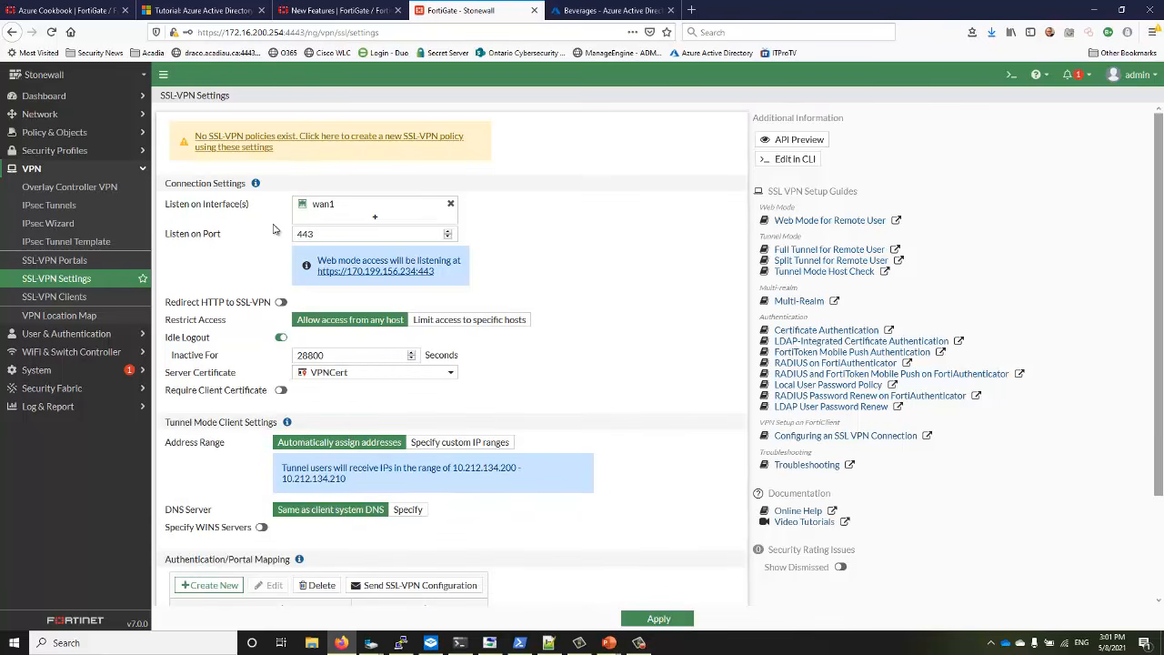
scroll(309, 391, "down", 3)
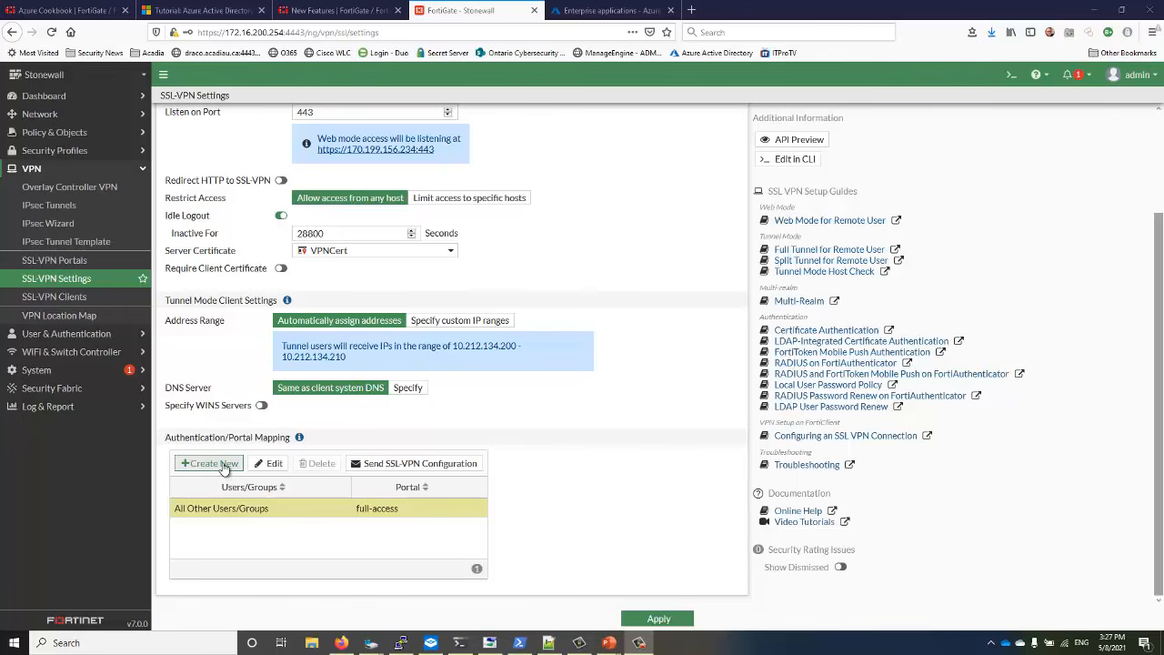
Map AAD-Beverages and AAD-SNL to the full-access portal and apply the SSL-VPN settings
left_click(209, 464)
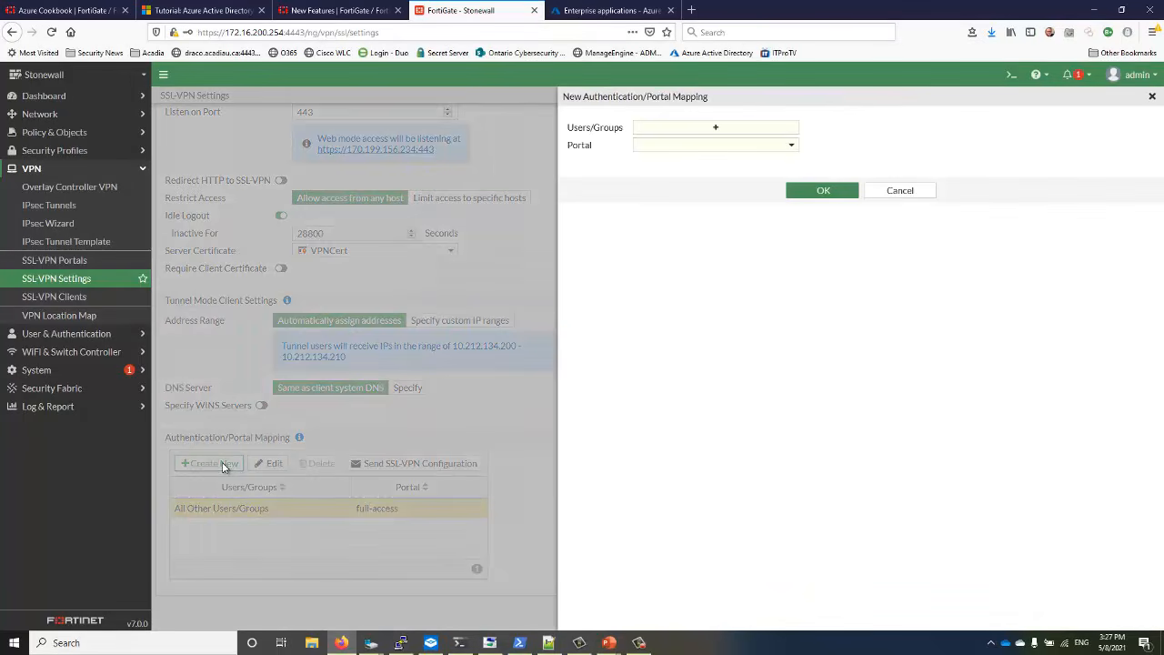
left_click(715, 129)
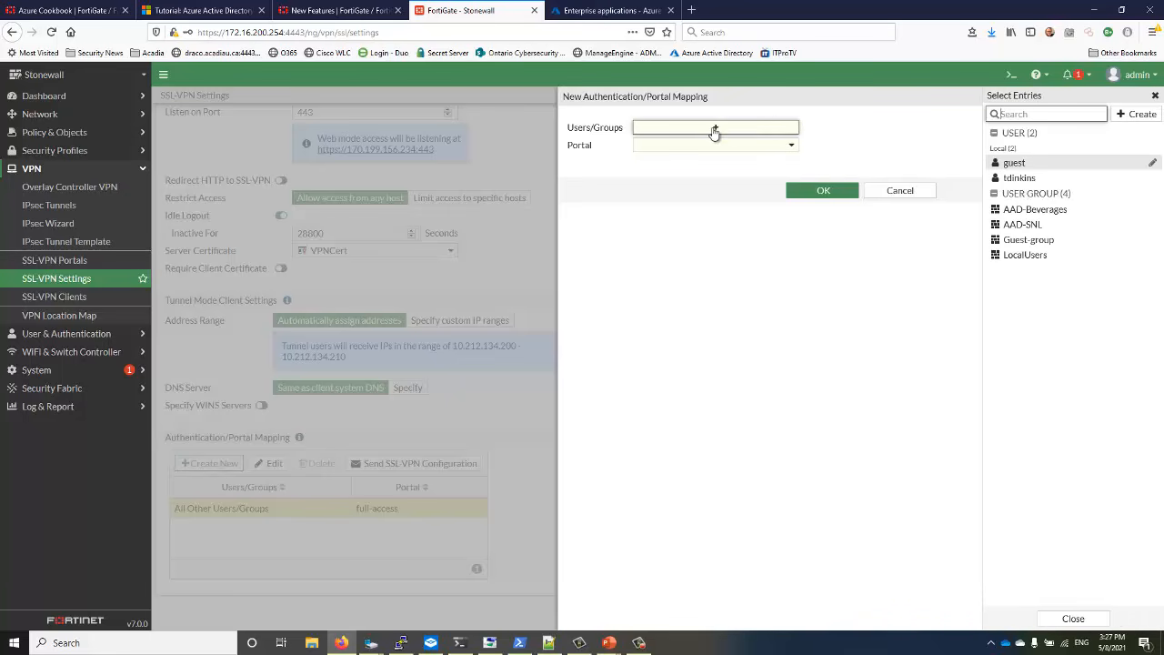
mouse_move(1006, 216)
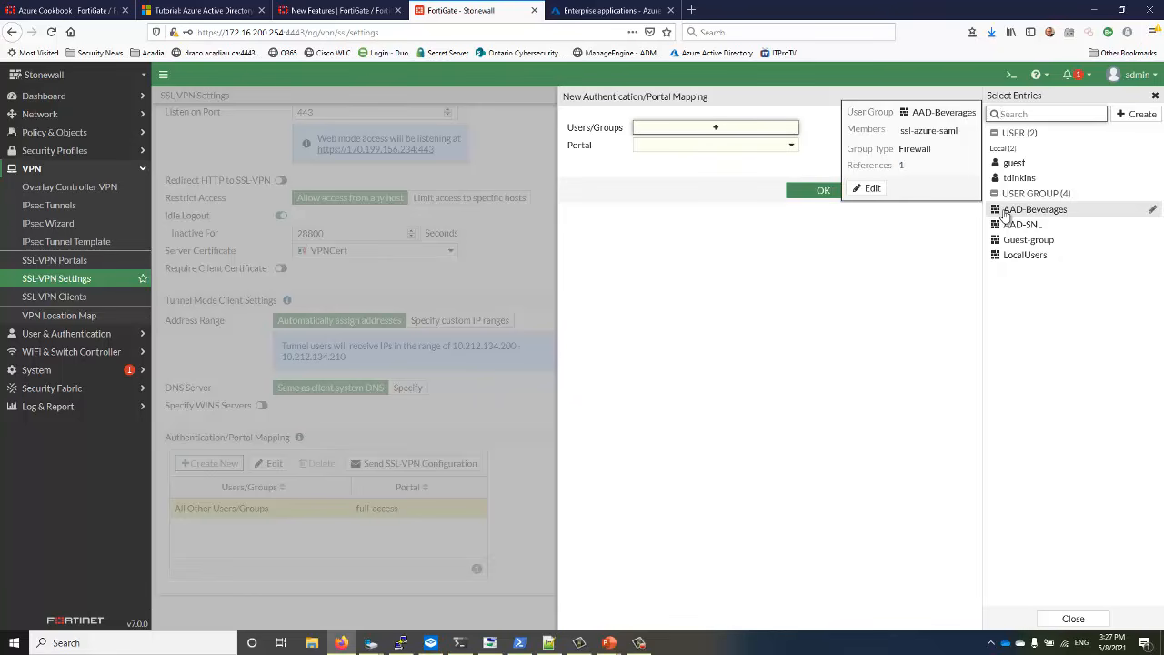
left_click(1007, 215)
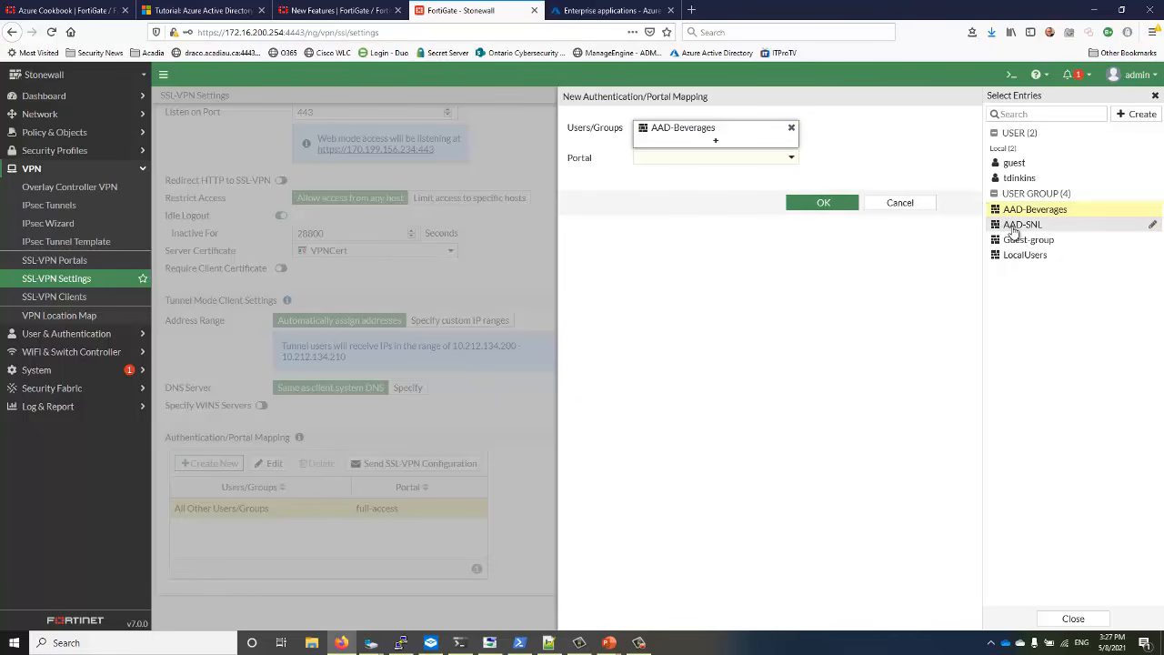
left_click(1014, 229)
left_click(719, 172)
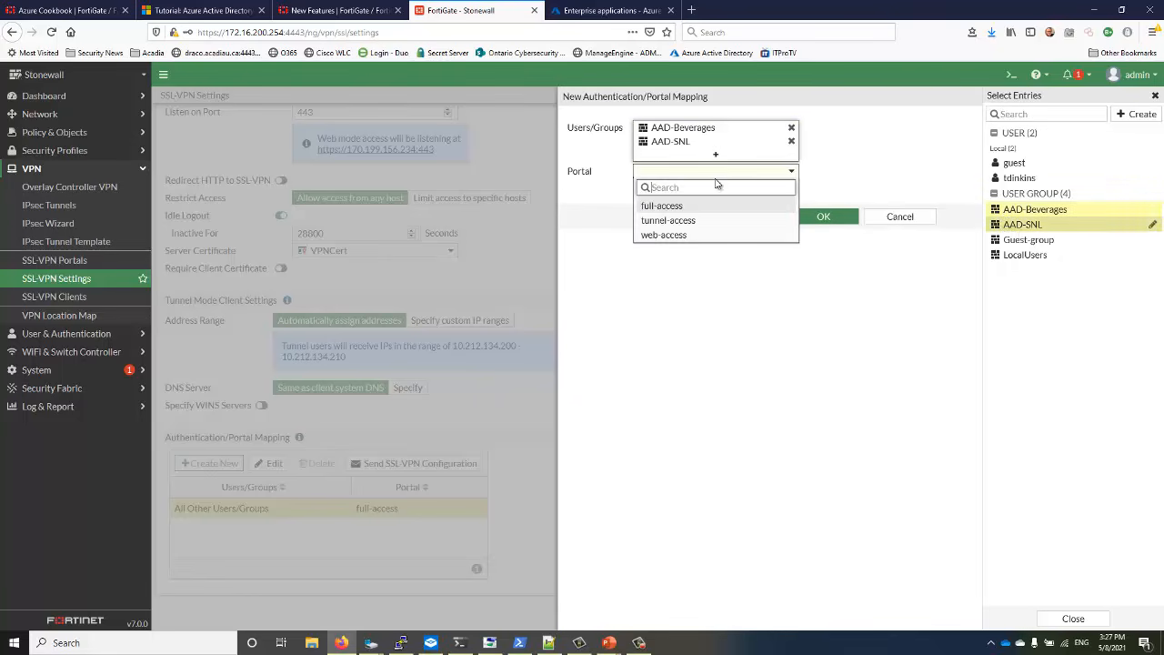
left_click(667, 207)
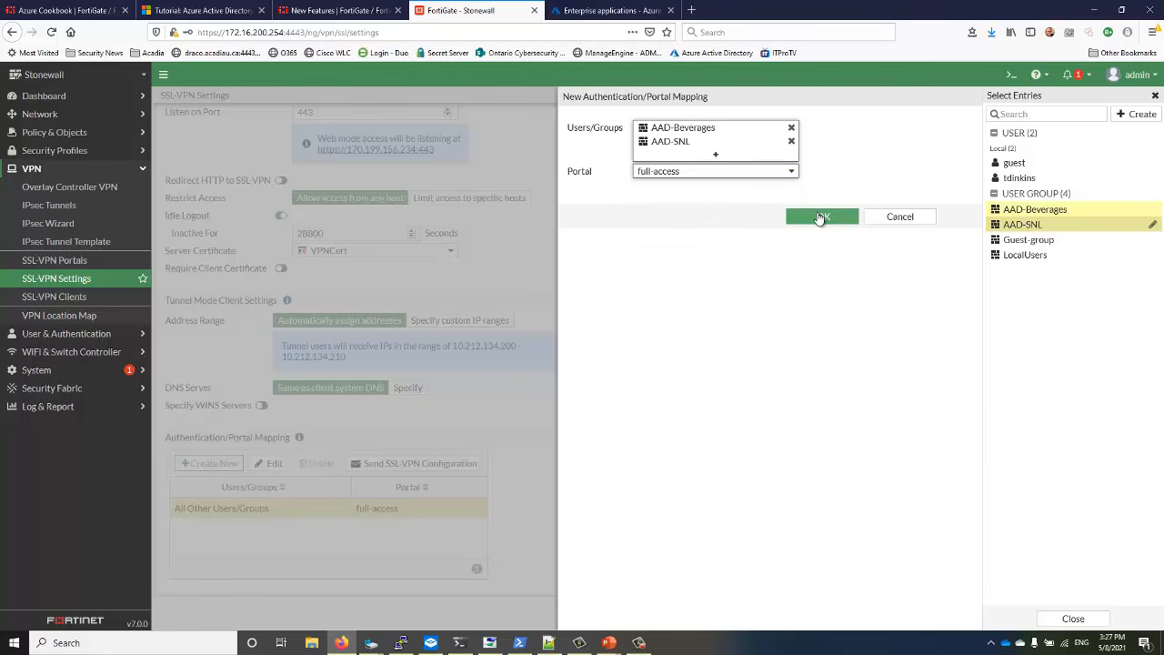
left_click(822, 217)
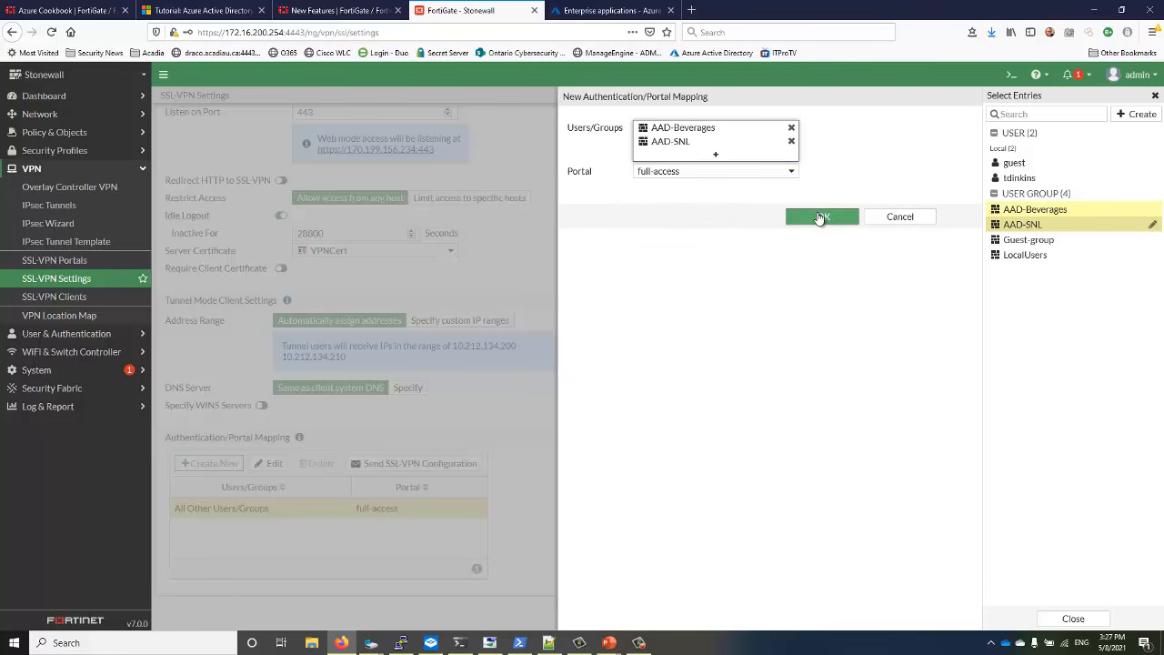
left_click(821, 218)
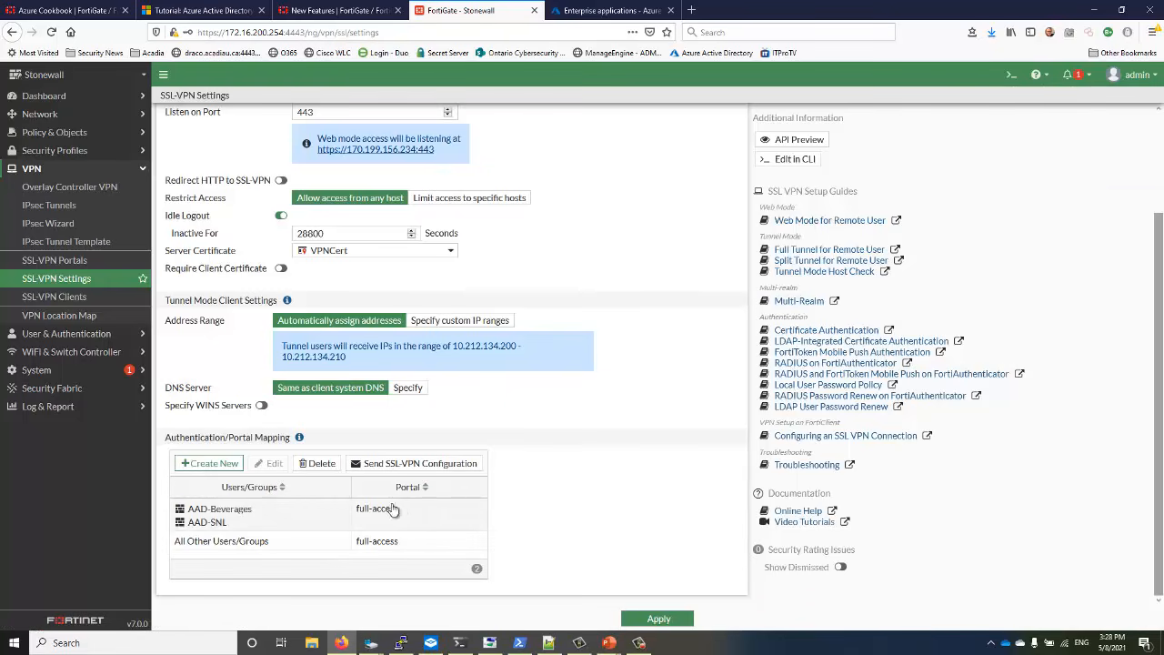
left_click(658, 619)
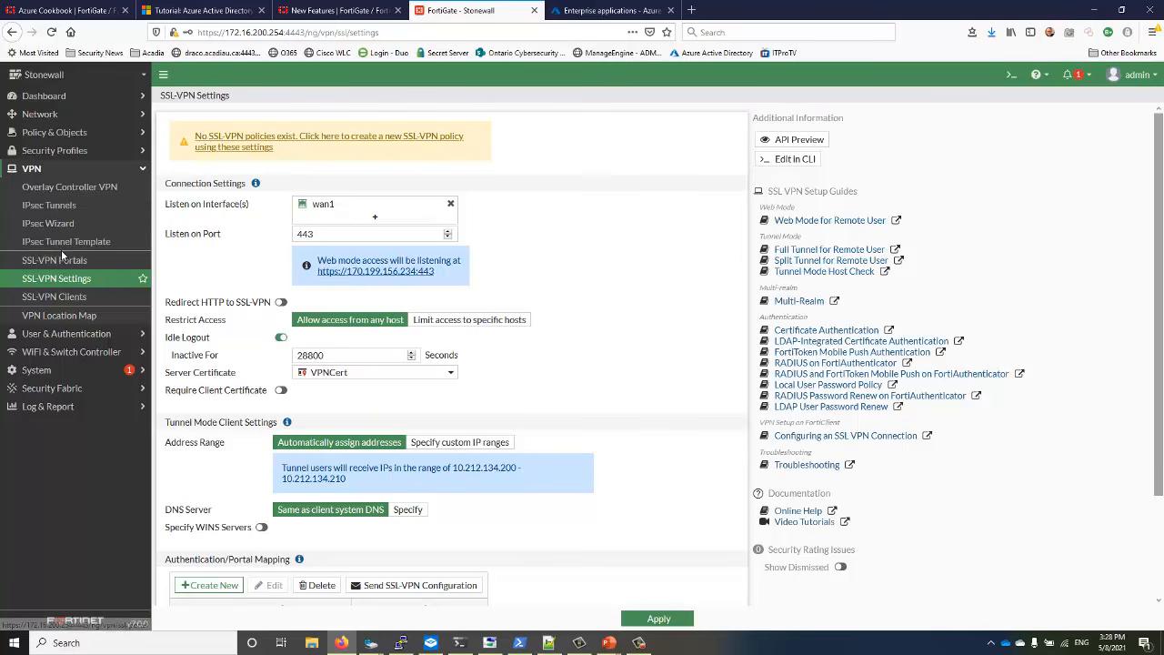
Go to Policy & Objects > Firewall Policy and start a new policy
left_click(54, 134)
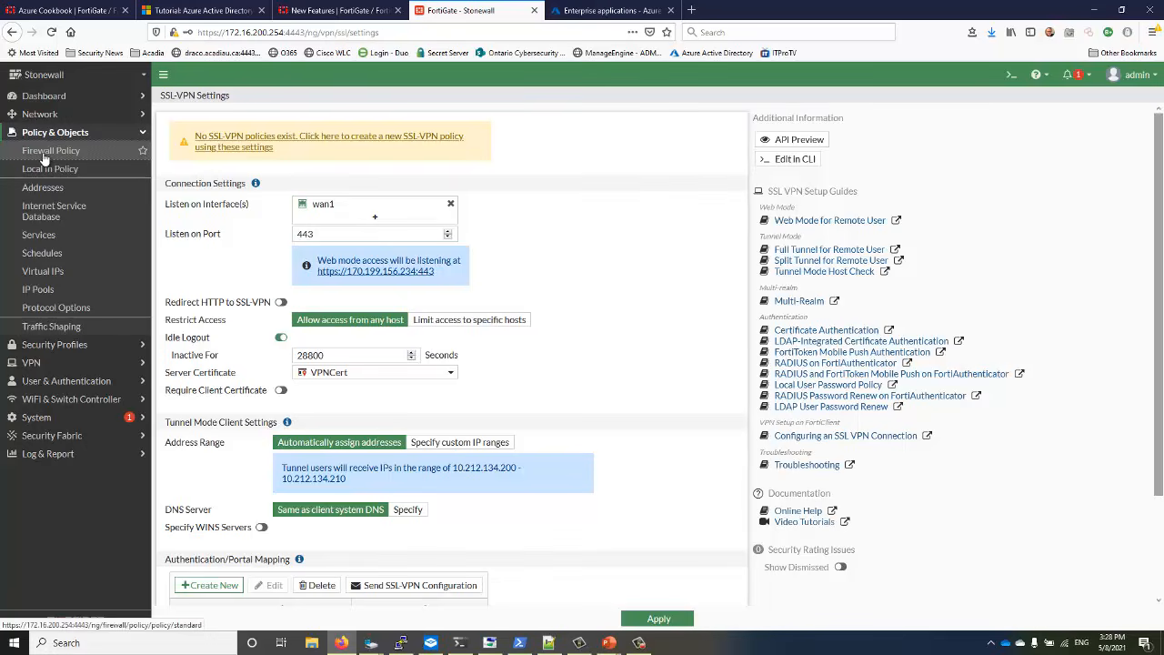
left_click(44, 155)
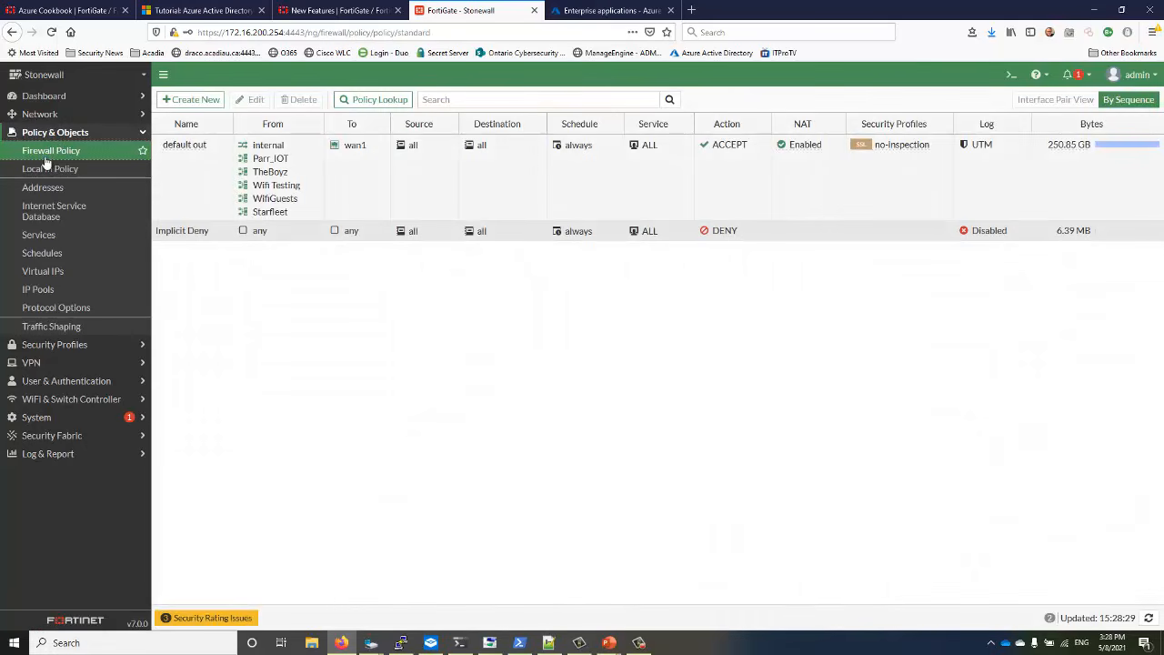
left_click(189, 100)
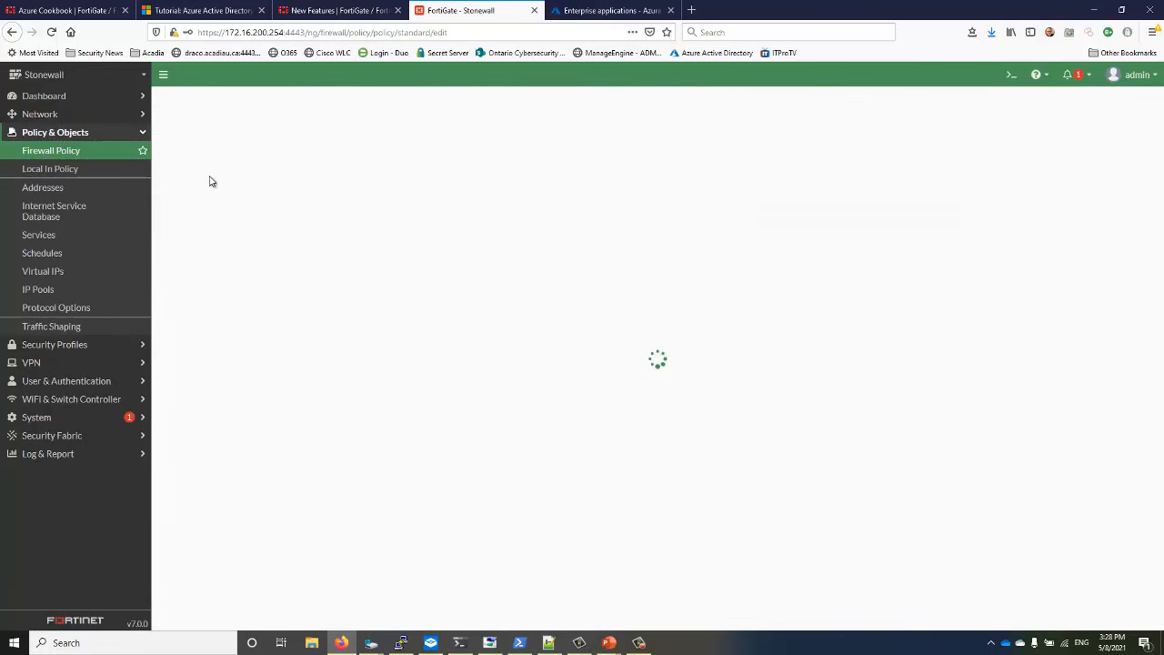
Name the policy 'SNL - VPN Access', incoming ssl.root tunnel interface, outgoing internal
left_click(318, 136)
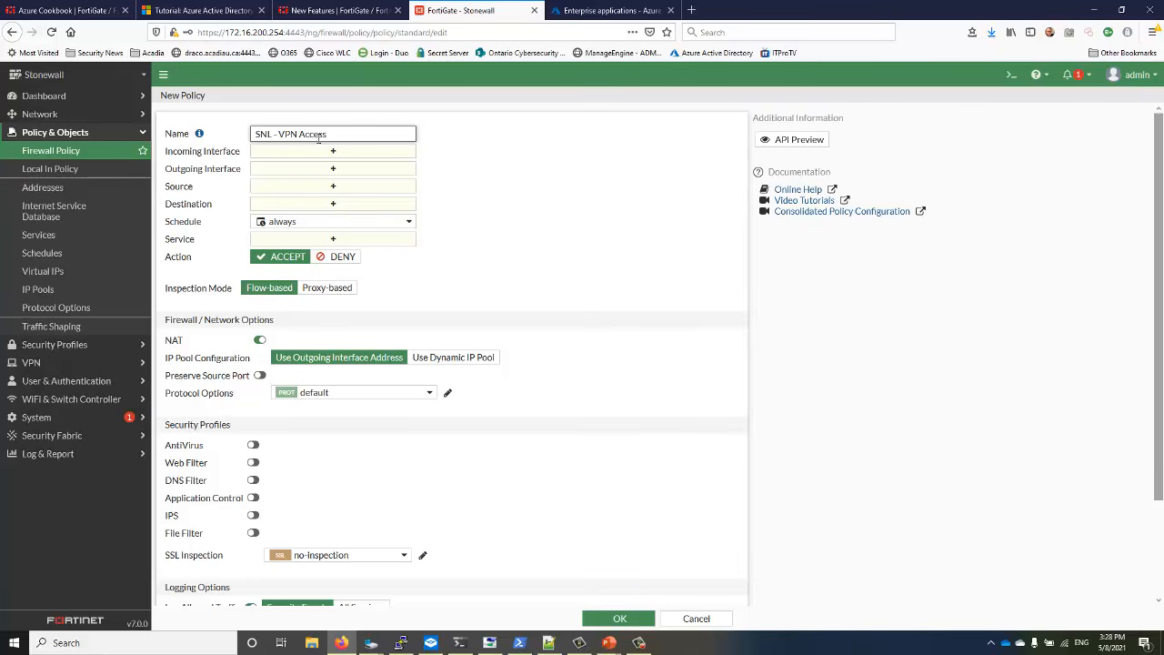
left_click(333, 151)
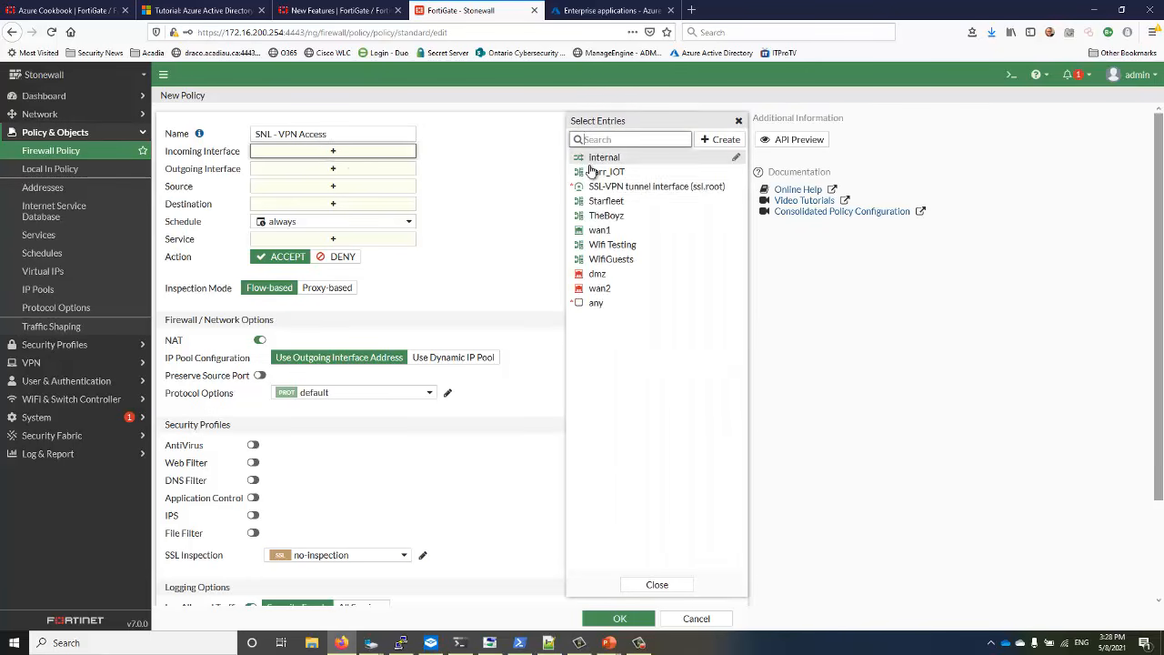
left_click(601, 186)
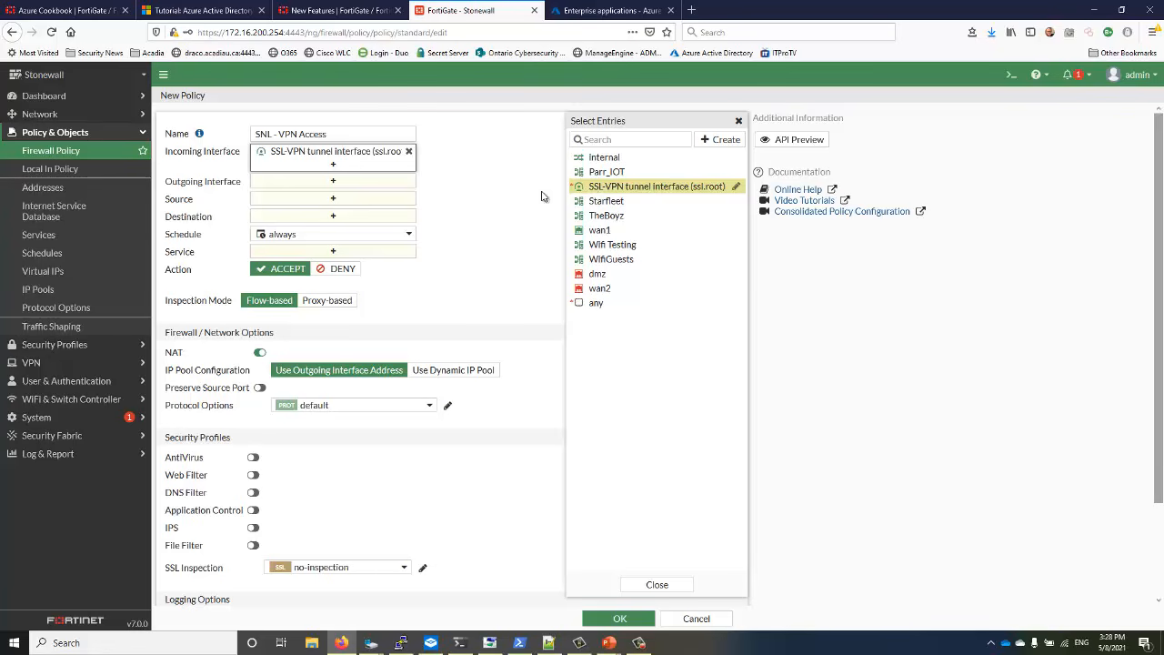
left_click(668, 585)
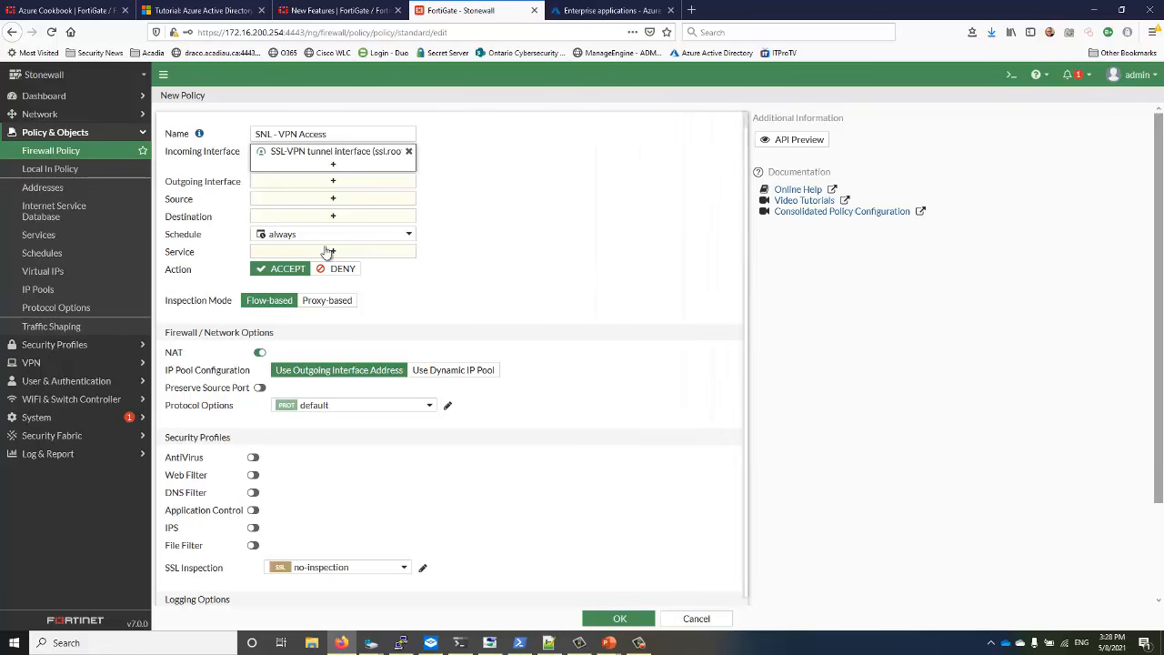
left_click(333, 181)
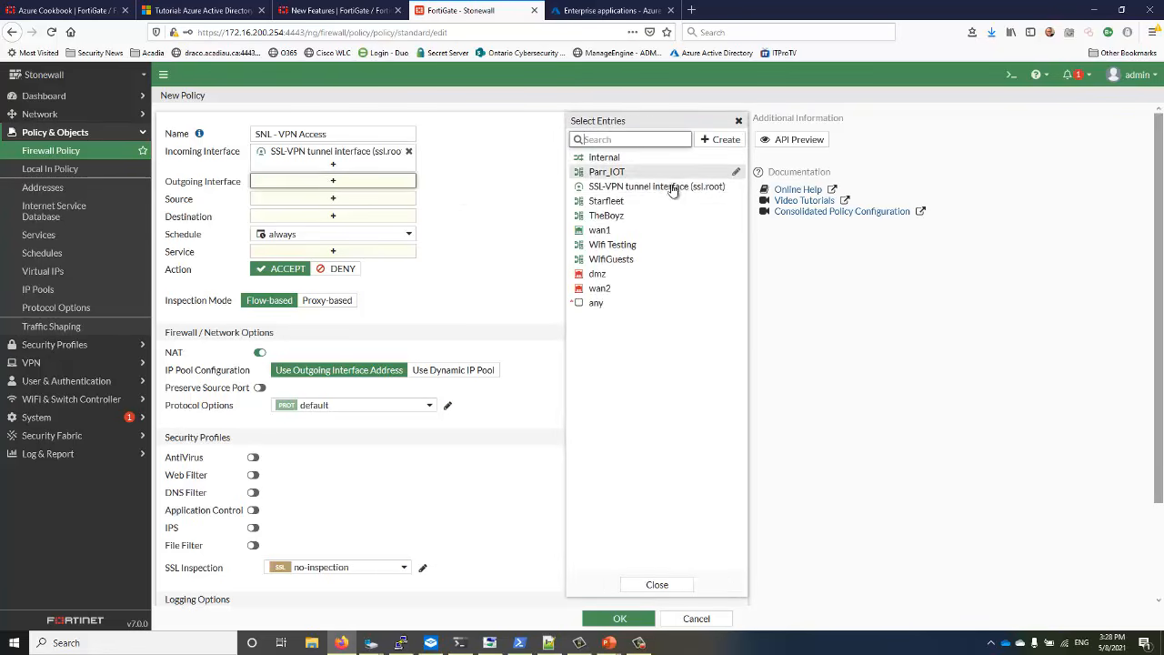
mouse_move(604, 174)
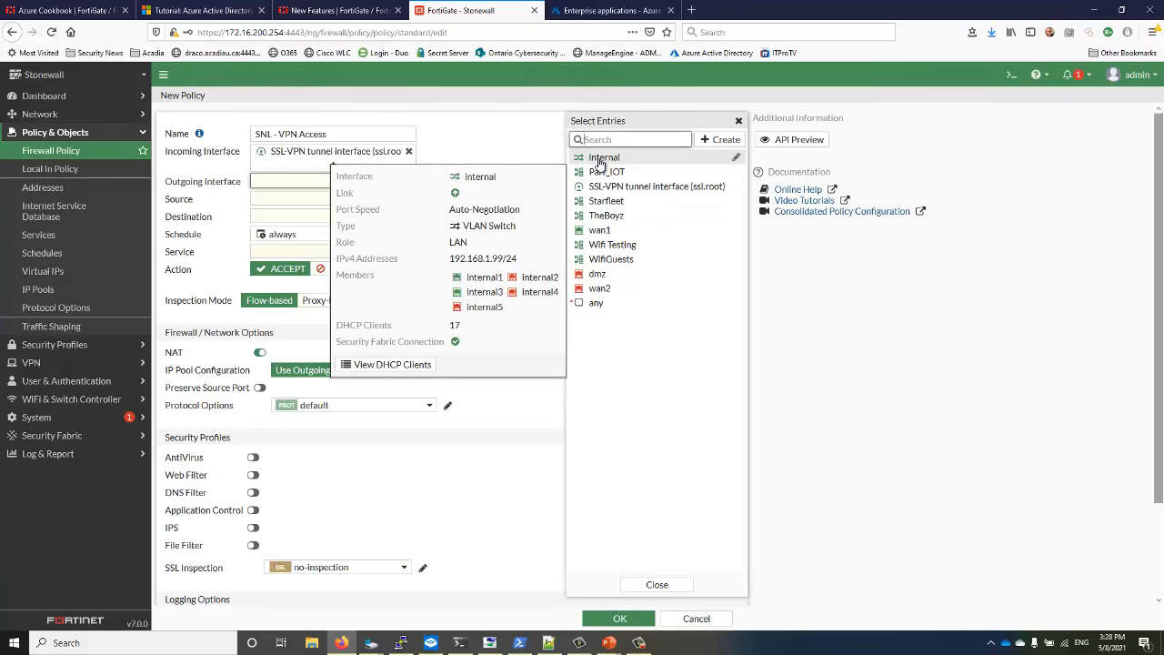
left_click(600, 163)
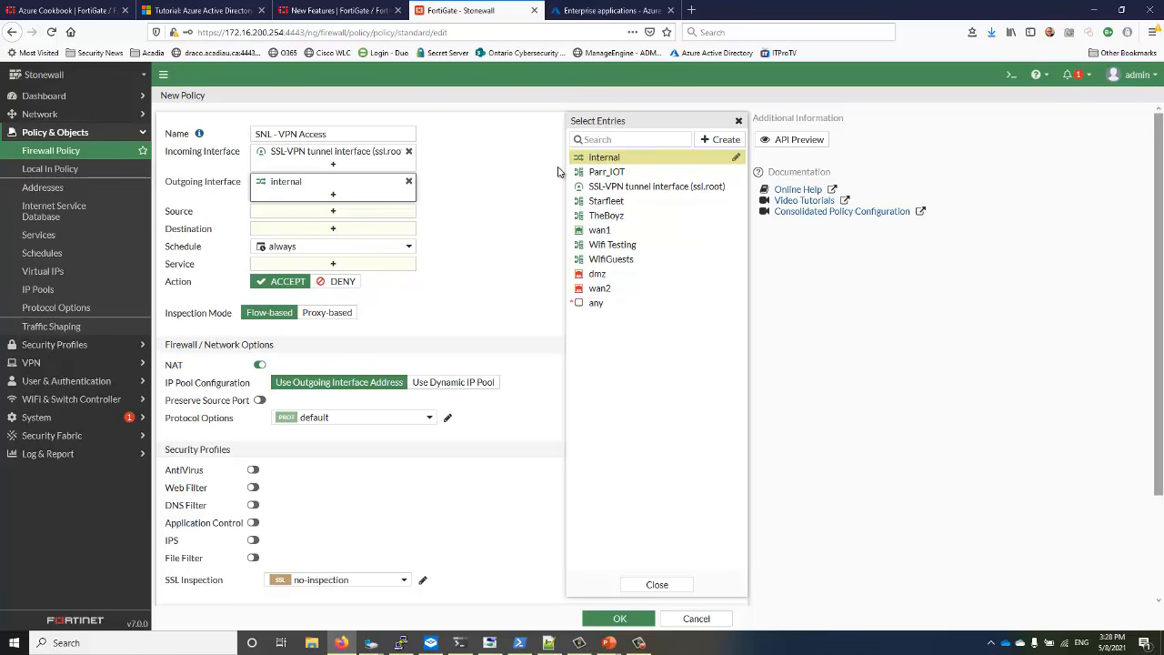
mouse_move(310, 185)
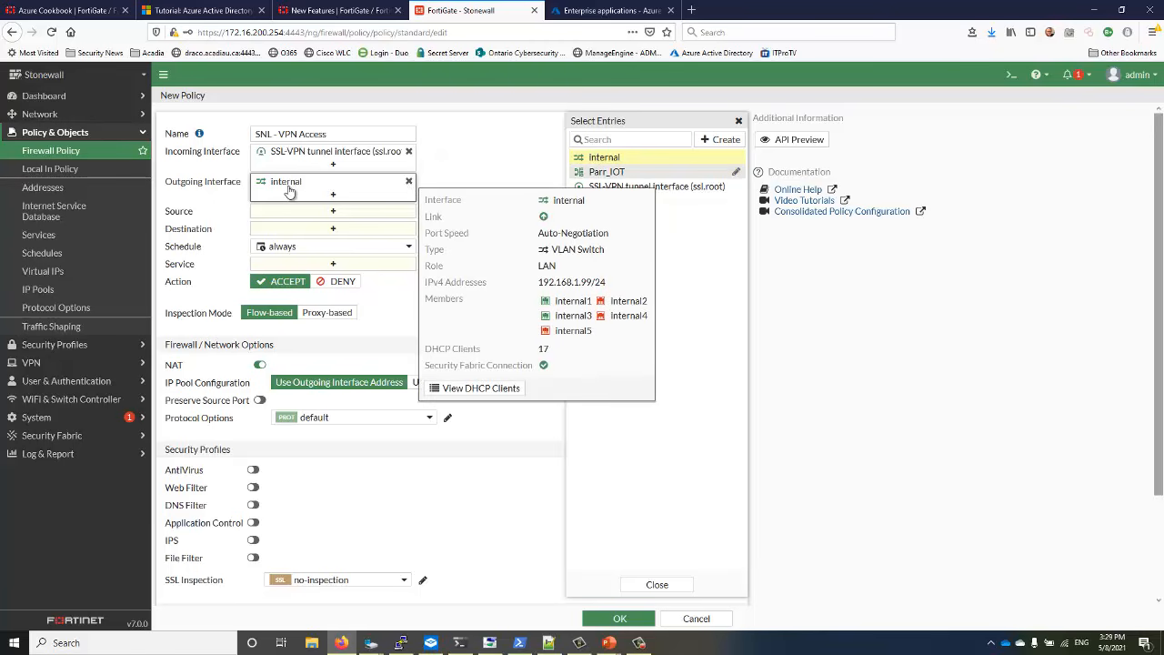
left_click(332, 213)
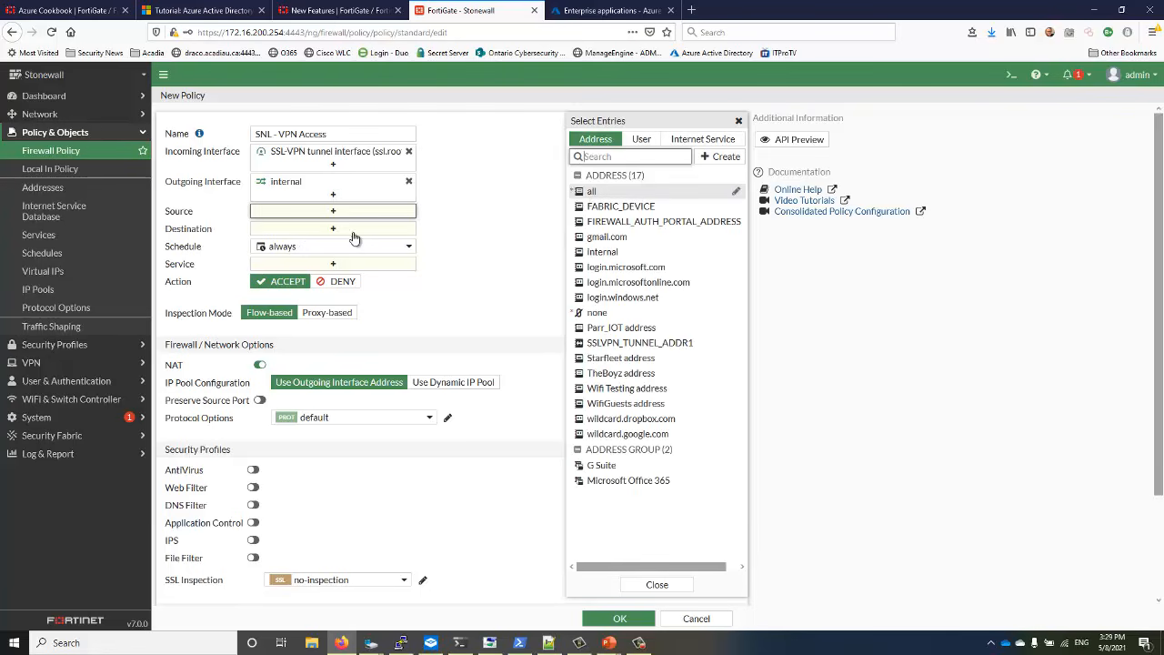
Set the policy source to all plus the AAD-SNL user group
left_click(591, 193)
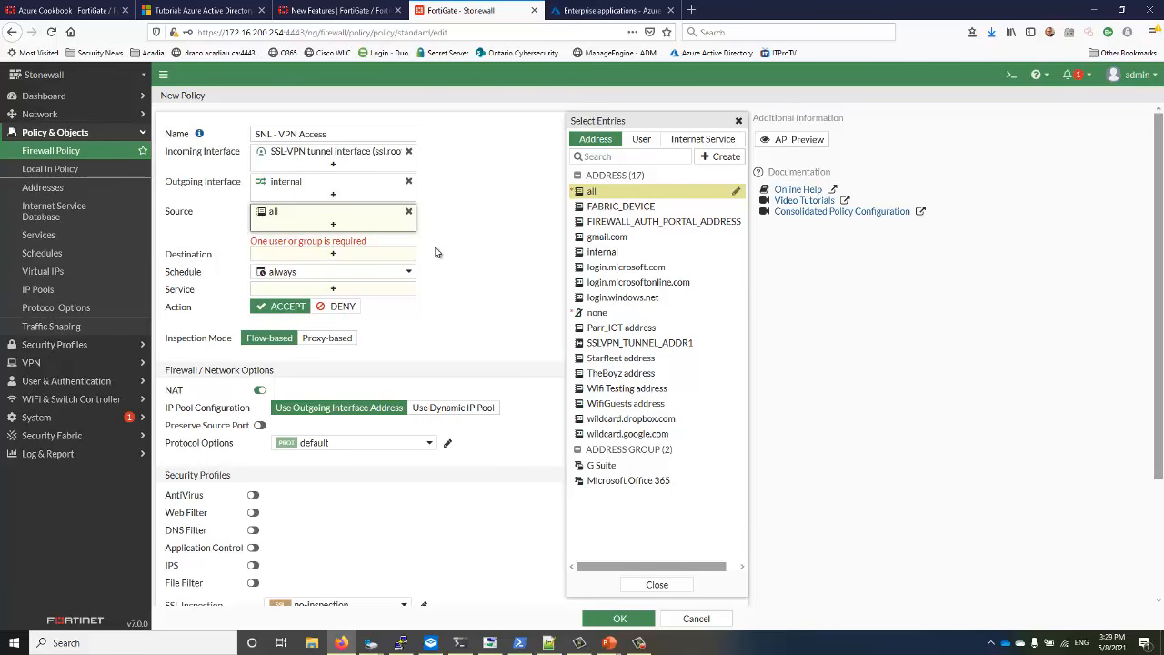
left_click(642, 143)
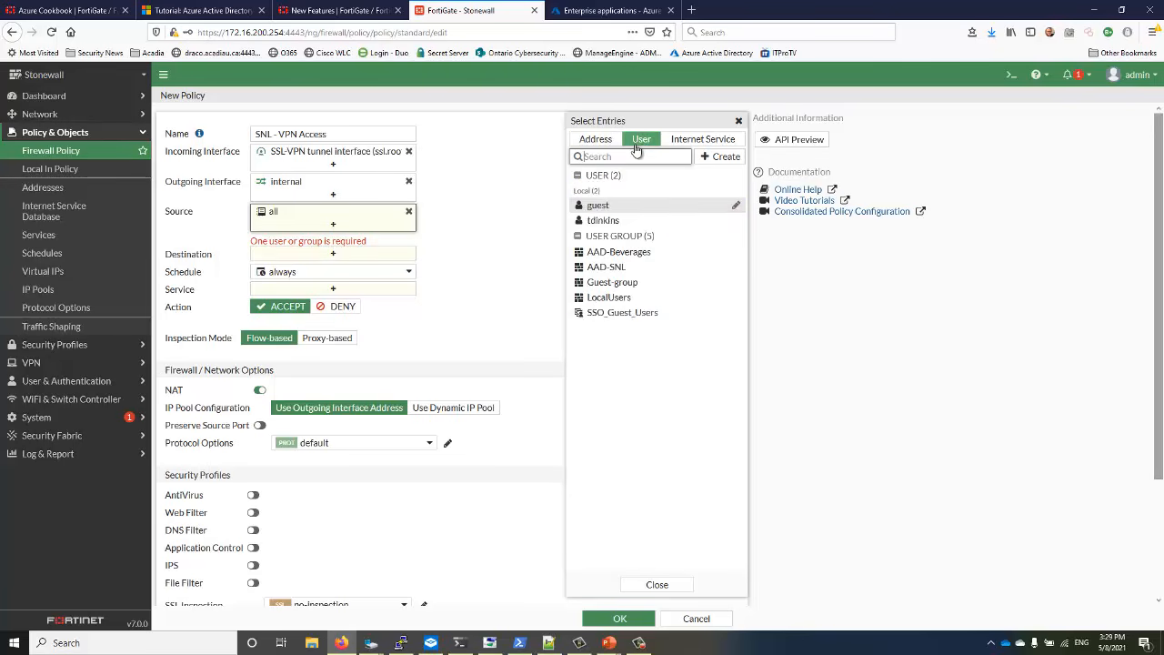
left_click(588, 268)
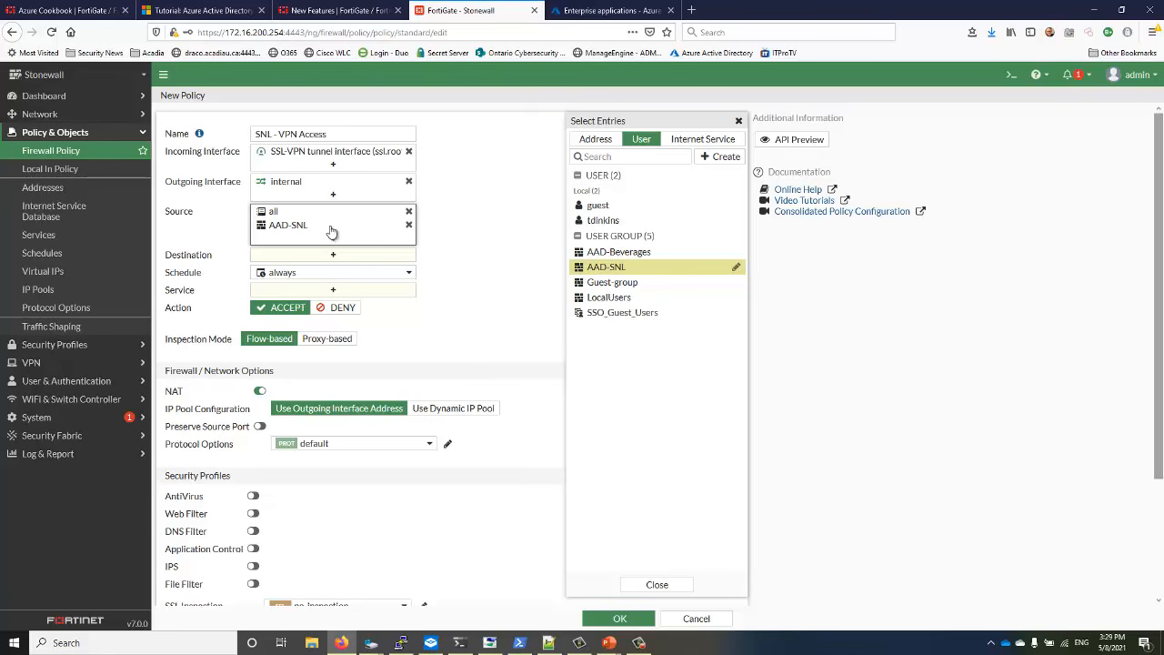
mouse_move(325, 234)
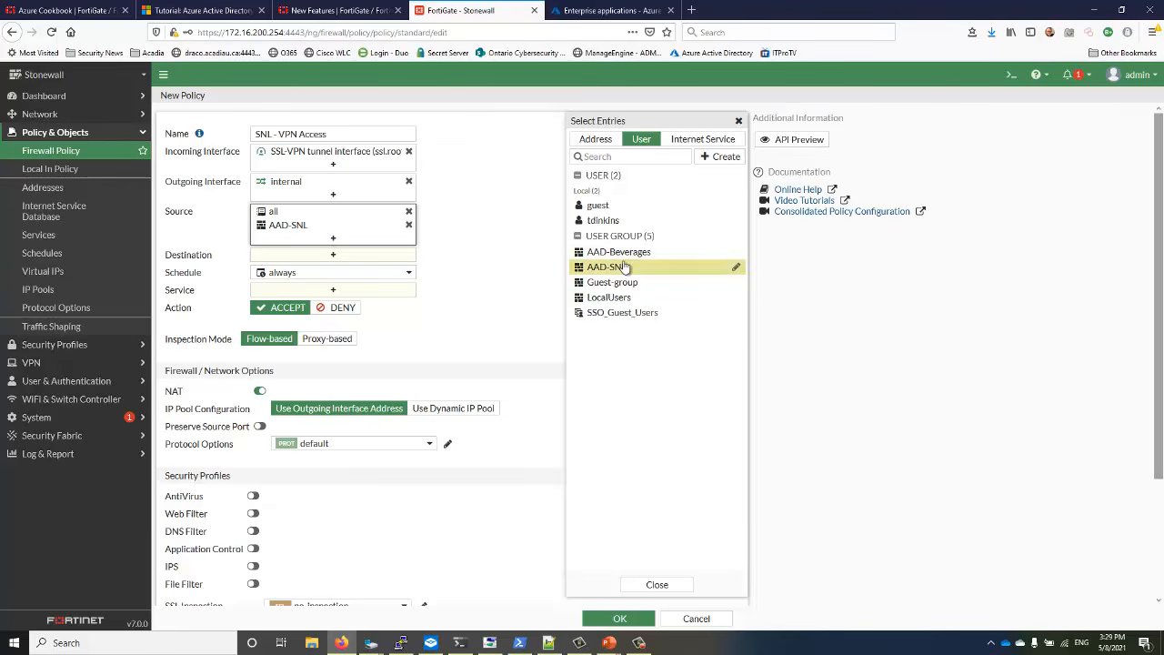
left_click(658, 585)
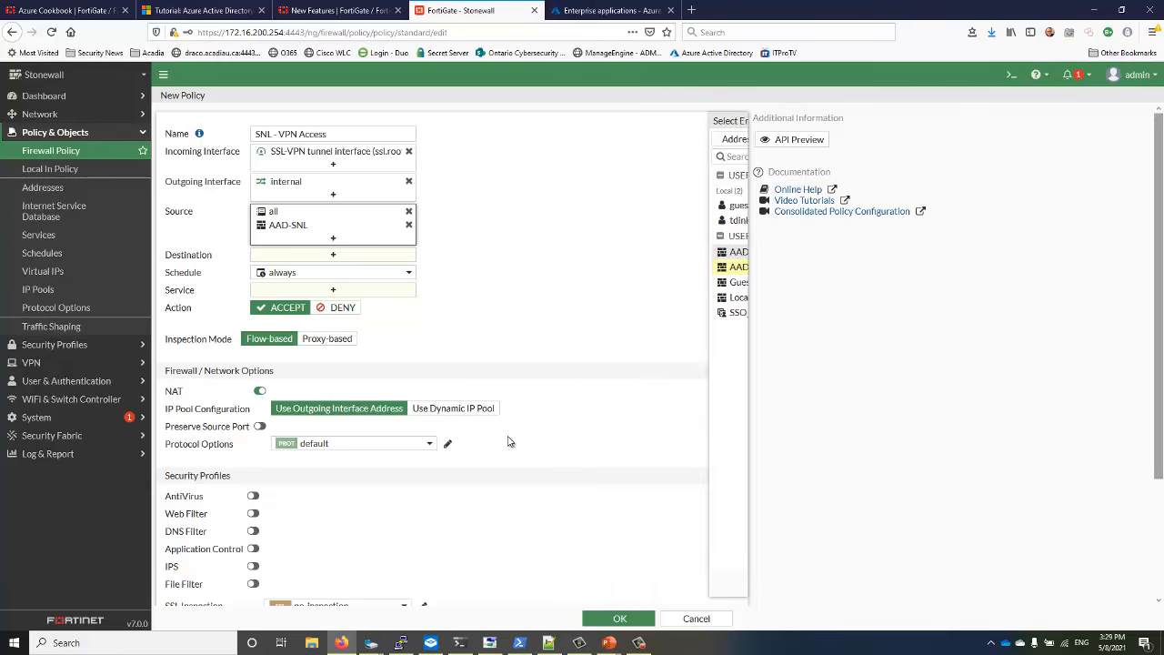
left_click(333, 258)
Set destination to all, allow HTTP, HTTPS and SSH, and disable NAT
left_click(582, 192)
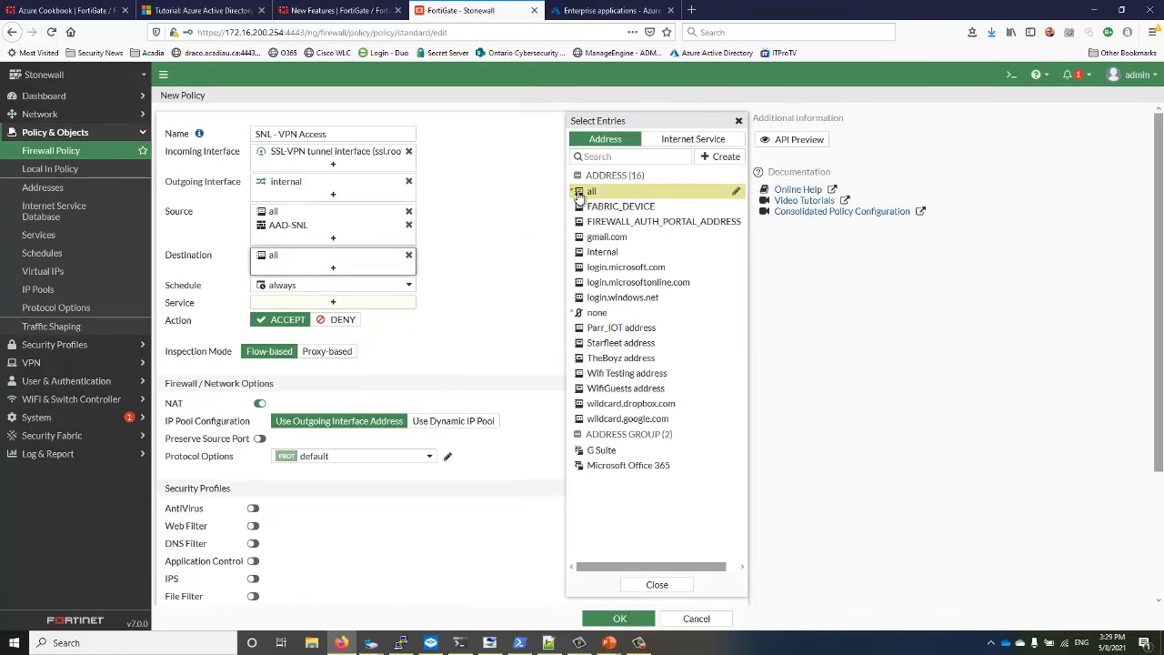
left_click(333, 302)
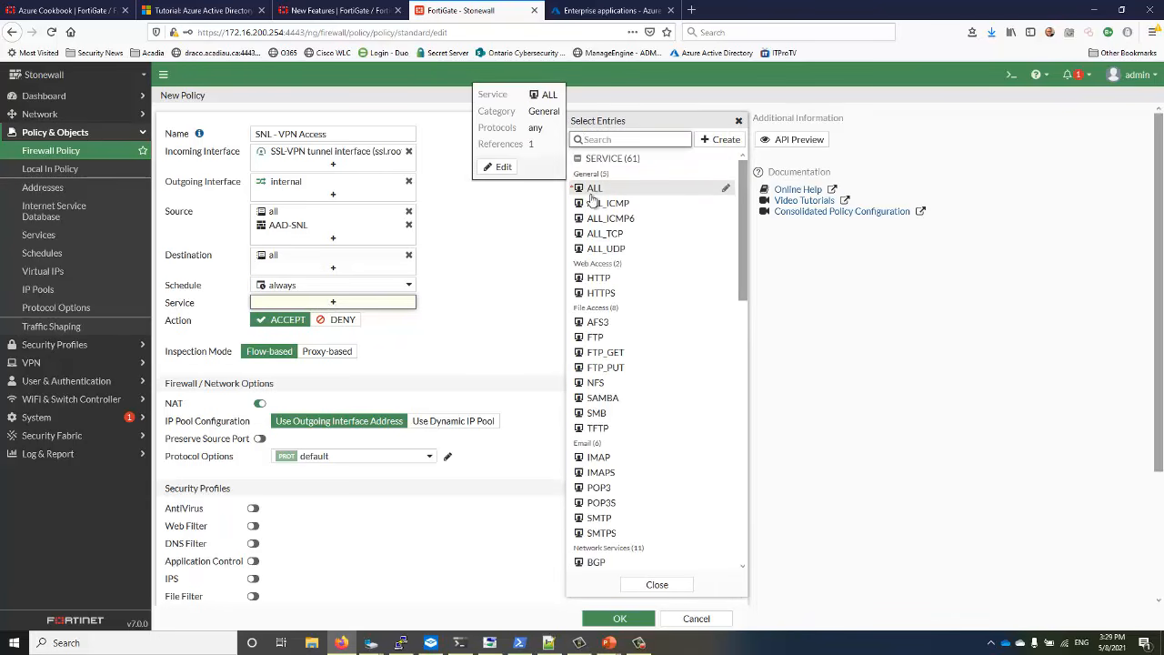
left_click(598, 278)
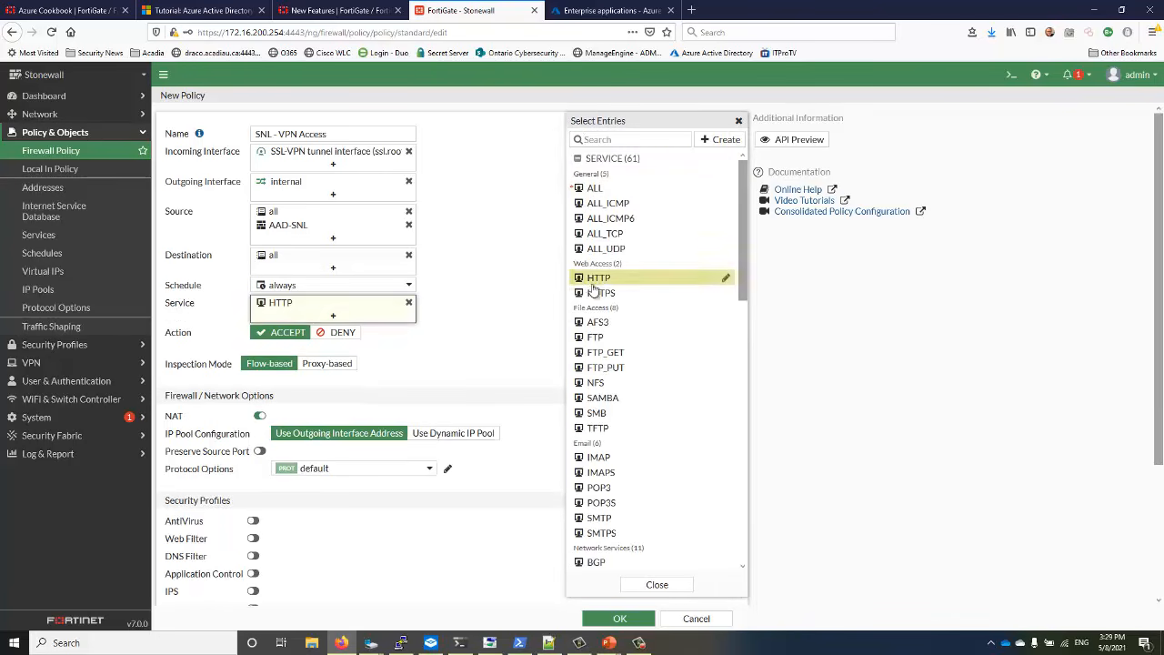
left_click(600, 292)
scroll(591, 336, "down", 5)
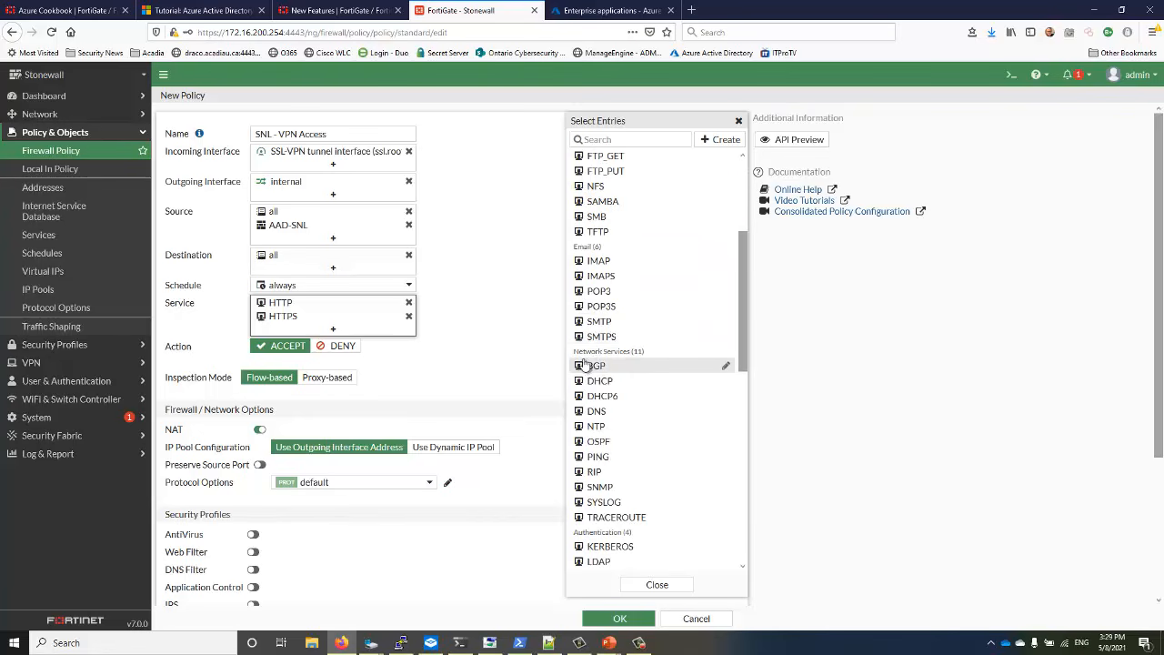
scroll(584, 362, "down", 5)
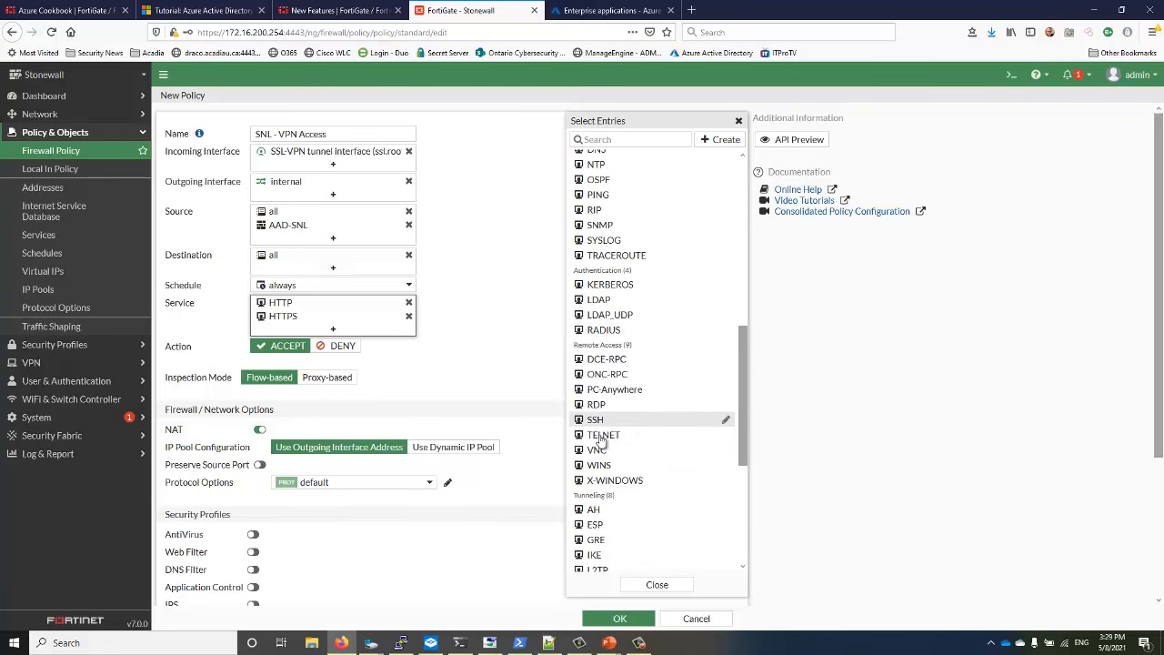
left_click(593, 423)
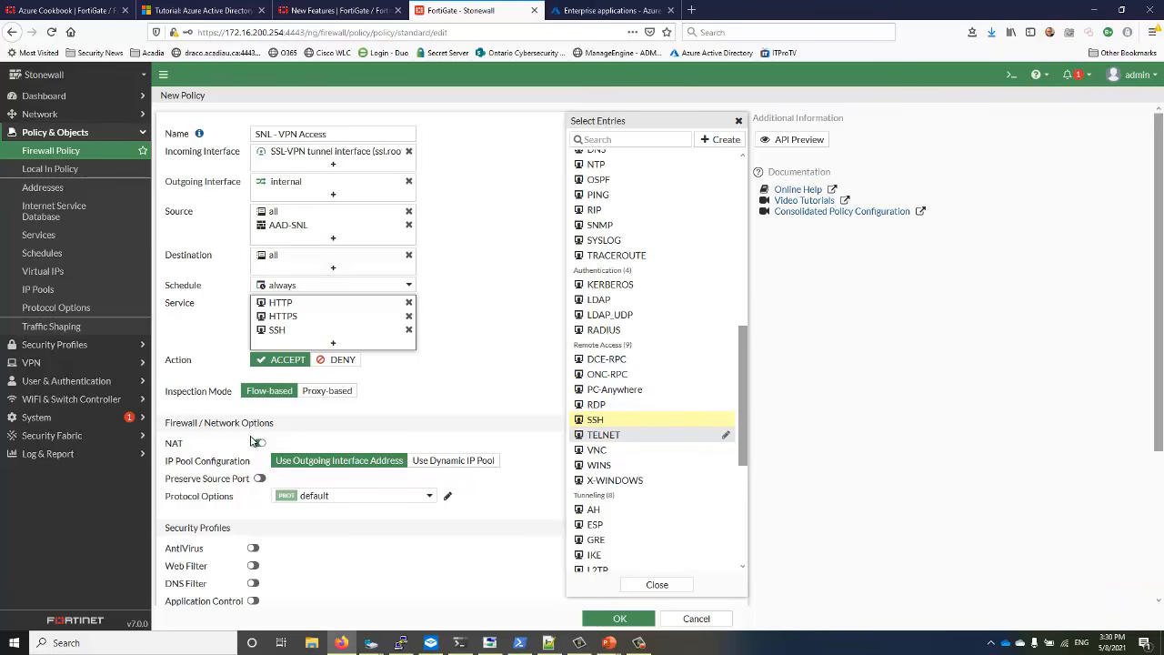
left_click(259, 444)
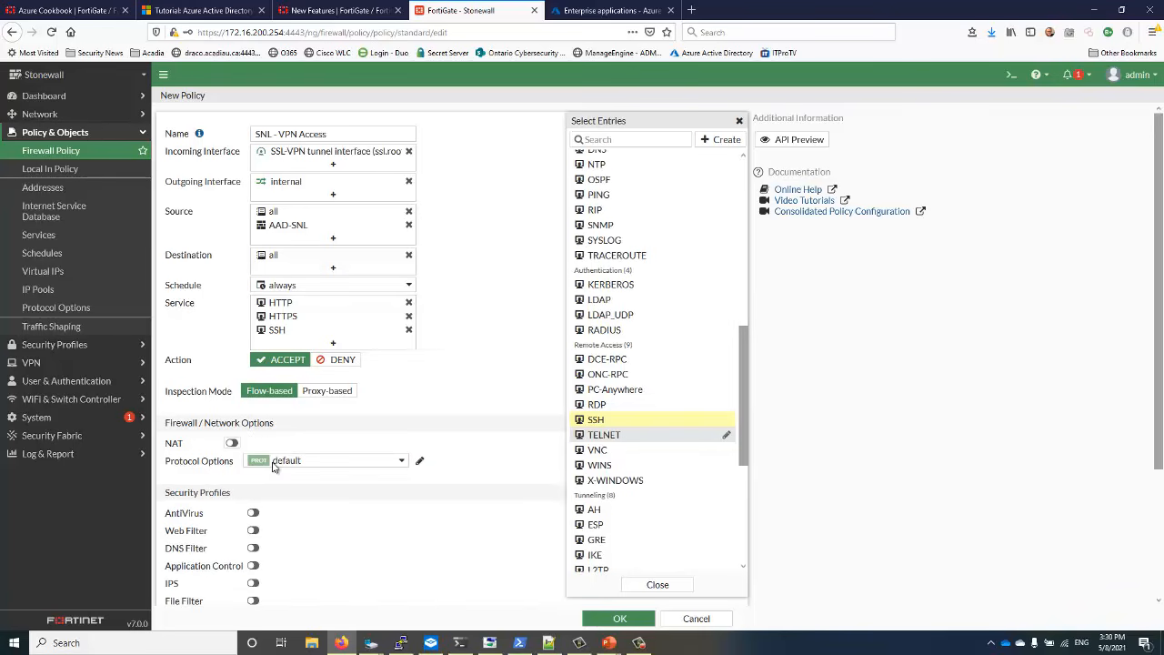
left_click(310, 493)
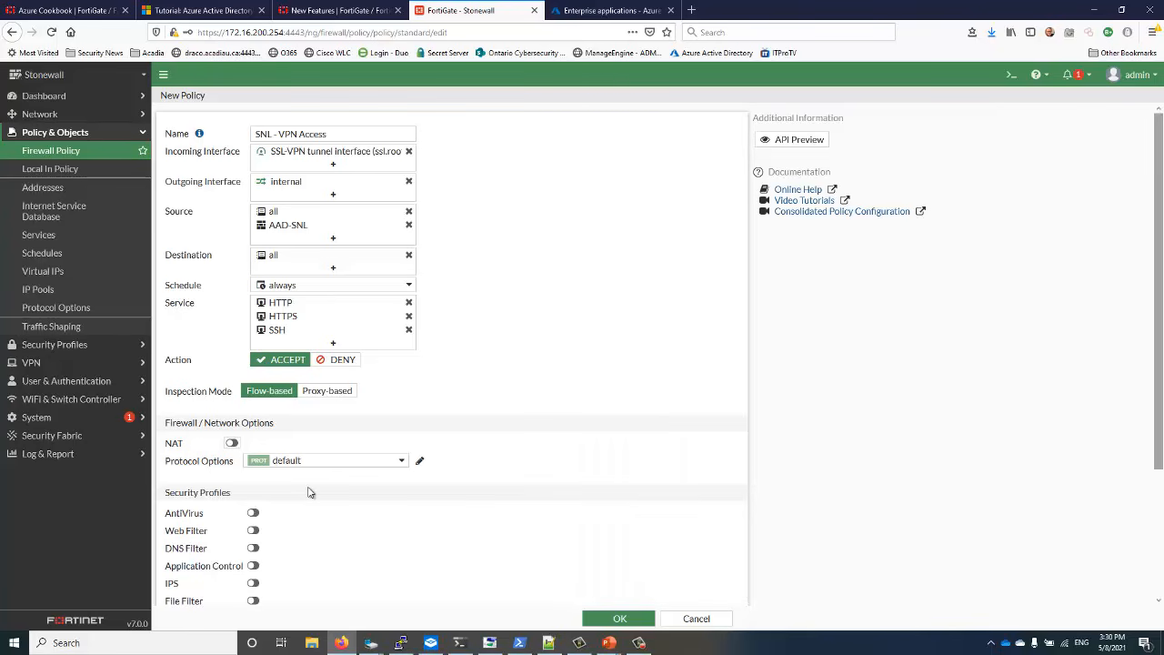
Log all sessions and save the SNL - VPN Access policy
scroll(309, 493, "down", 4)
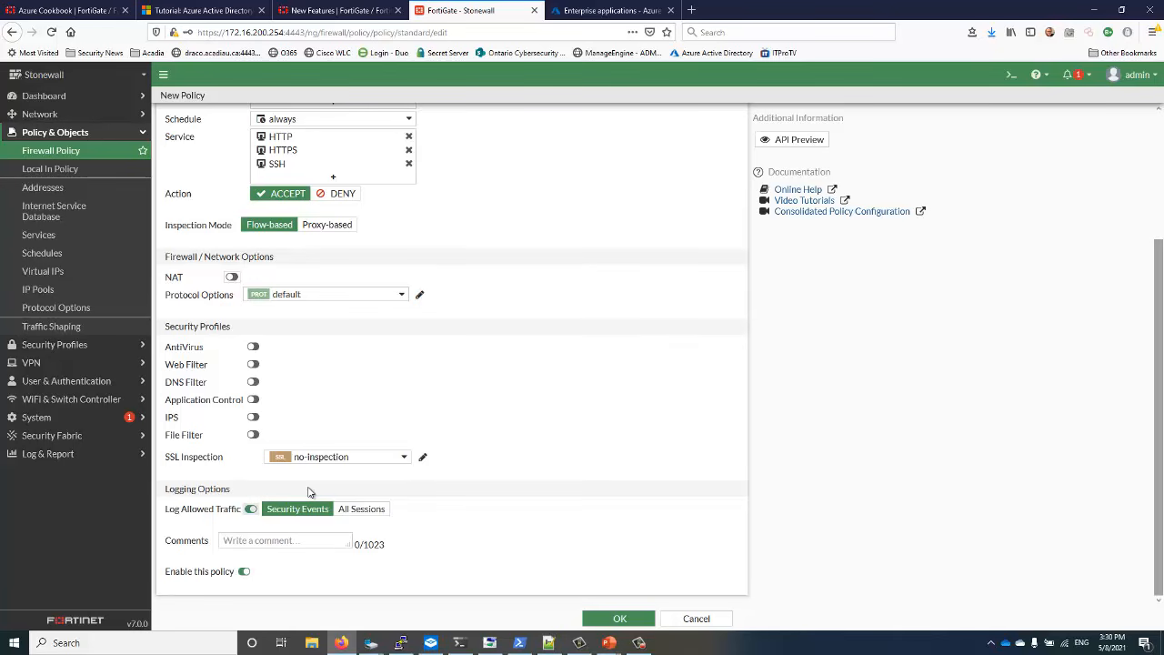
left_click(361, 510)
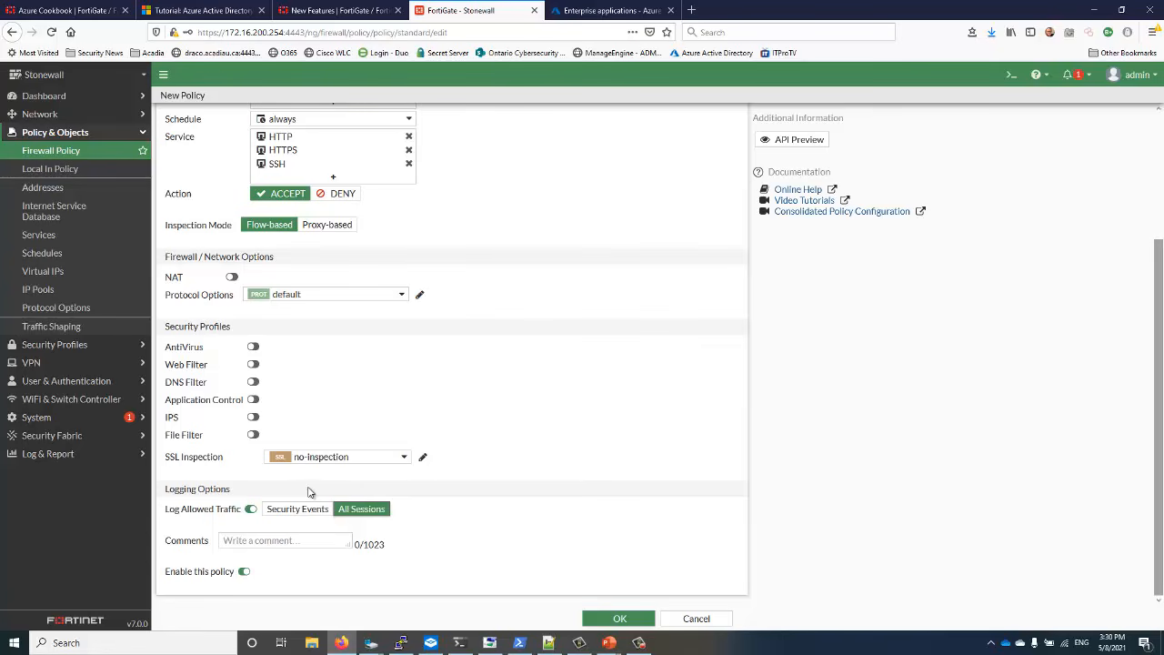
key("Return")
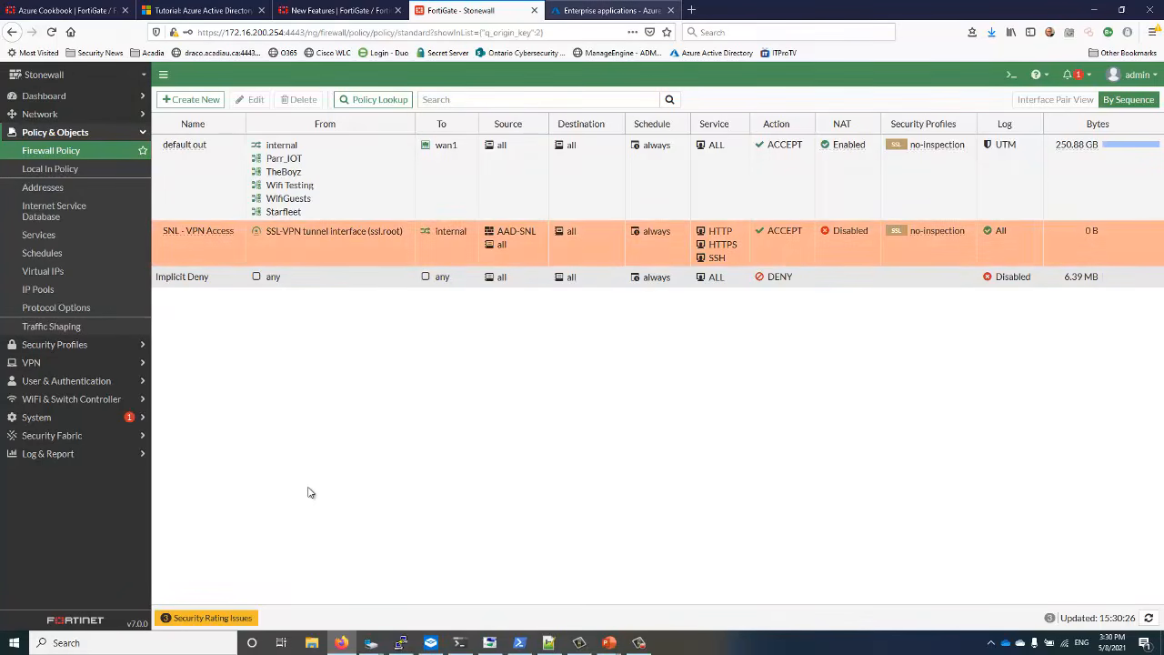
key("ctrl+Tab")
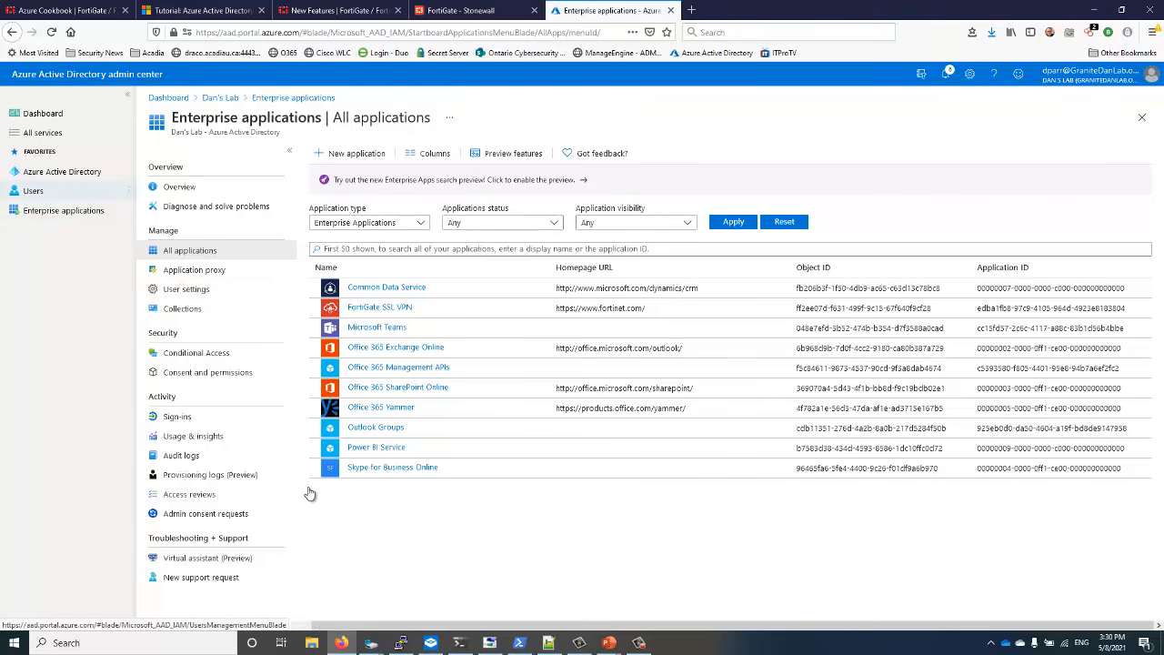
Copy the test user's User Principal Name from the Azure AD users list
left_click(34, 191)
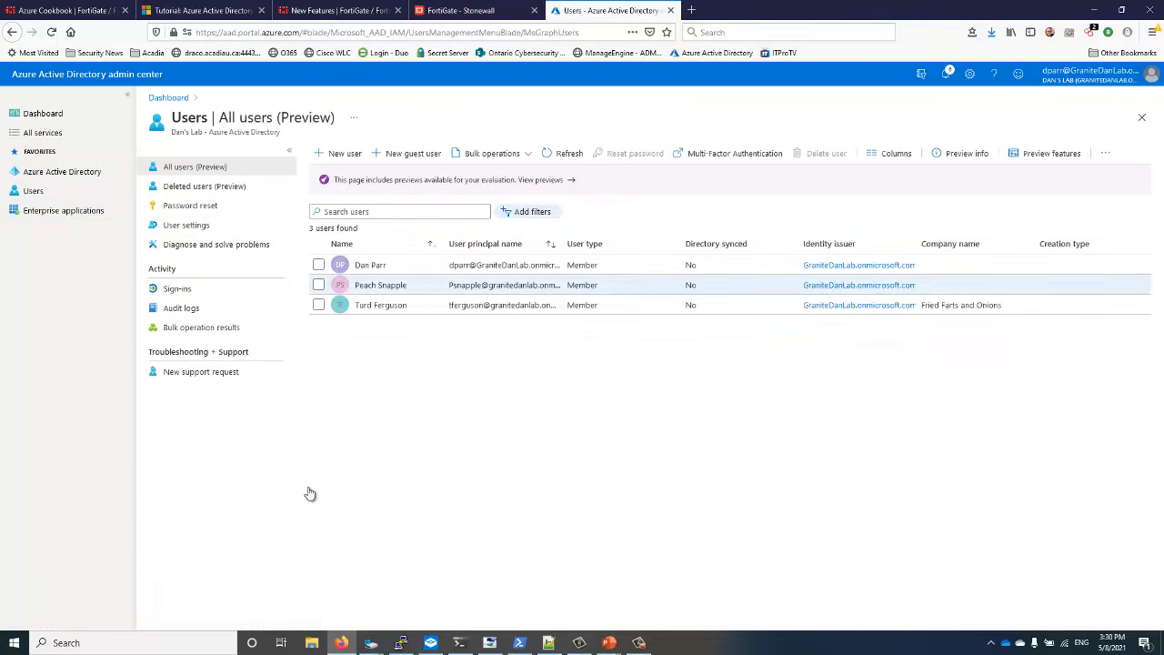
left_click(381, 305)
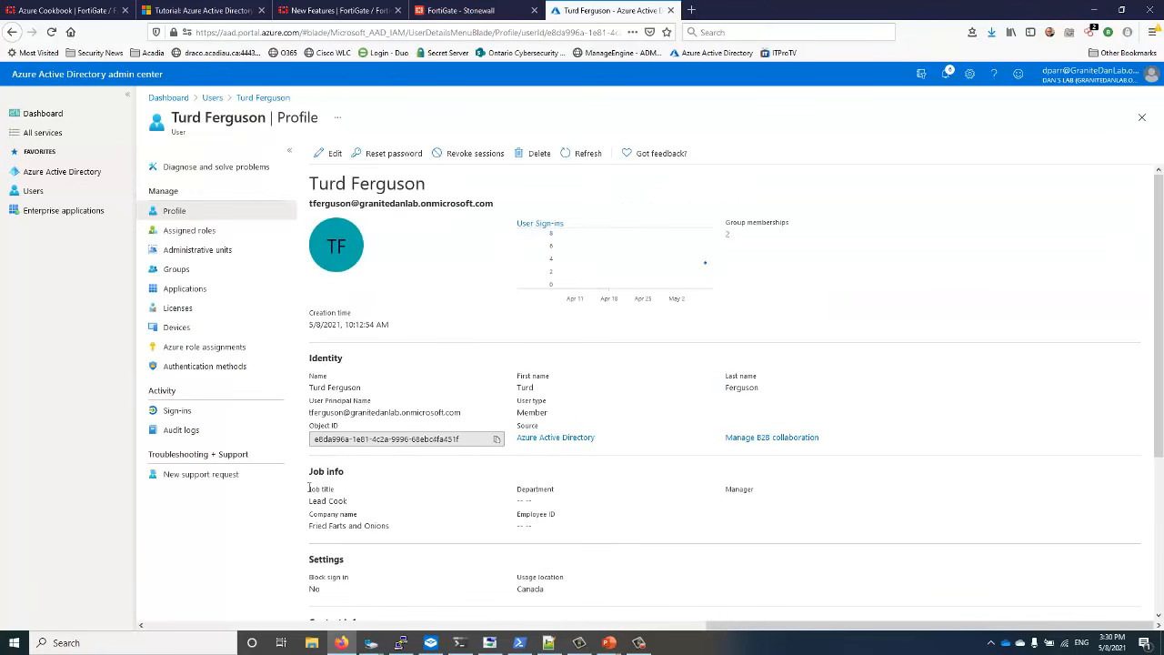
left_click_drag(463, 413, 309, 413)
key("ctrl+c")
right_click(330, 415)
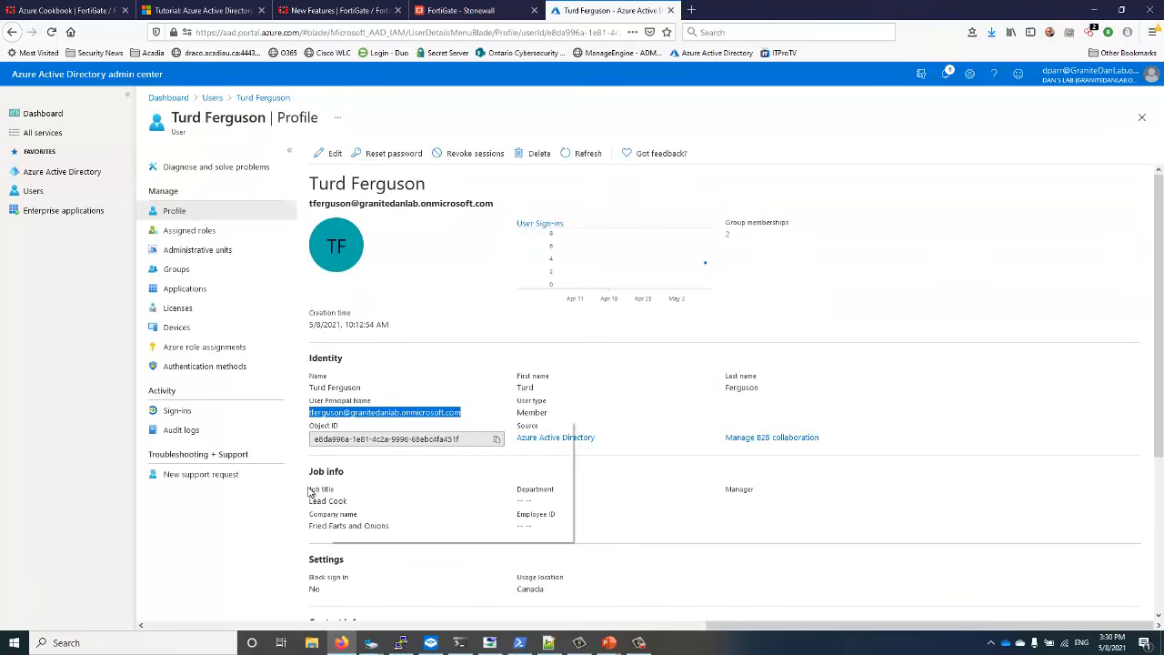
left_click(350, 428)
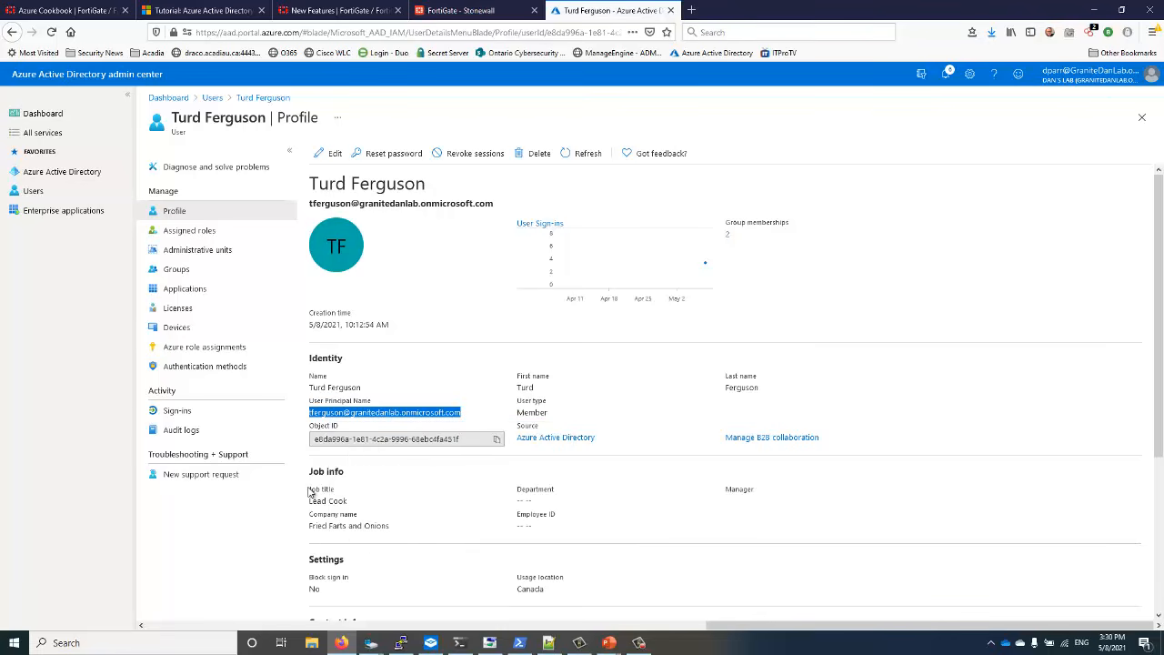
key("ctrl+shift+Tab")
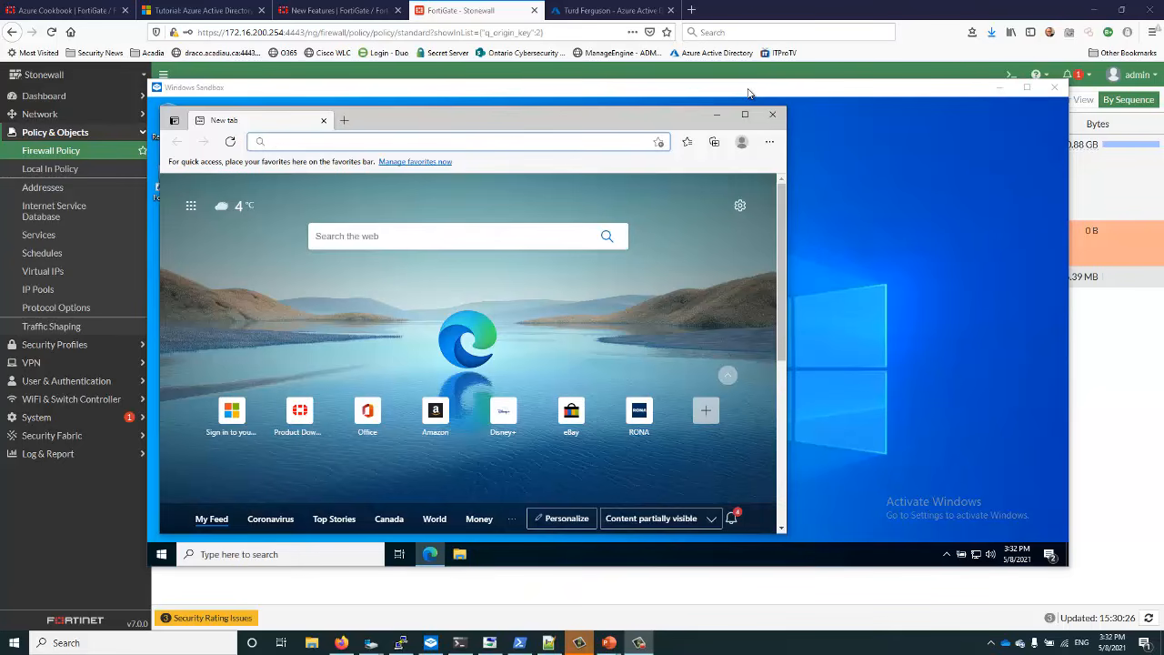
Maximize the Windows Sandbox and browse to the SSL-VPN remote access address in Edge
double_click(749, 91)
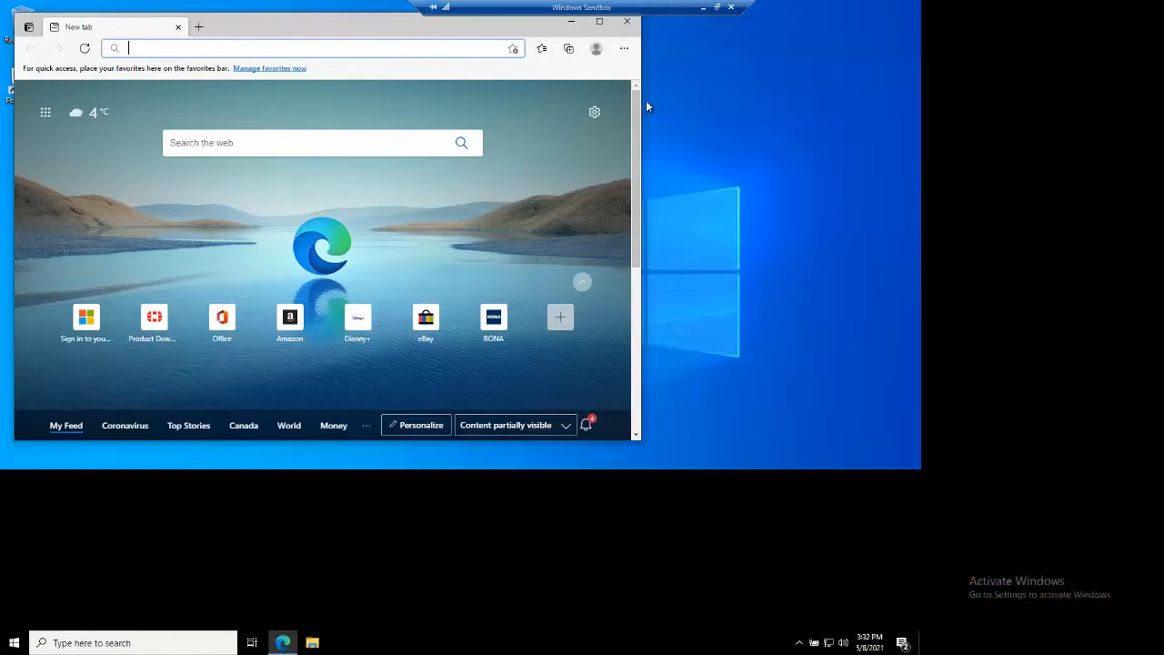
right_click(239, 50)
left_click(188, 48)
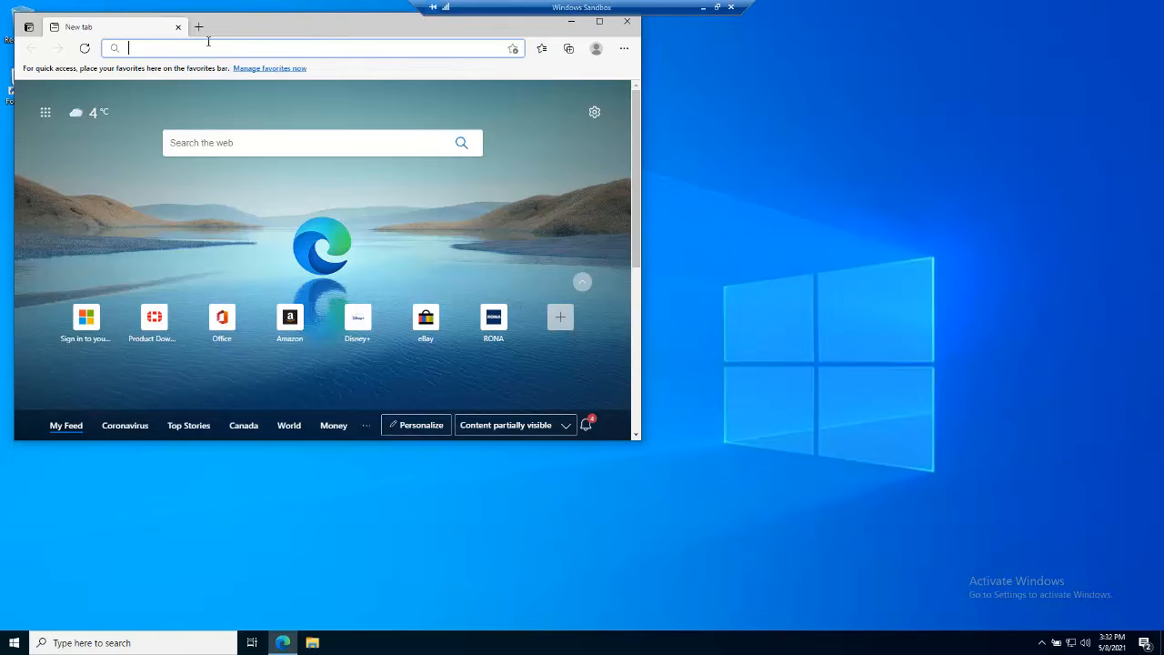
type("h")
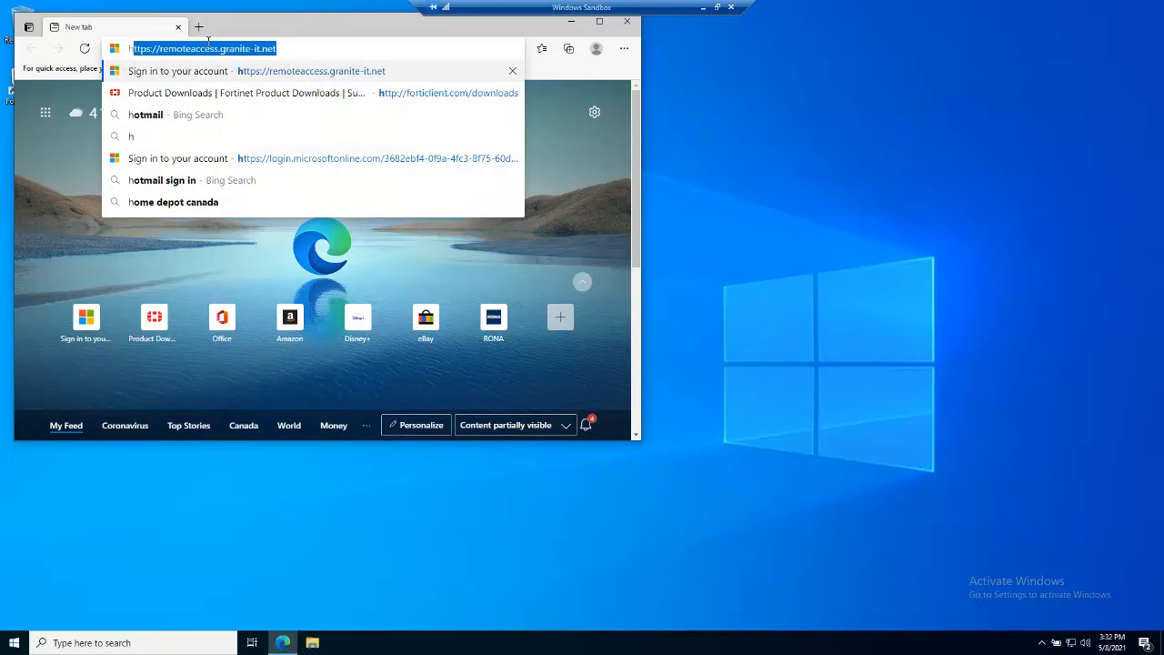
key("End")
key("Return")
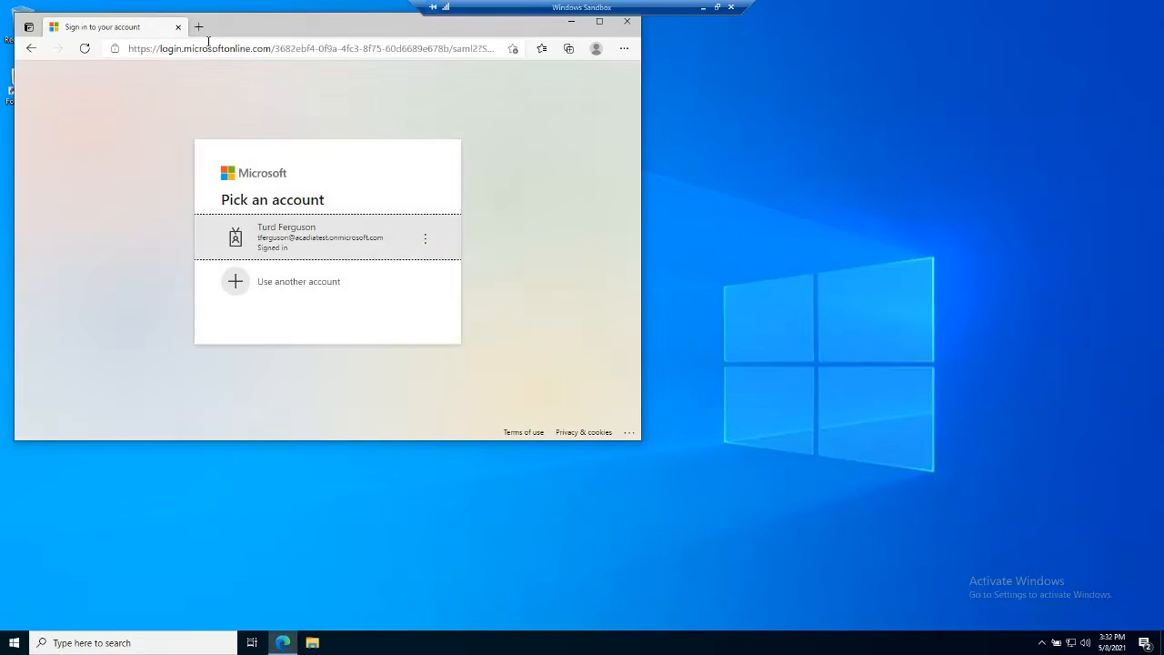
Sign in as the test user with the copied principal name and password
left_click(258, 289)
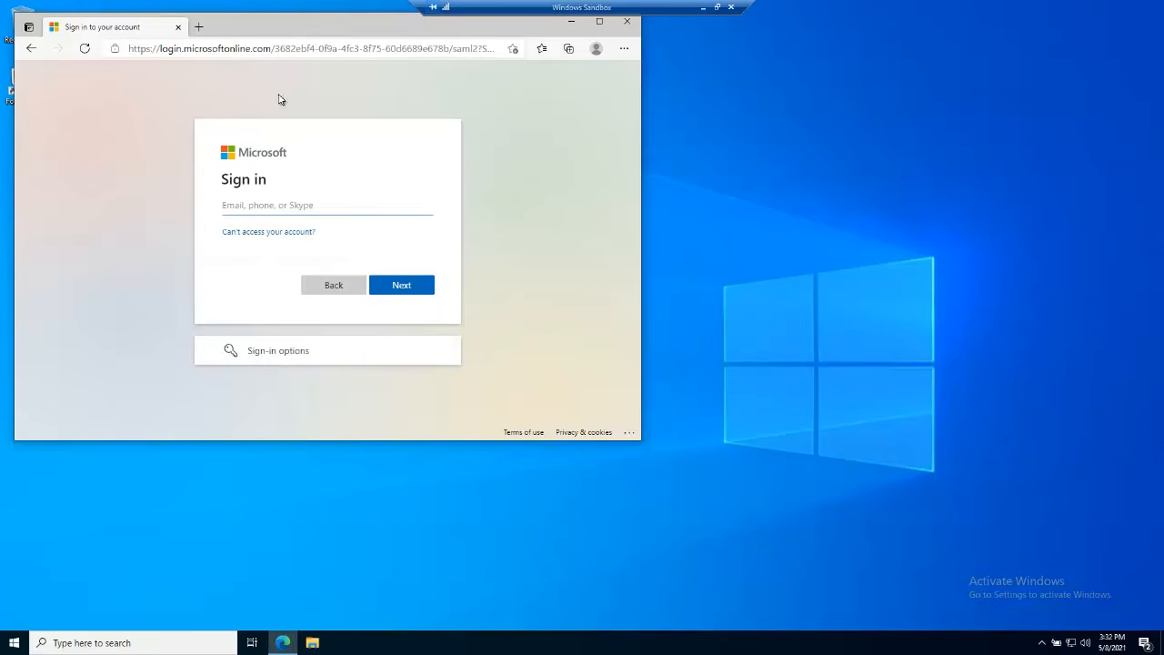
right_click(245, 206)
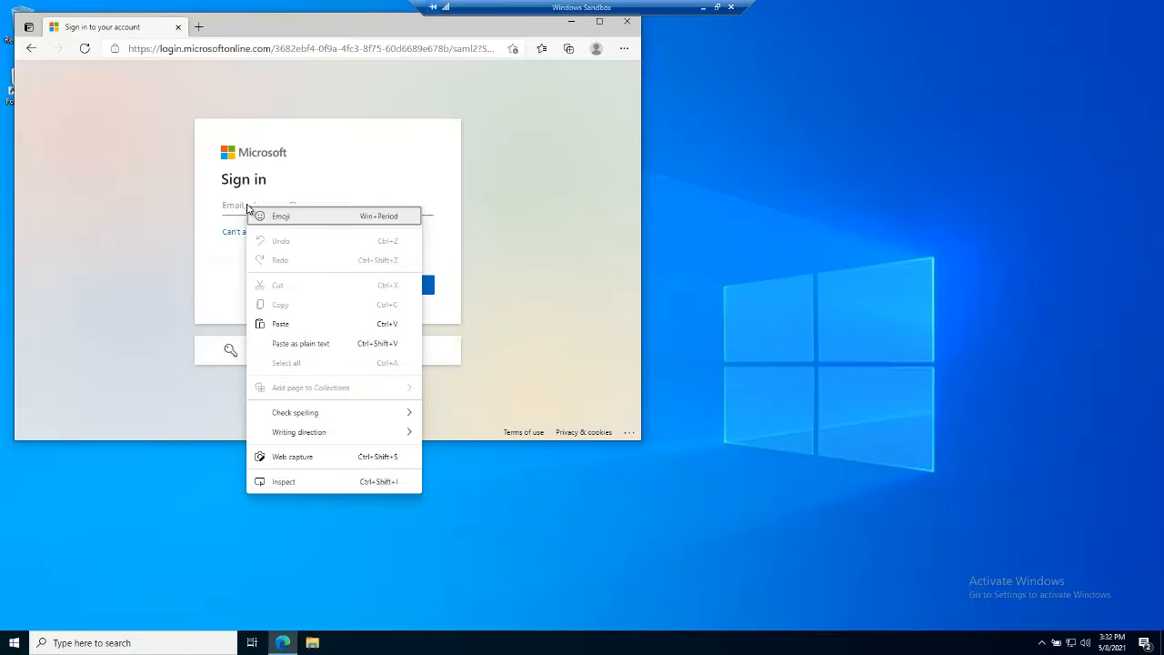
left_click(277, 325)
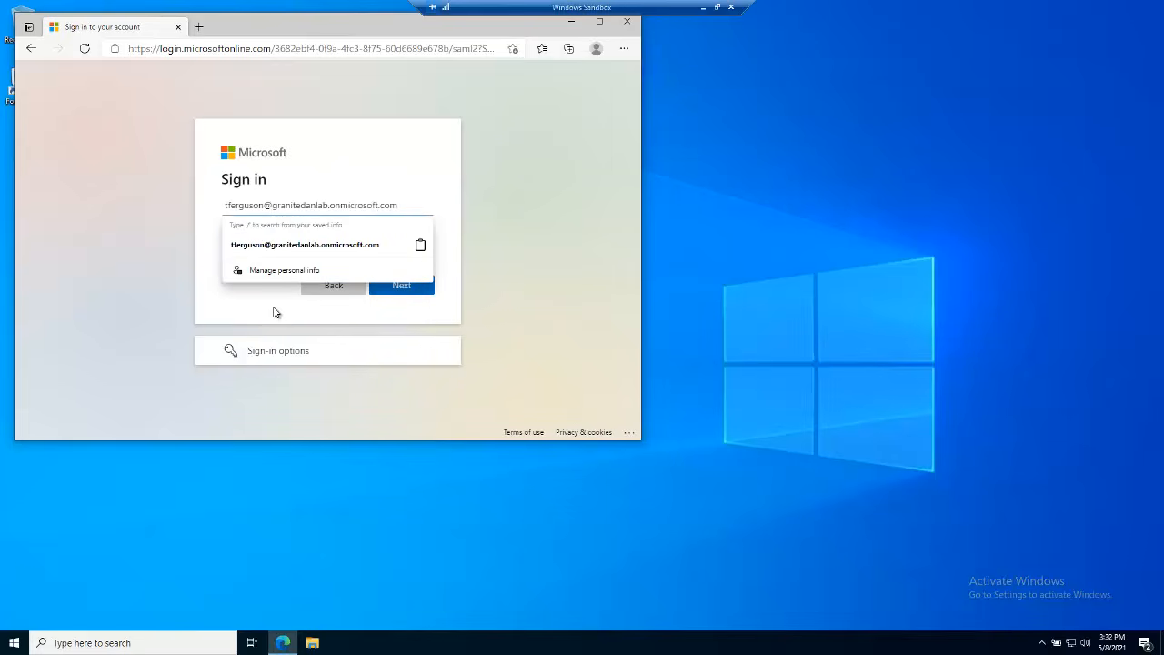
key("Tab")
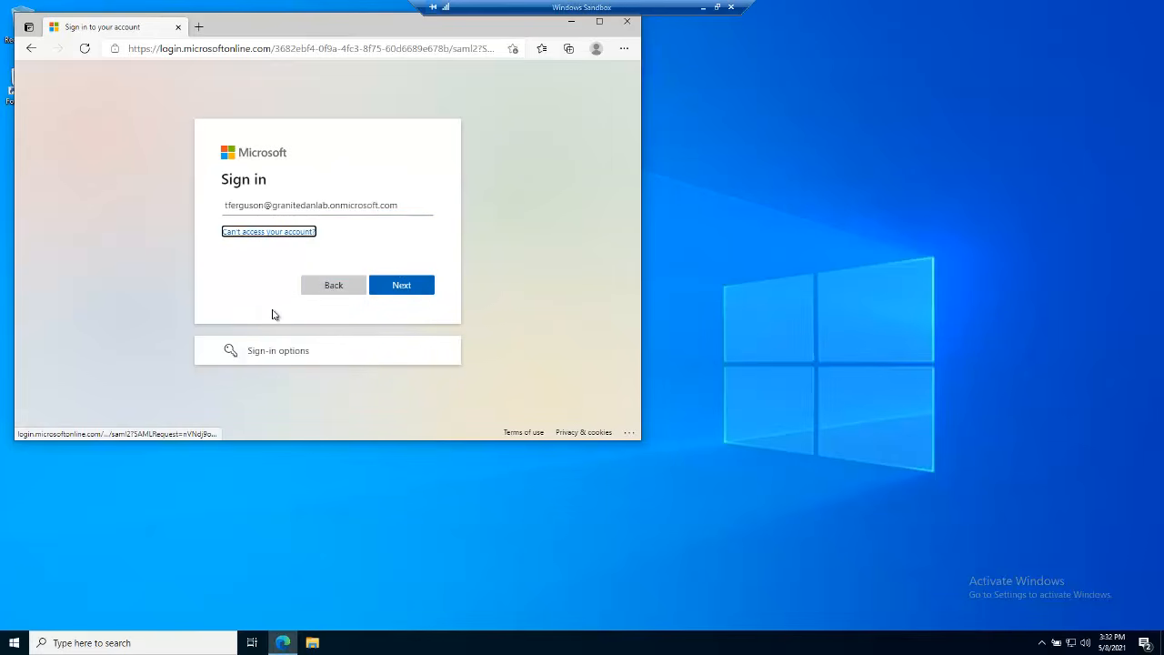
left_click(402, 285)
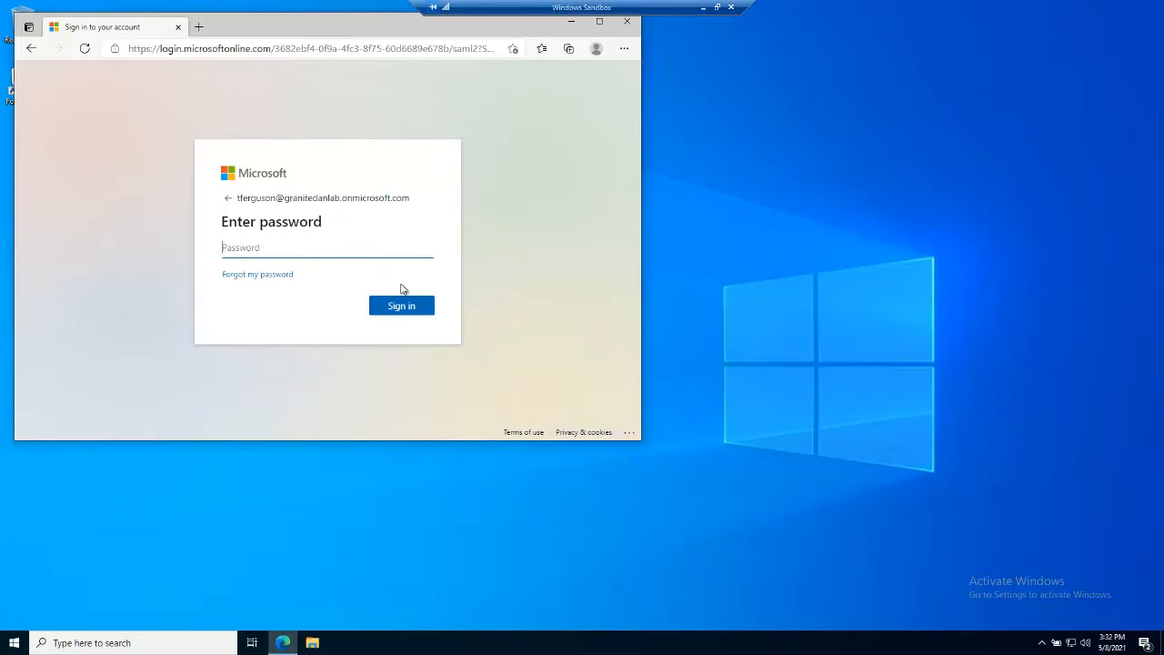
type("••••••")
key("Return")
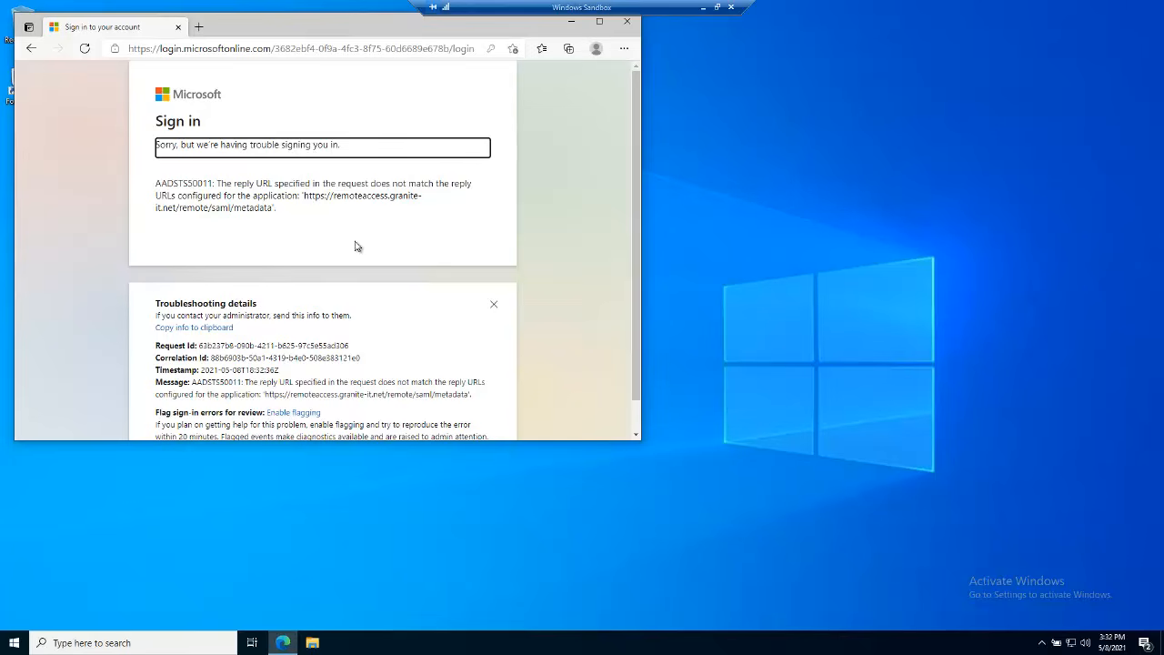
Highlight the application URL quoted in the AADSTS50011 reply URL error
left_click_drag(239, 189, 301, 208)
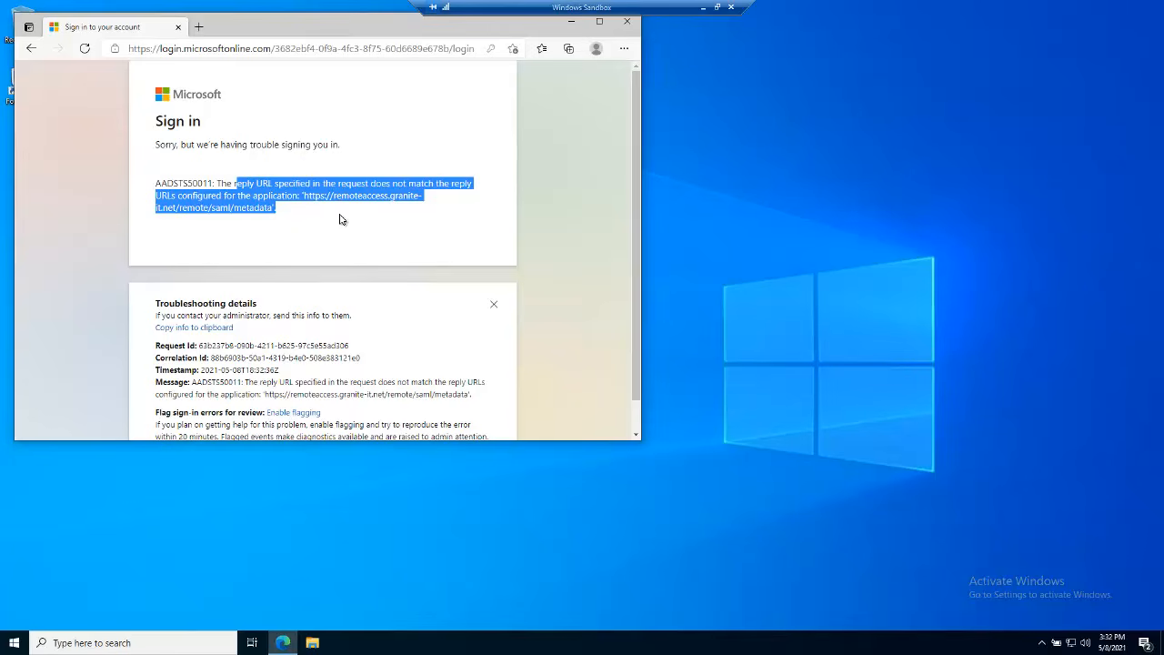
left_click(265, 199)
left_click_drag(254, 197, 309, 199)
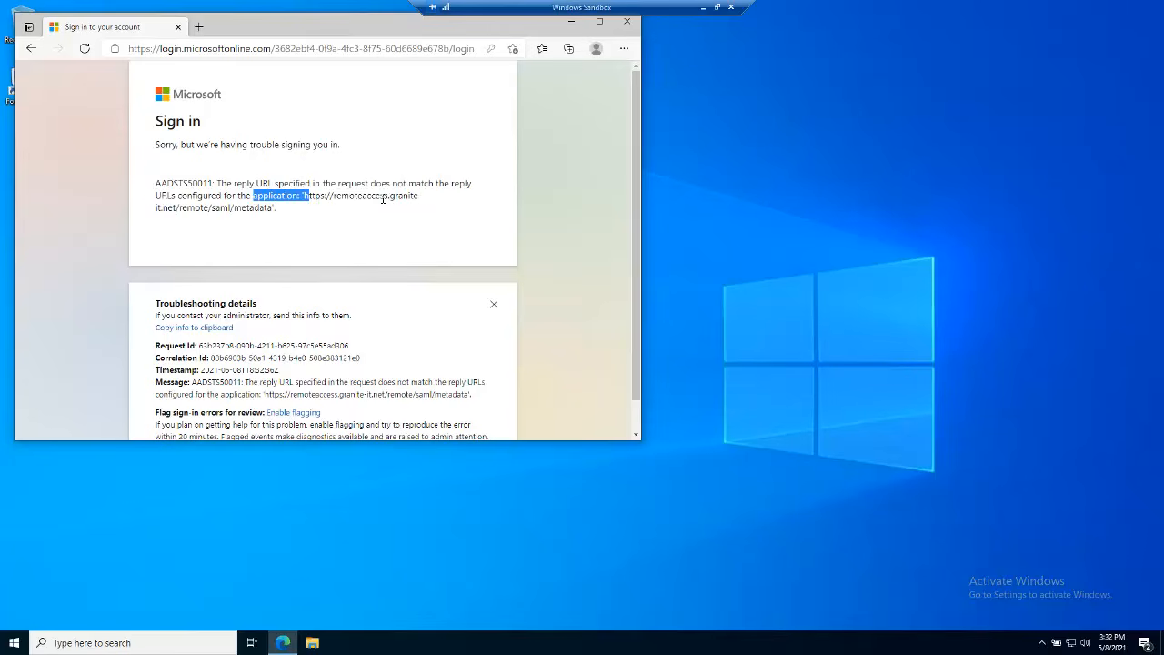
scroll(383, 198, "down", 1)
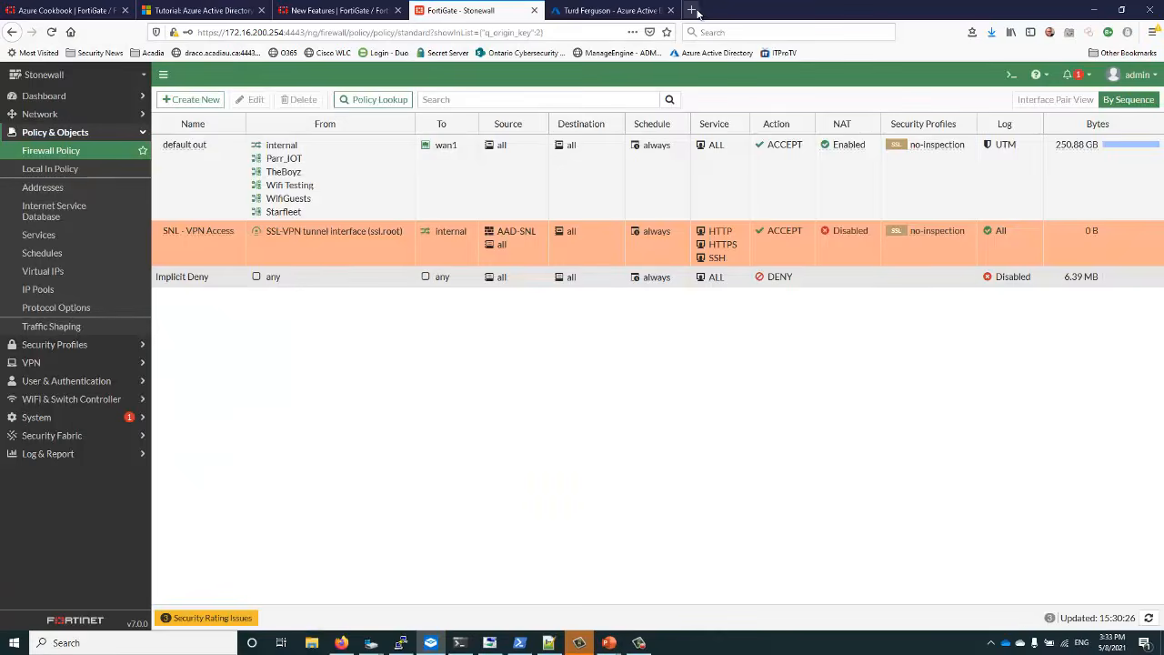
Run 'config user saml' and 'show full' over SSH and highlight the SAML URL lines
left_click(461, 644)
scroll(563, 391, "down", 2)
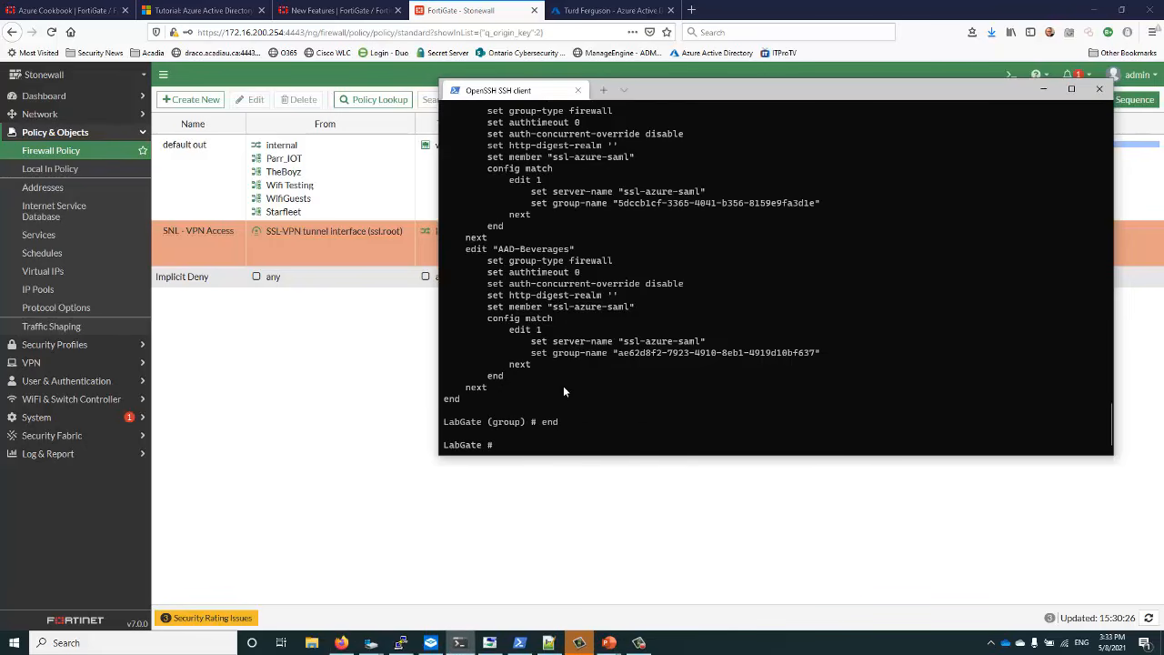
type("config user saml")
key("Return")
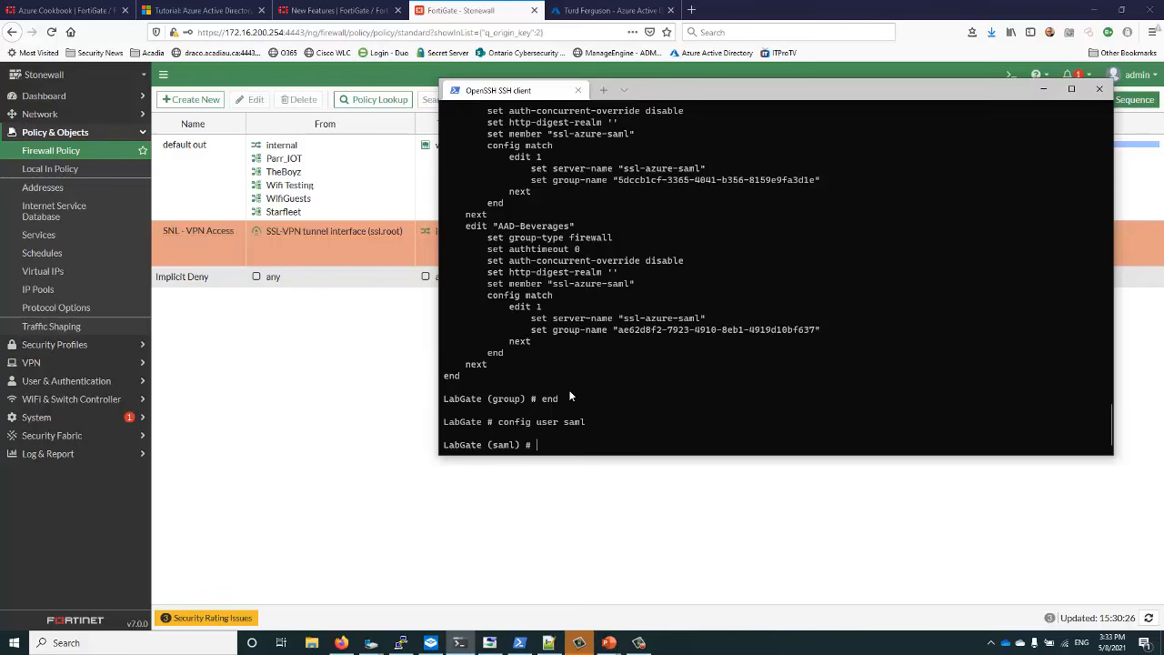
type("show rull")
key("BackSpace")
key("BackSpace")
key("BackSpace")
key("BackSpace")
type("full")
key("Return")
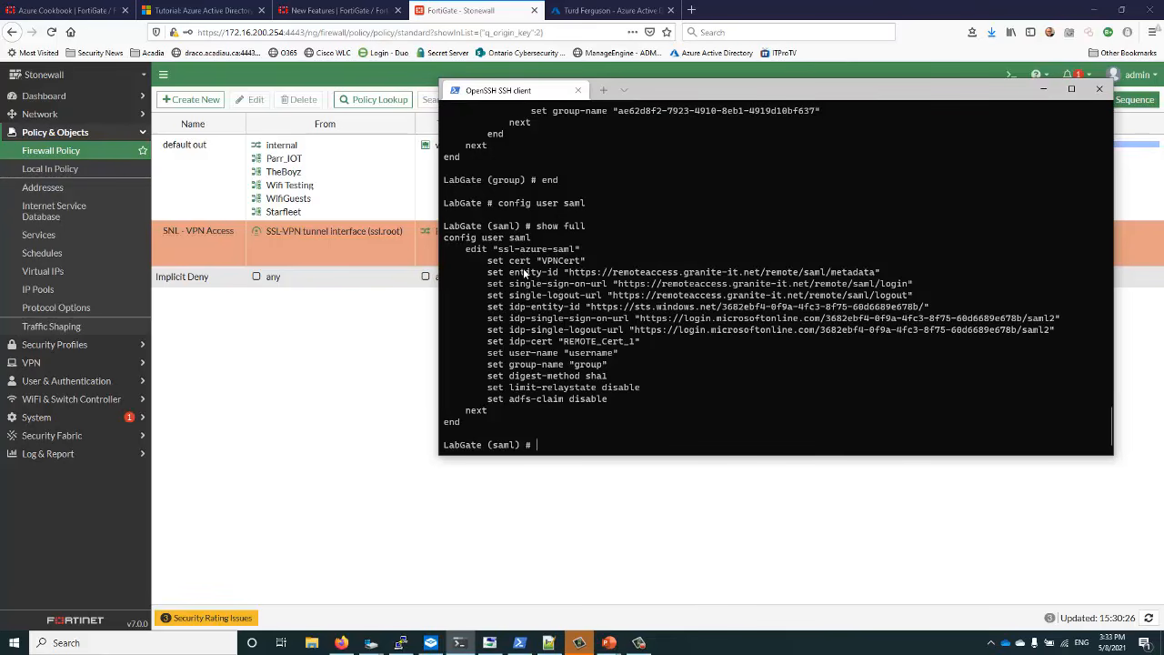
mouse_move(510, 274)
left_mouse_down()
mouse_move(910, 286)
mouse_move(912, 297)
mouse_move(523, 287)
mouse_move(491, 275)
left_mouse_up()
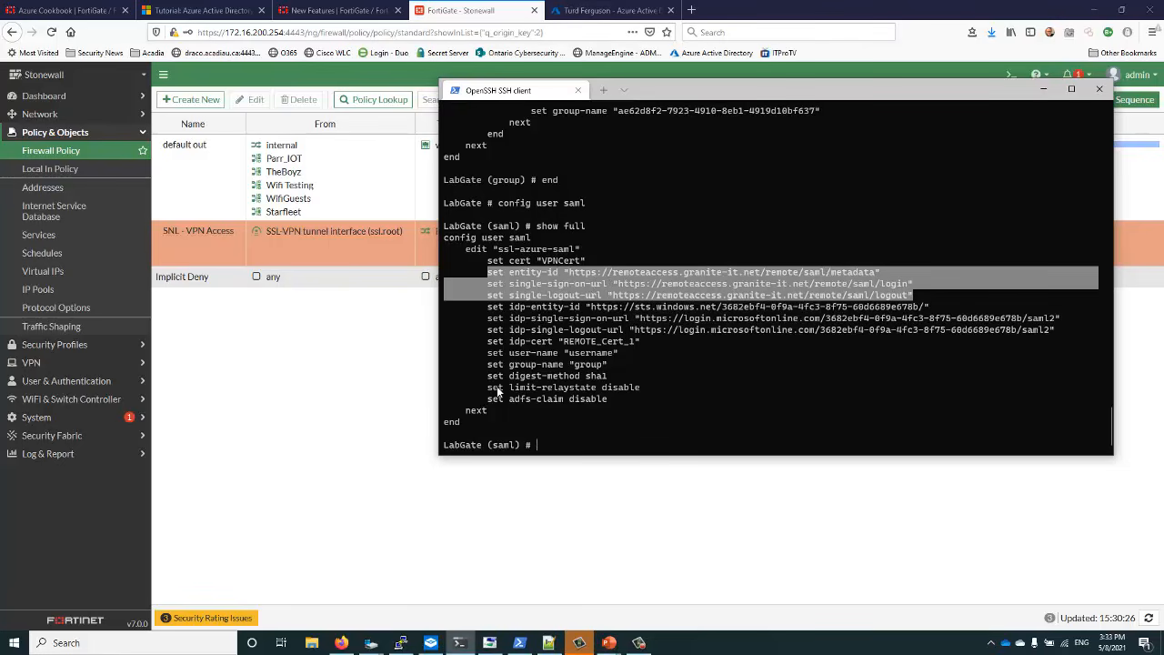
left_click(430, 643)
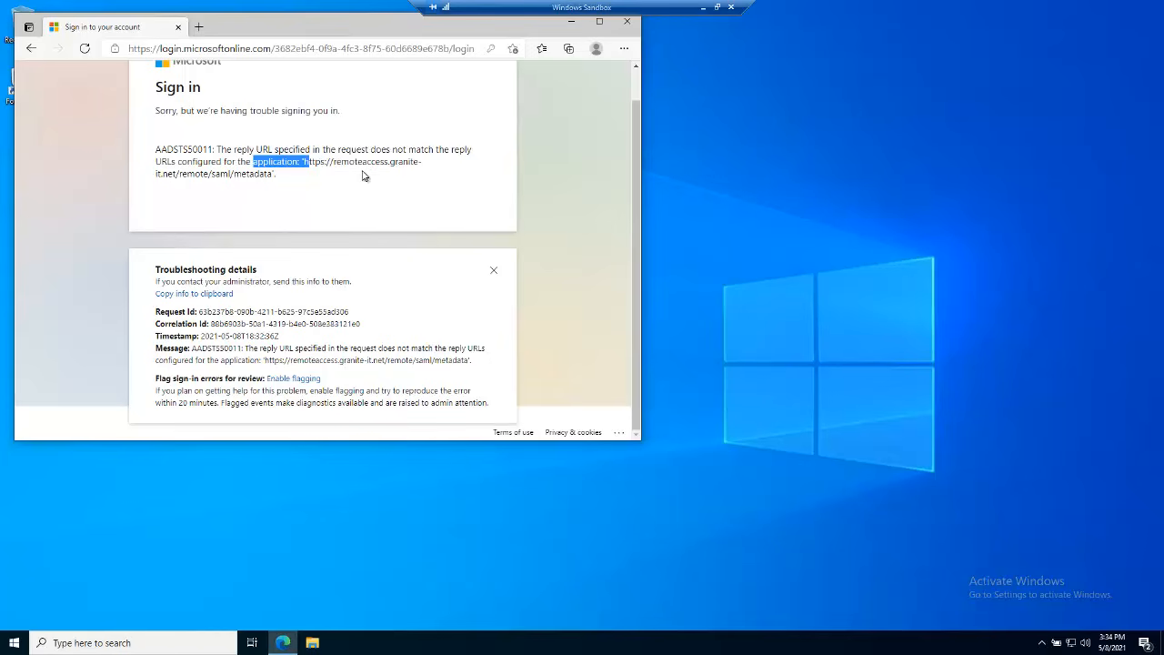
Compare Azure's Reply URL /remote/login with the /remote/saml/metadata URL quoted in the error
left_click_drag(216, 162, 281, 185)
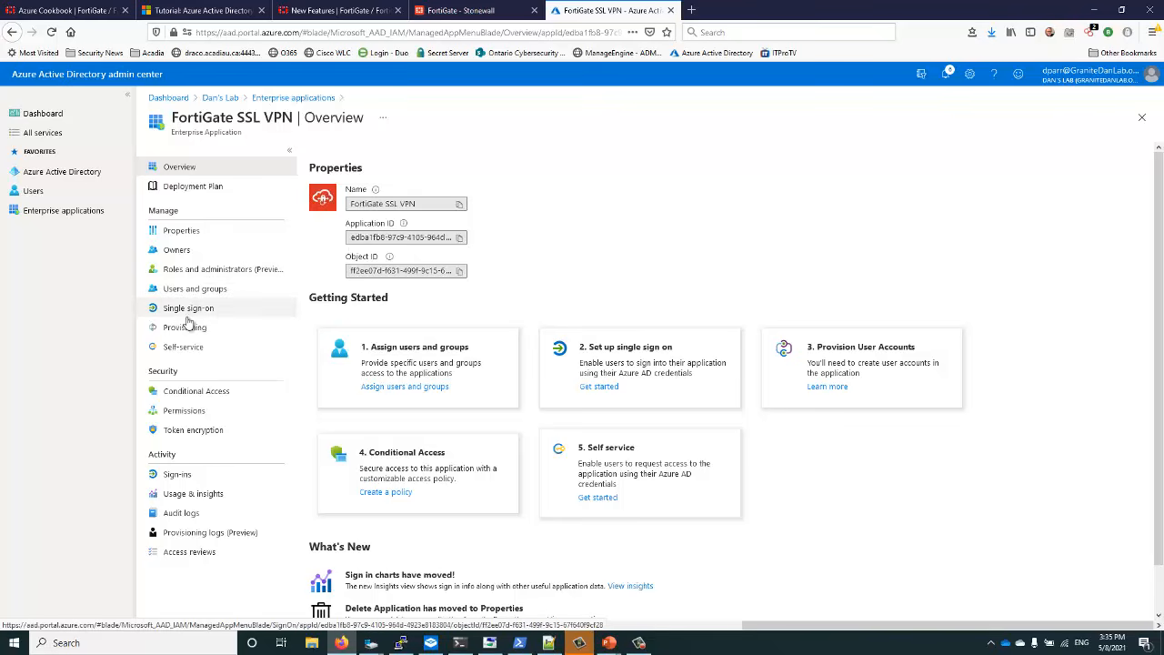
left_click(190, 308)
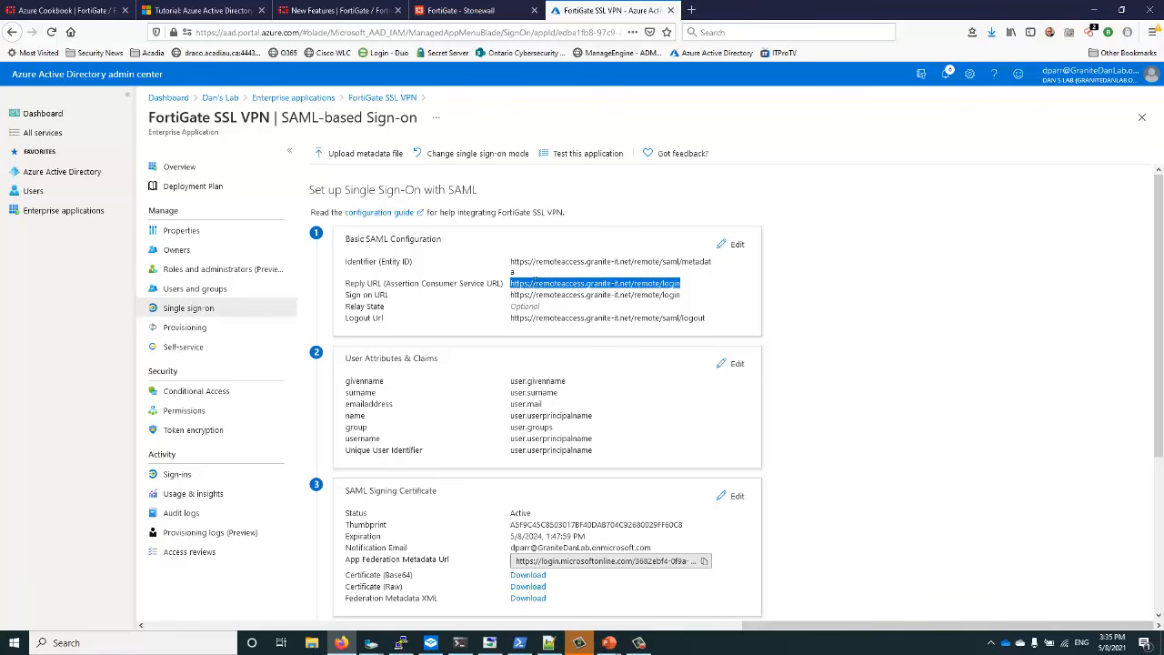
left_click_drag(367, 283, 686, 290)
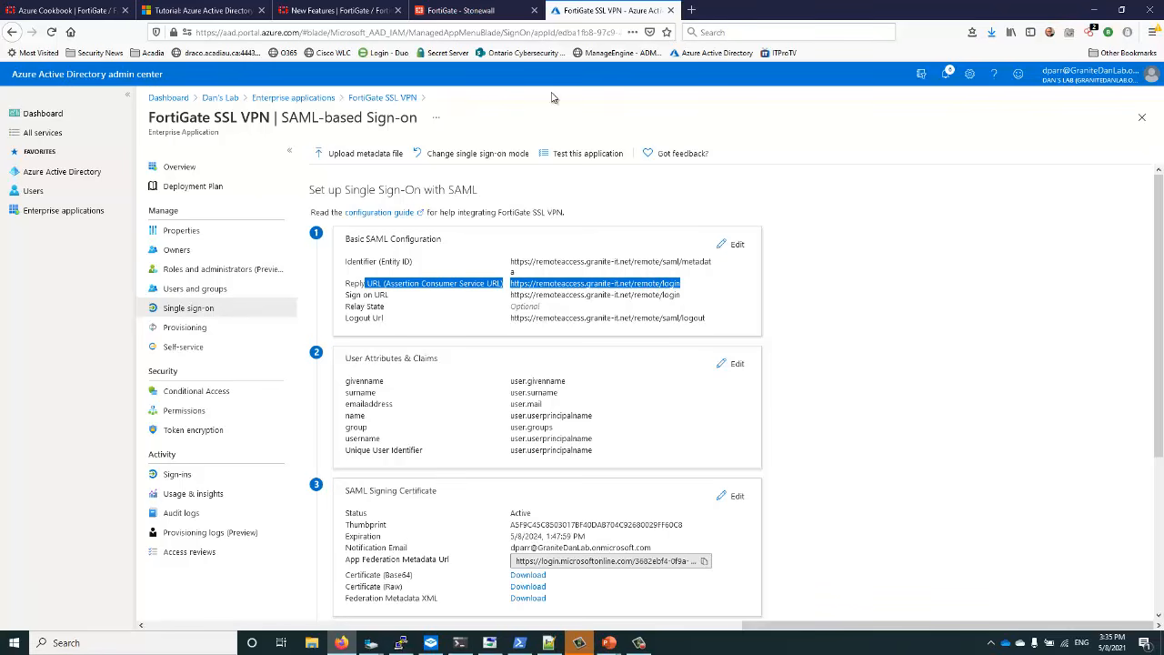
left_click(432, 646)
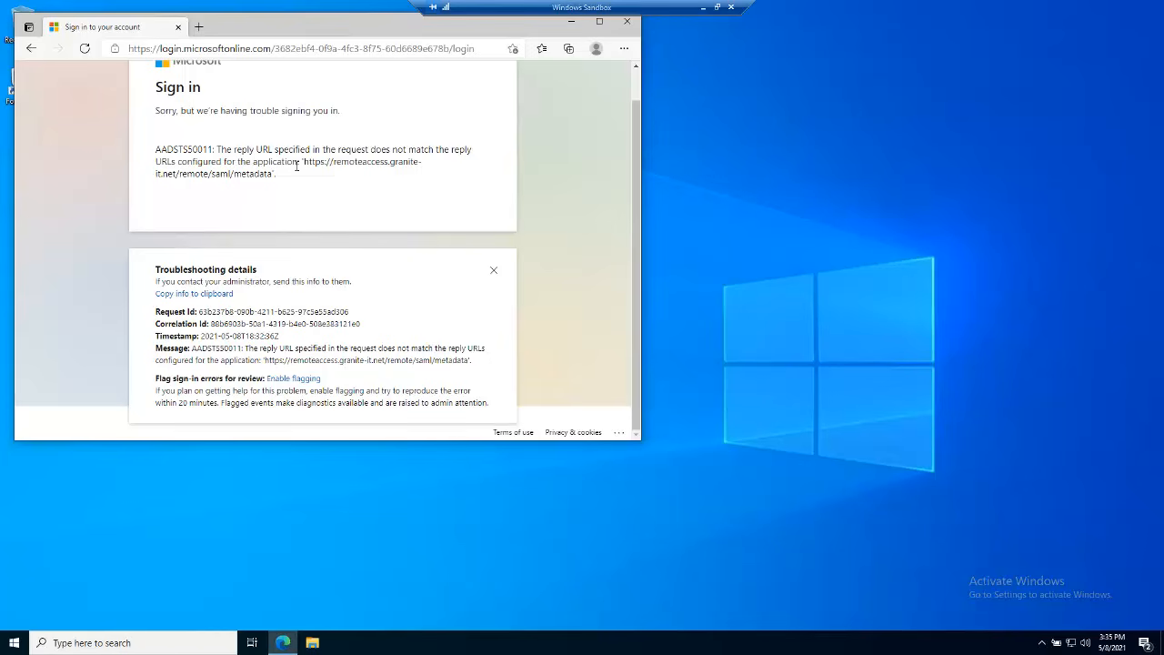
left_click_drag(306, 162, 427, 179)
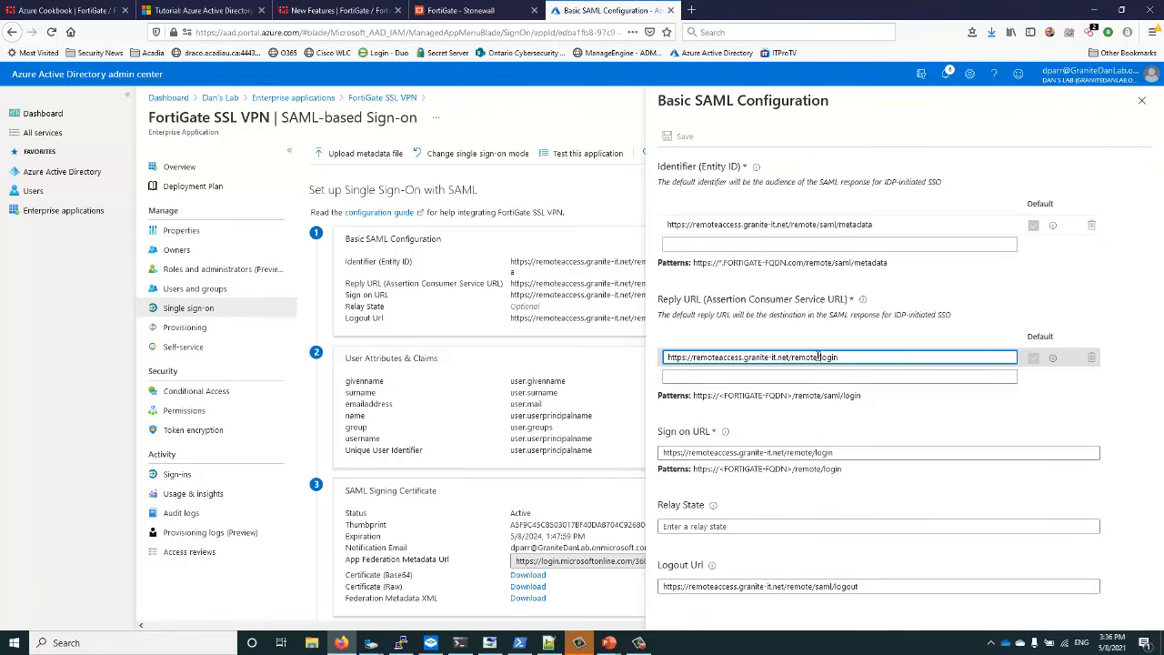
Insert 'saml/' into the Reply and Sign on URLs so both end in /remote/saml/login, then save
type("saml/")
type("/")
left_click(816, 452)
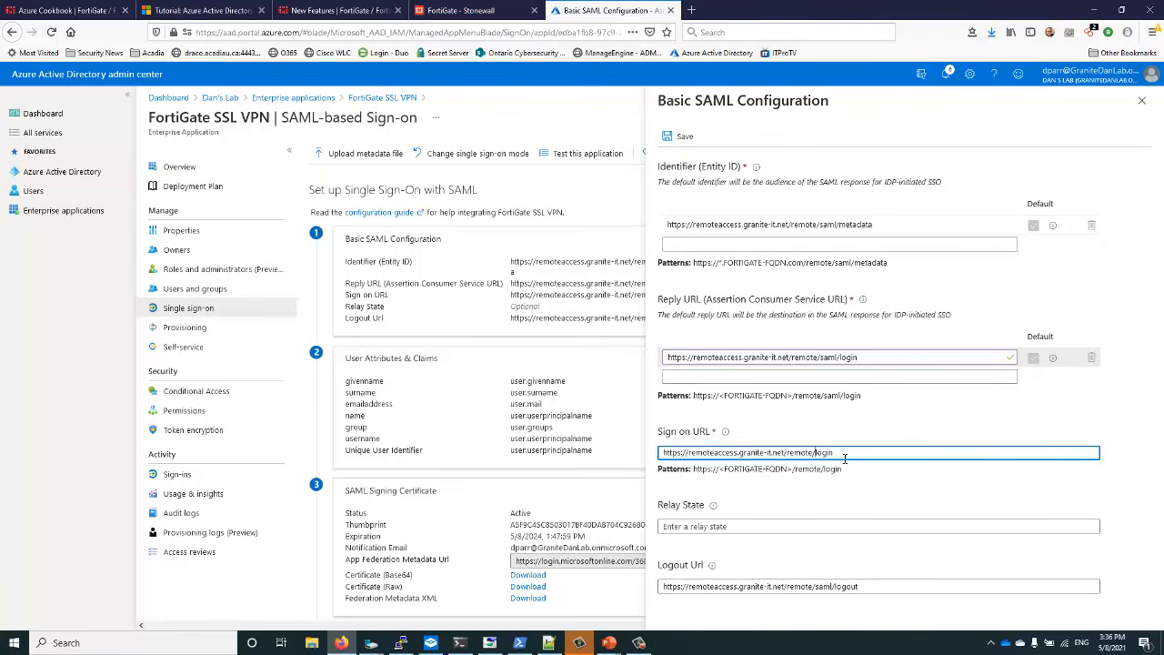
type("saml/")
left_click_drag(842, 470, 657, 469)
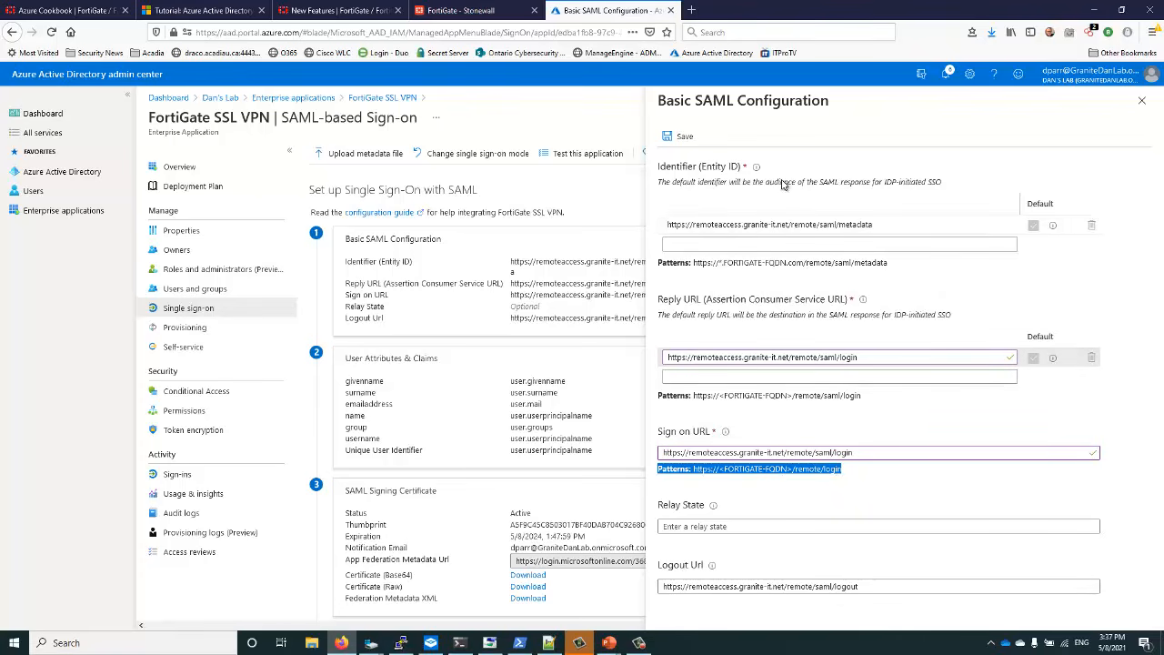
left_click(683, 138)
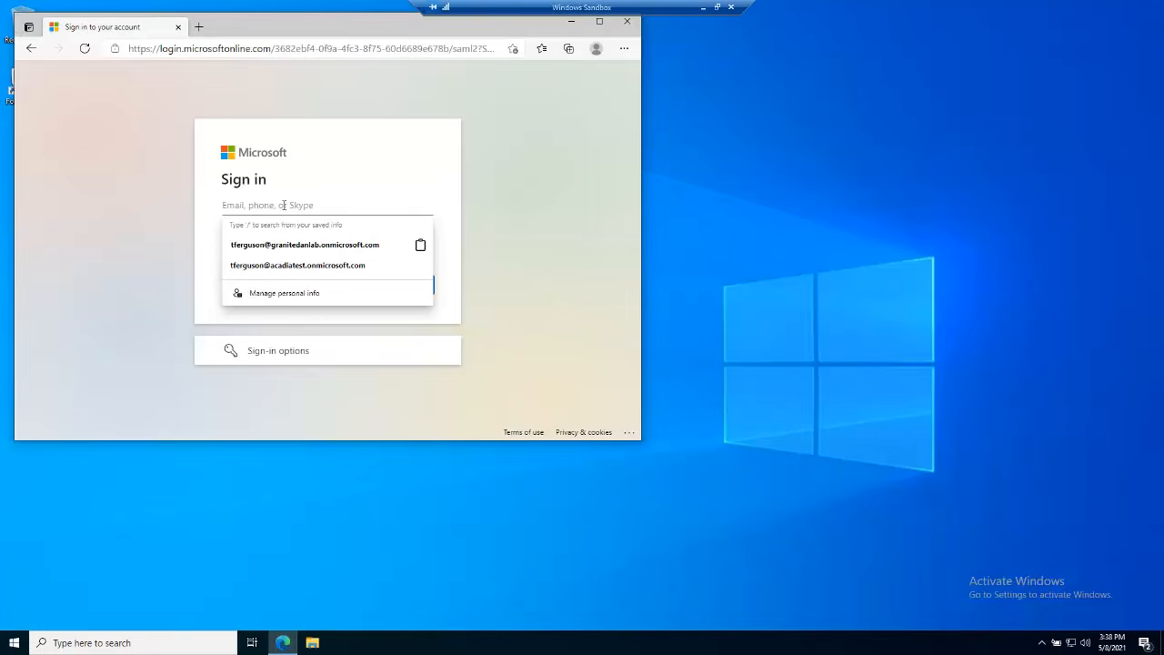
Sign in to the SSL-VPN portal with the saved test account and its password
left_click(289, 246)
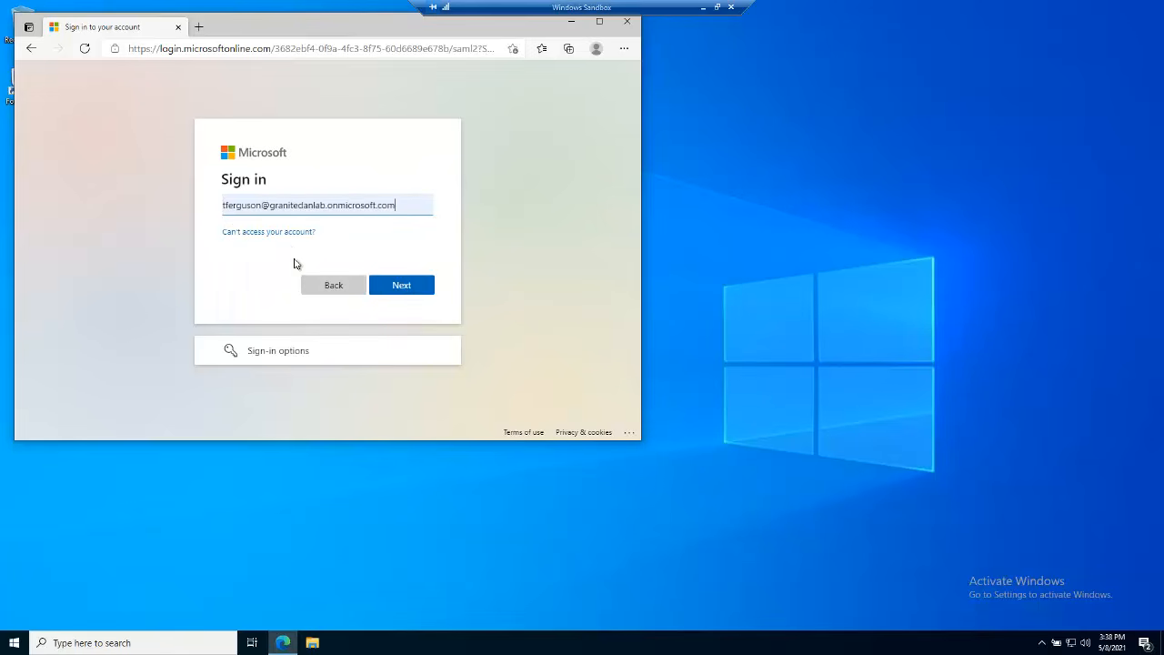
left_click(406, 289)
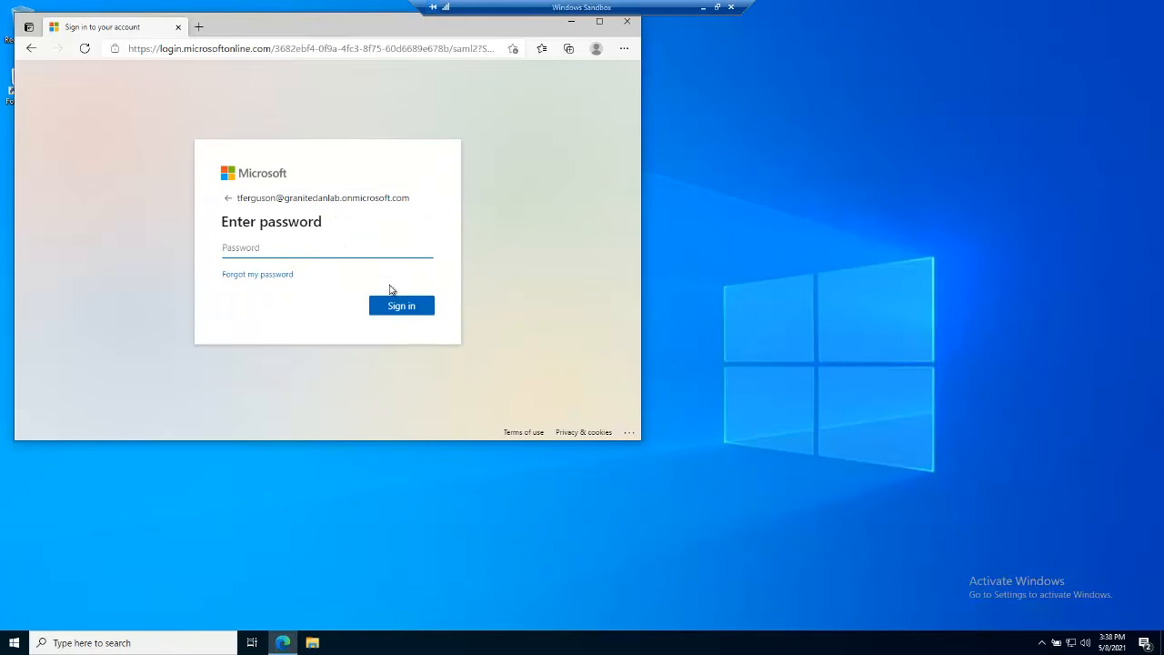
type("password1")
key("Return")
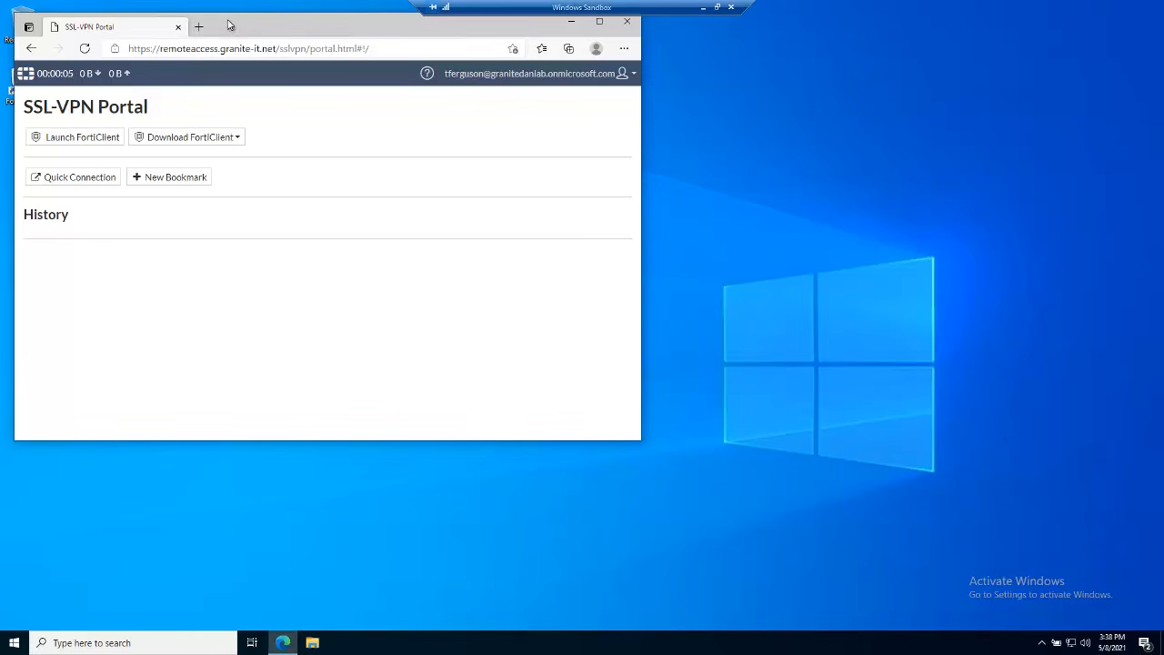
left_click_drag(257, 34, 530, 110)
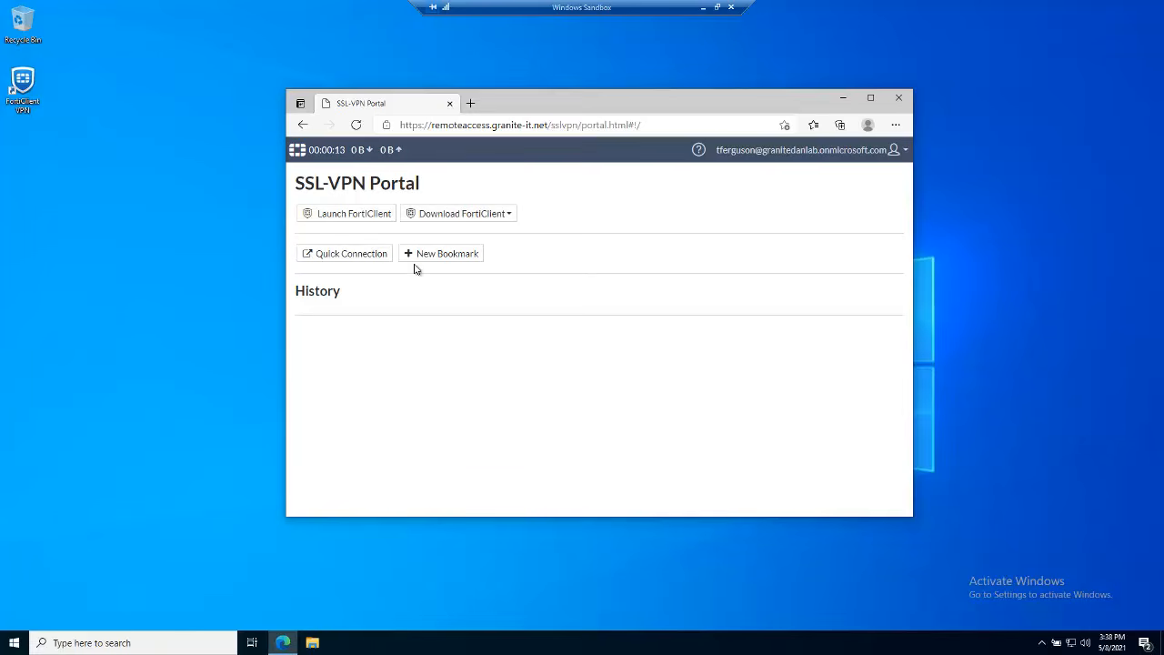
left_click(364, 262)
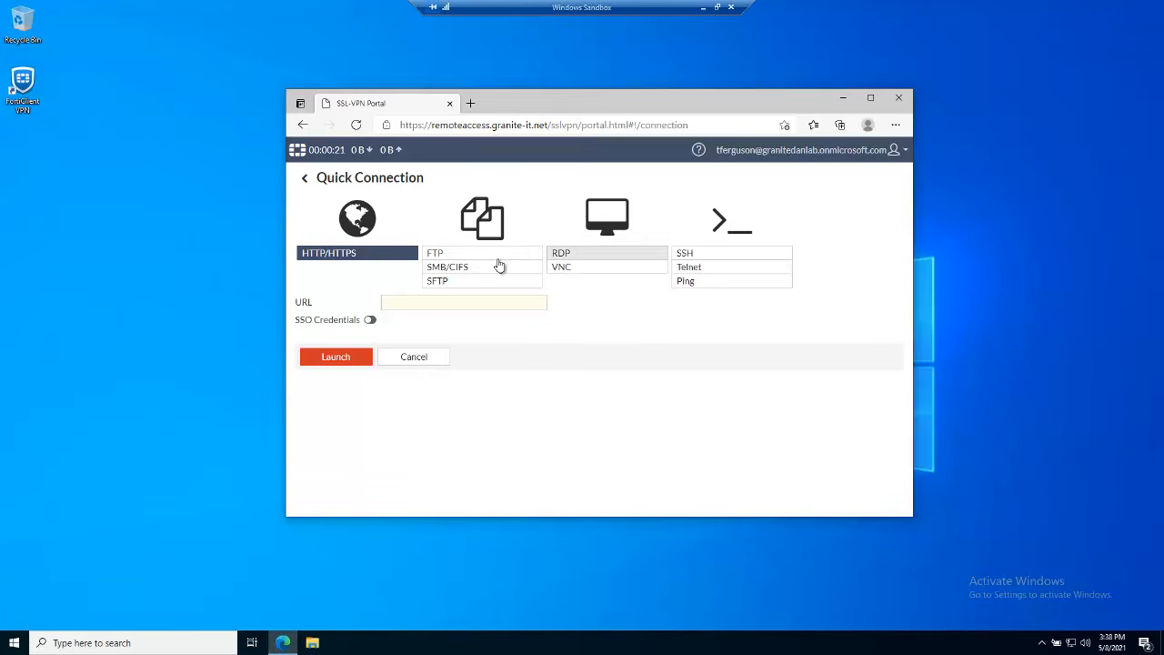
left_click(697, 256)
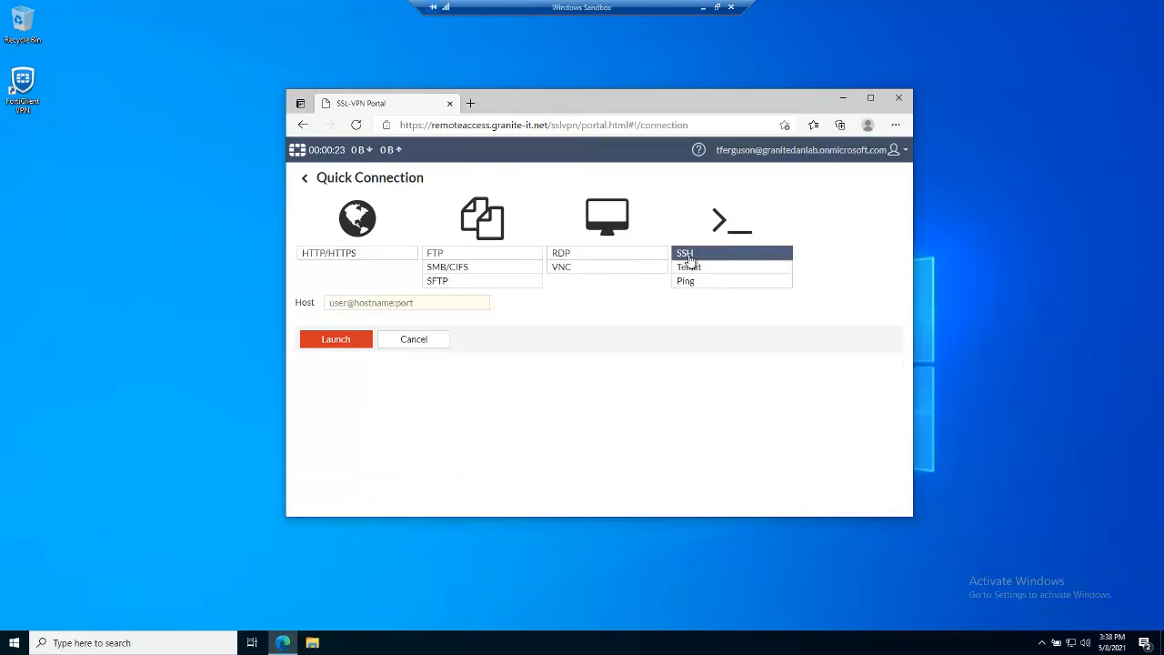
left_click(411, 307)
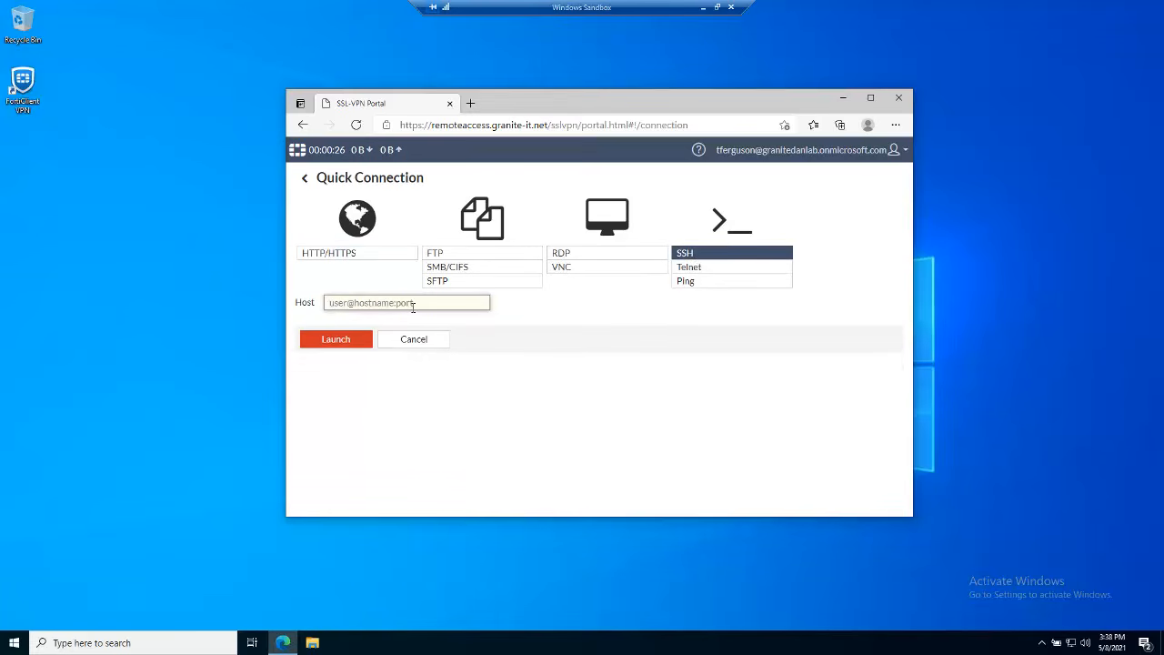
type("admin")
type("@")
type("192")
type(".168")
type(".2")
type(".99")
Launch the SSH session and log in to LabGate as admin
left_click(358, 343)
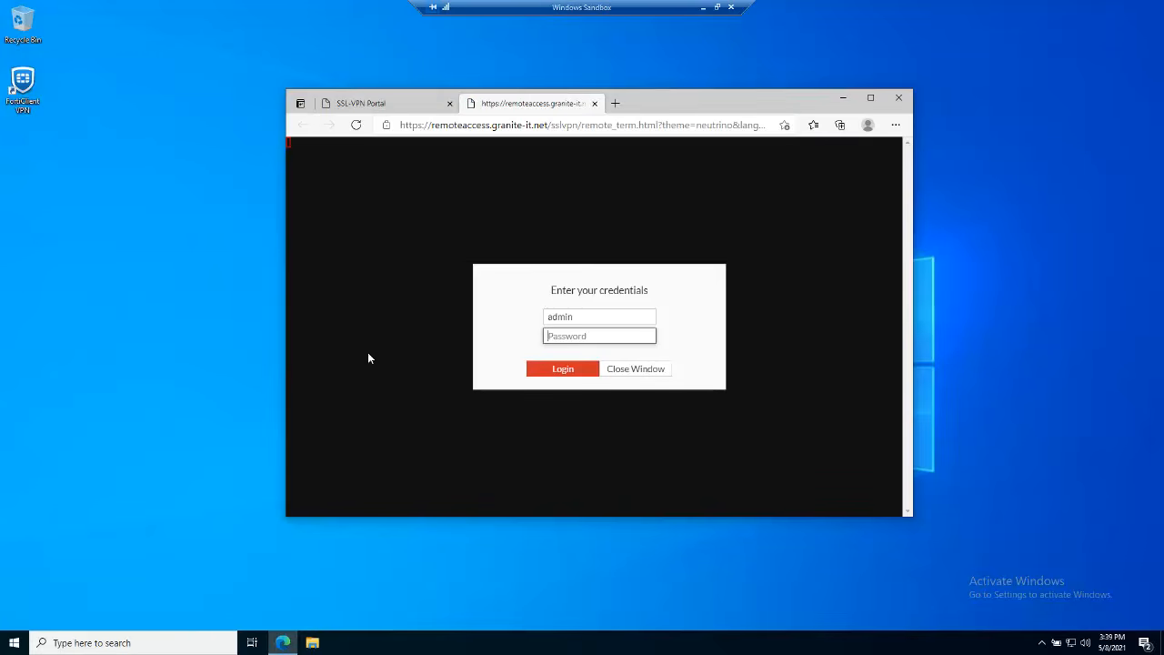
type("•••••••••••")
key("Return")
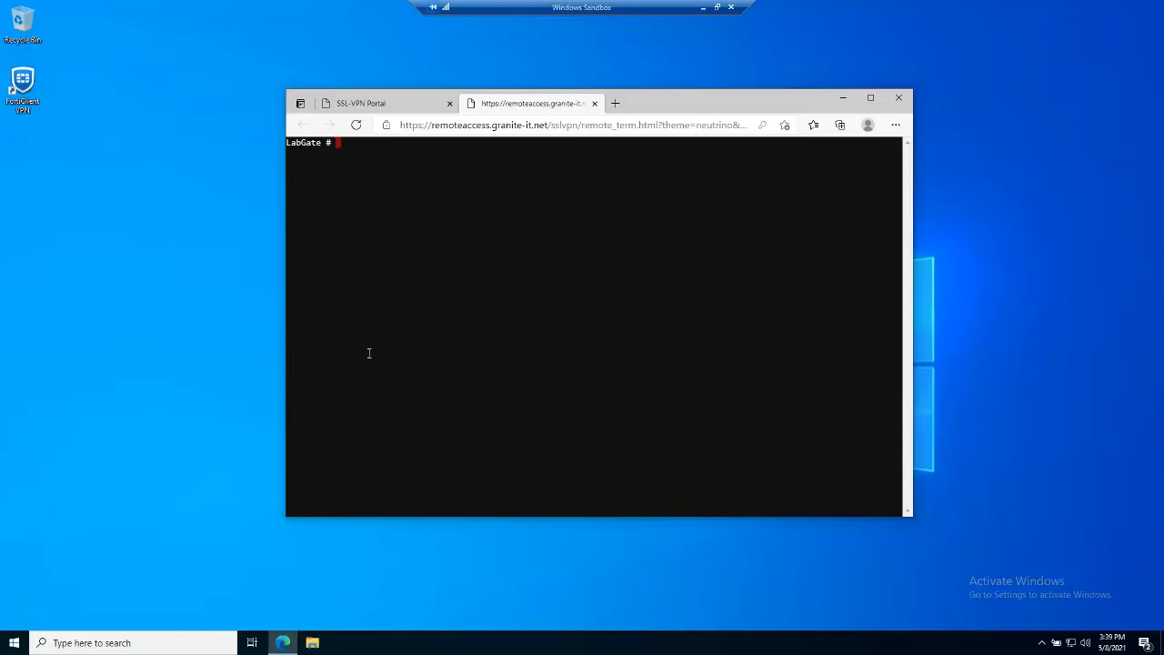
Run 'config user saml' and 'show full' to list the SAML settings, then close the terminal
type("daignose")
key("BackSpace")
key("BackSpace")
key("BackSpace")
key("BackSpace")
key("BackSpace")
key("BackSpace")
key("BackSpace")
key("BackSpace")
type("show")
key("BackSpace")
key("BackSpace")
key("BackSpace")
key("BackSpace")
key("BackSpace")
key("BackSpace")
type("config ")
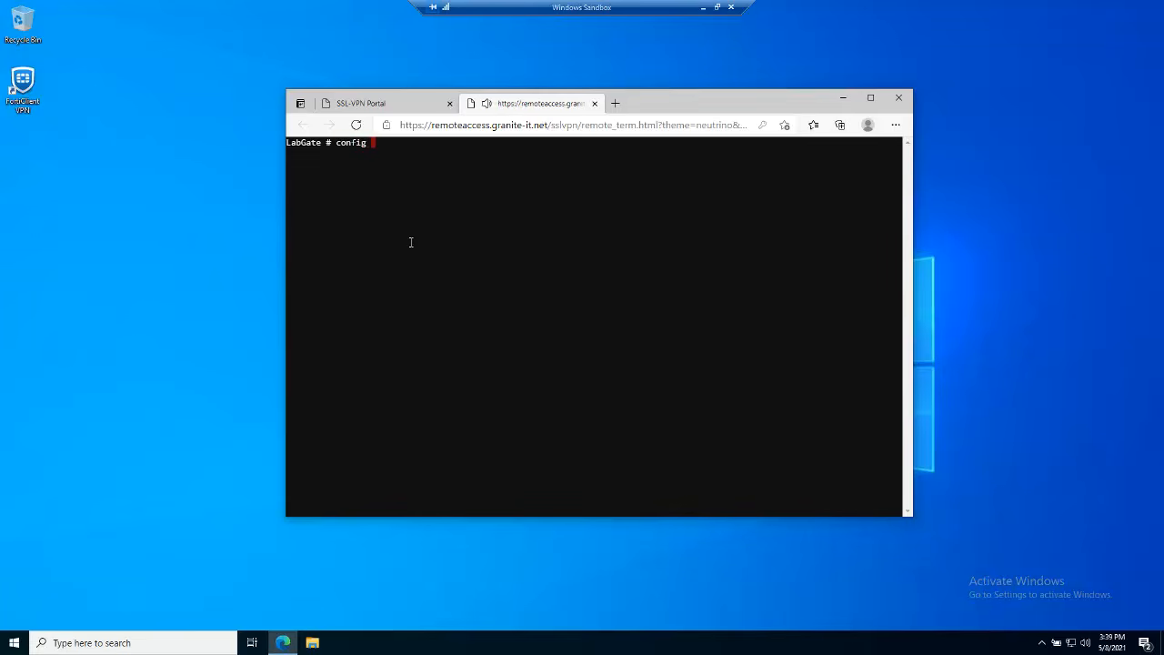
type("user s")
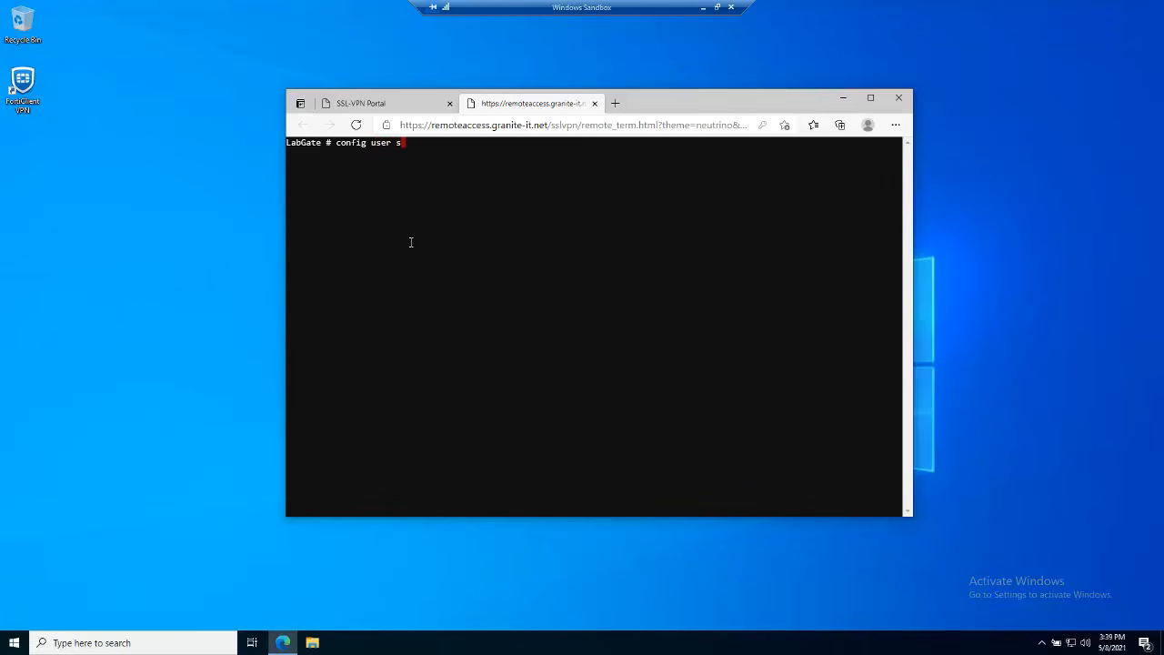
type("aml")
key("Return")
type("show full")
key("Return")
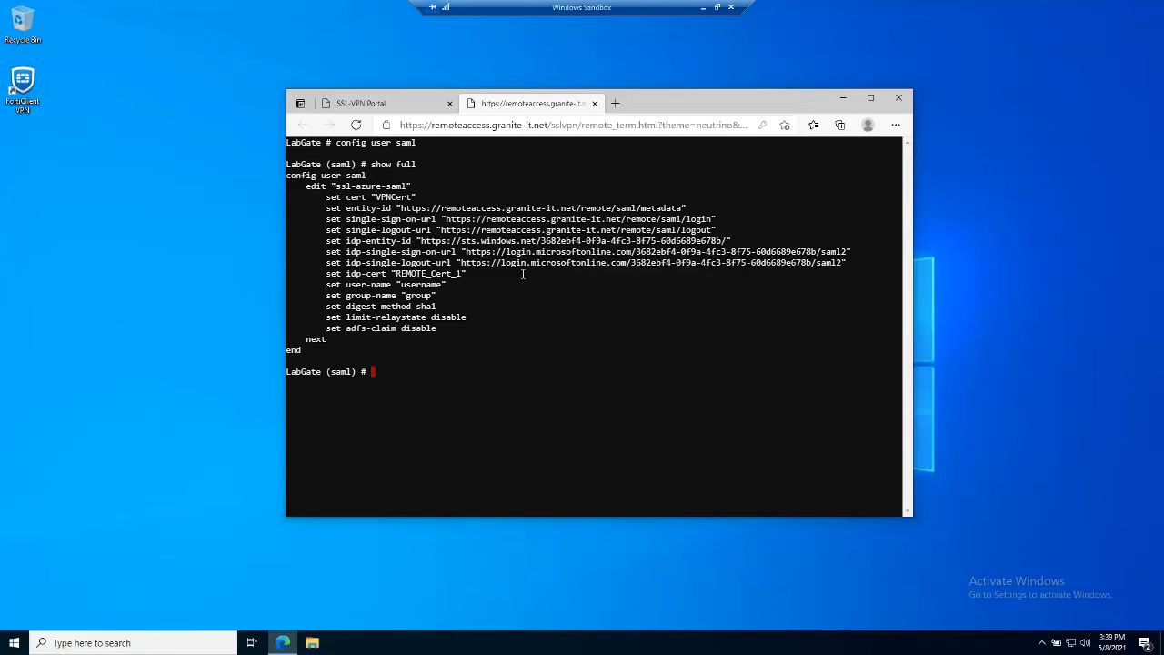
left_click(595, 103)
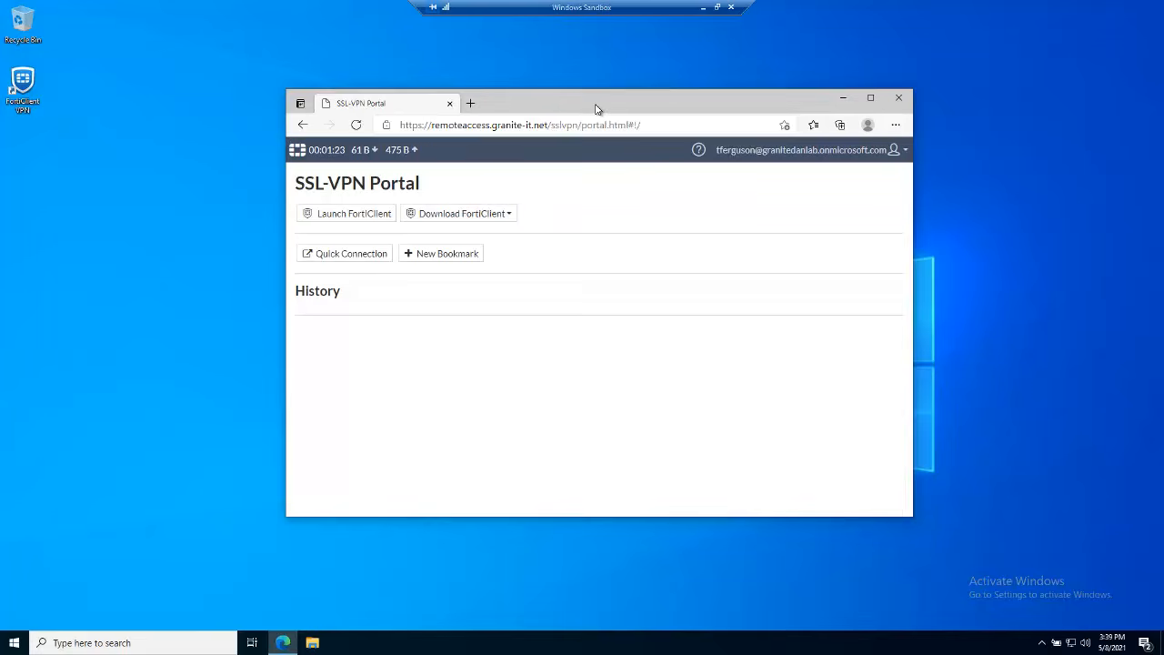
Close the portal browser, launch FortiClient VPN and accept the free-software terms
left_click(449, 104)
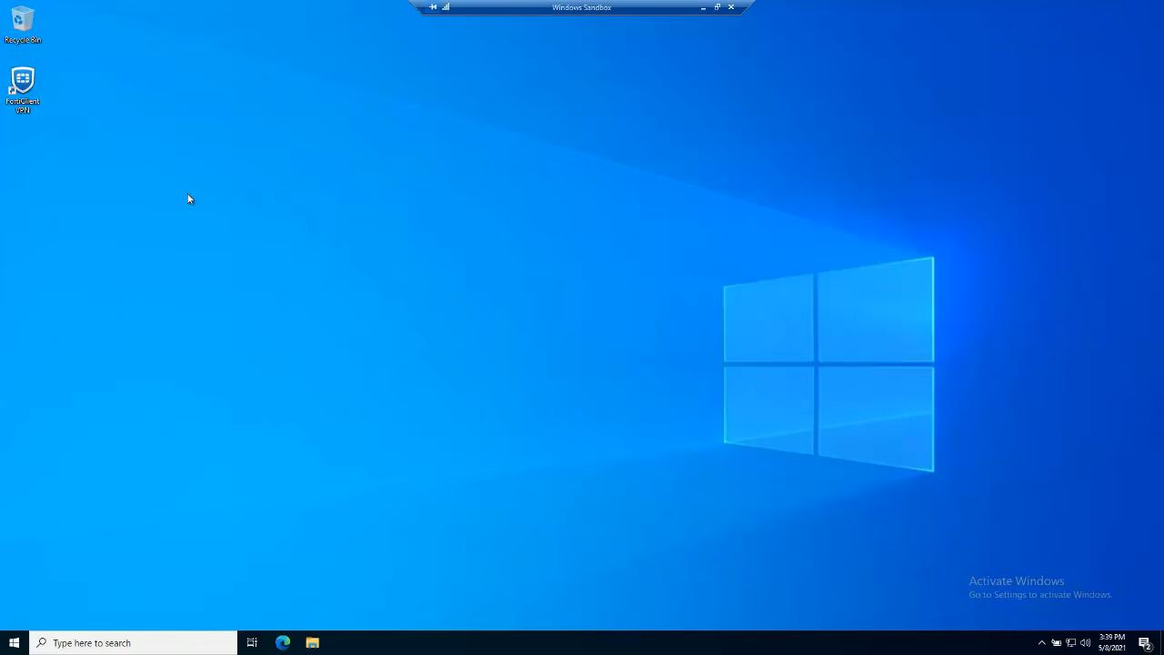
double_click(20, 92)
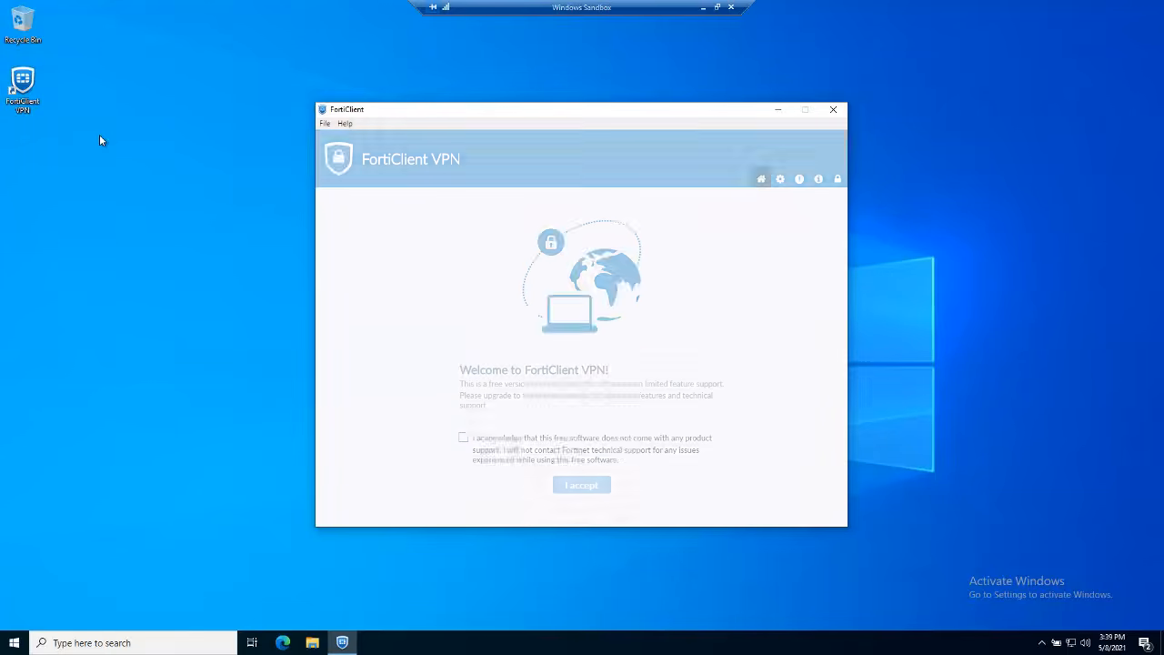
left_click(464, 438)
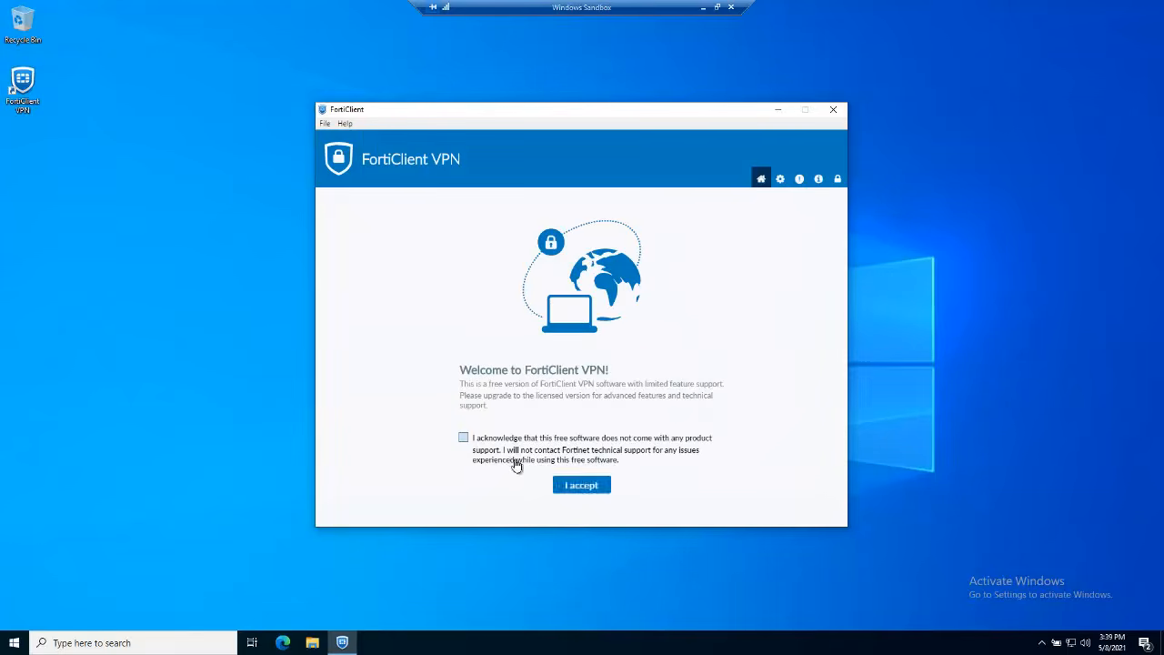
left_click(581, 488)
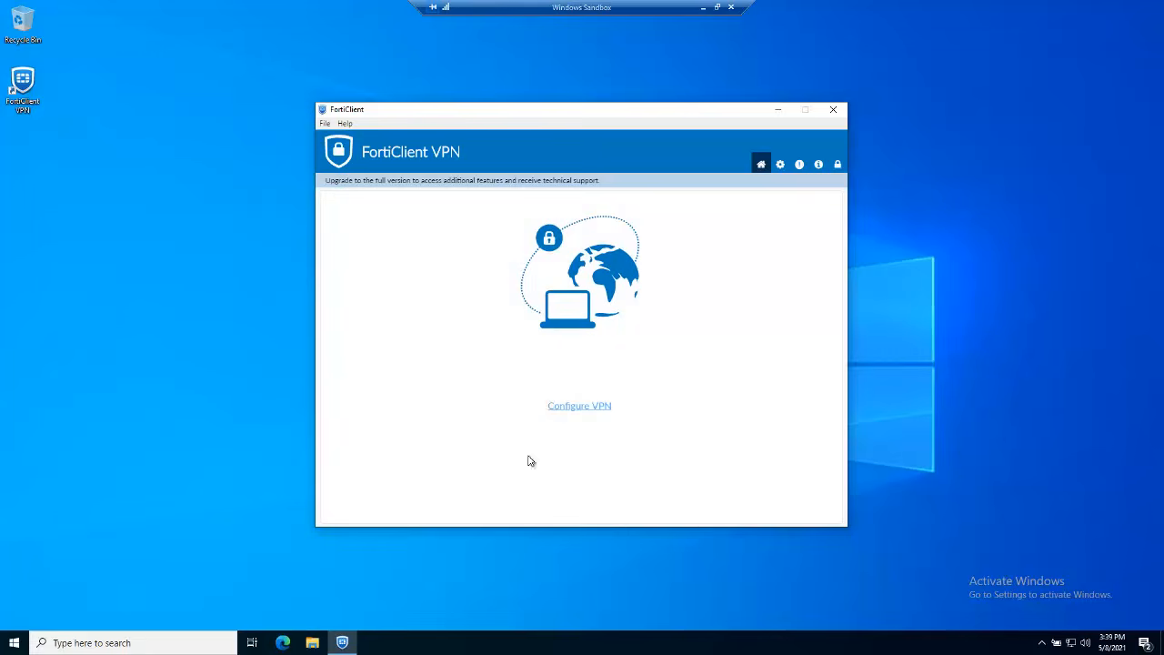
Start a new VPN connection, typing remoteaccess.granite-it.net and copying it for the gateway
left_click(570, 407)
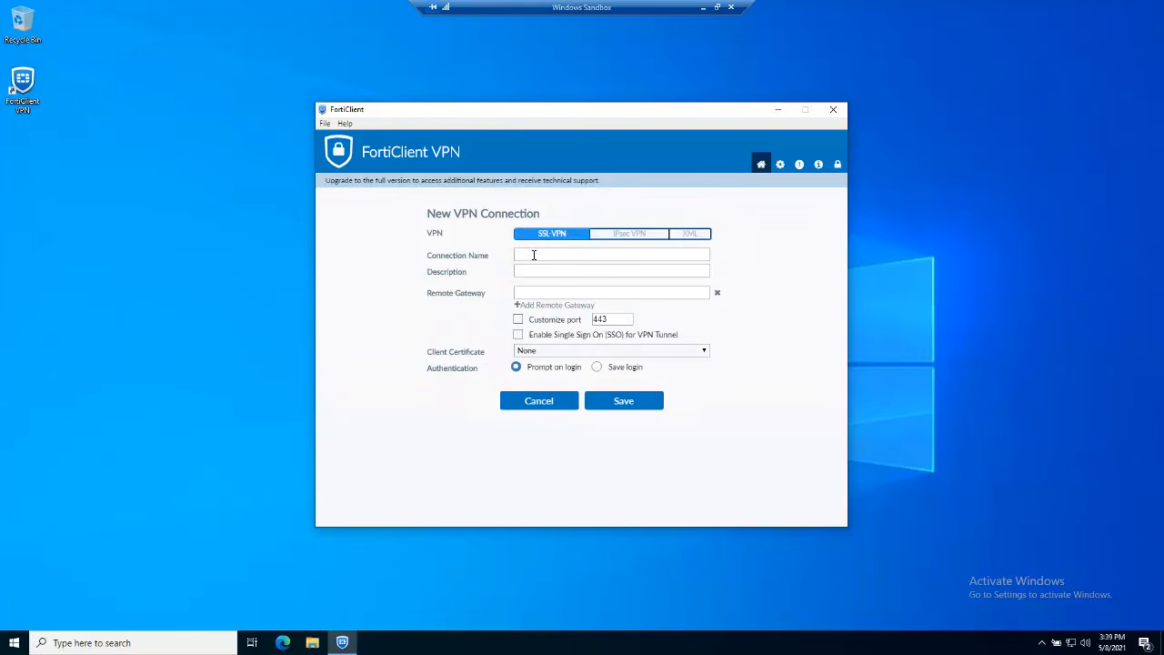
left_click(537, 258)
type("refmo")
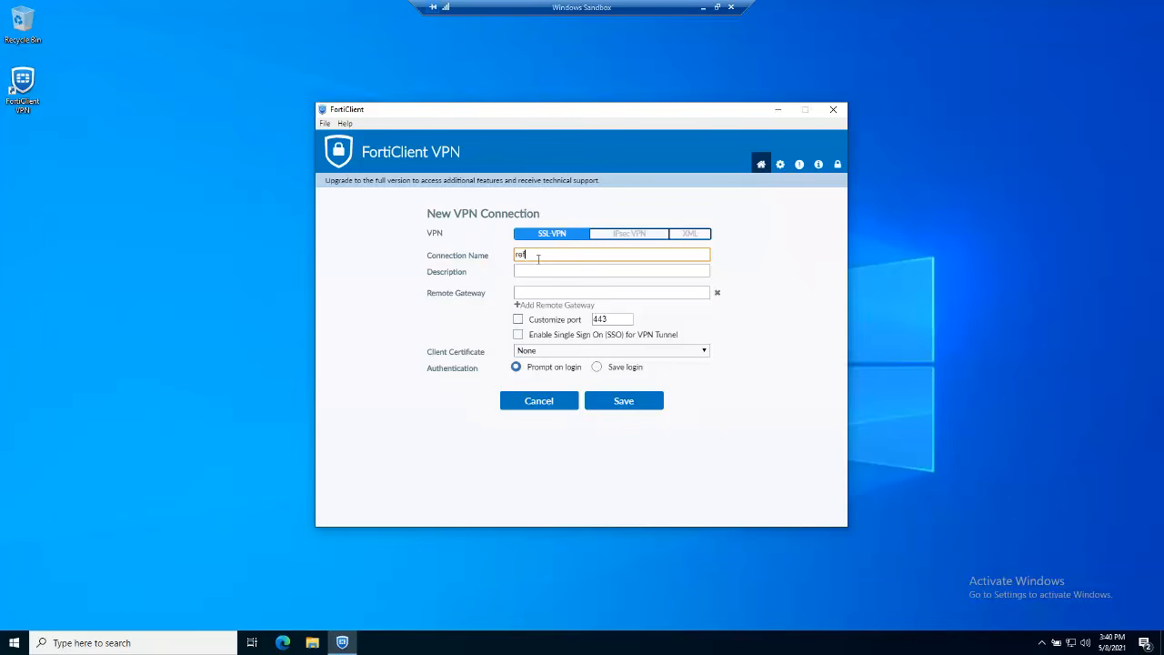
key("BackSpace")
key("BackSpace")
key("BackSpace")
type("moteac")
type("cess gar")
key("BackSpace")
key("BackSpace")
type("ranite-it net")
left_click(533, 273)
left_click(537, 304)
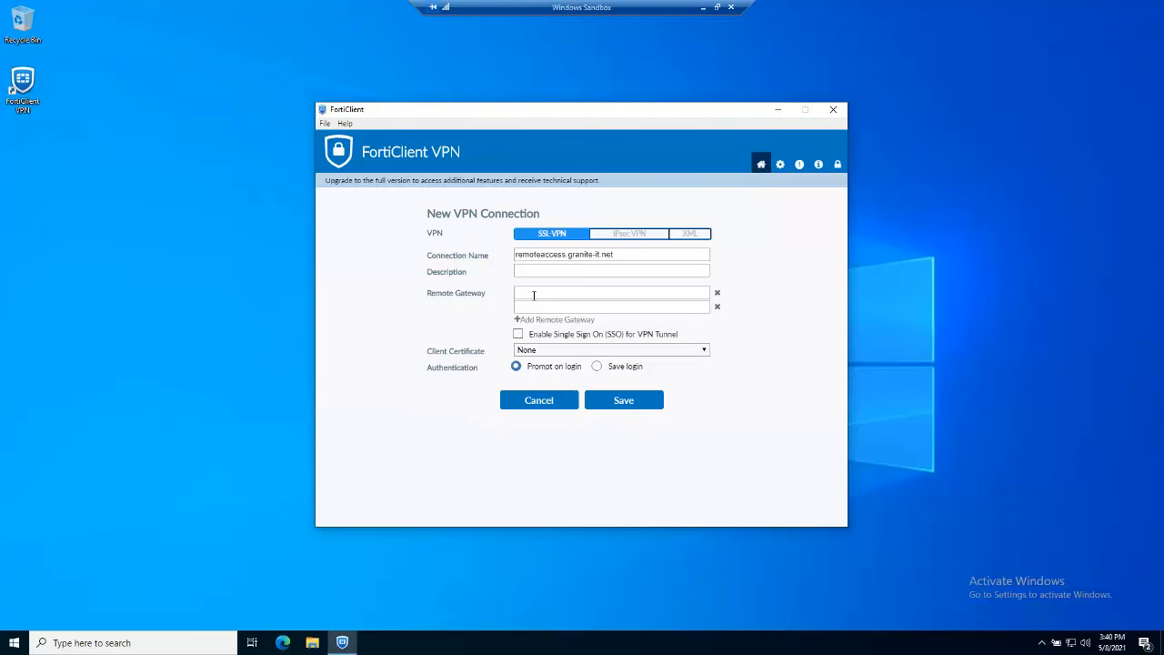
left_click_drag(624, 256, 495, 266)
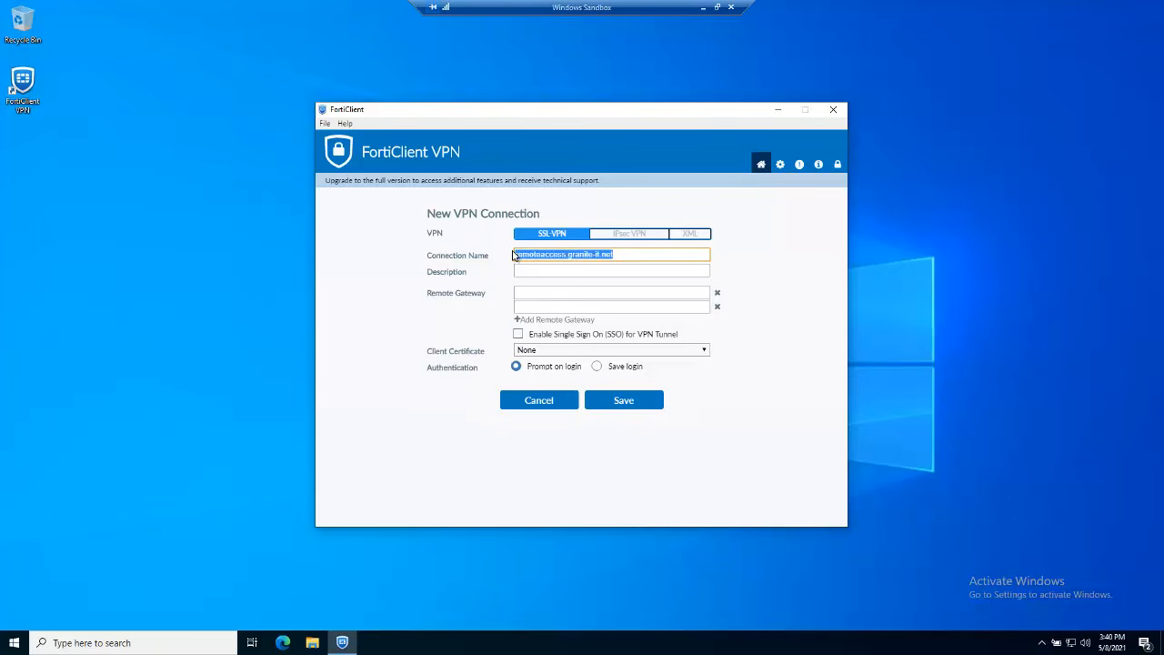
right_click(533, 259)
left_click(552, 269)
Name the connection GraniteLabs and paste remoteaccess.granite-it.net as the remote gateway
type("GraniteLabs")
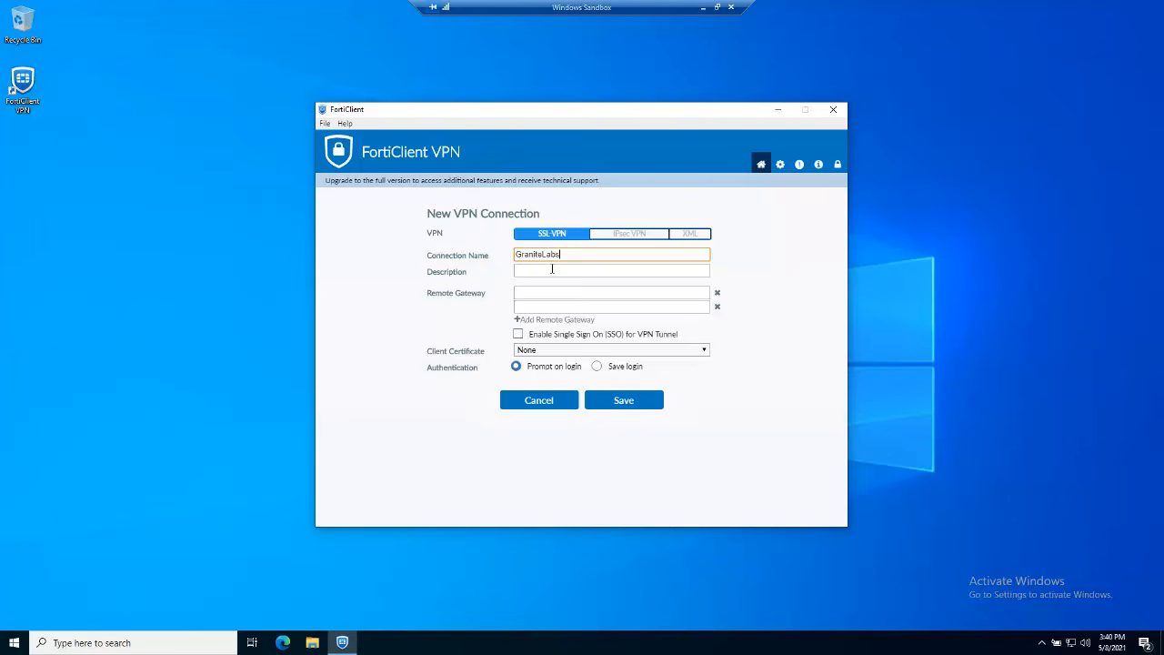
left_click(552, 269)
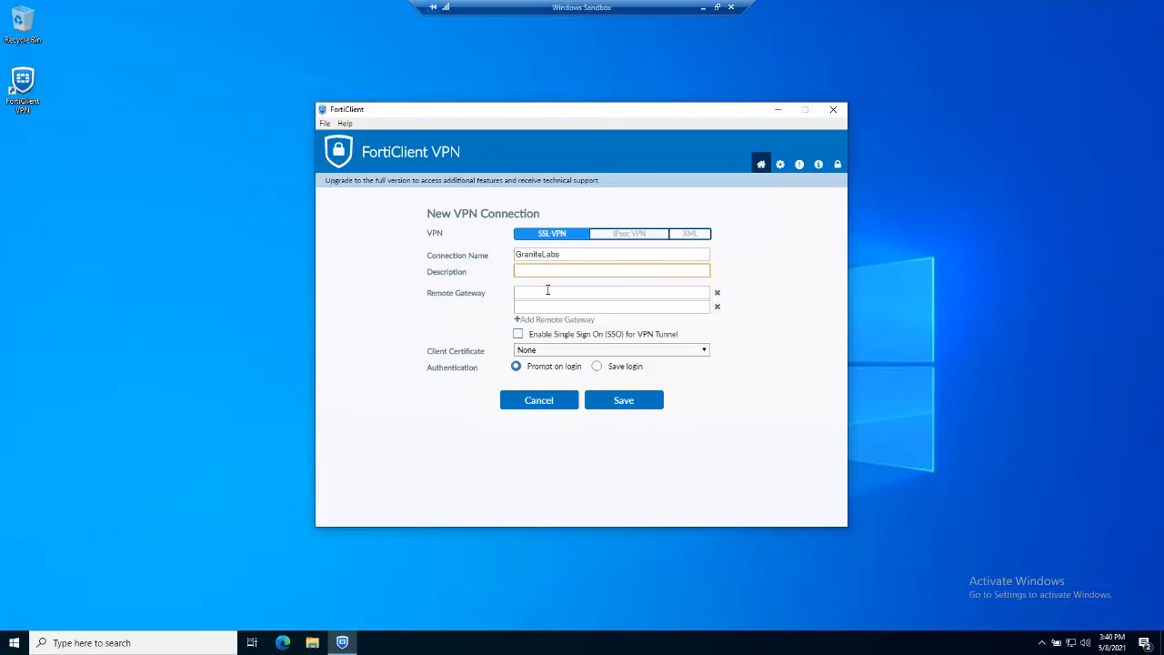
left_click(547, 292)
right_click(548, 292)
left_click(571, 329)
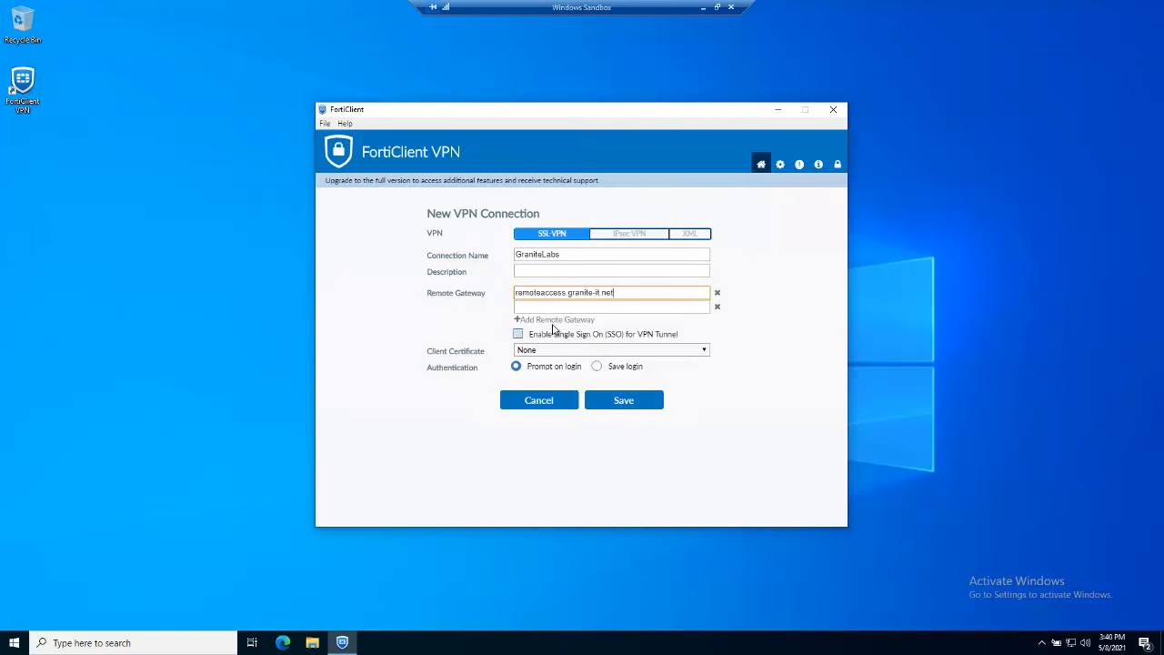
left_click(523, 273)
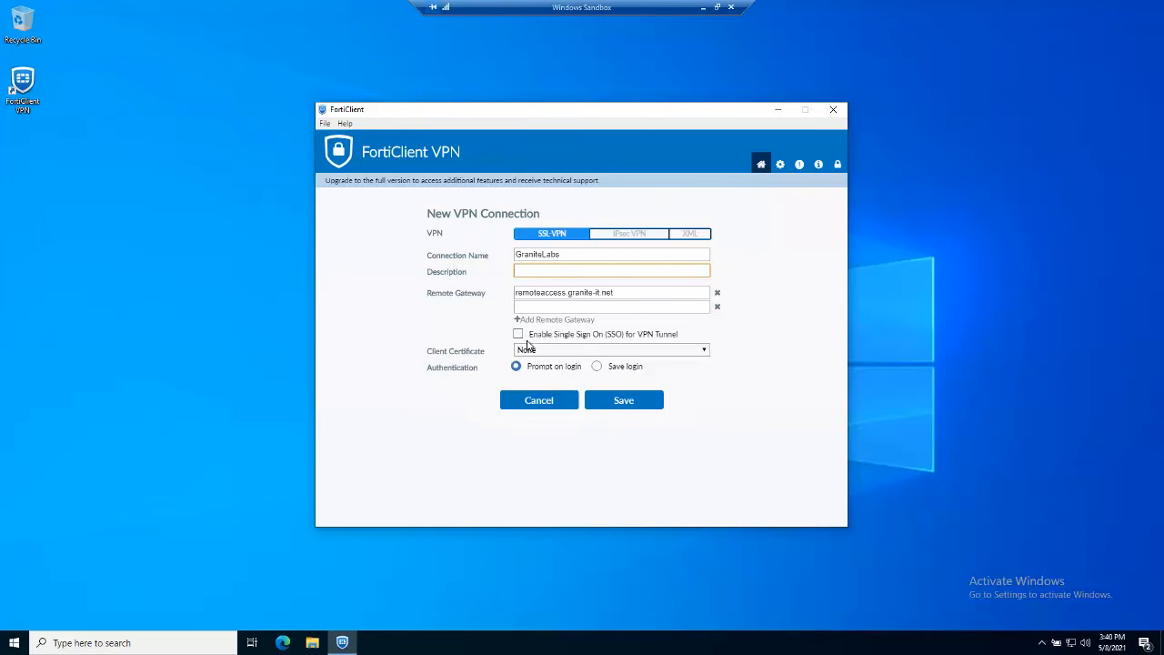
Enable SSO, remove the empty second gateway and save the GraniteLabs connection
left_click(519, 335)
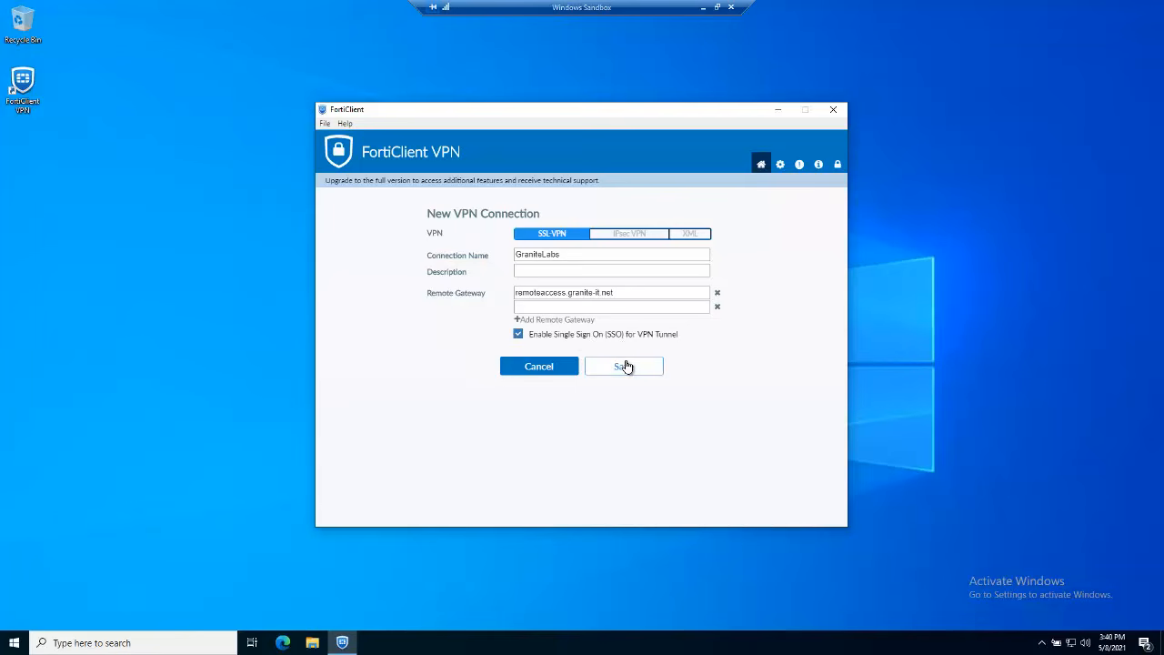
left_click(626, 367)
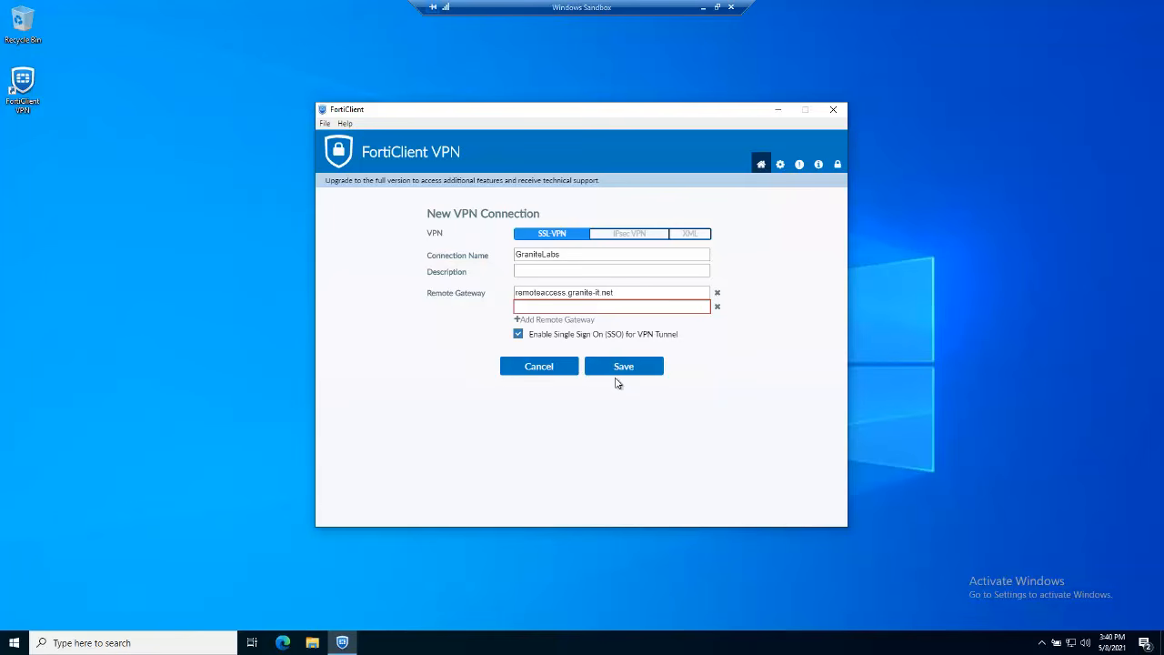
left_click(542, 310)
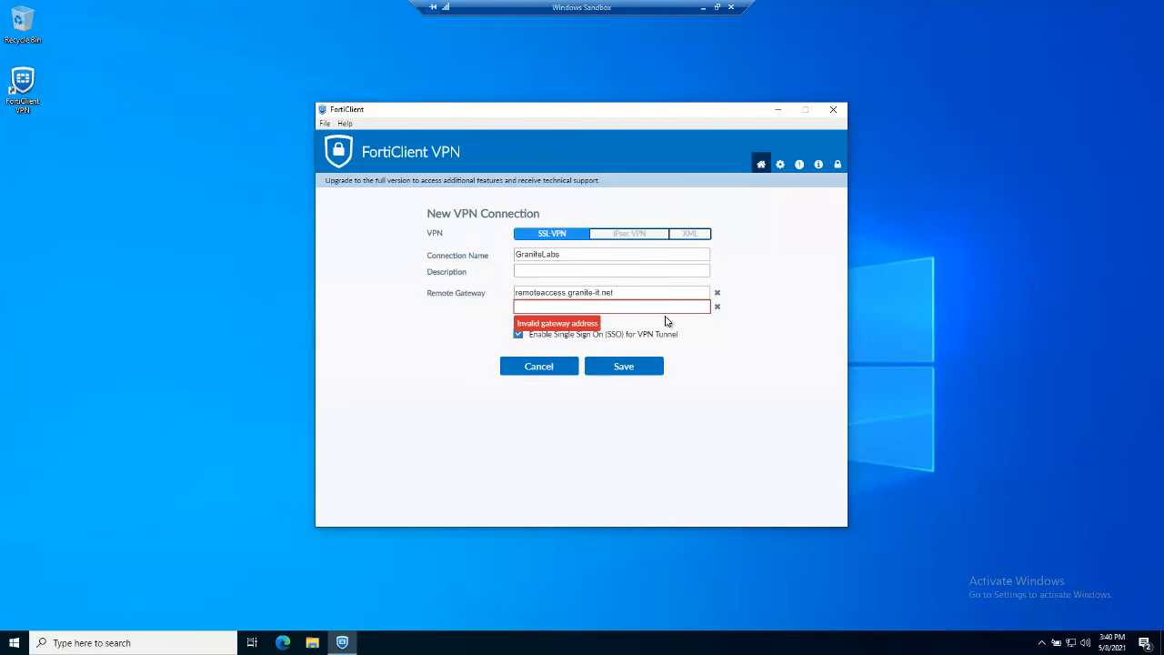
left_click(717, 309)
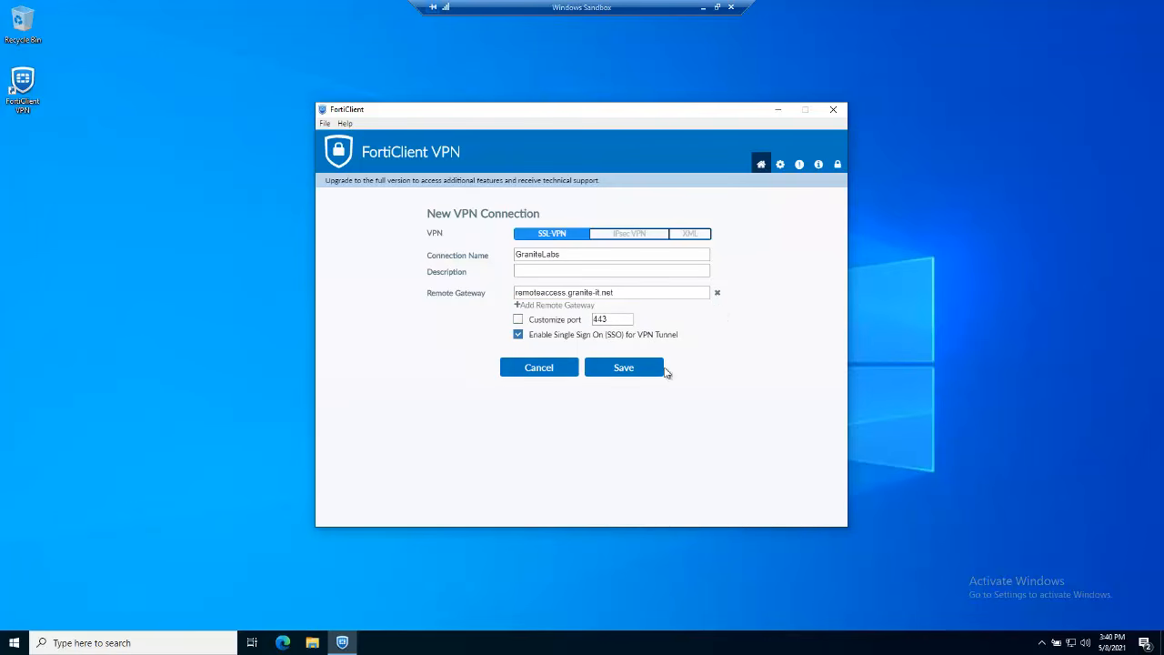
left_click(637, 371)
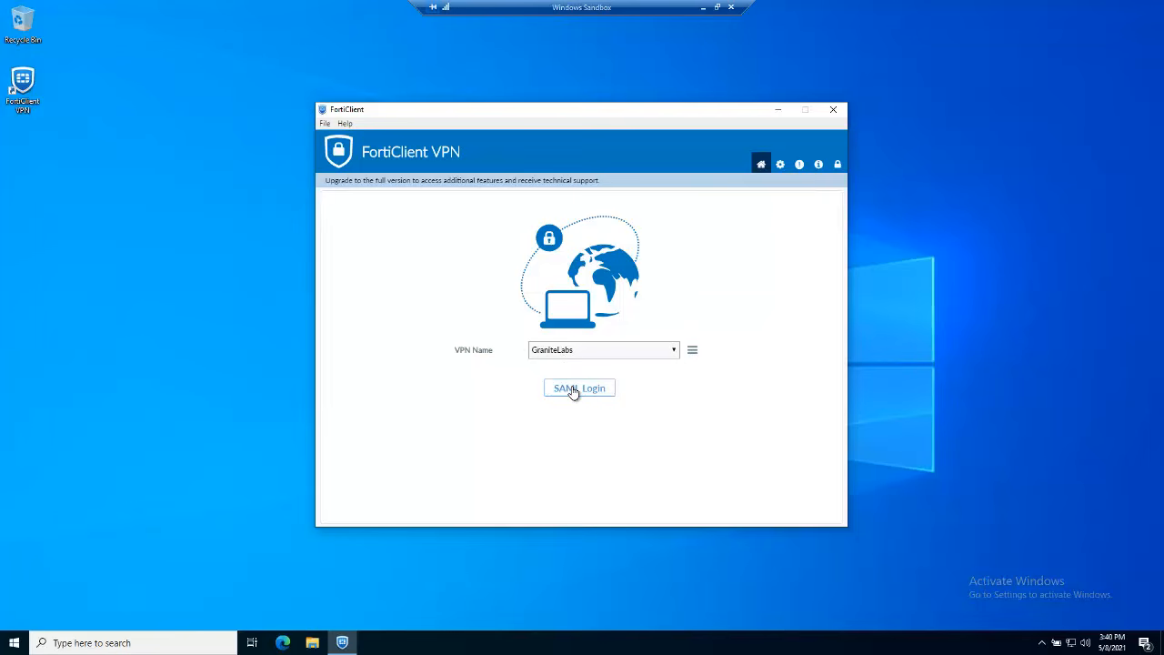
Complete GraniteLabs SAML login with the Azure AD username and password, choosing to stay signed in
left_click(572, 390)
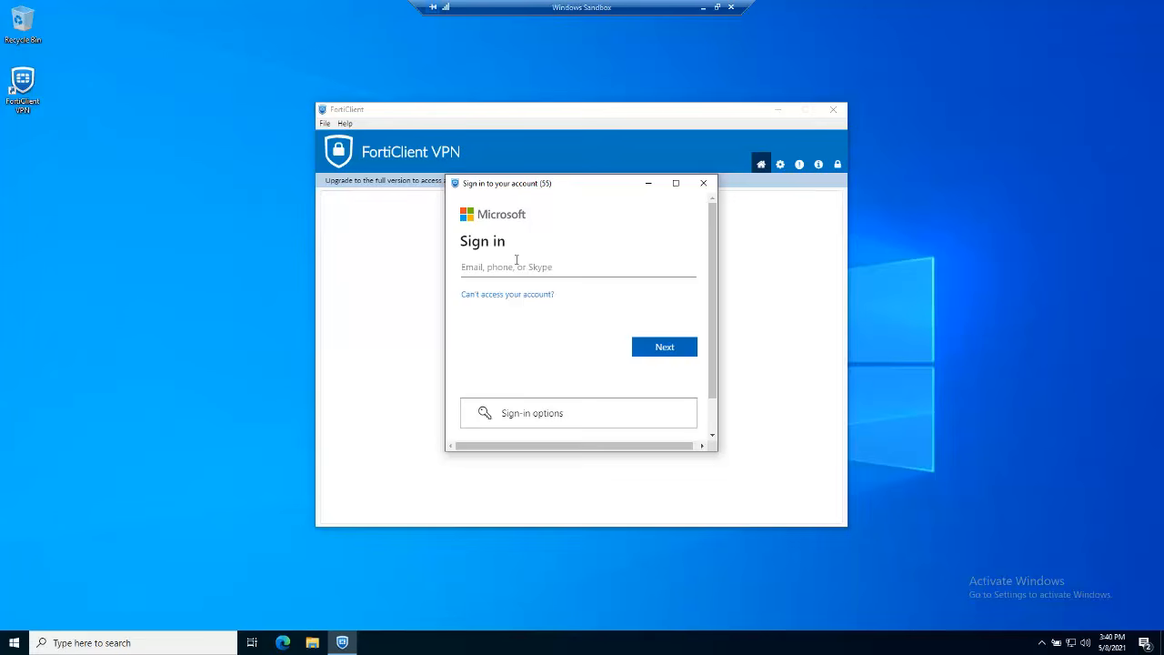
left_click(655, 346)
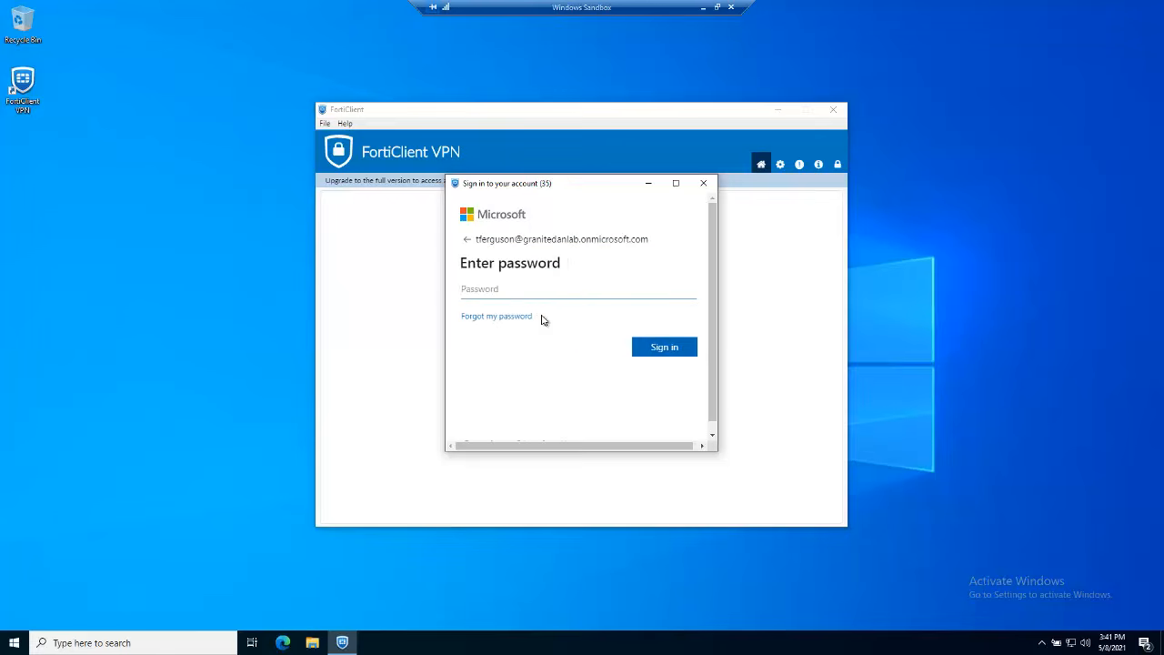
type("•••••••")
key("Return")
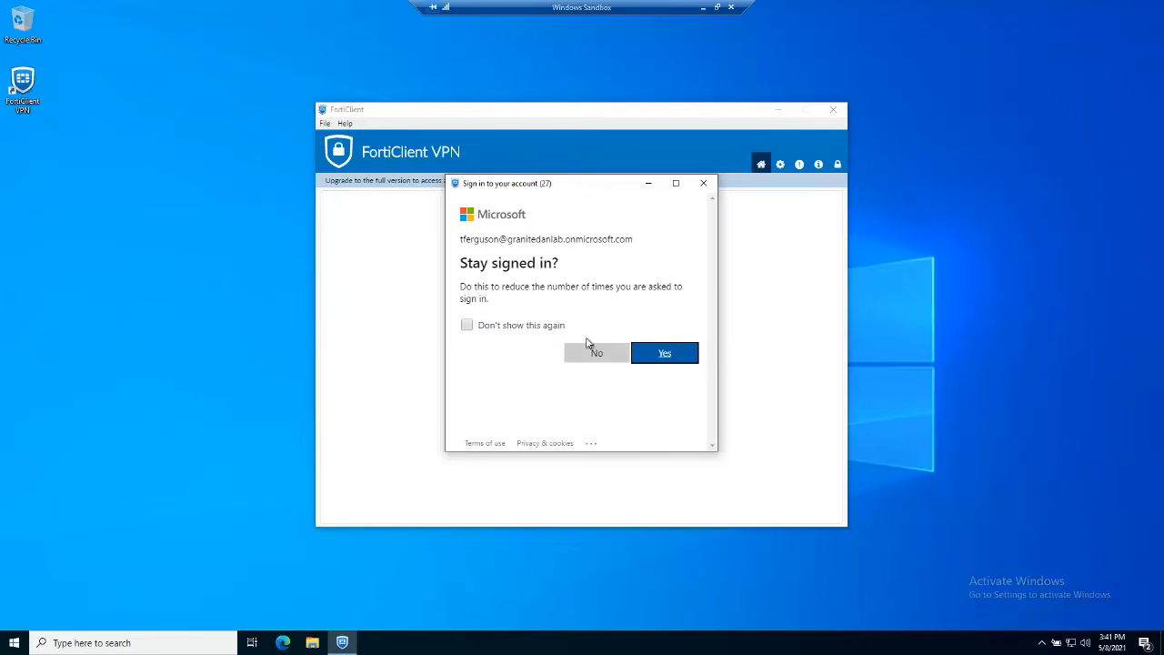
left_click(667, 364)
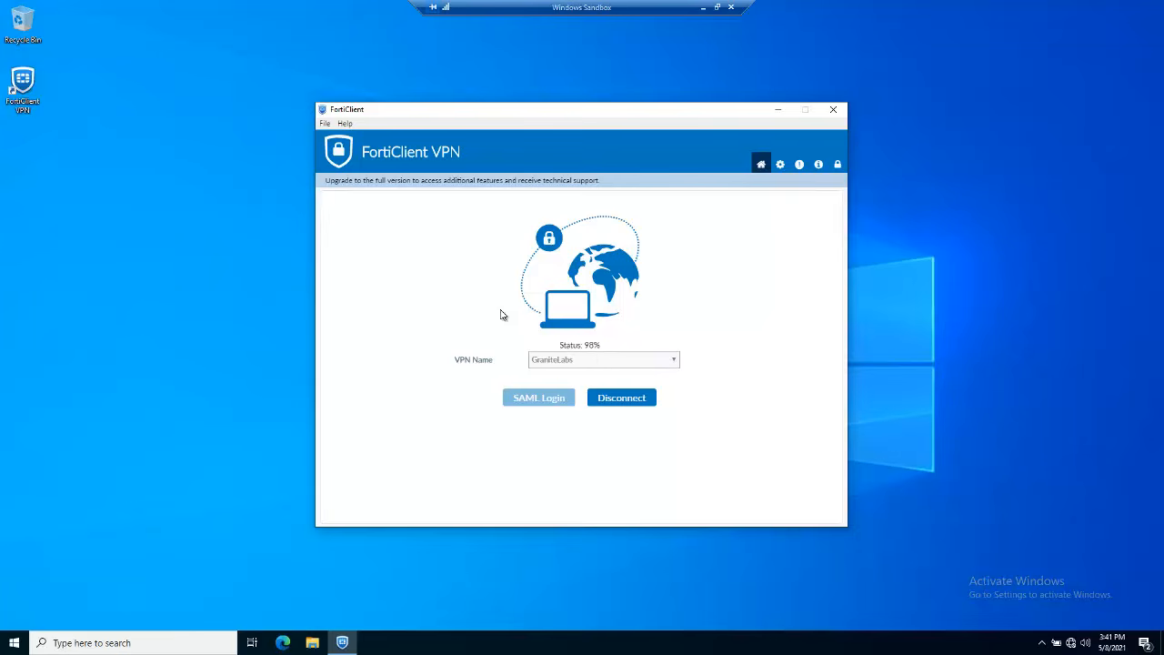
left_click_drag(471, 108, 441, 42)
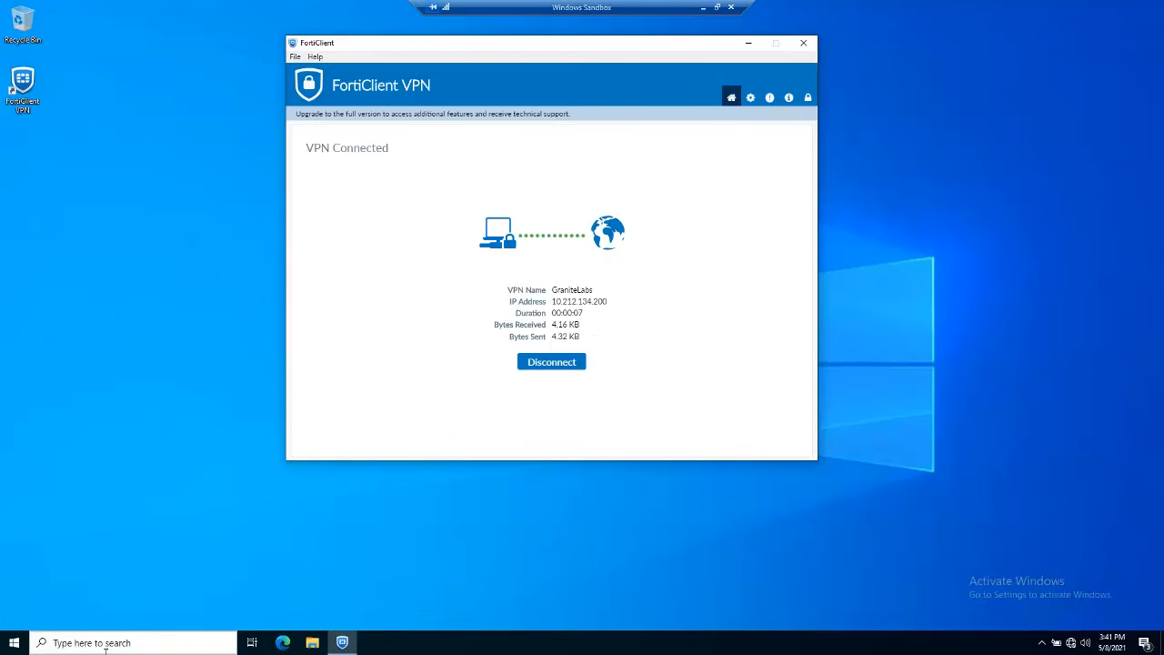
left_click(142, 497)
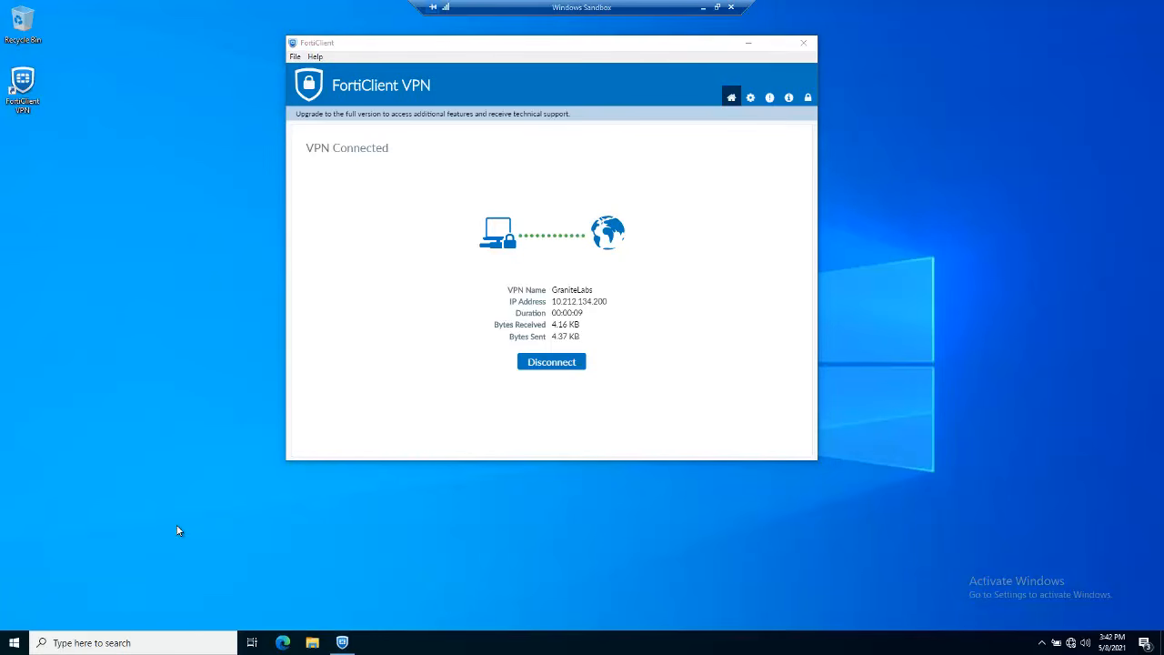
left_click(283, 642)
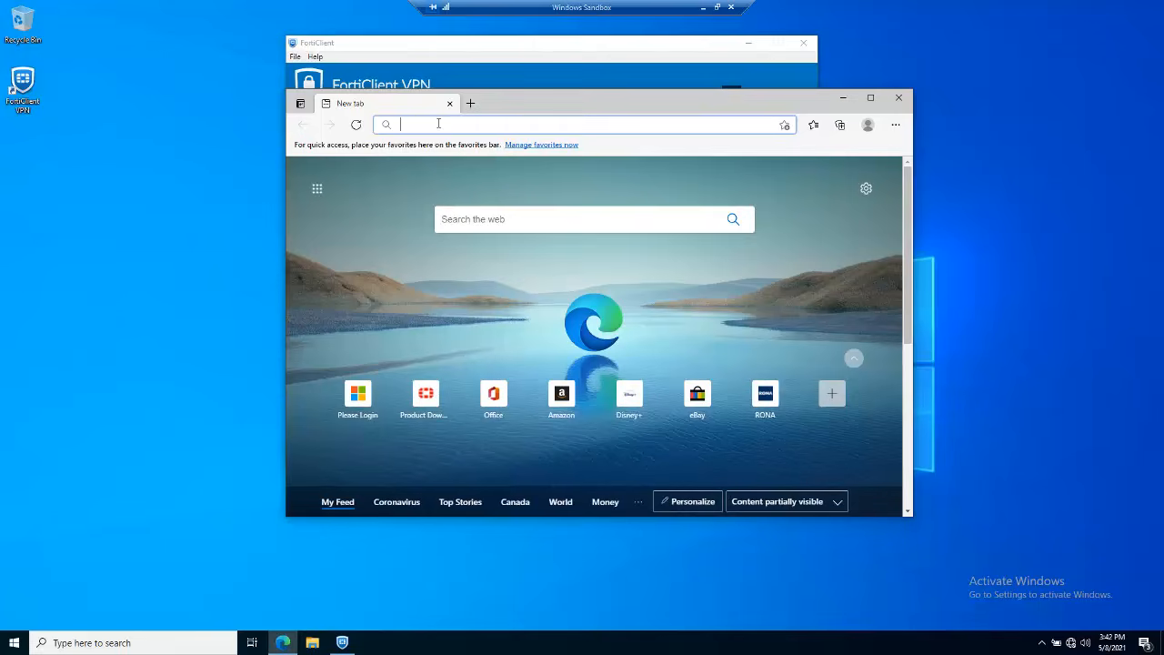
type("h")
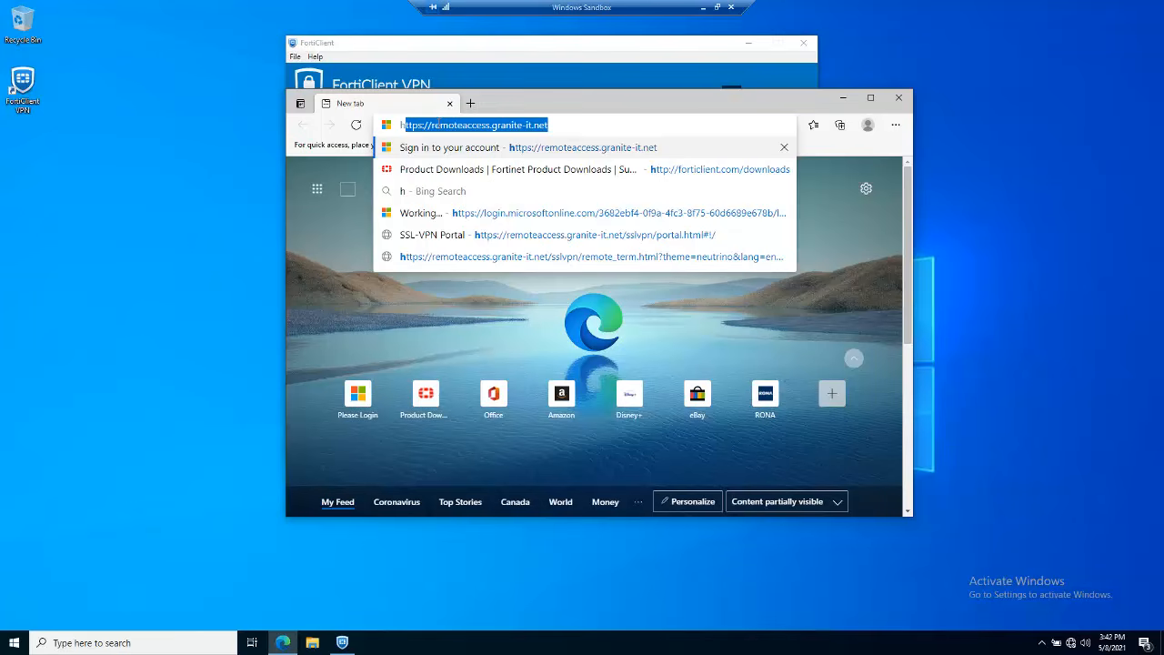
type("tt")
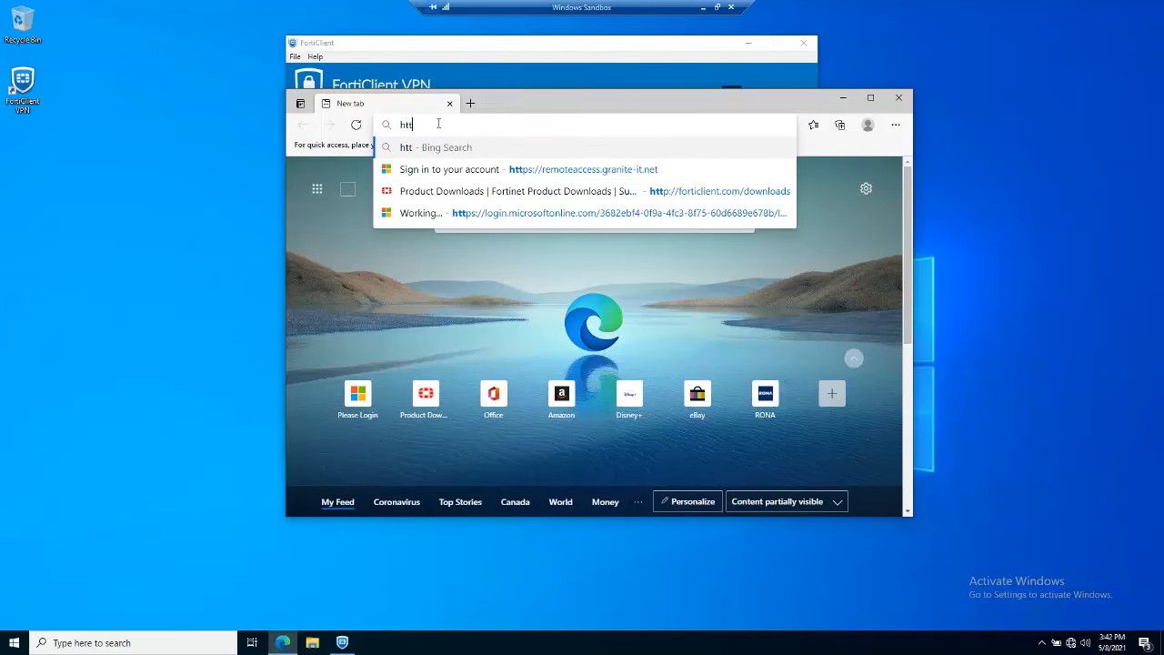
type("ps://")
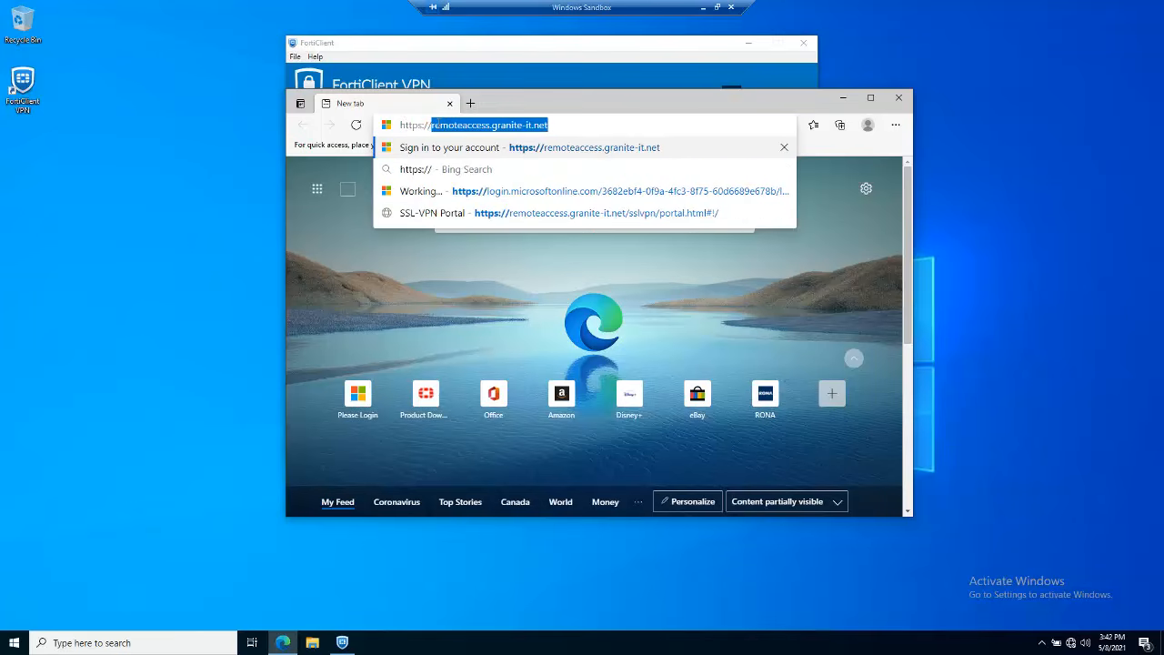
type("1")
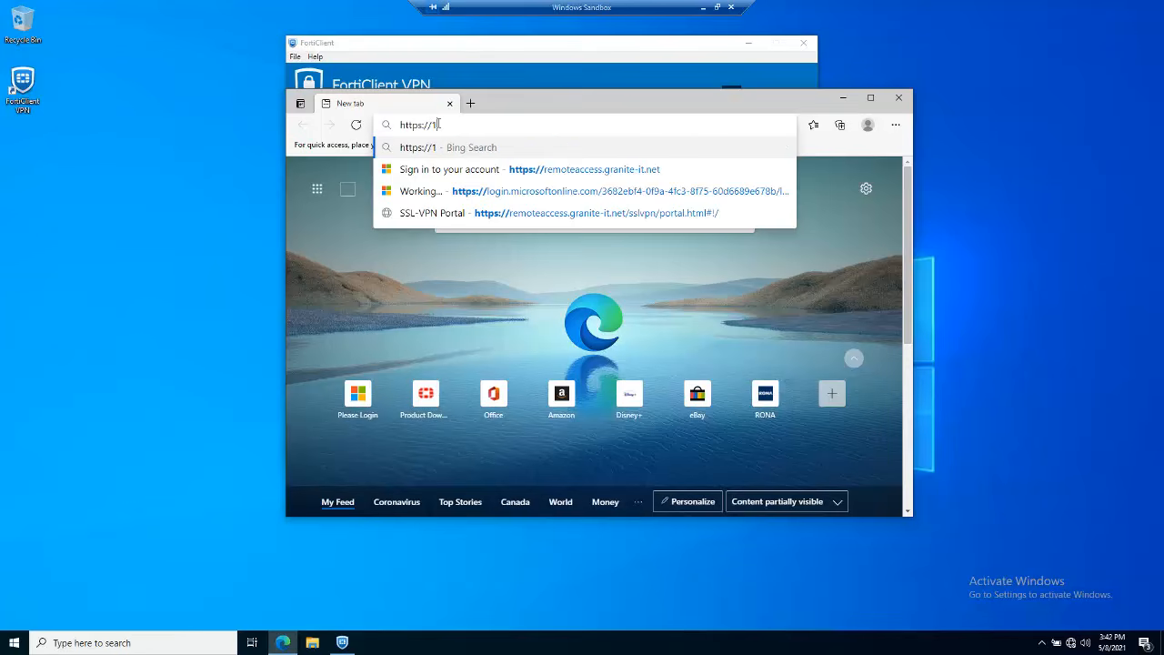
type("92.168.")
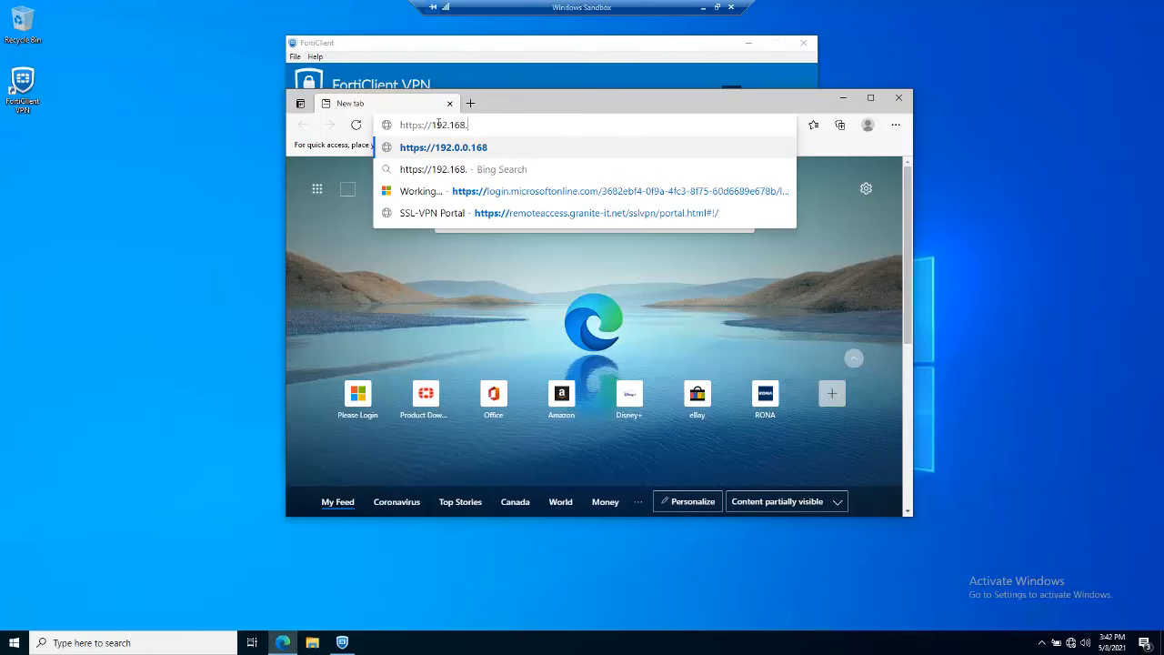
type("1")
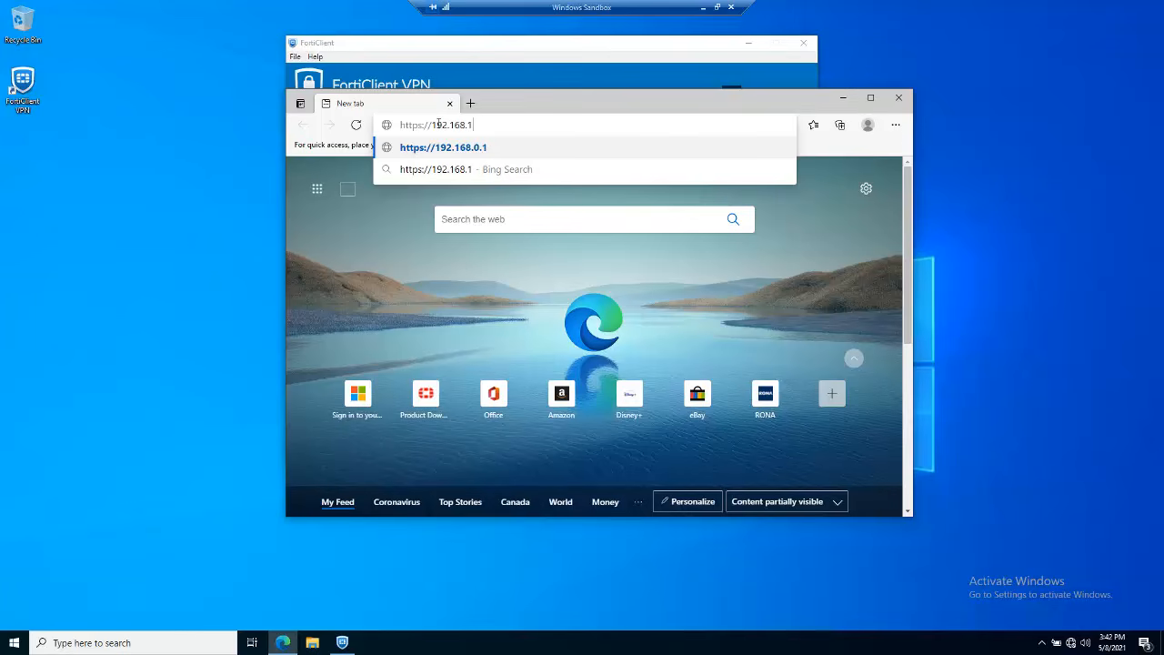
type(".99:44")
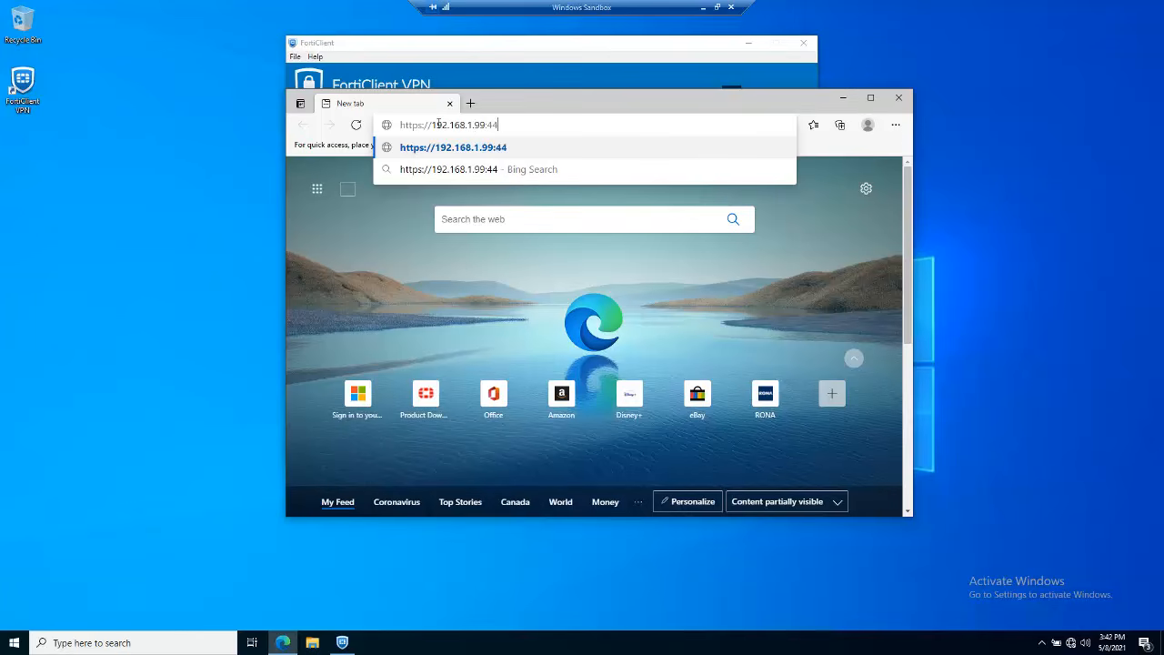
type("43")
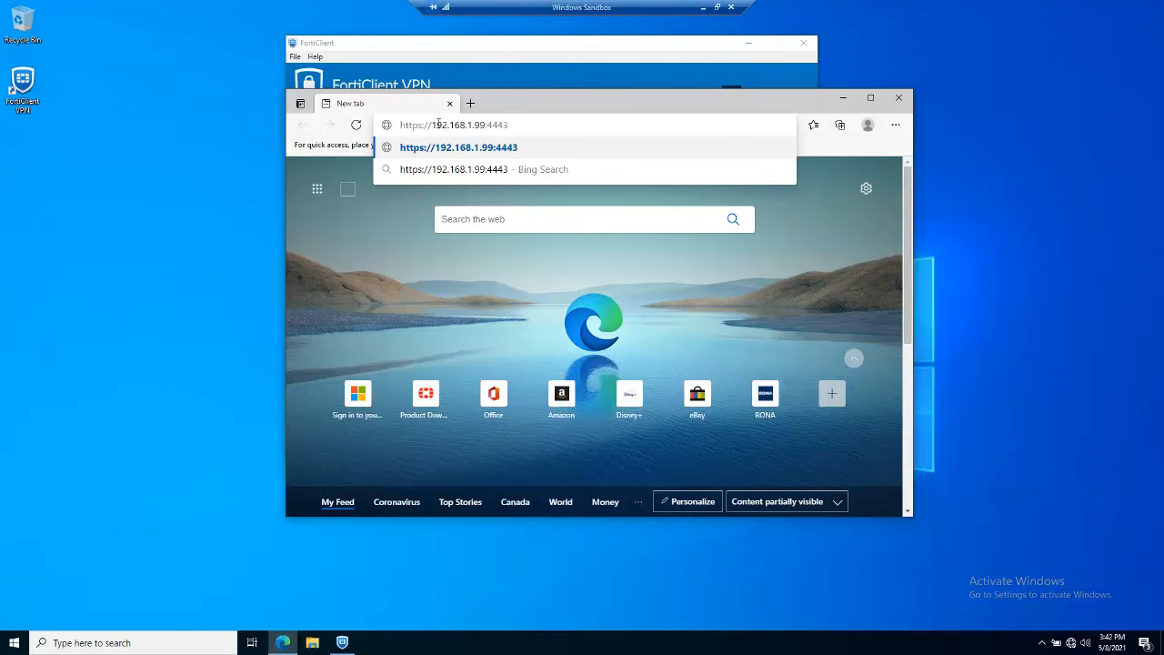
key("Return")
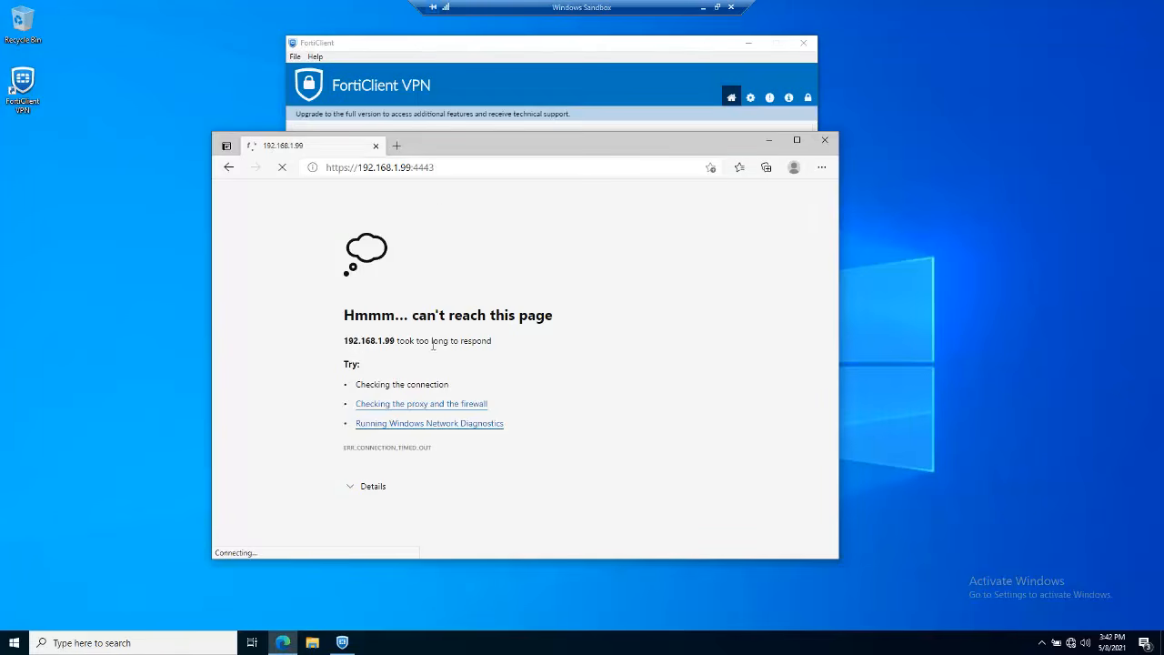
Note the timeout error, minimize the Sandbox and expand FortiGate's Log & Report menu
left_click_drag(403, 343, 493, 352)
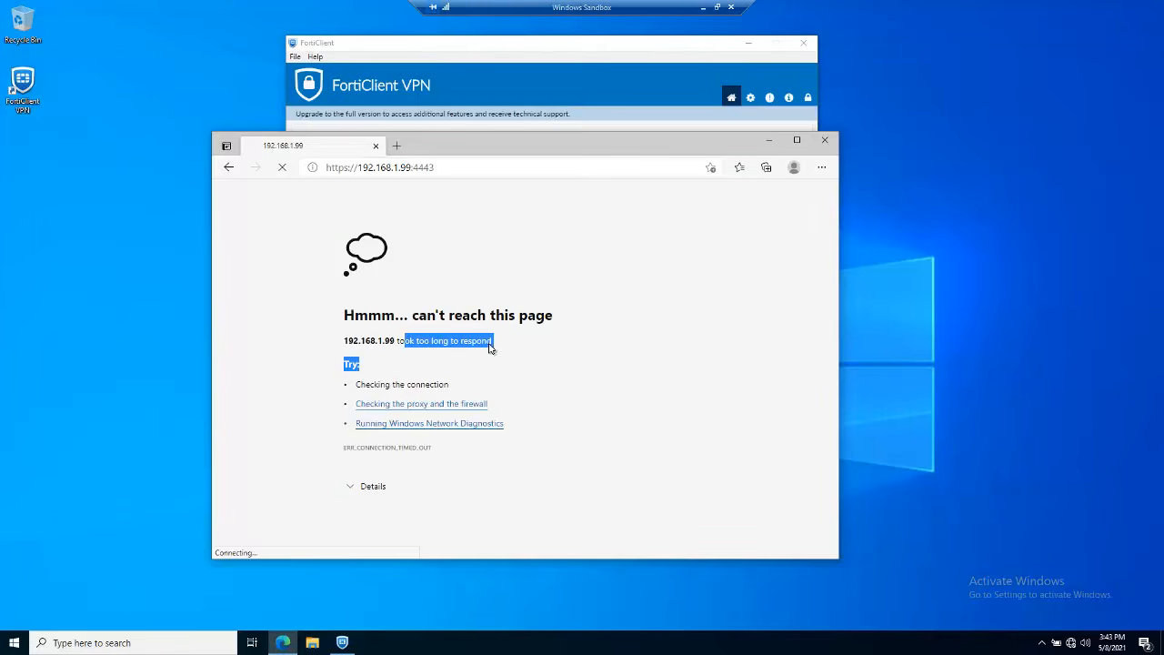
left_click(704, 8)
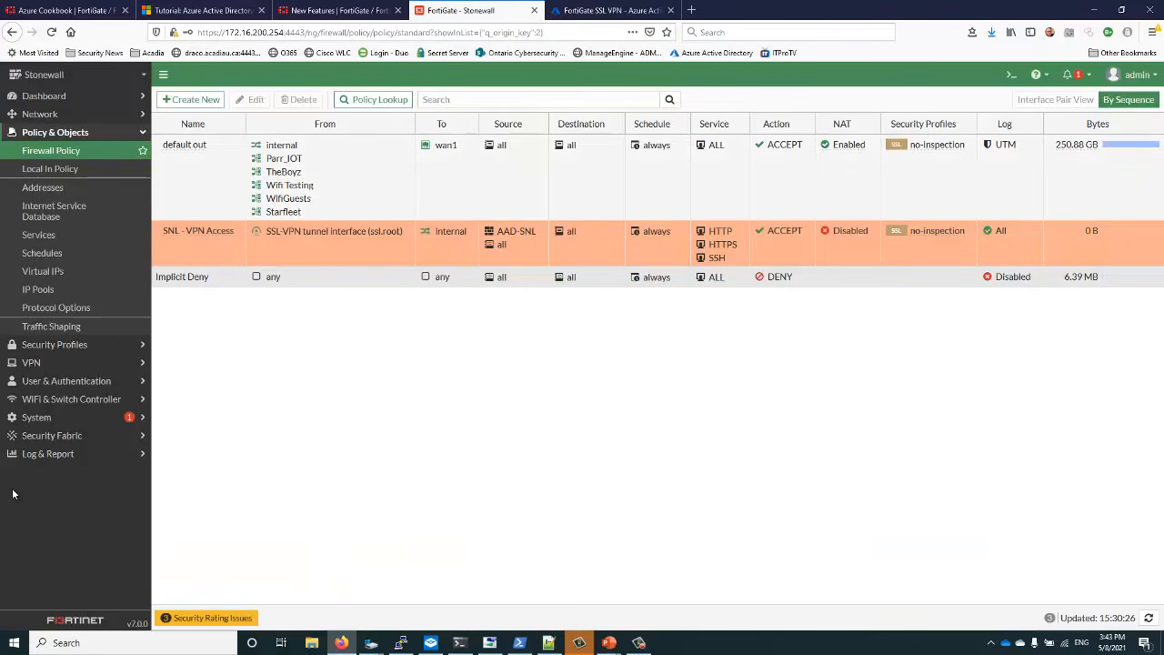
left_click(46, 453)
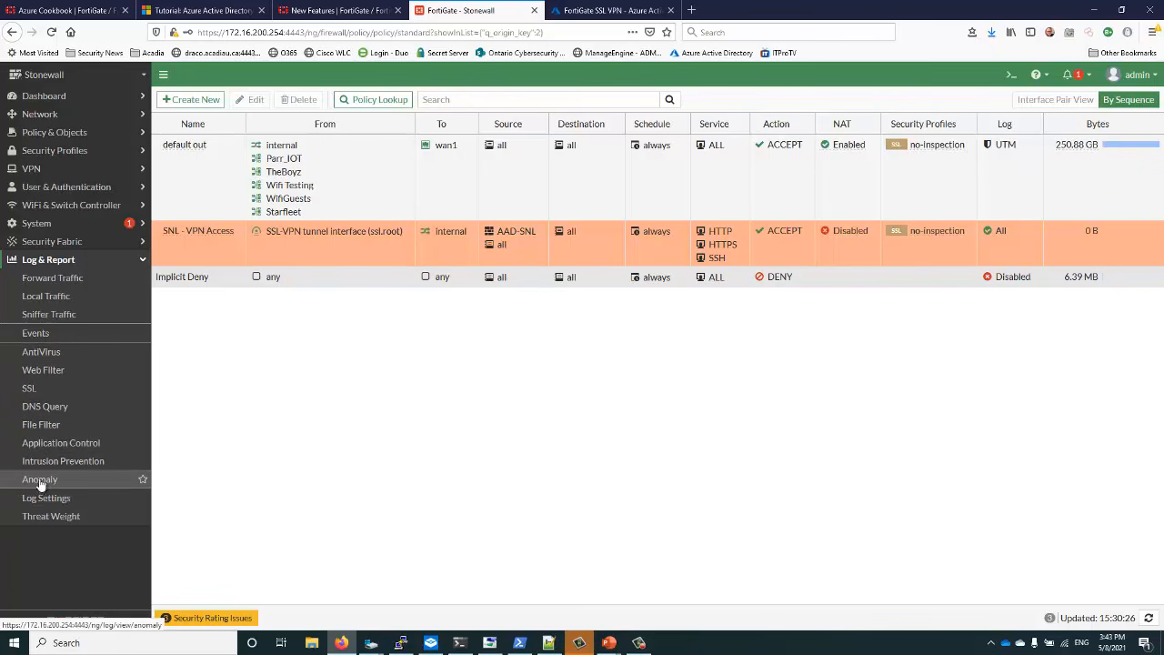
Open the VPN Events log and inspect the SSL tunnel-established entries for group AAD-SNL
left_click(36, 335)
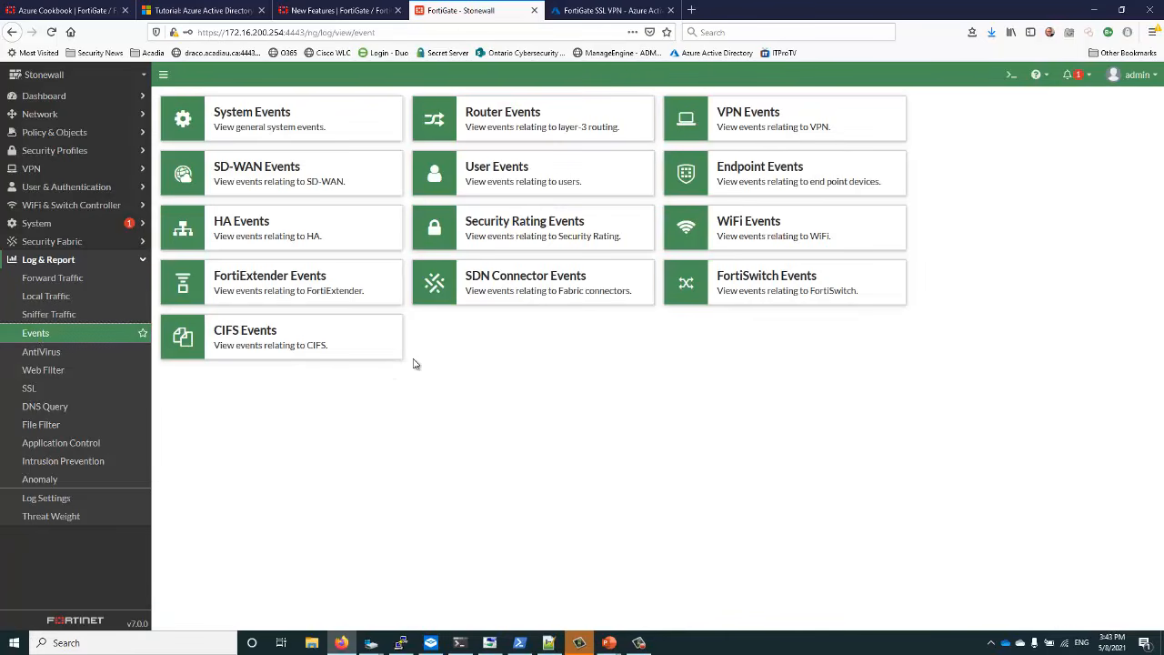
left_click(719, 116)
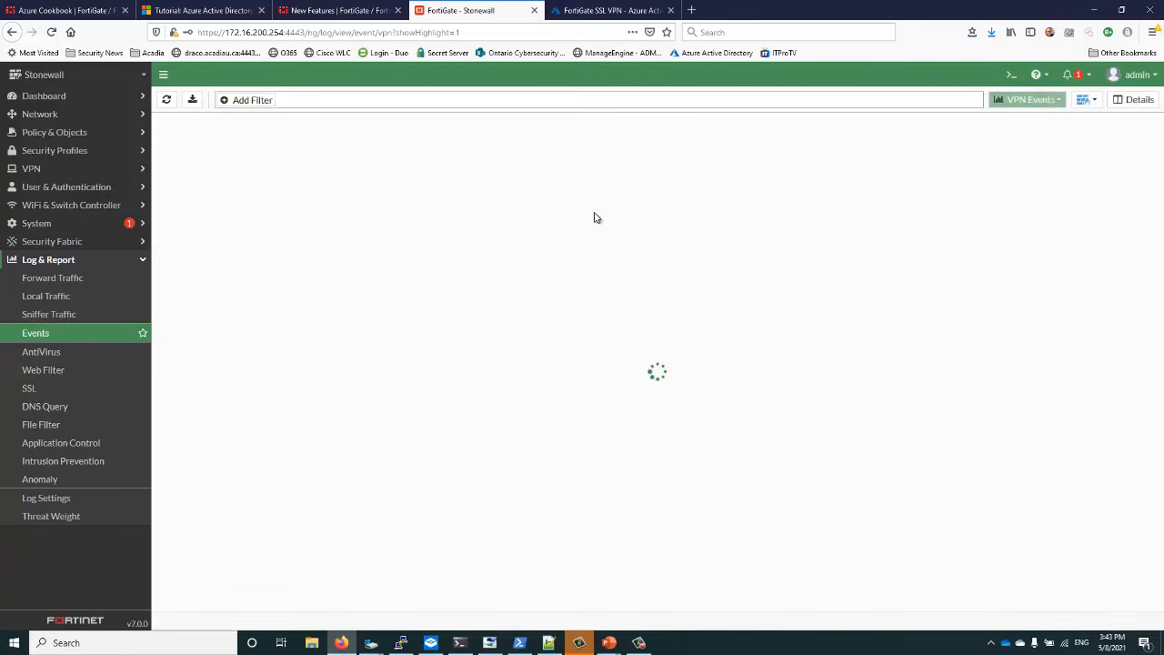
left_click_drag(558, 202, 846, 208)
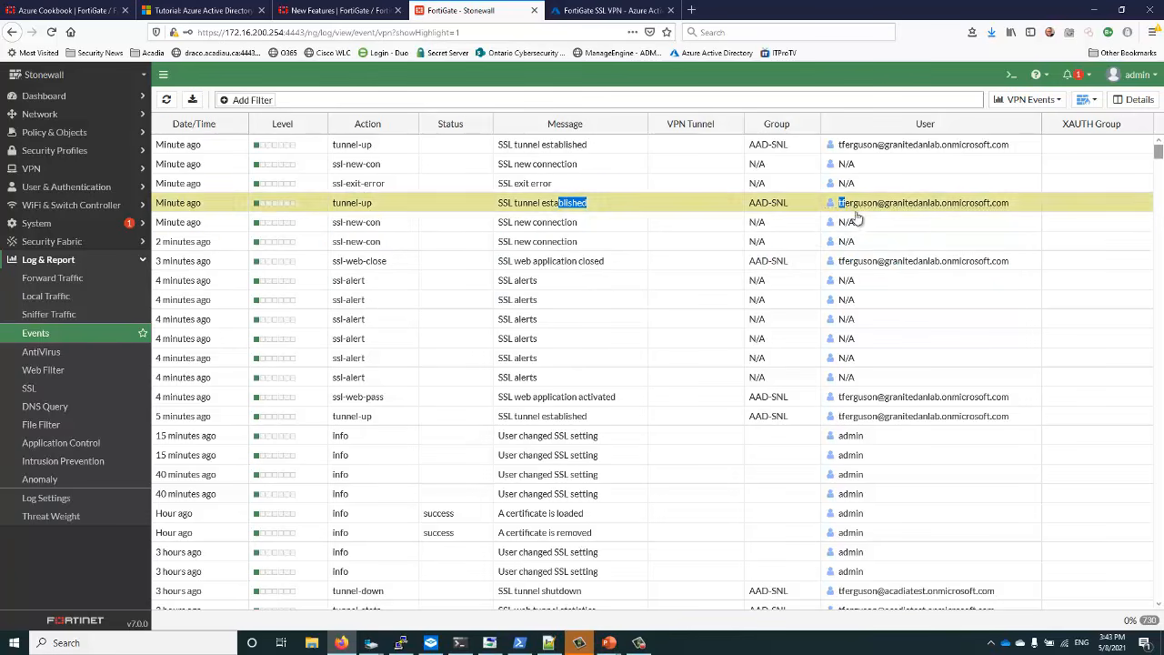
left_click(847, 267)
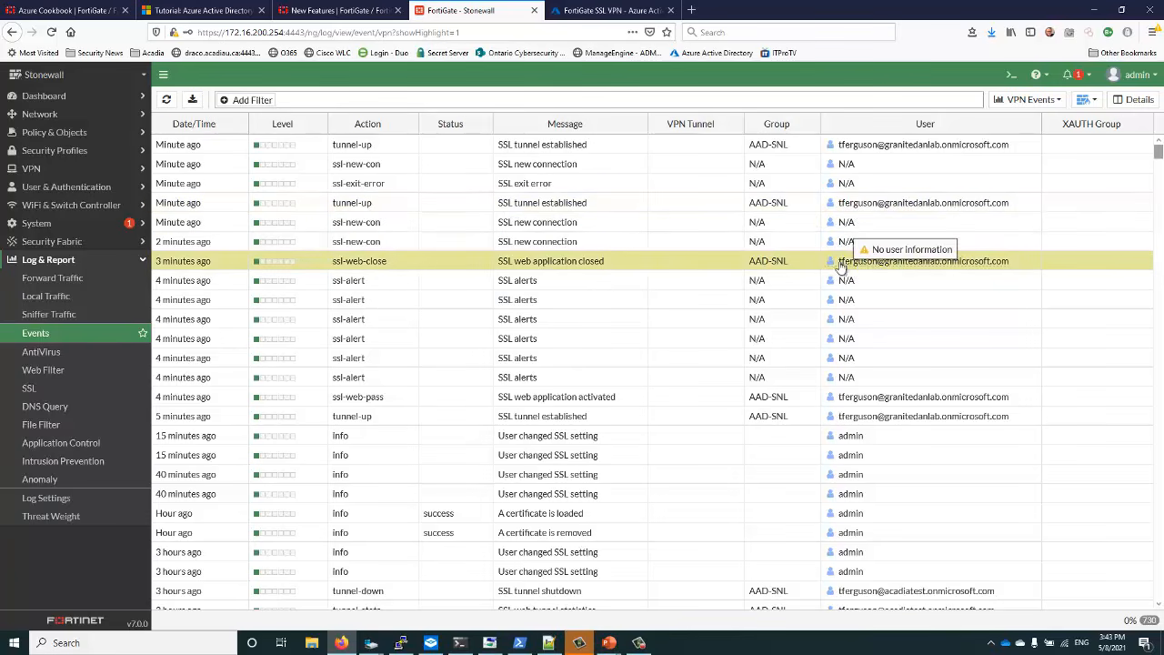
left_click(759, 209)
triple_click(759, 208)
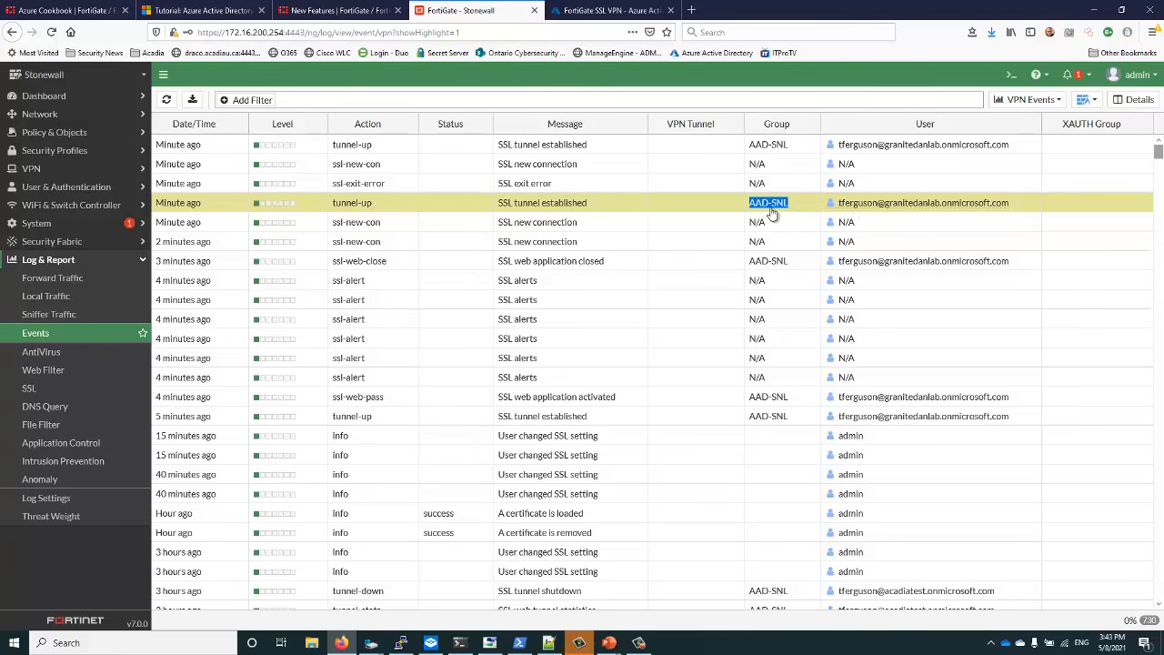
left_click(761, 149)
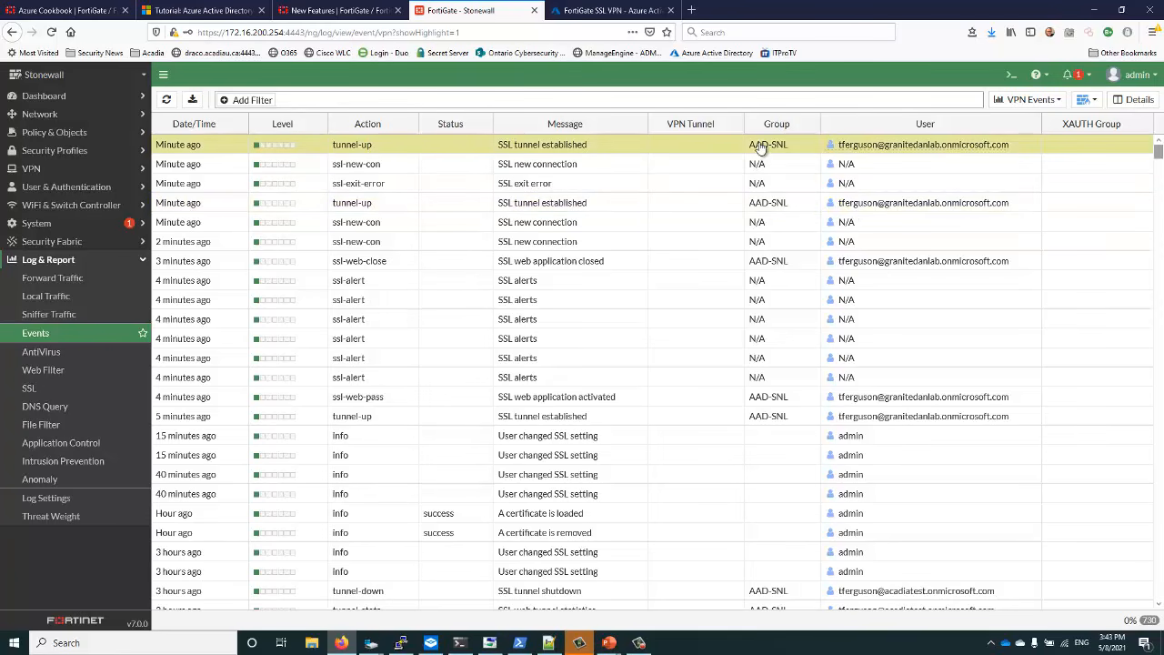
left_click(766, 205)
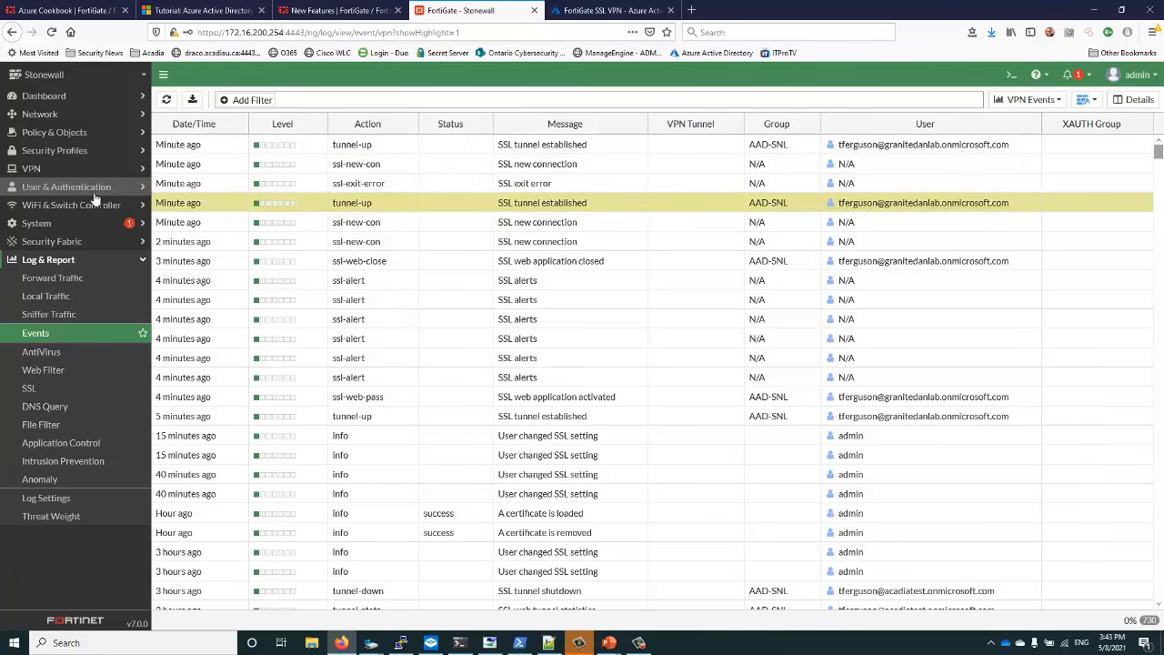
Open the SNL - VPN Access firewall policy for editing and show its service list
left_click(53, 132)
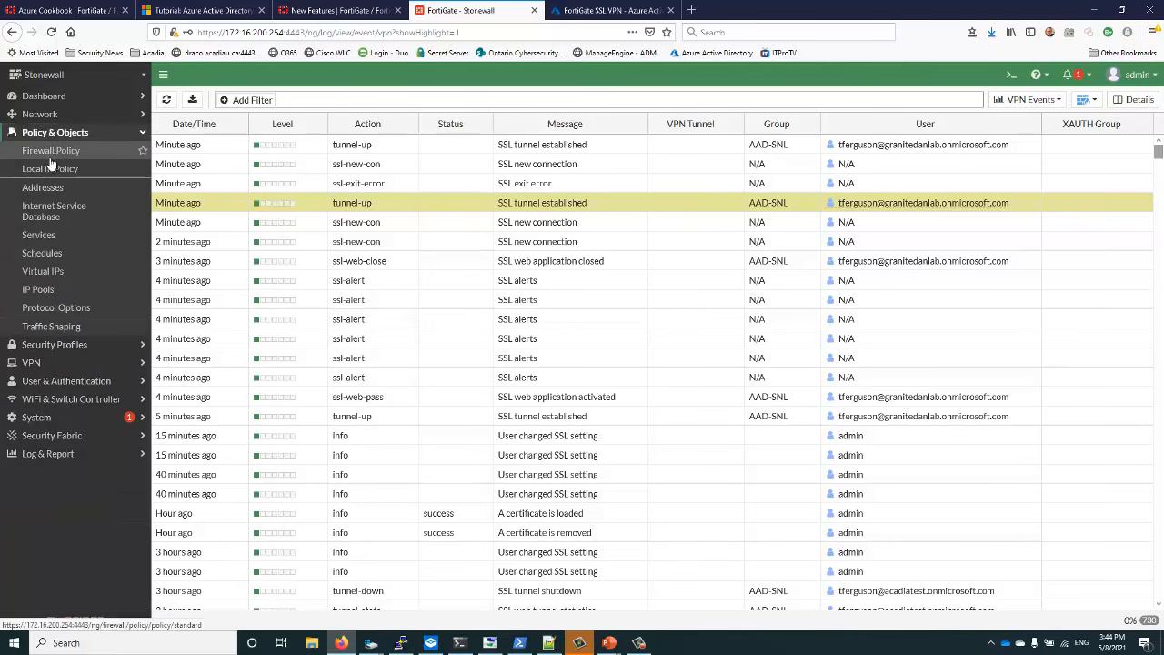
left_click(50, 151)
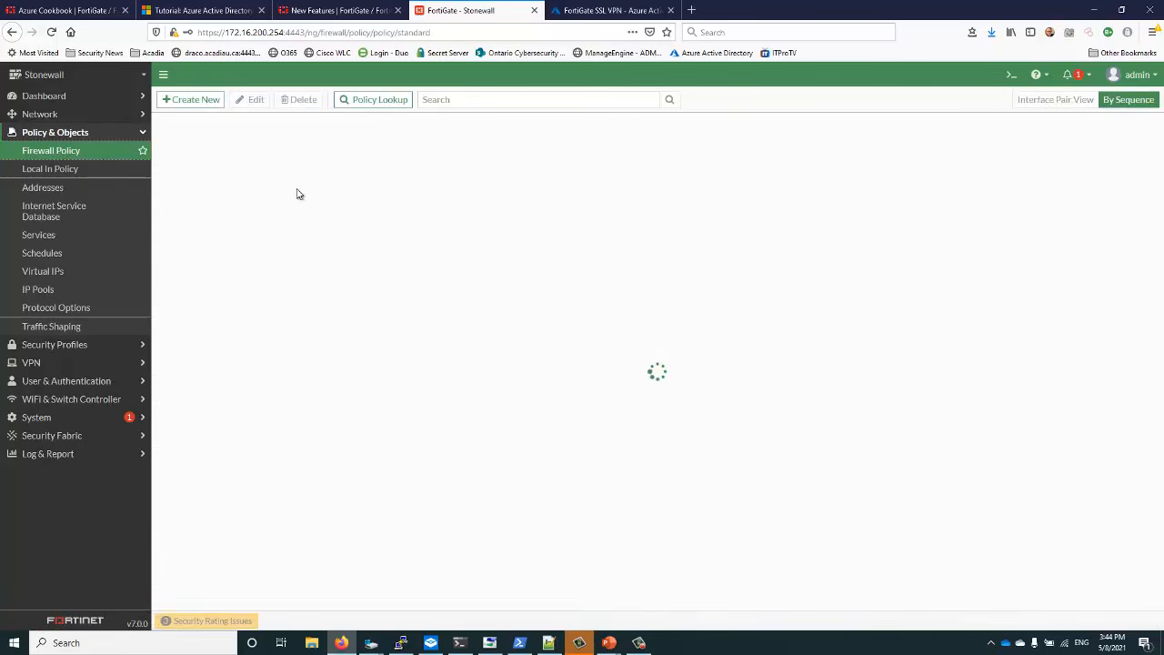
left_click(212, 246)
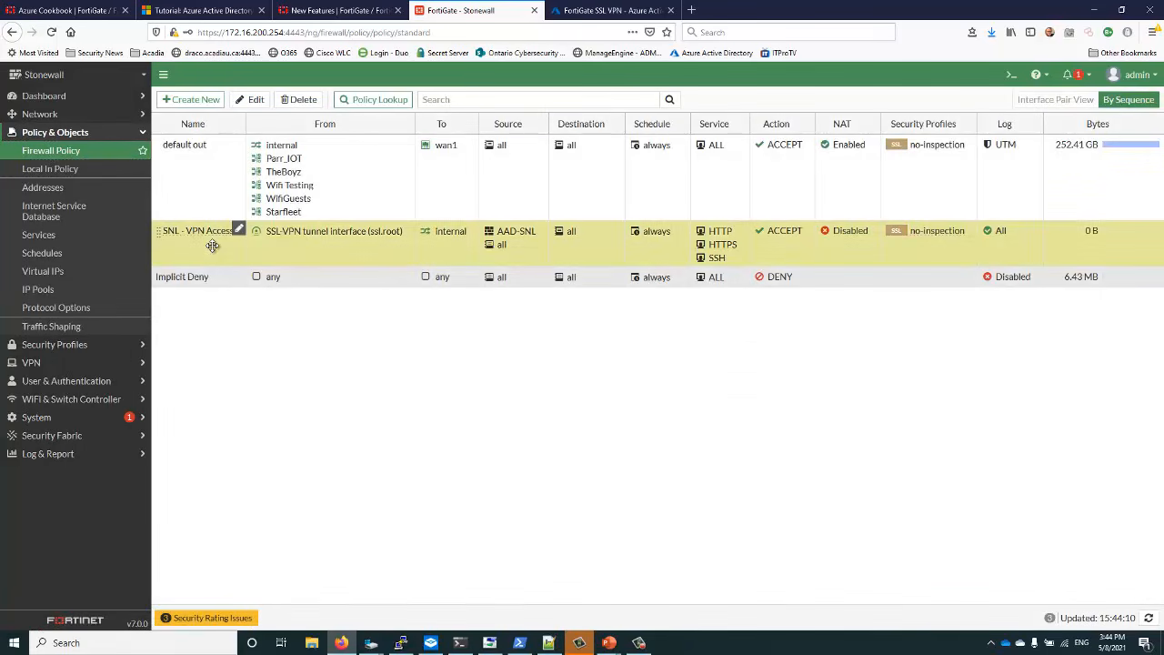
double_click(212, 242)
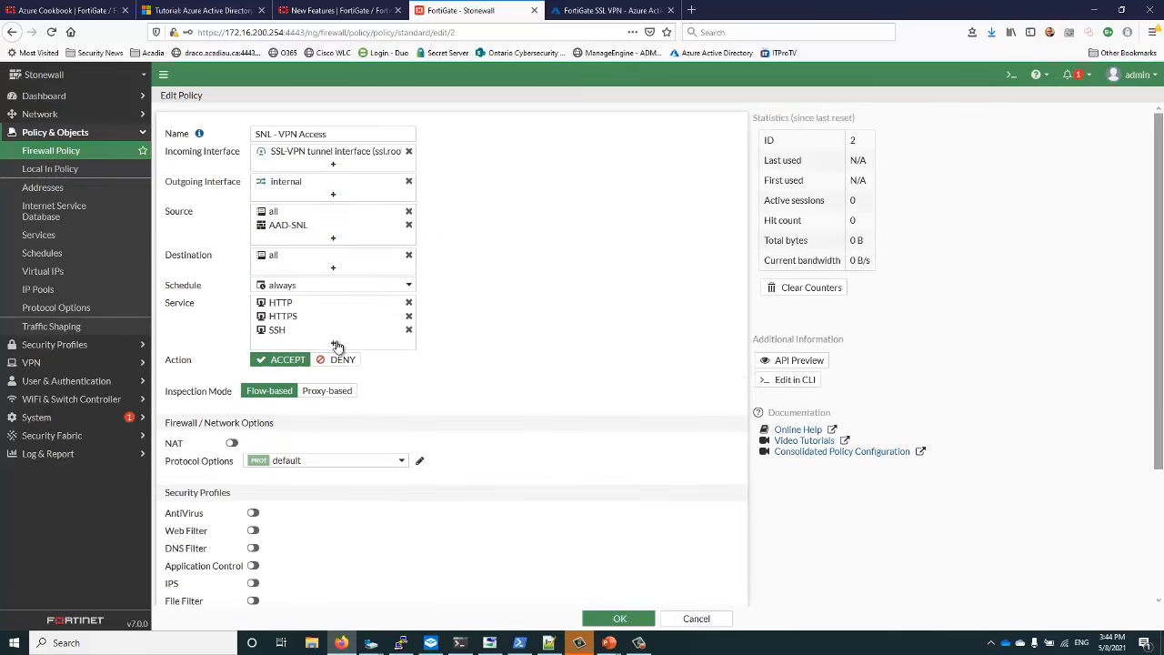
left_click(337, 346)
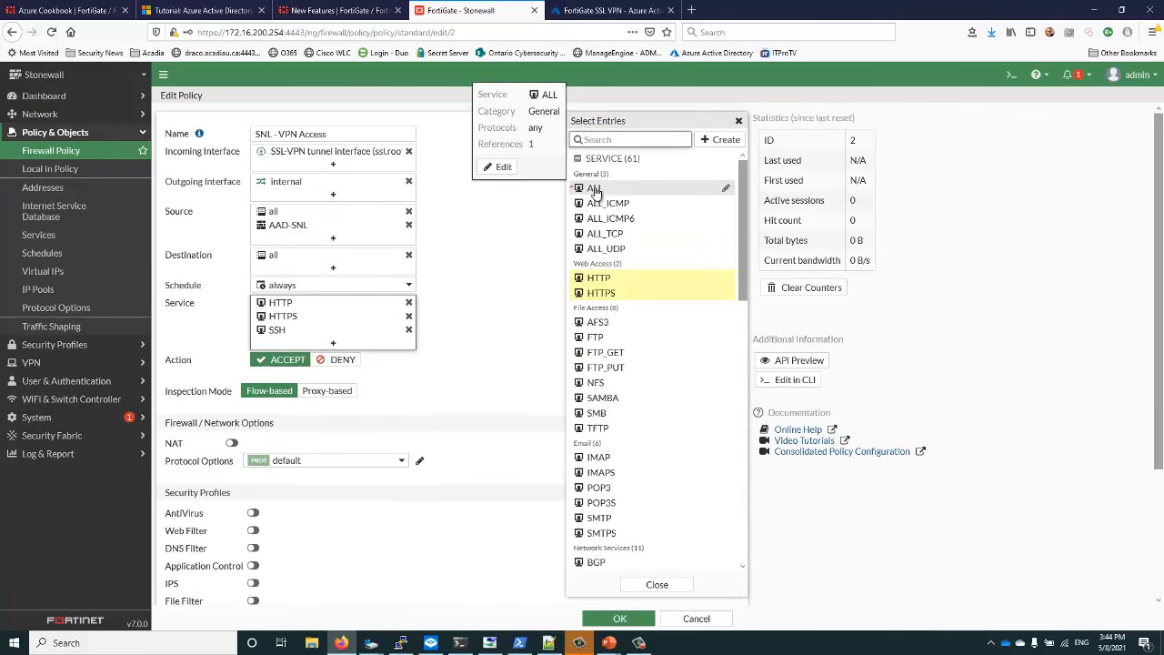
Create General service FTGMgmt for TCP port 4443, add it to the policy and save
left_click(720, 139)
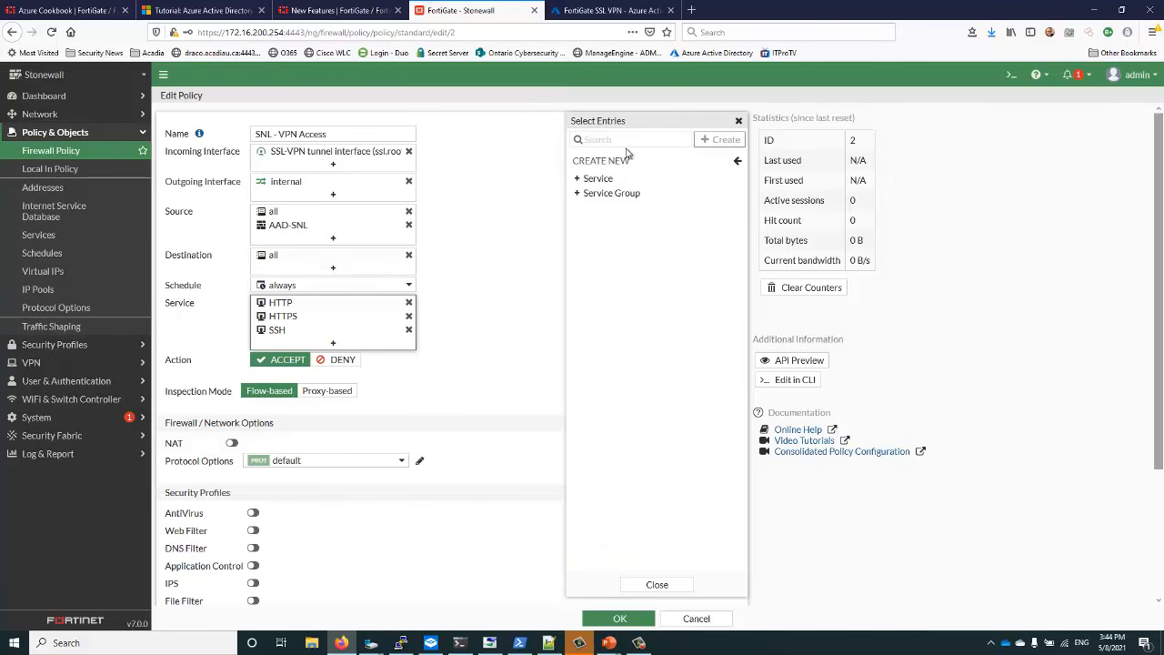
left_click(597, 185)
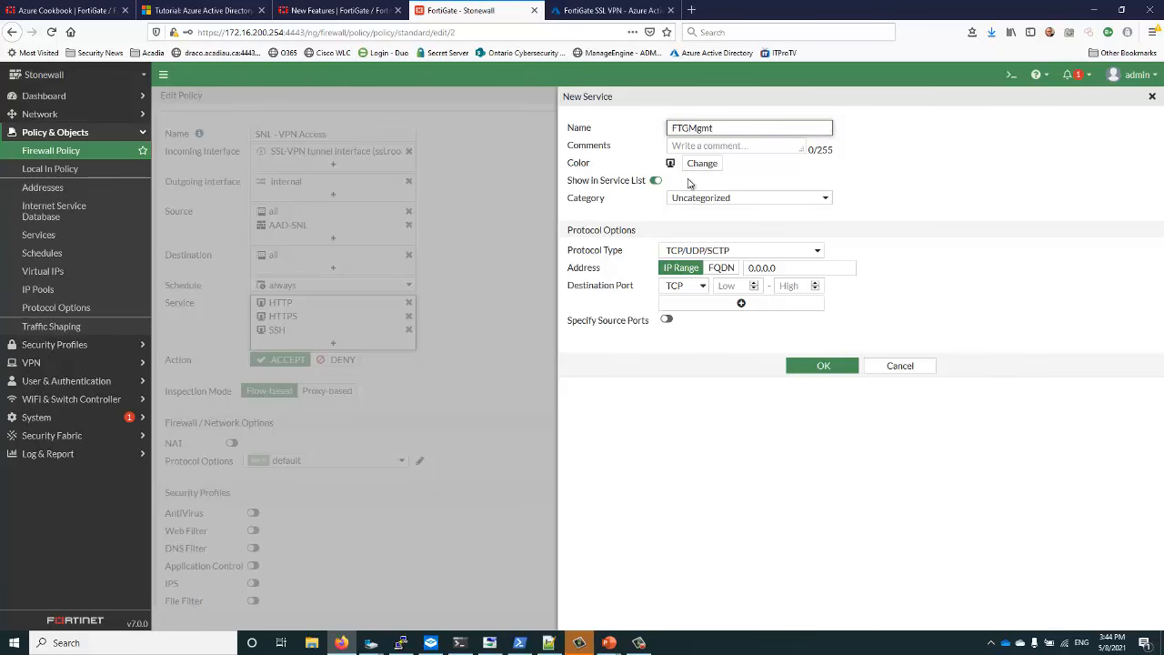
left_click(723, 198)
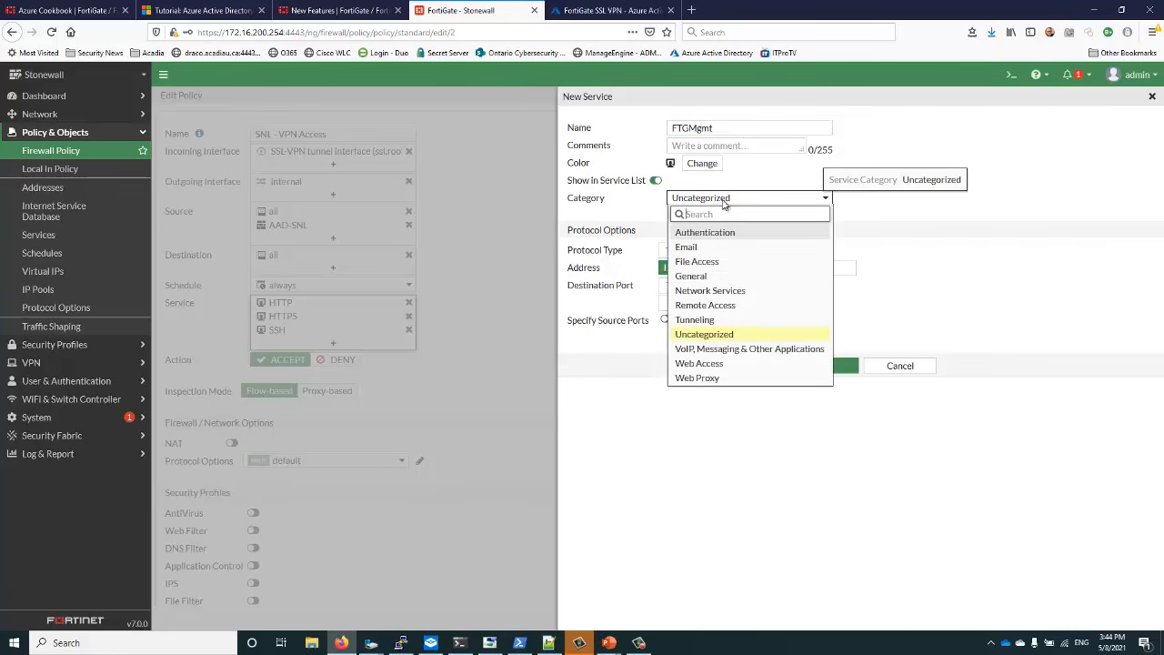
left_click(704, 278)
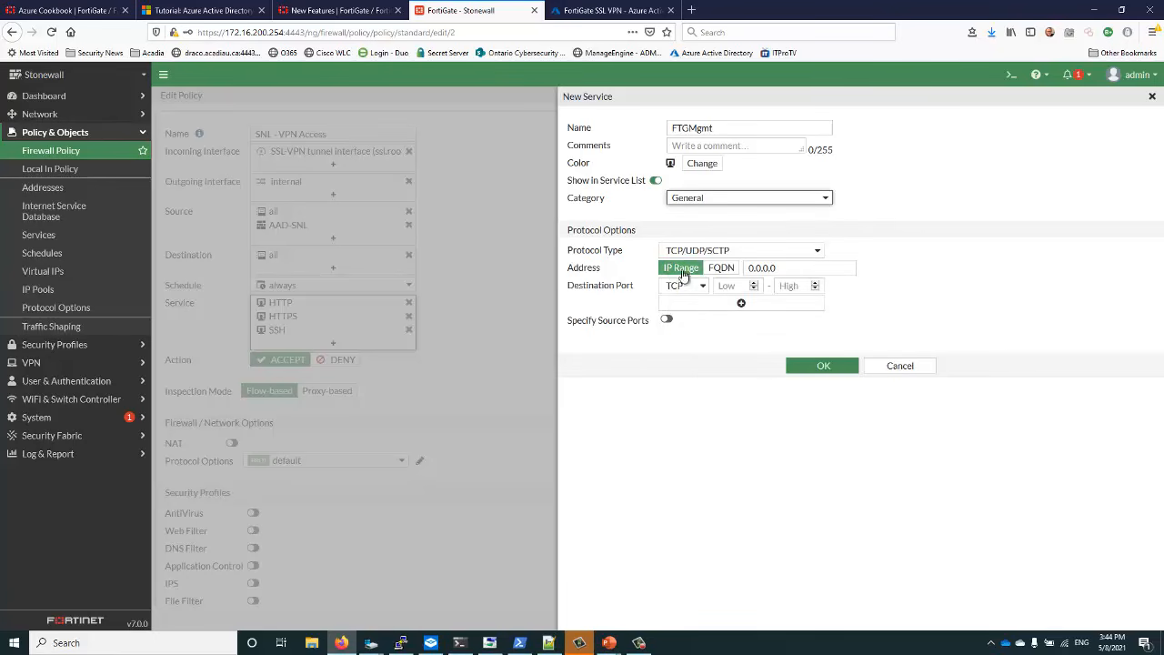
left_click(736, 286)
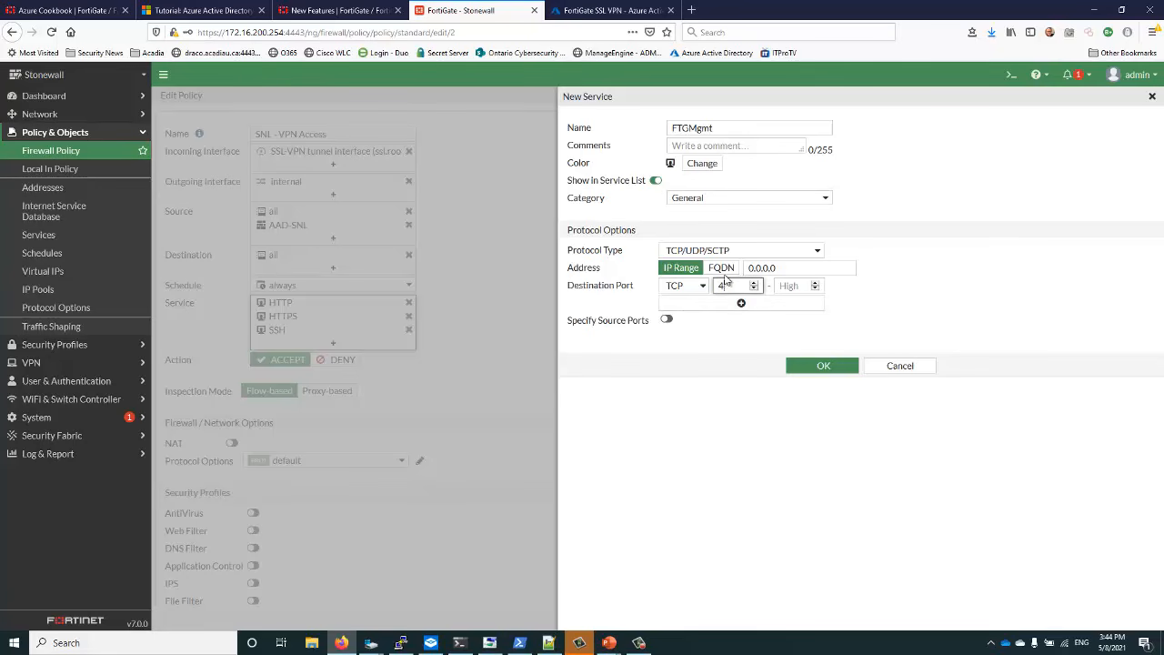
left_click(790, 286)
type("444")
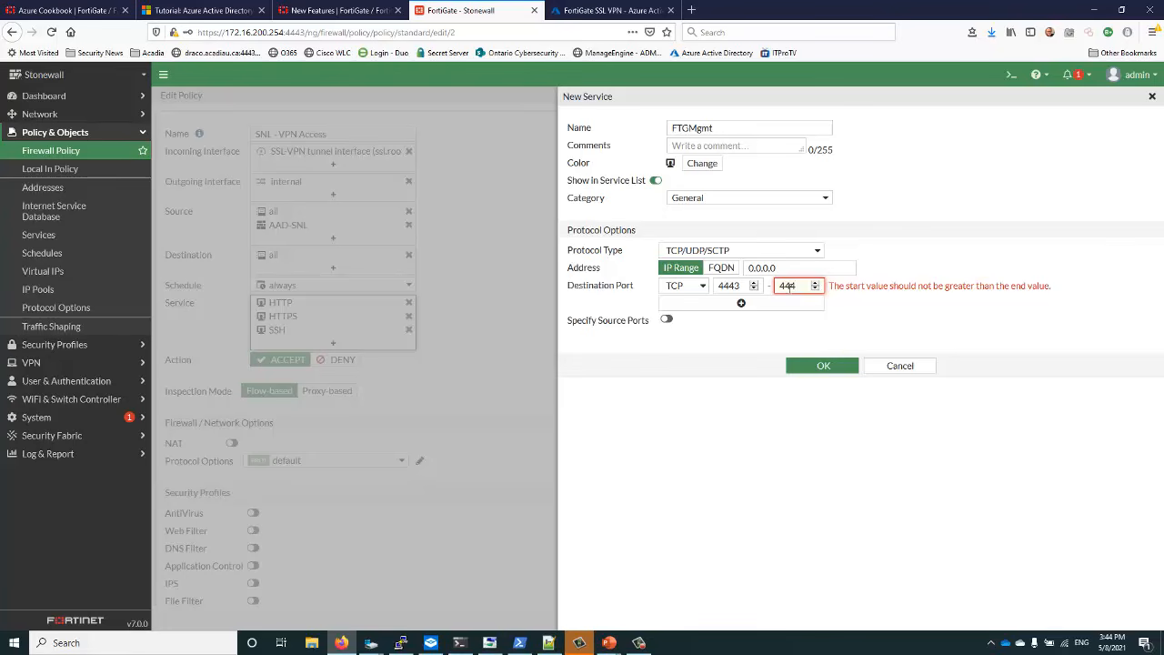
type("3")
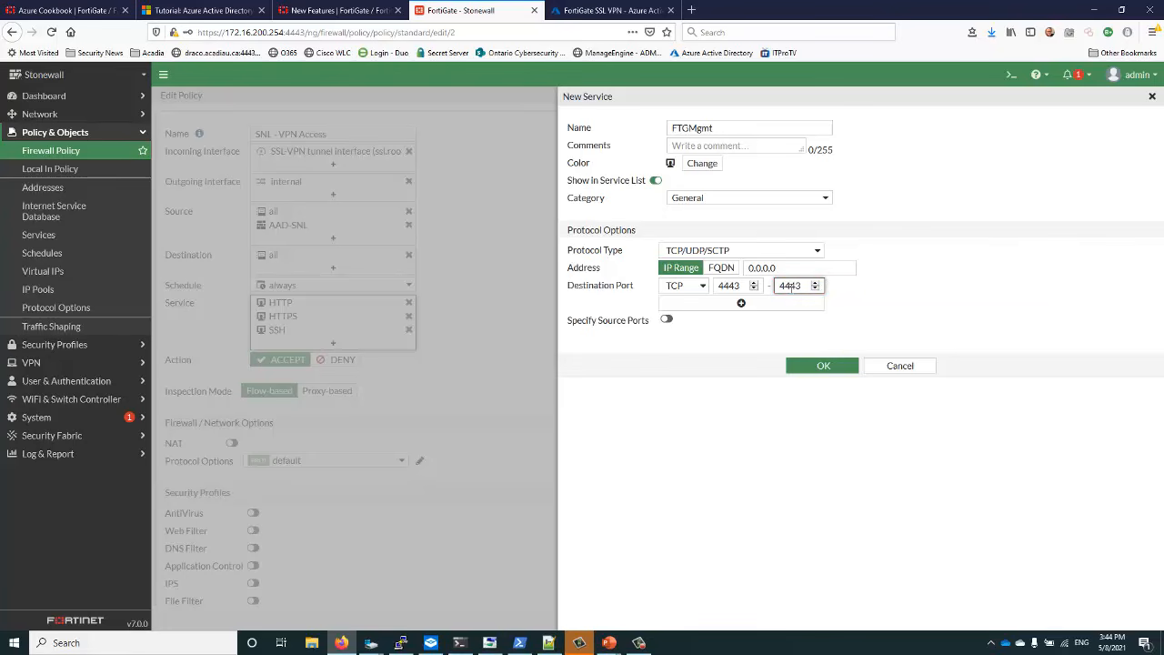
left_click(800, 374)
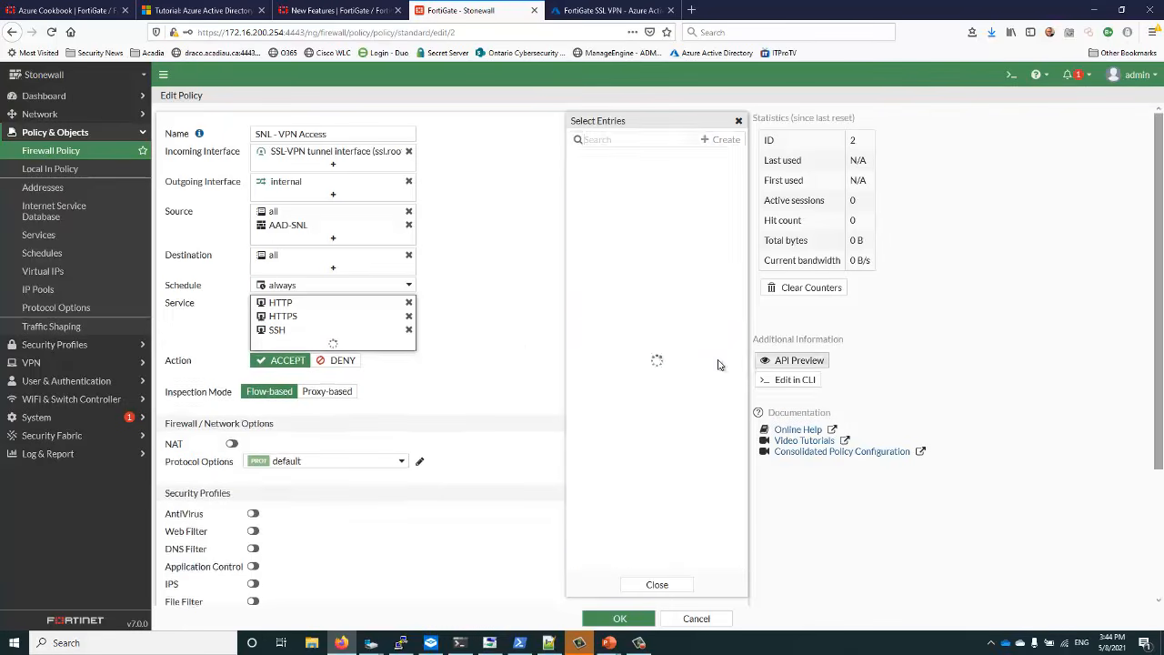
left_click(605, 264)
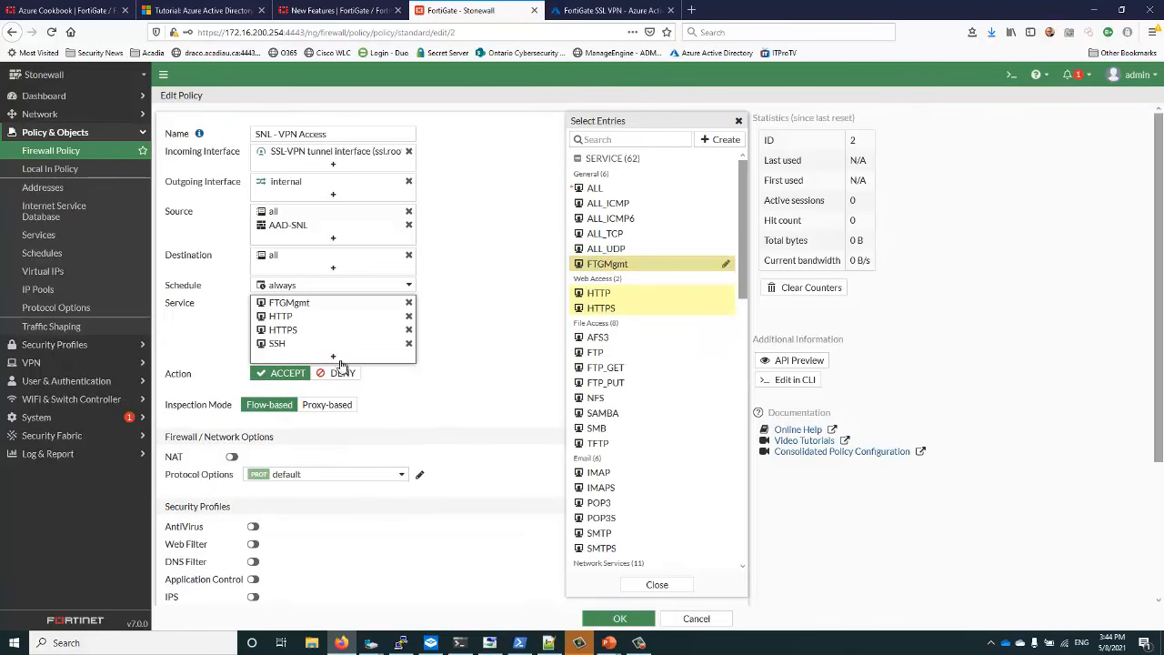
left_click(612, 620)
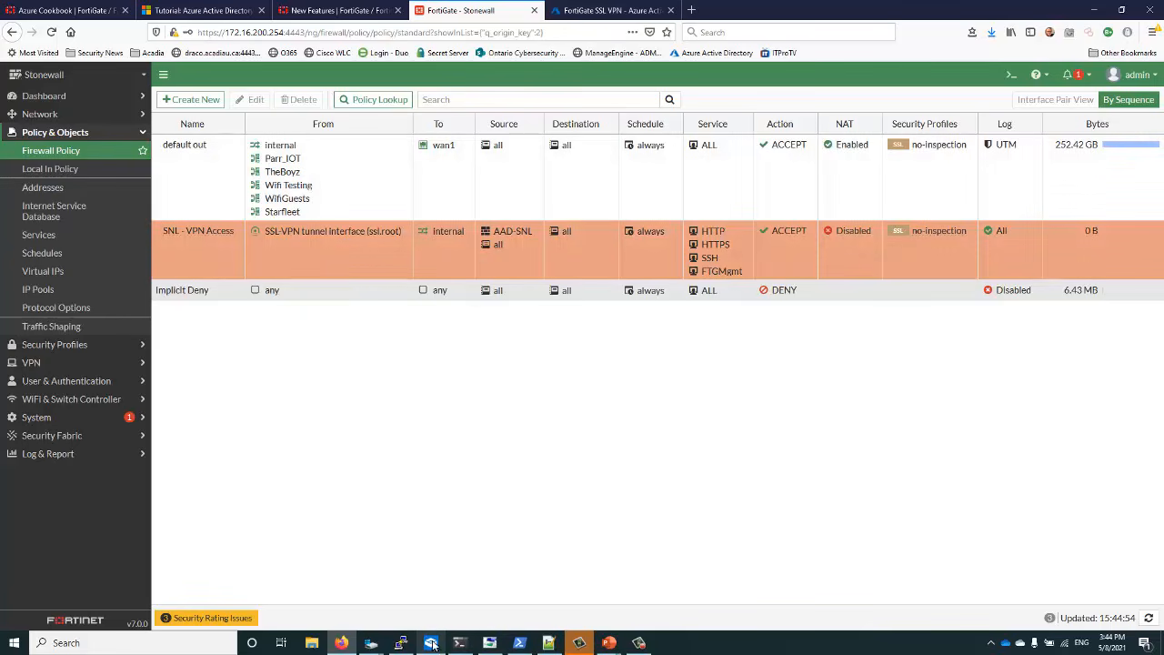
Reload 192.168.1.99:4443 in the sandbox browser and proceed past the certificate warning
mouse_move(433, 644)
left_click(435, 604)
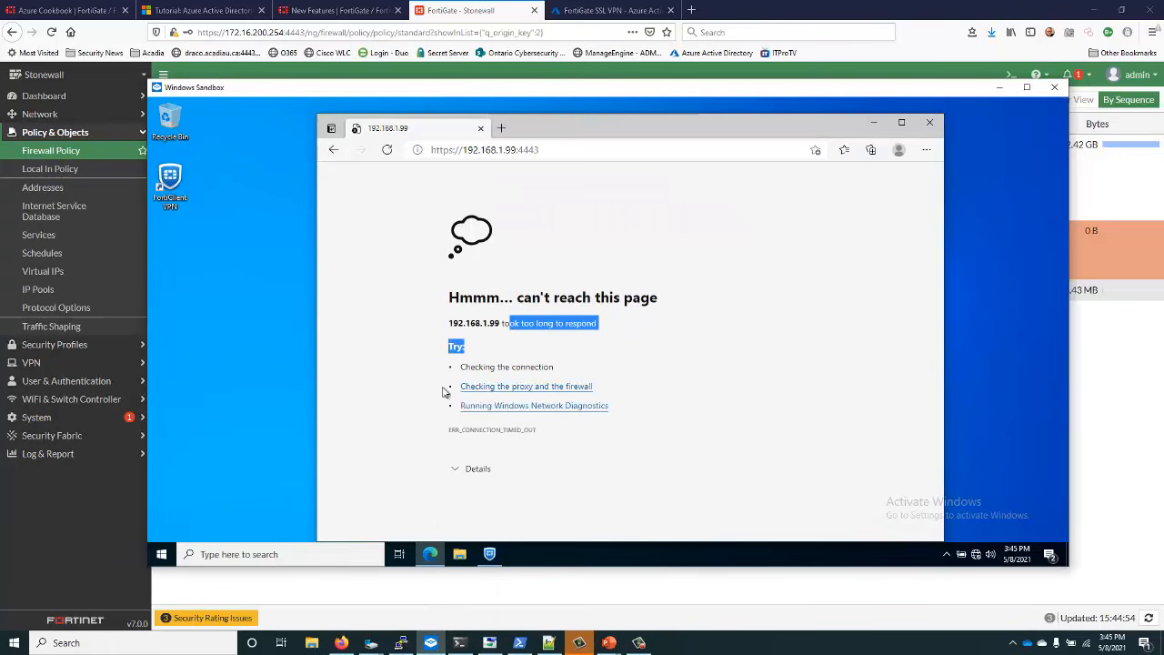
left_click(493, 153)
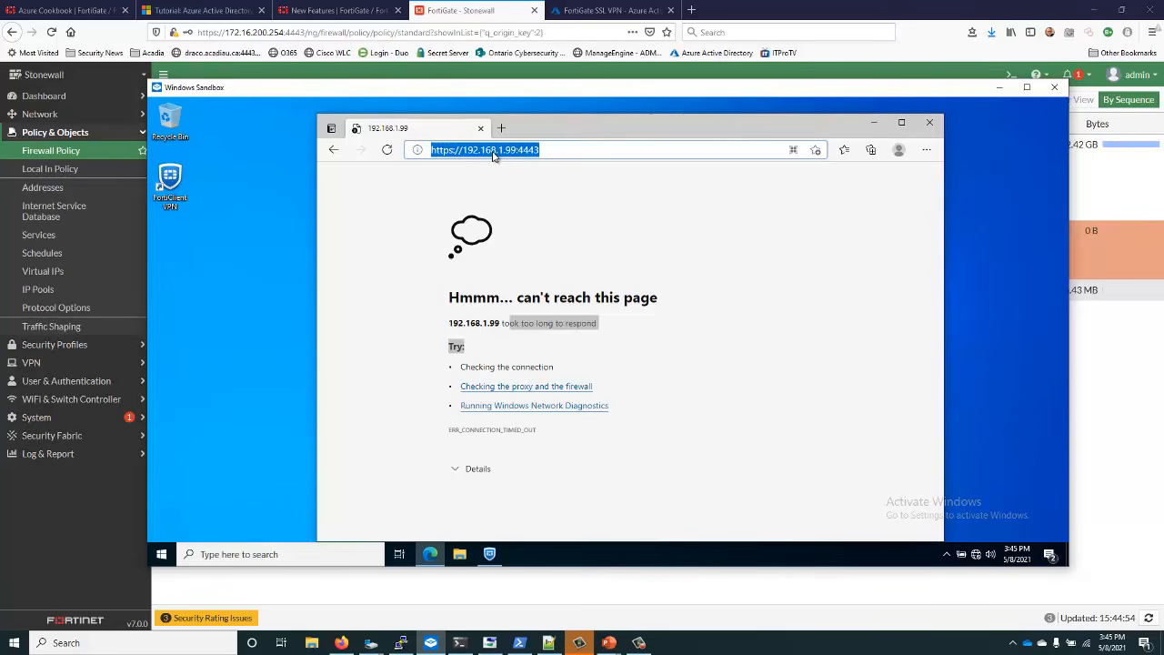
key("Return")
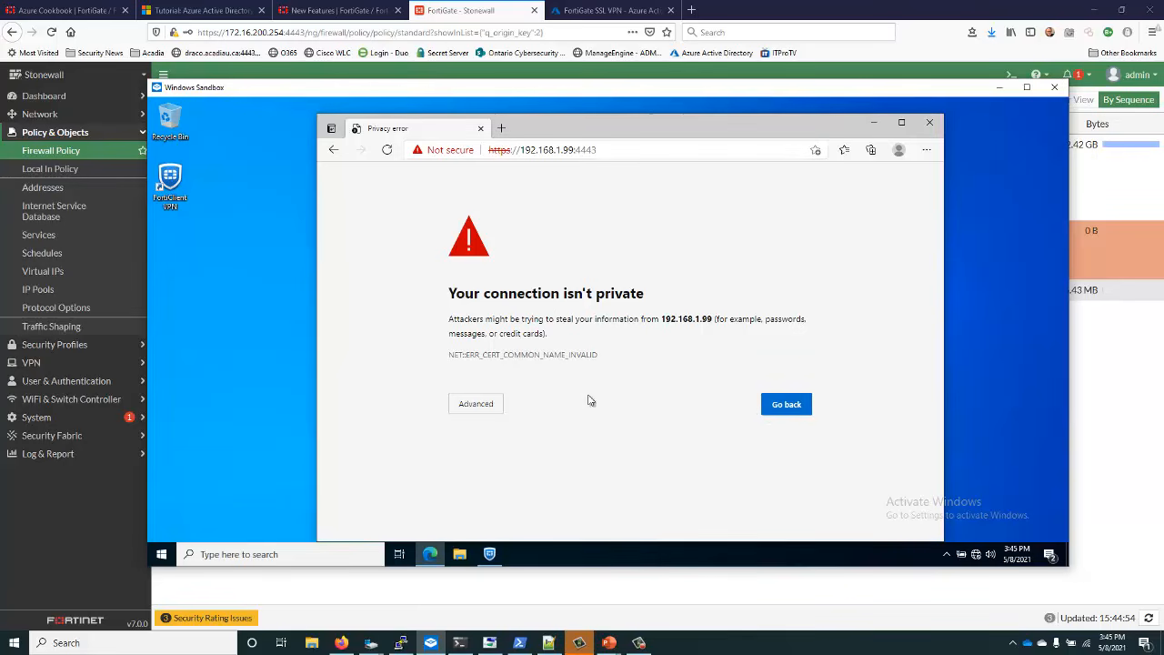
left_click(483, 404)
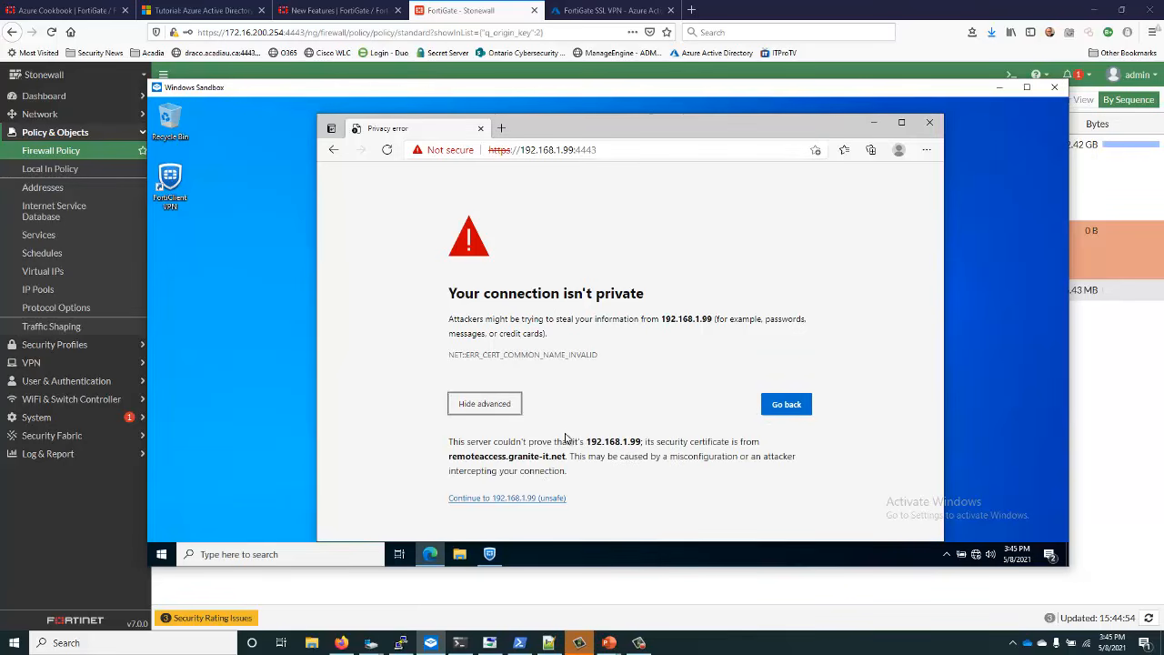
left_click(540, 499)
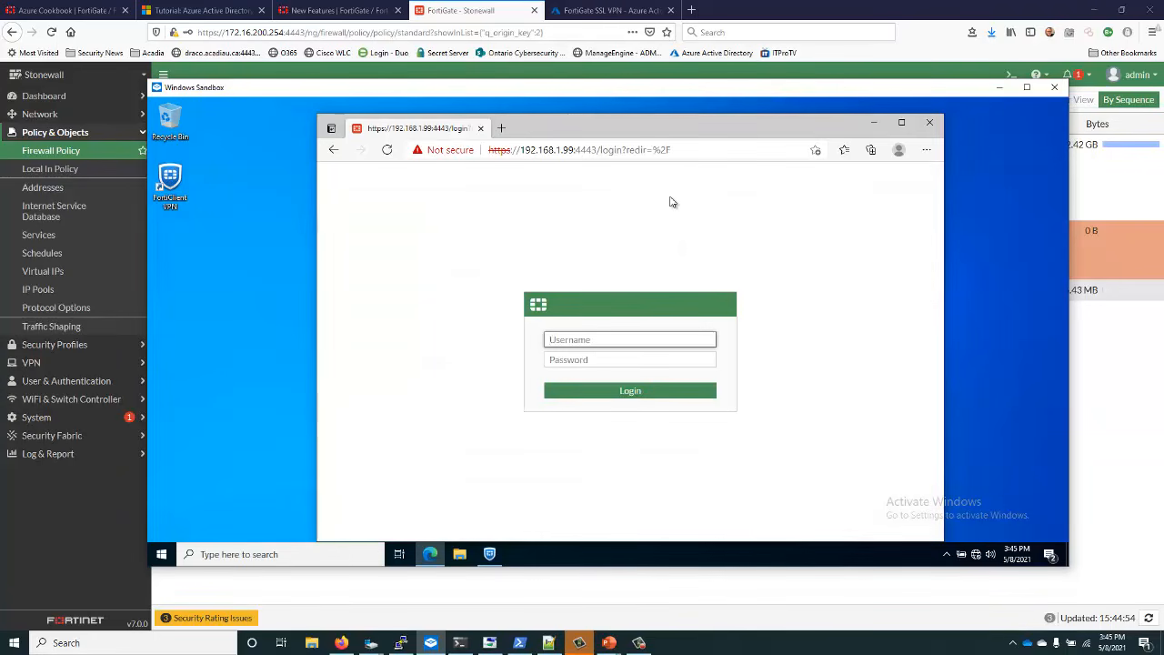
Log in to LabGate as admin with the pasted password and postpone FortiGate Setup
type("admin")
key("Tab")
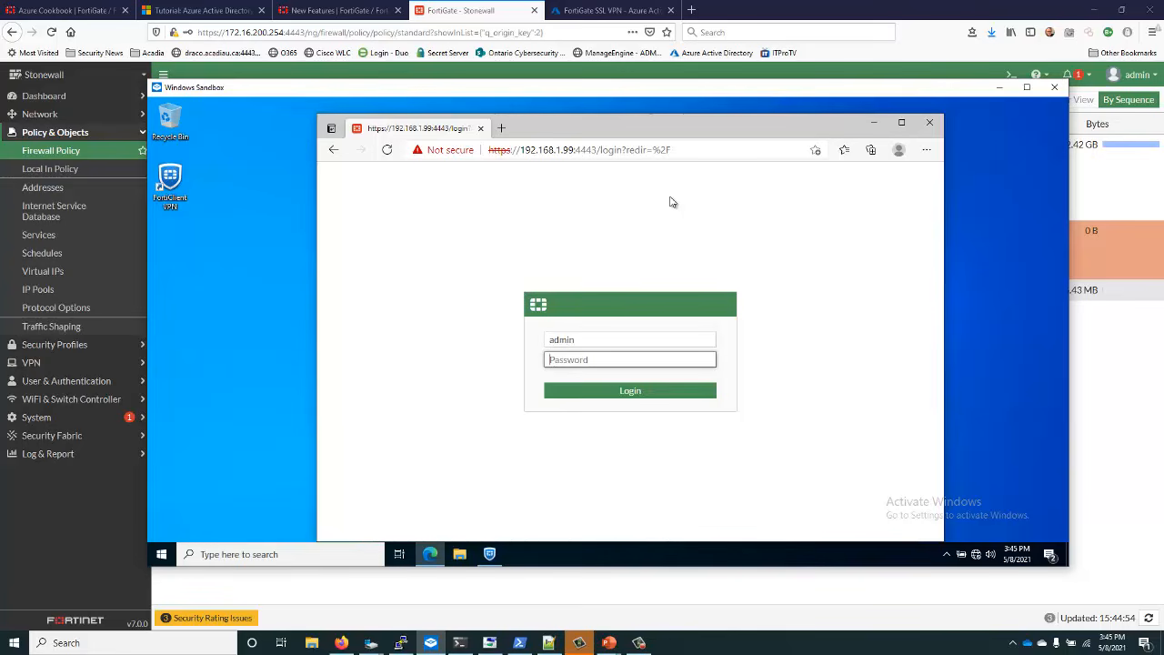
key("ctrl+v")
key("Return")
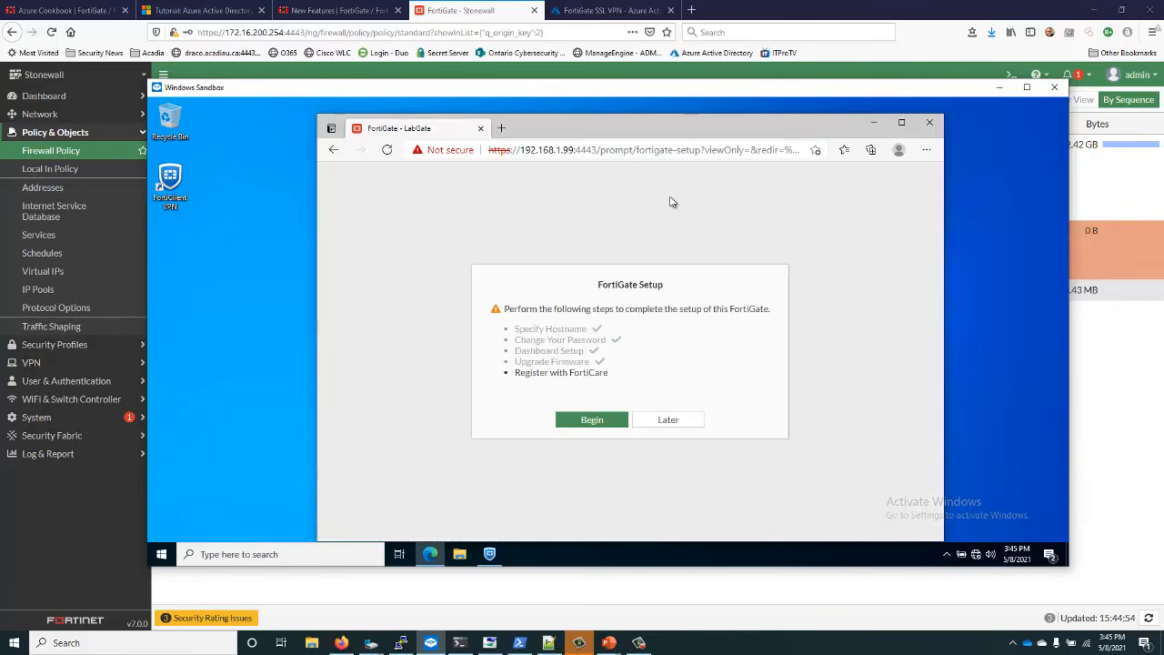
left_click(671, 419)
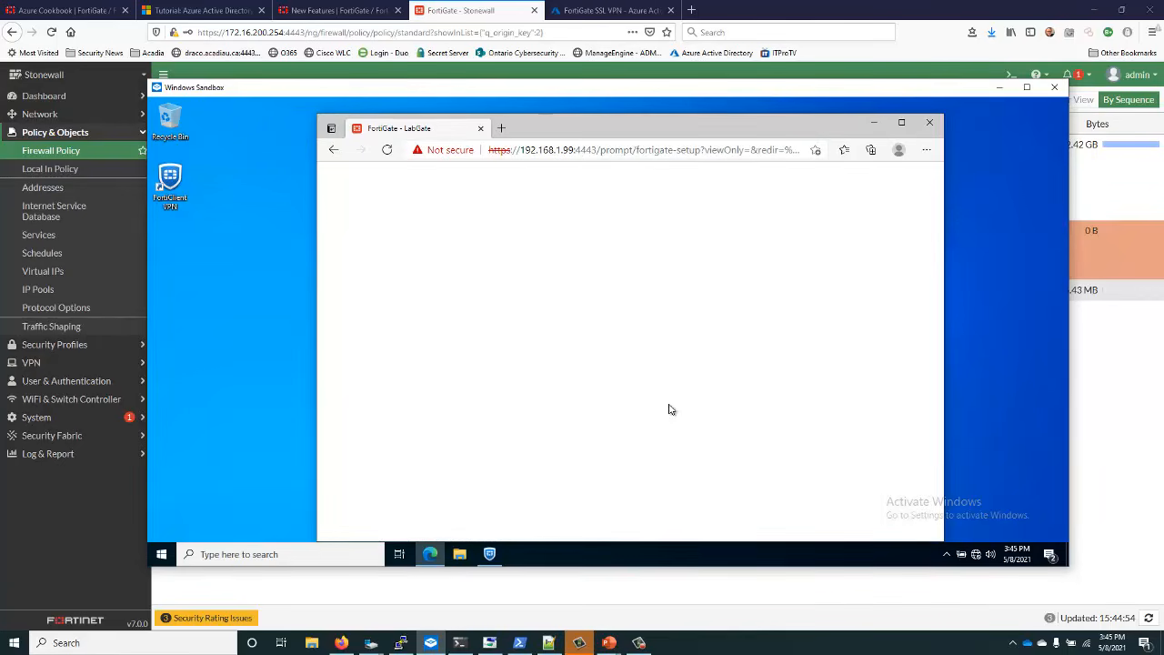
scroll(465, 327, "down", 2)
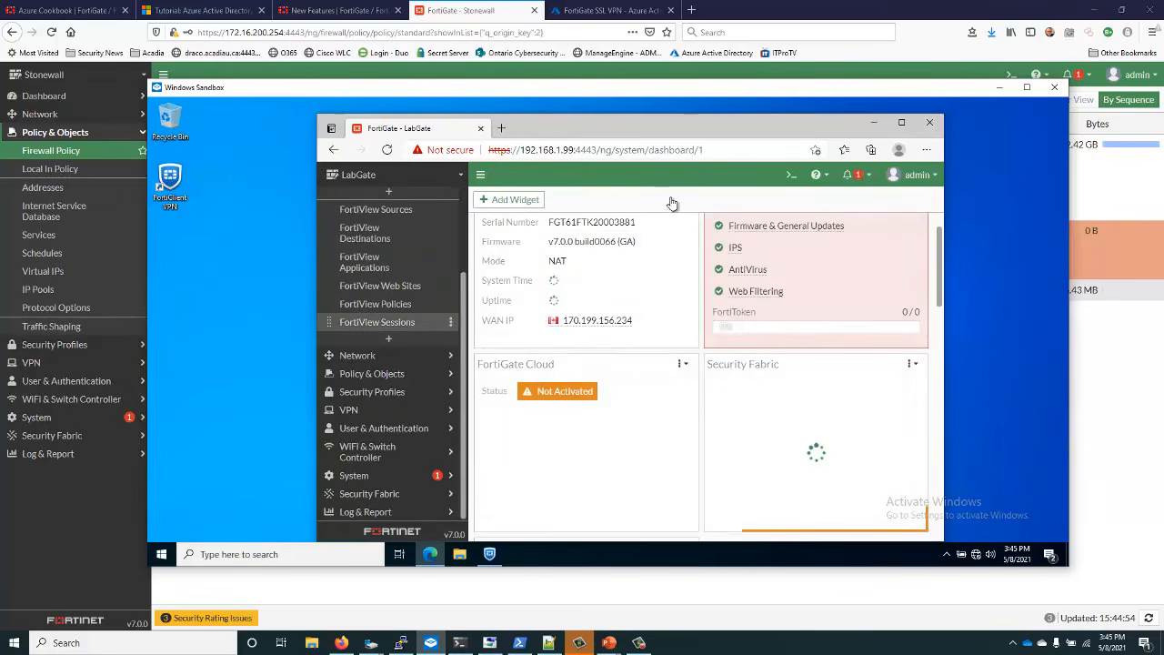
Close the browser, FortiClient VPN and the Windows Sandbox window
left_click(929, 123)
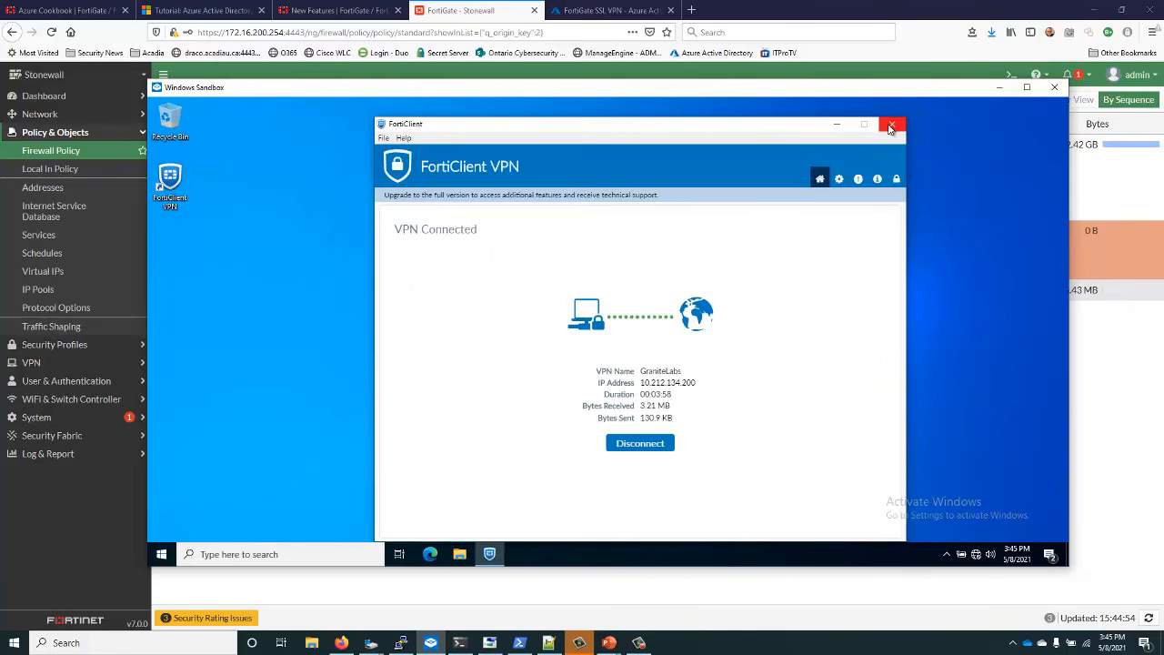
left_click(891, 126)
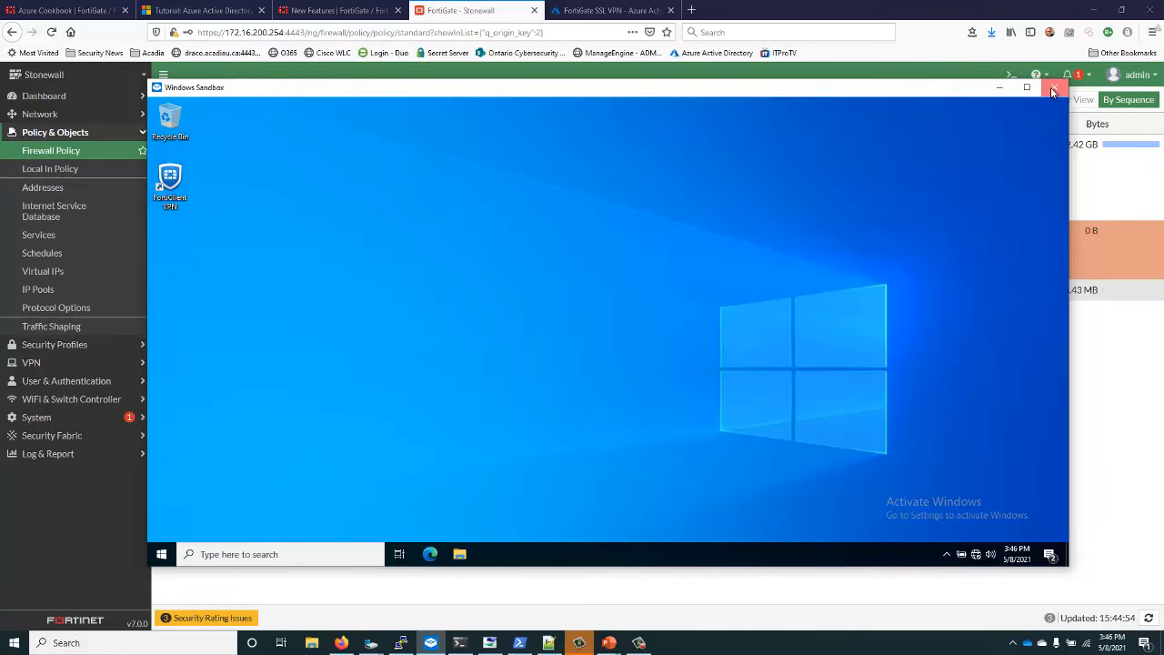
left_click(1052, 88)
Confirm the Sandbox close and start policy 'Berverages - SSL VPN' allowing ALL_ICMP
left_click(623, 368)
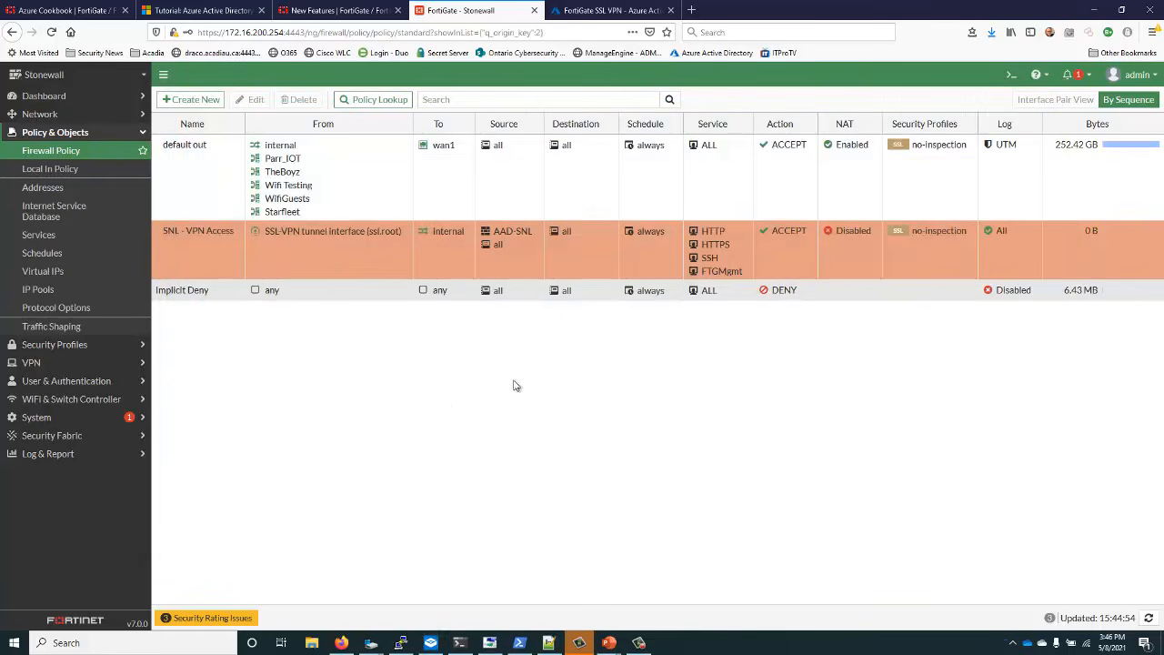
mouse_move(164, 255)
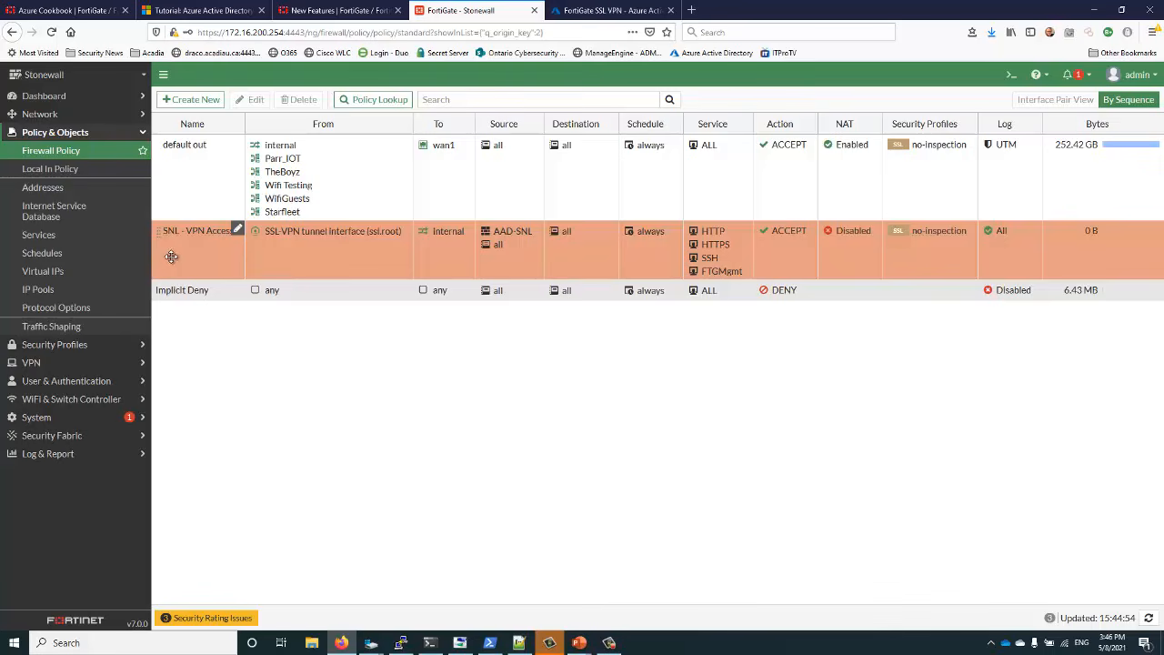
left_click(189, 99)
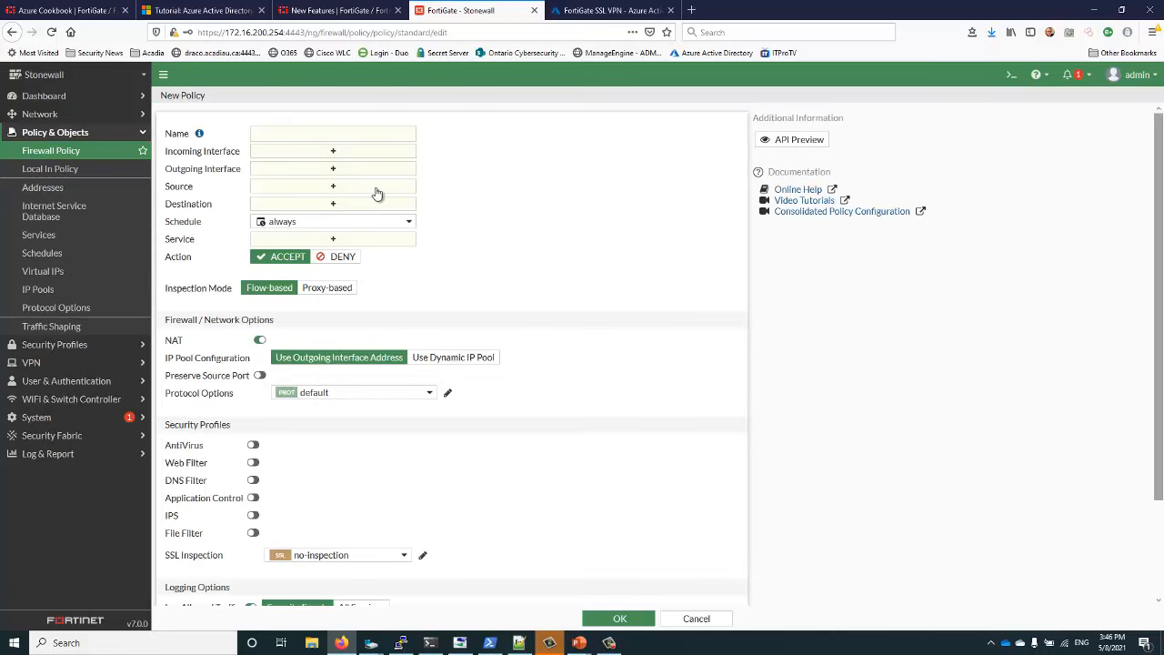
left_click(316, 135)
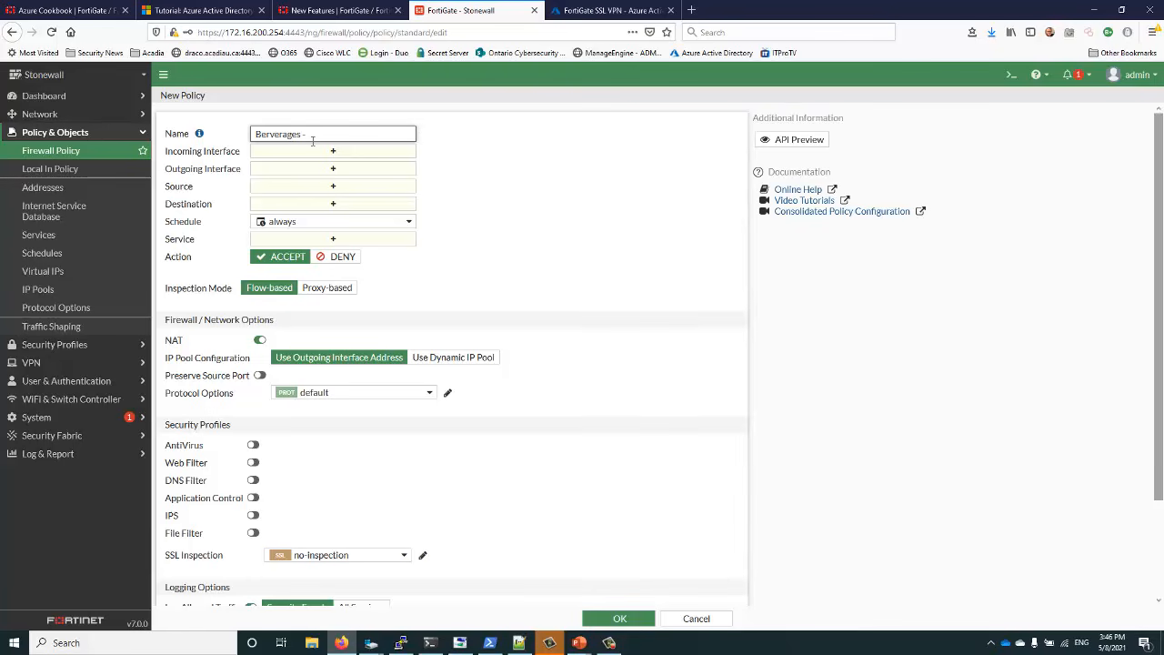
left_click(294, 240)
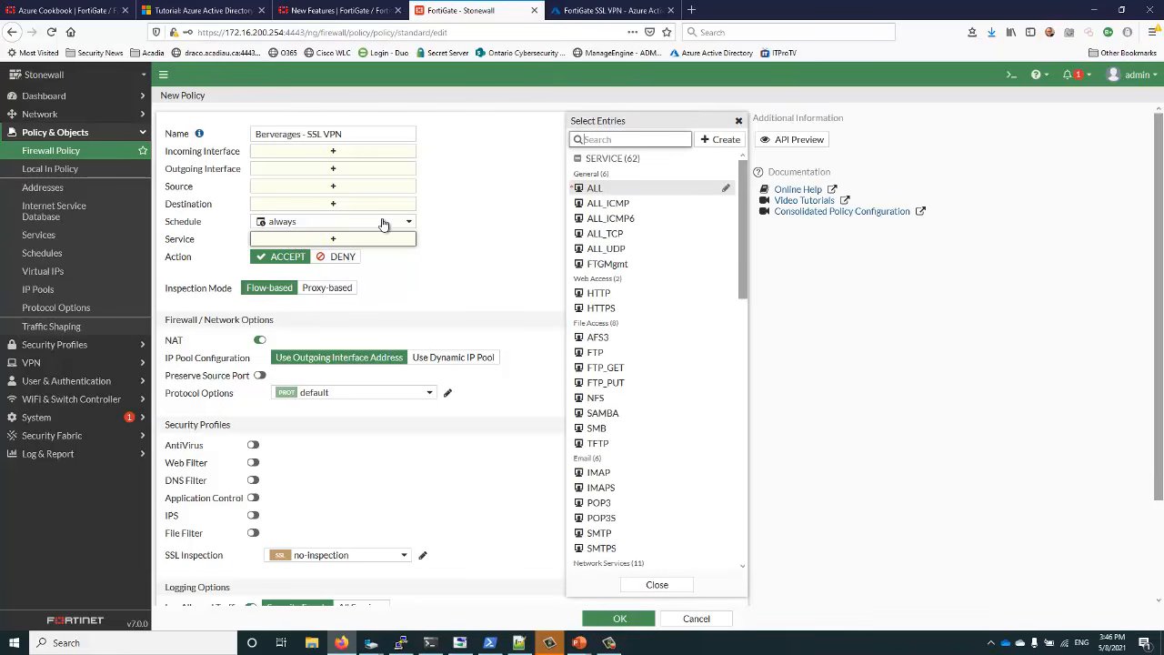
left_click(583, 205)
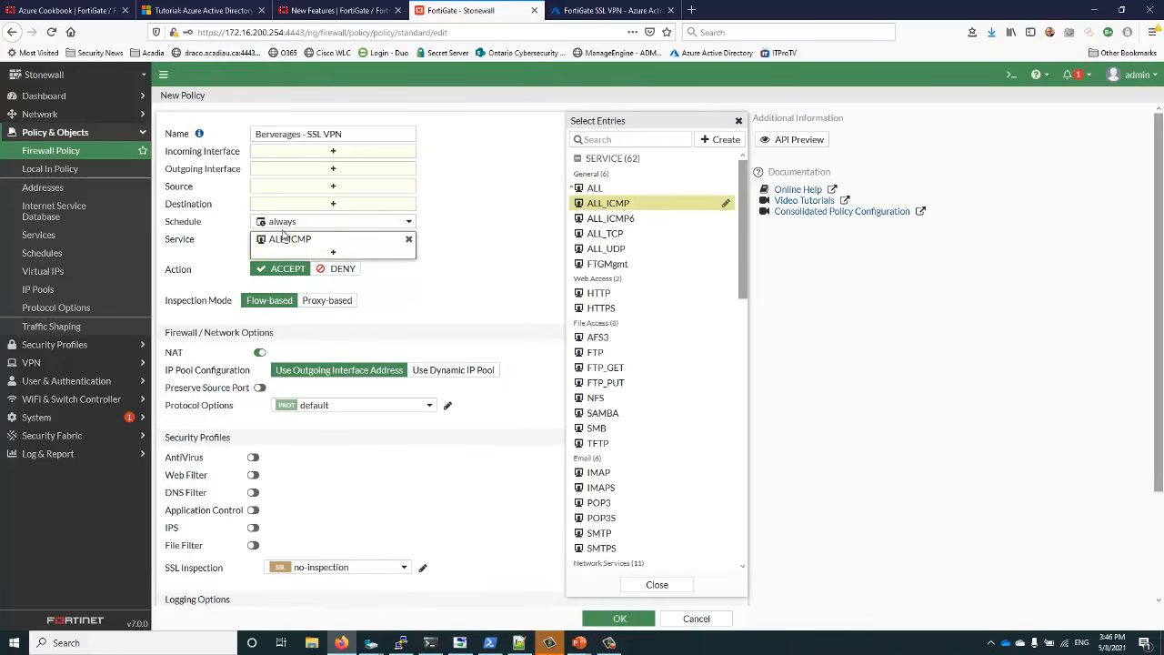
Set the incoming interface to the SSL-VPN tunnel and outgoing to Starfleet
left_click(331, 153)
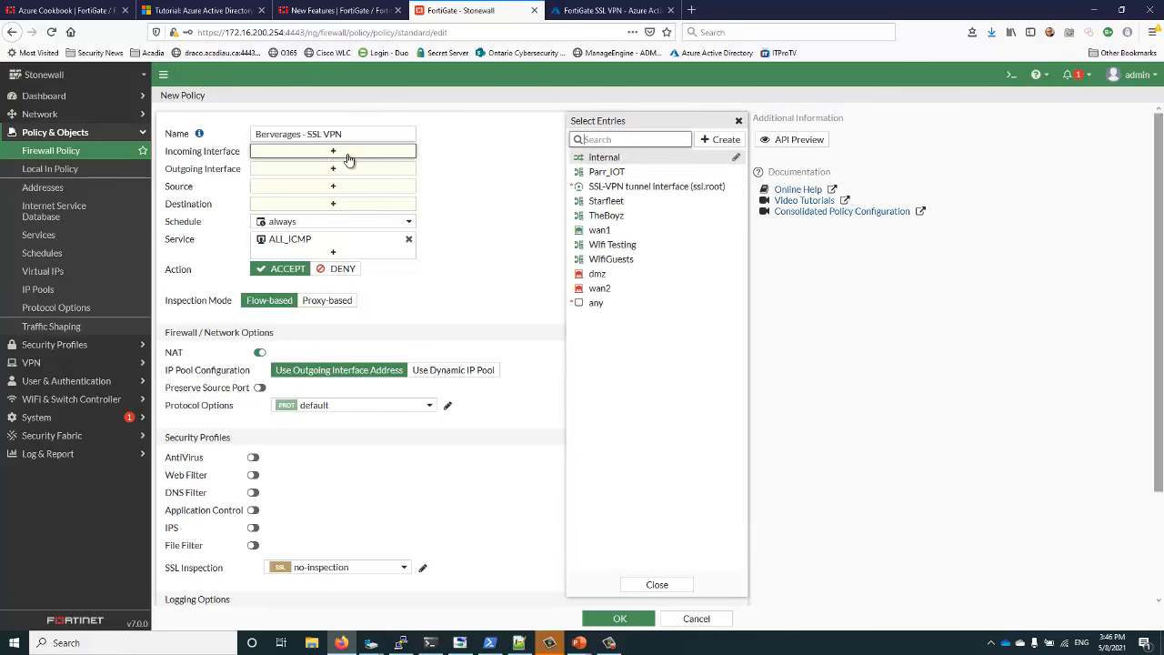
left_click(590, 186)
left_click(335, 181)
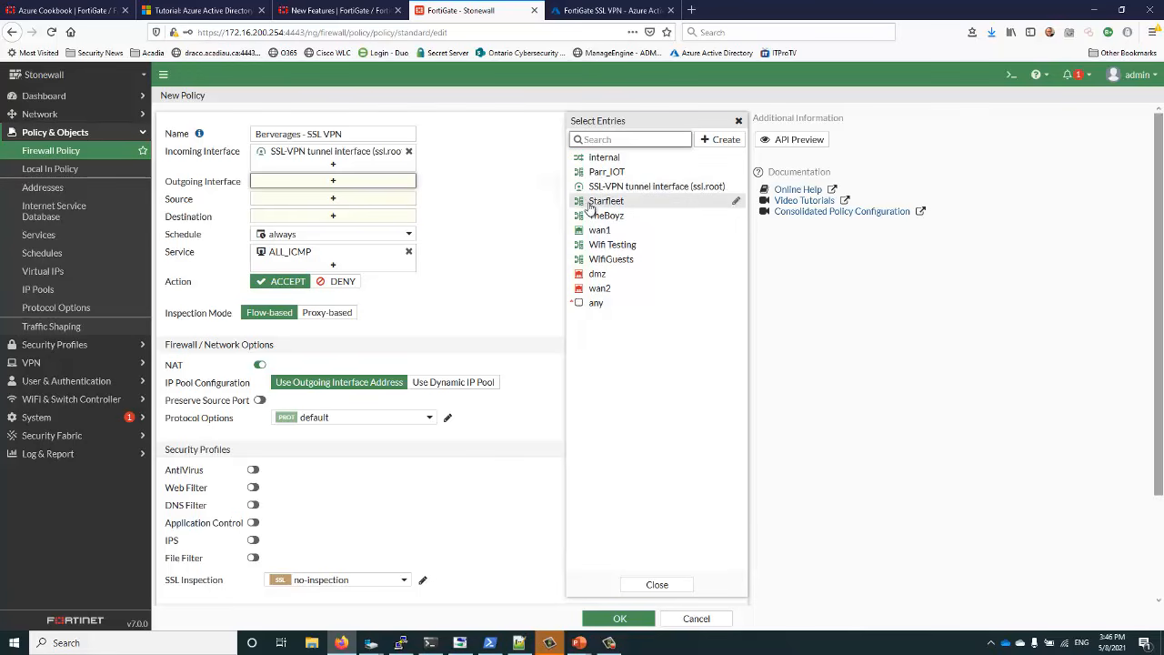
left_click(594, 202)
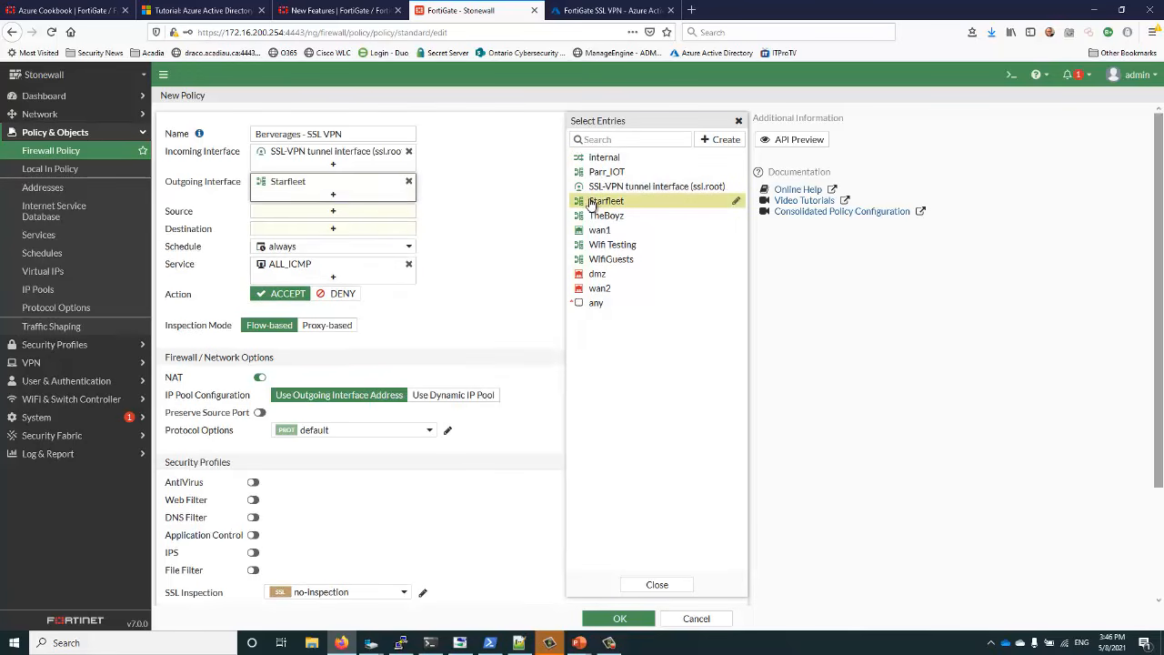
Set the source to all addresses plus the AAD-Beverages user group
left_click(326, 213)
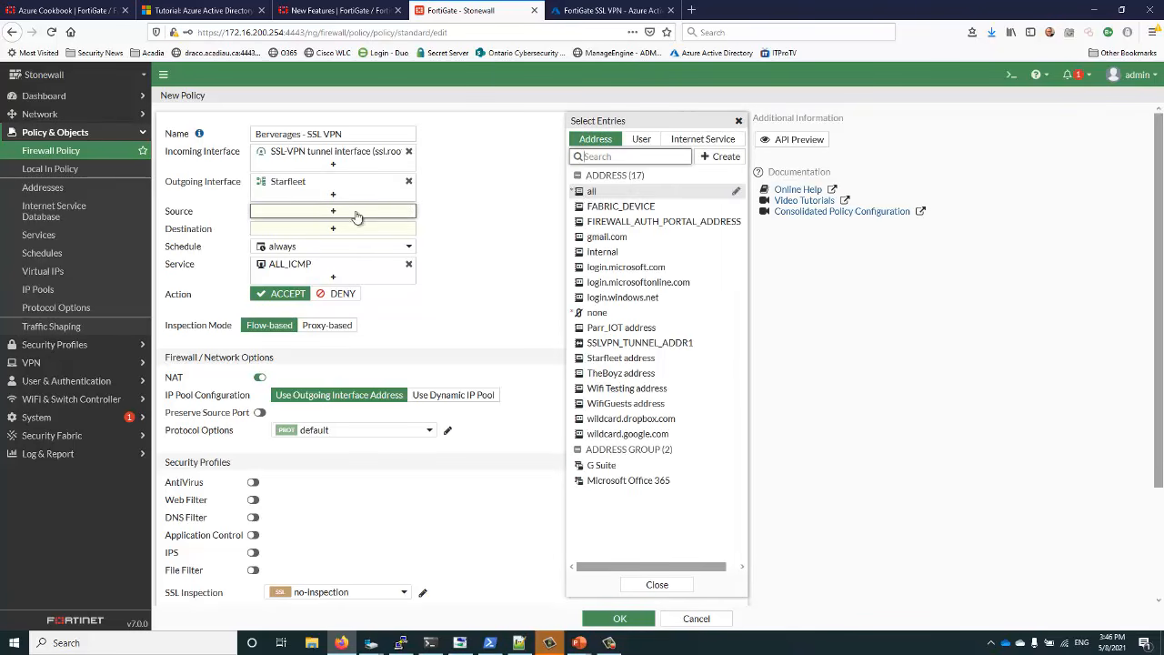
left_click(591, 191)
left_click(643, 140)
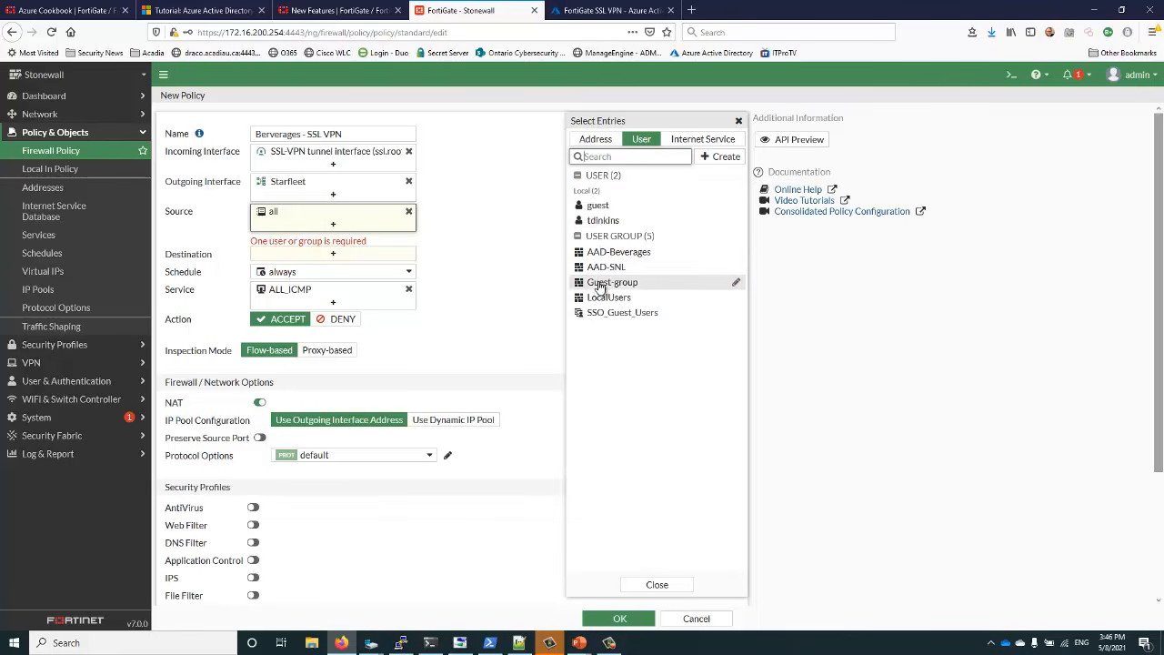
mouse_move(598, 273)
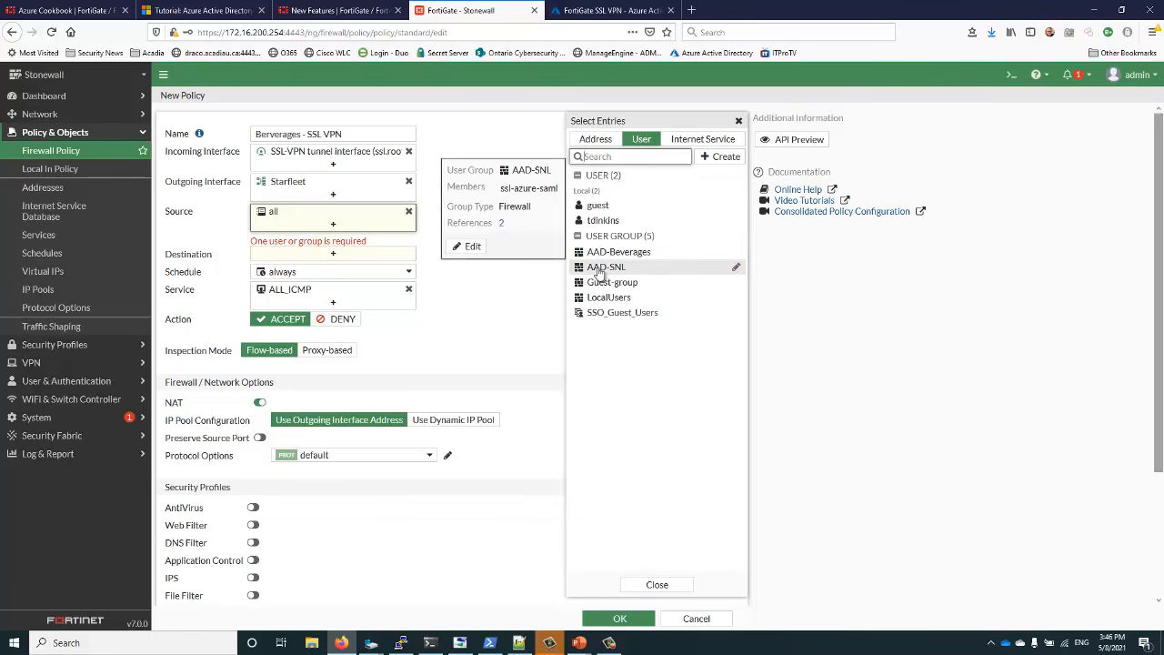
left_click(599, 255)
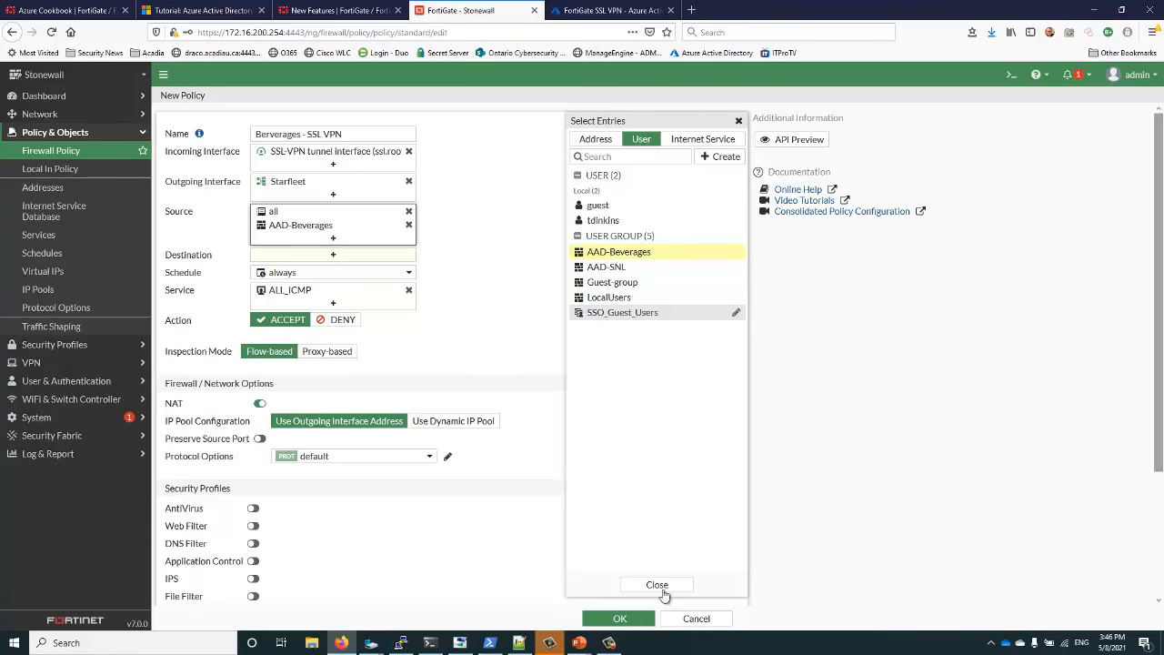
left_click(659, 588)
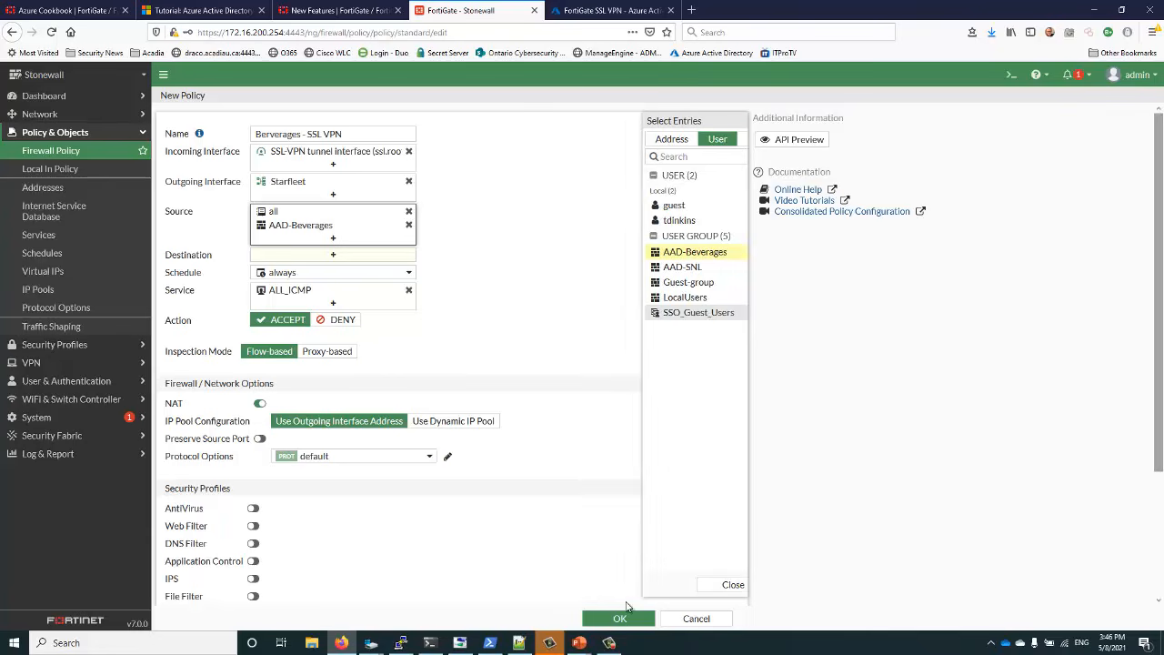
Set the destination to all, disable NAT and save the policy
left_click(333, 257)
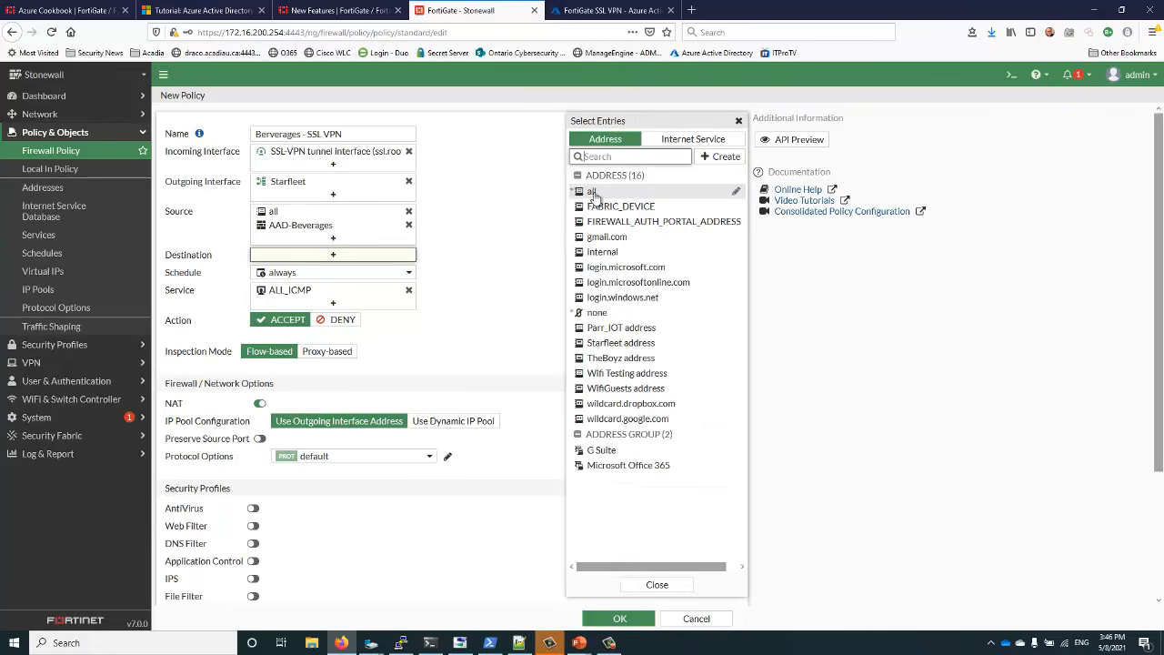
left_click(592, 193)
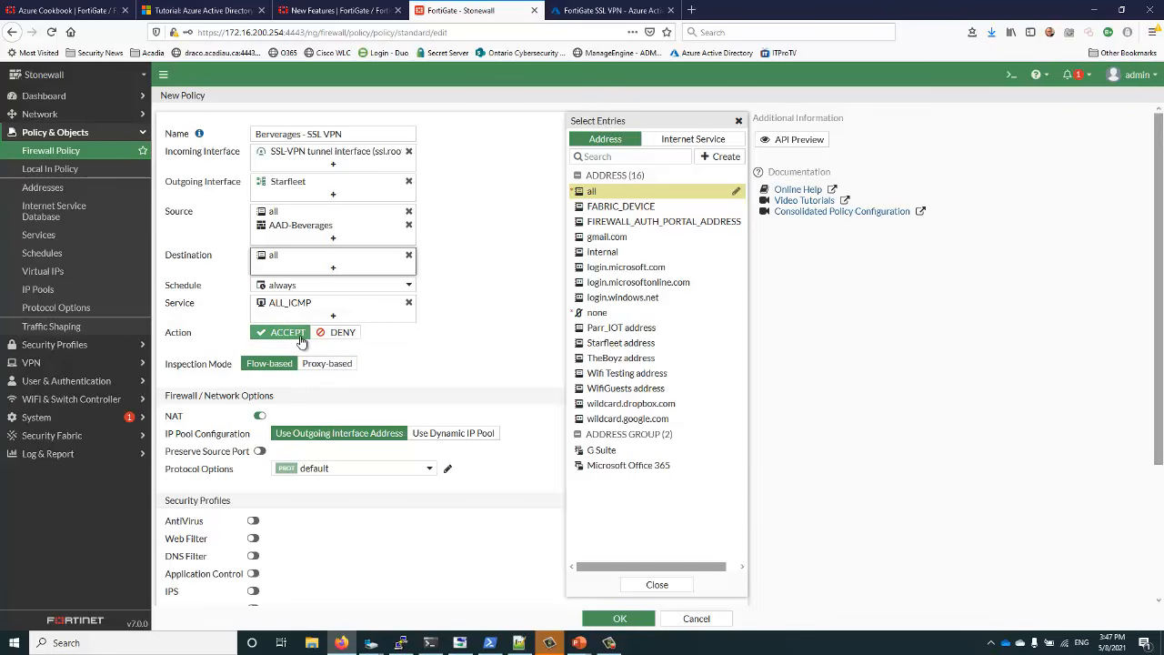
left_click(259, 416)
scroll(279, 466, "down", 2)
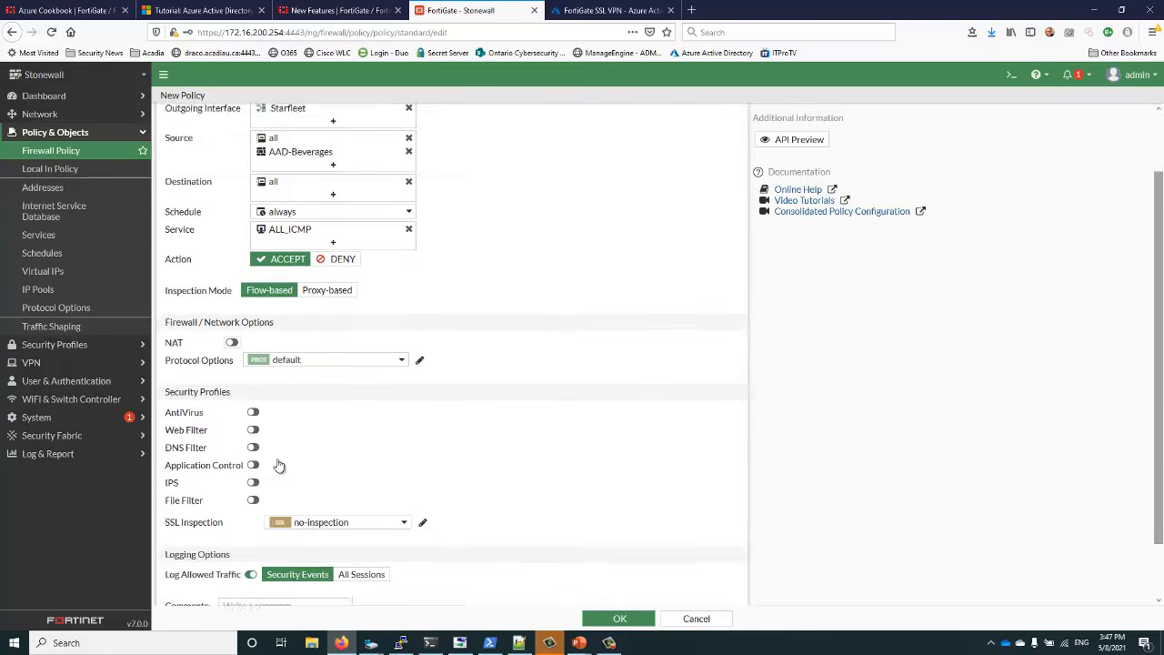
scroll(279, 466, "down", 2)
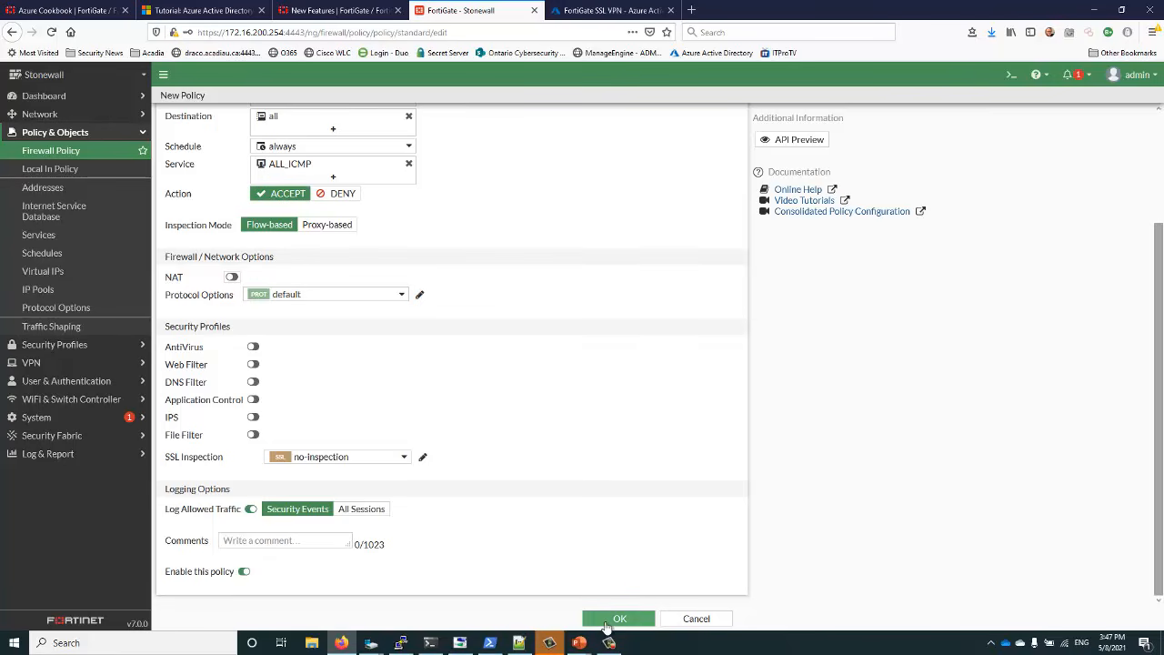
left_click(606, 625)
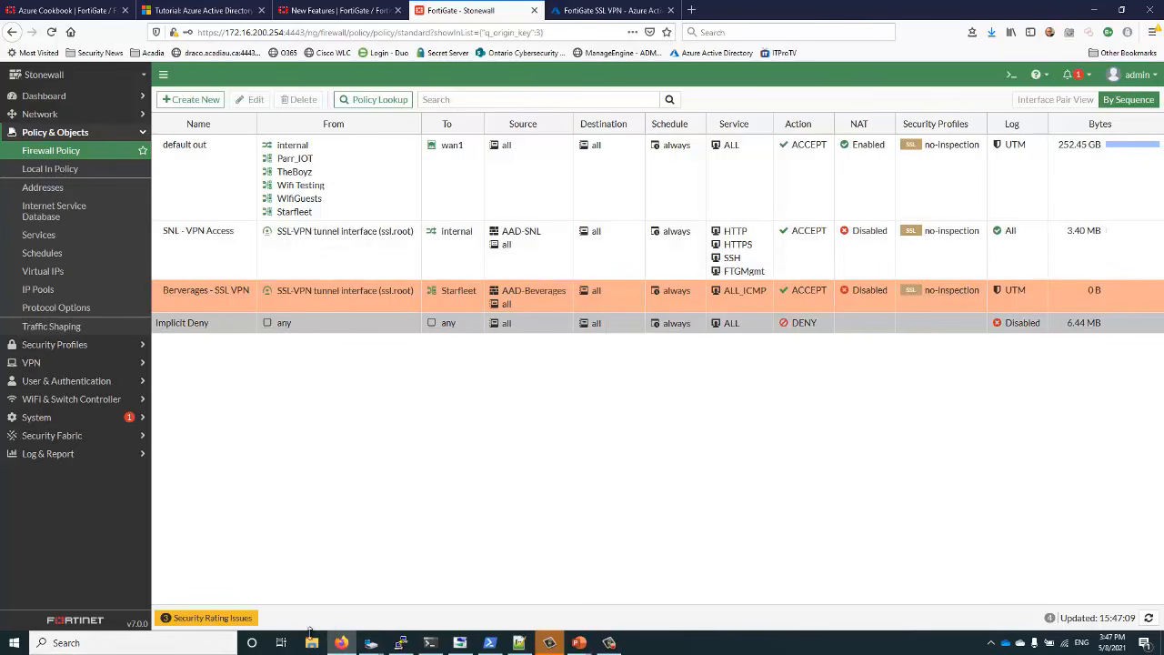
Search Windows for 'windows' to bring up Windows Sandbox as the best match
left_click(119, 649)
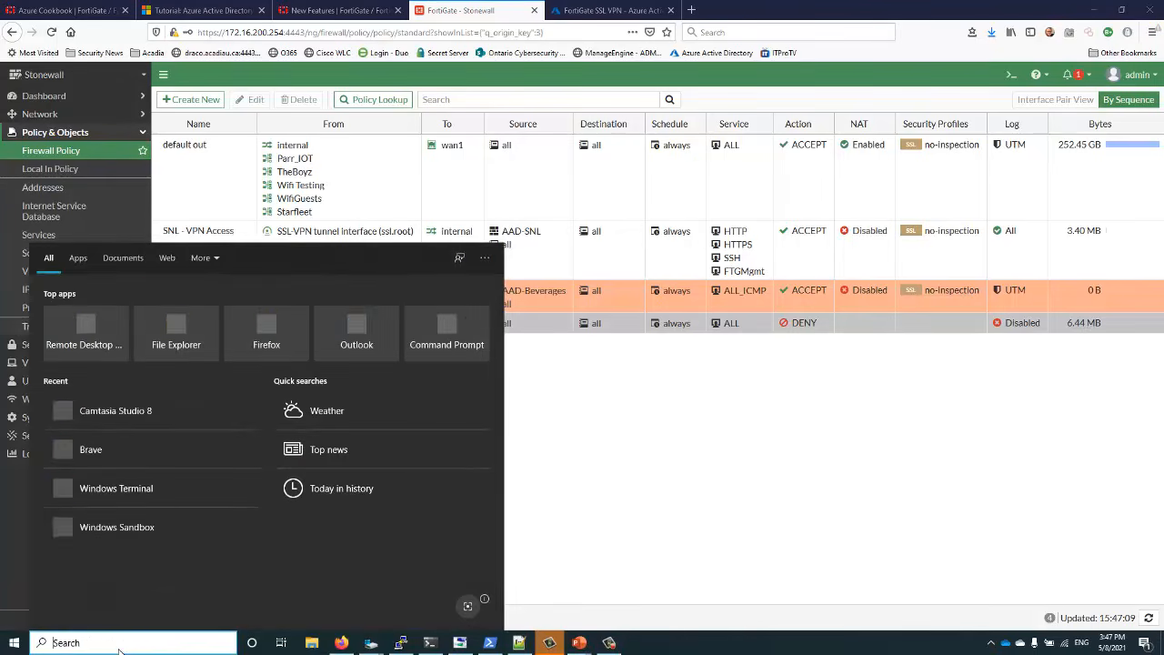
type("windows")
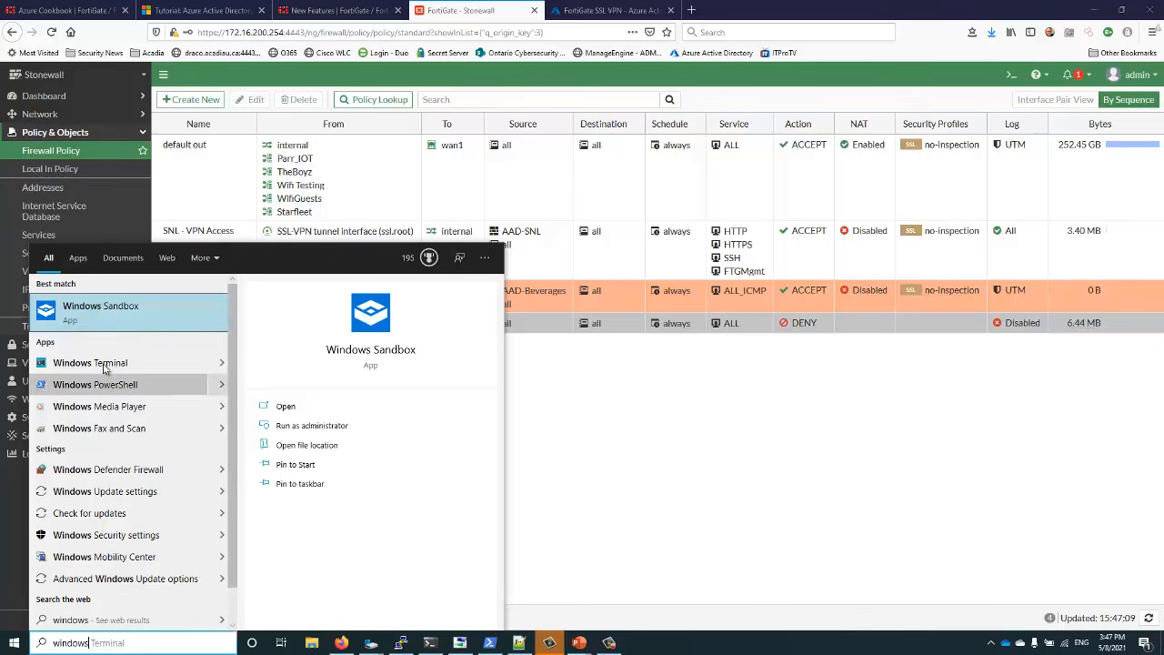
Launch Windows Sandbox and start the VPN's SAML sign-in with the Azure AD account e-mail
left_click(140, 302)
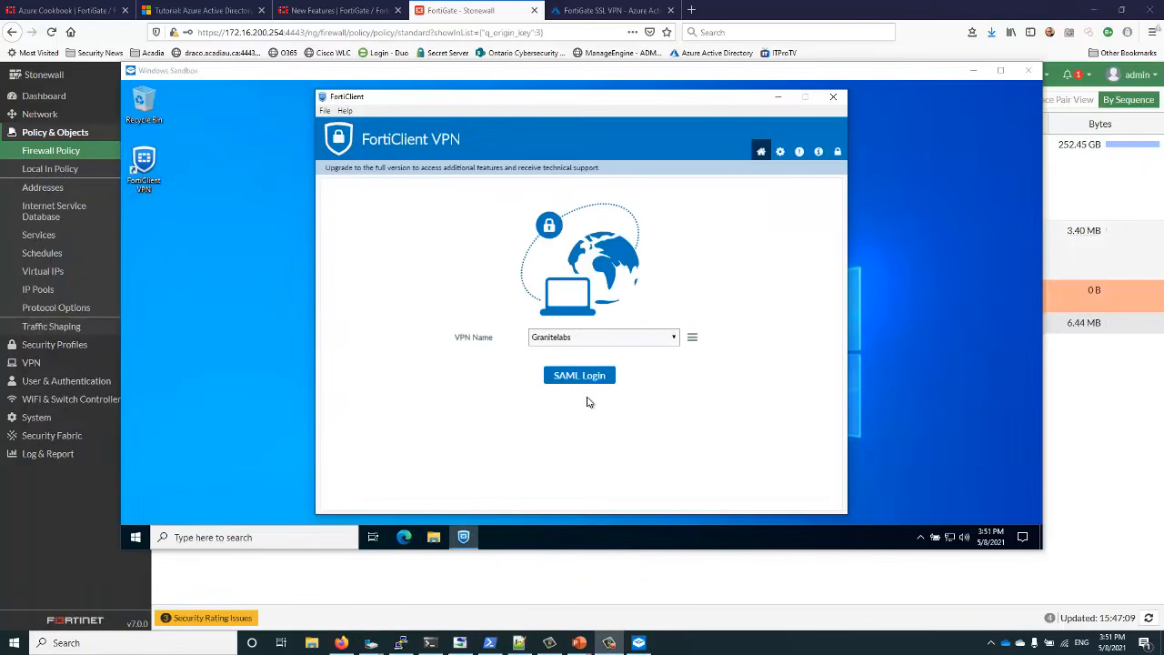
left_click(573, 376)
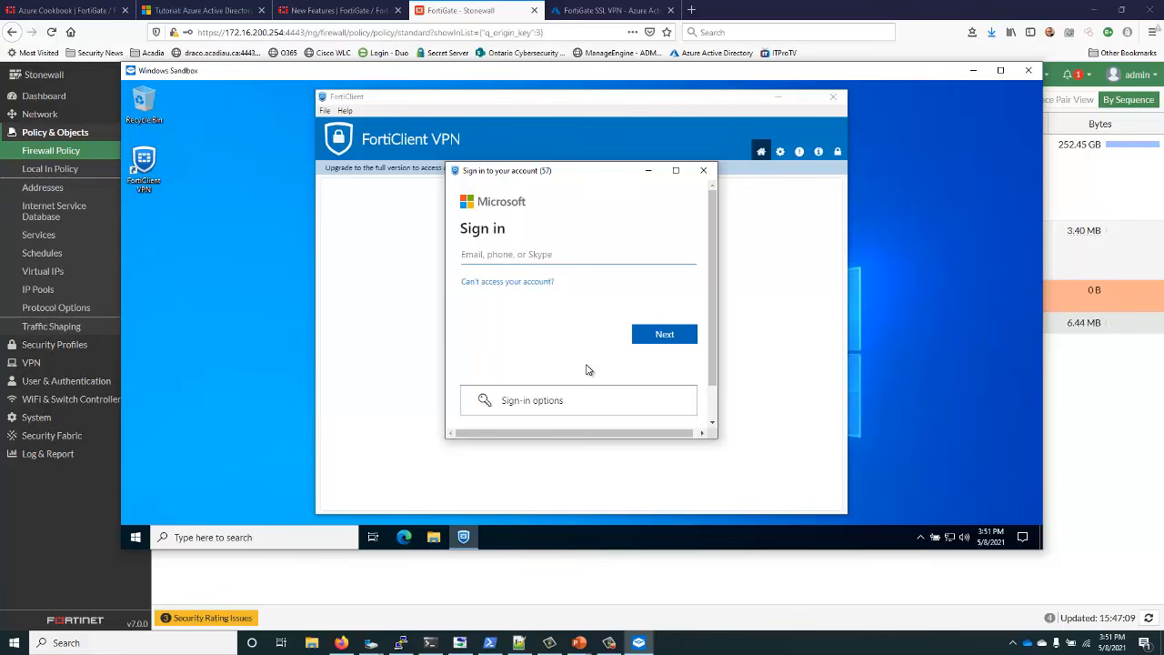
key("ctrl+v")
left_click(639, 334)
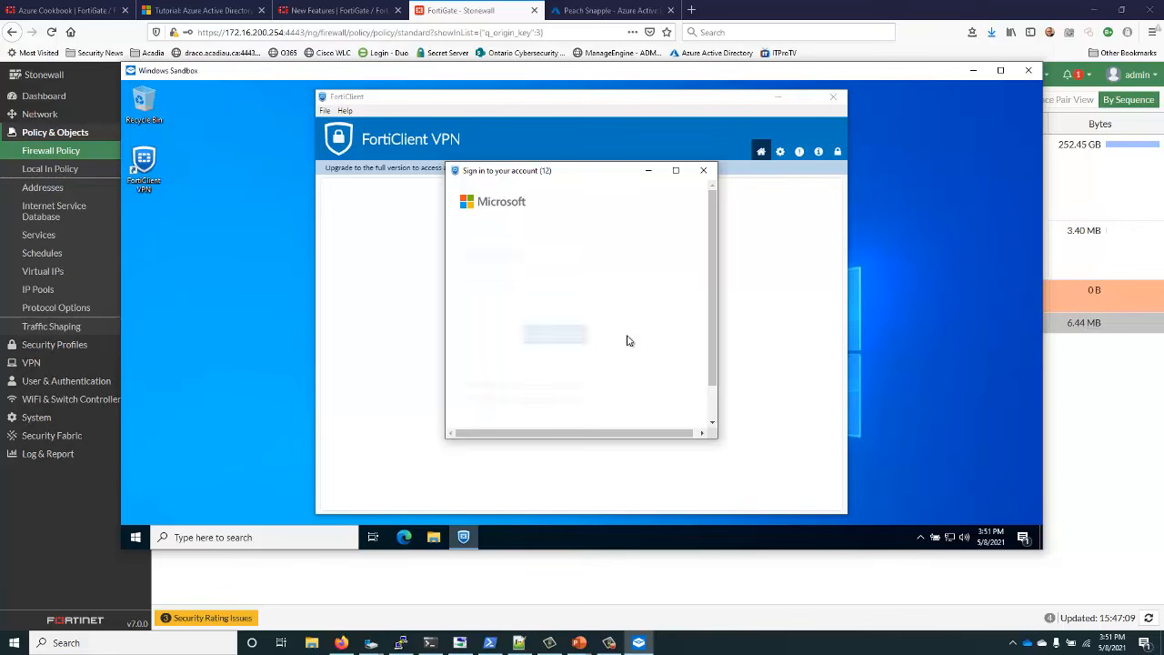
Enter the account password, stay signed in, and return to the FortiGate firewall policy page
type("*")
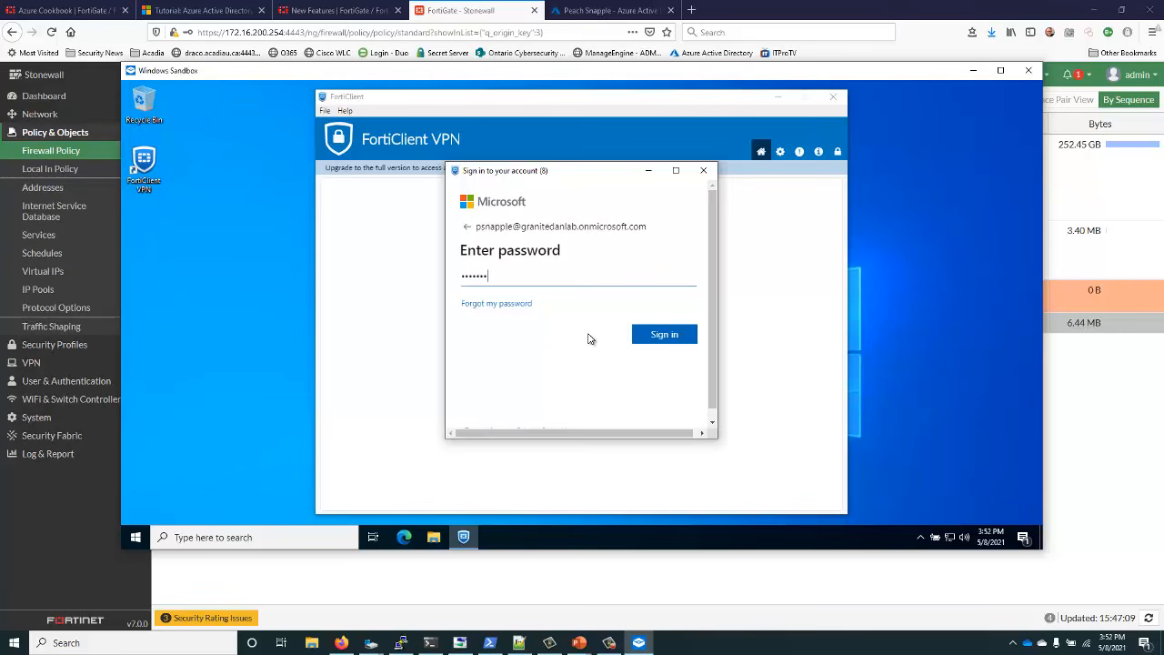
type("*******")
key("Return")
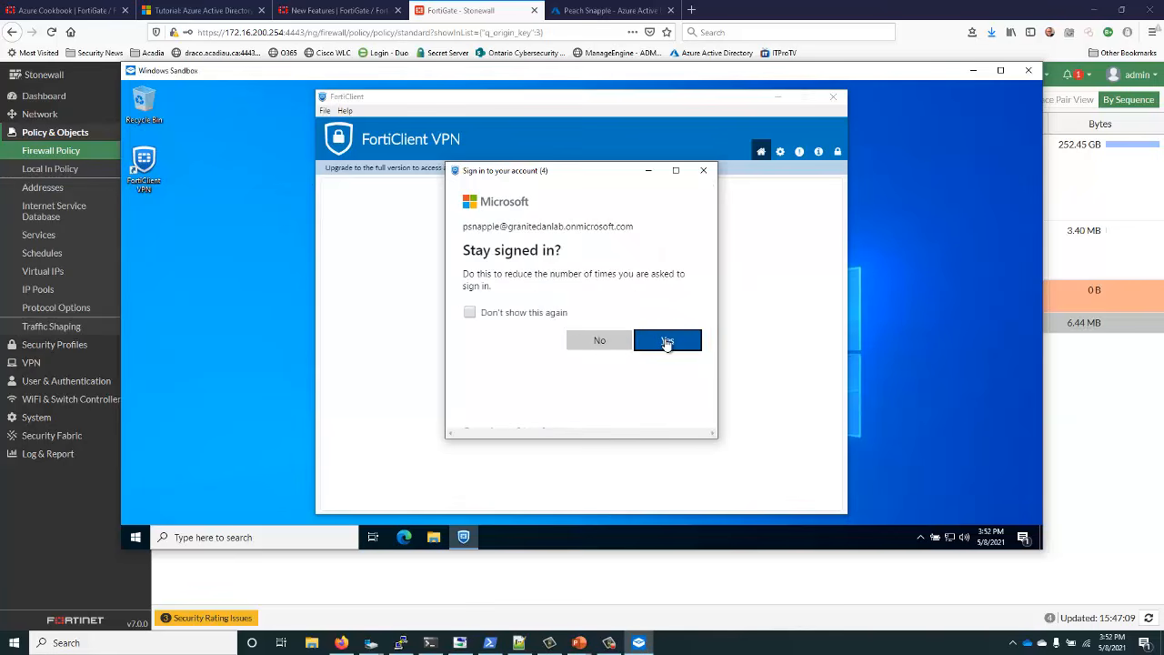
left_click(648, 342)
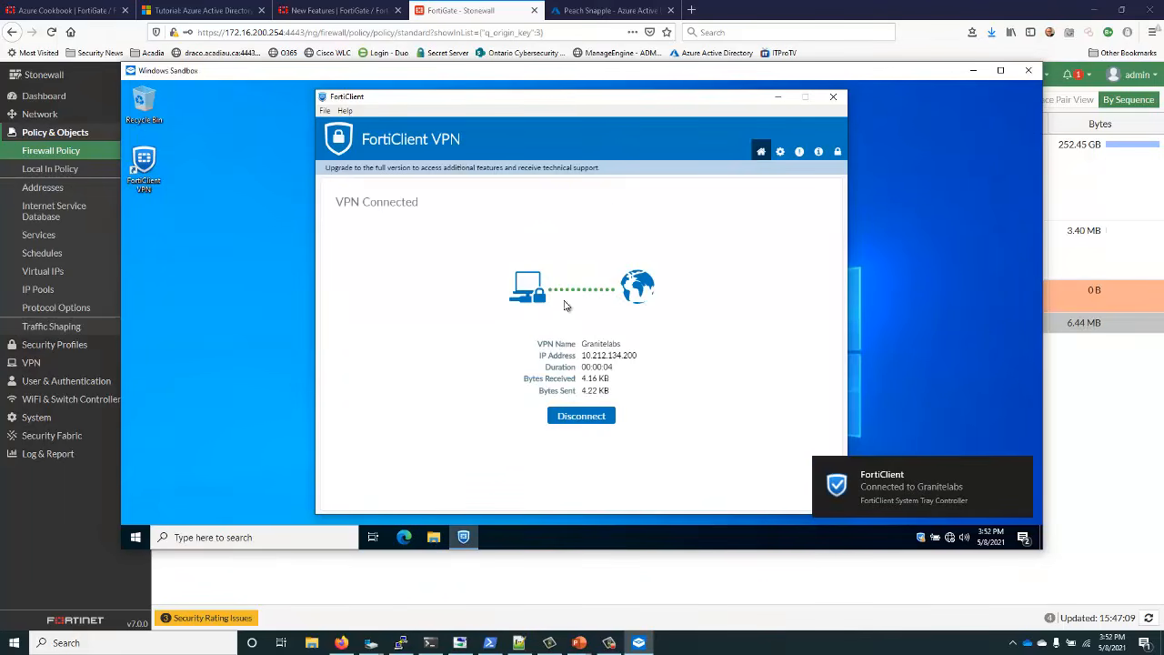
left_click(318, 12)
left_click(433, 7)
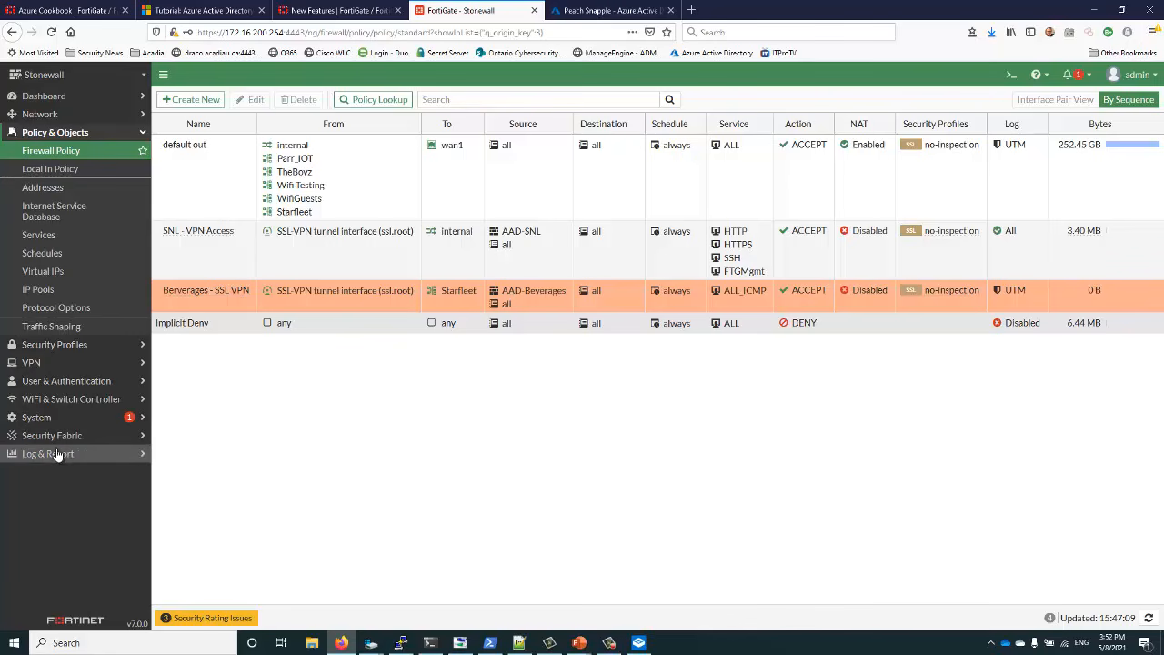
Open the VPN event log and highlight the AAD-Beverages group on the newest tunnel-established entry
left_click(56, 363)
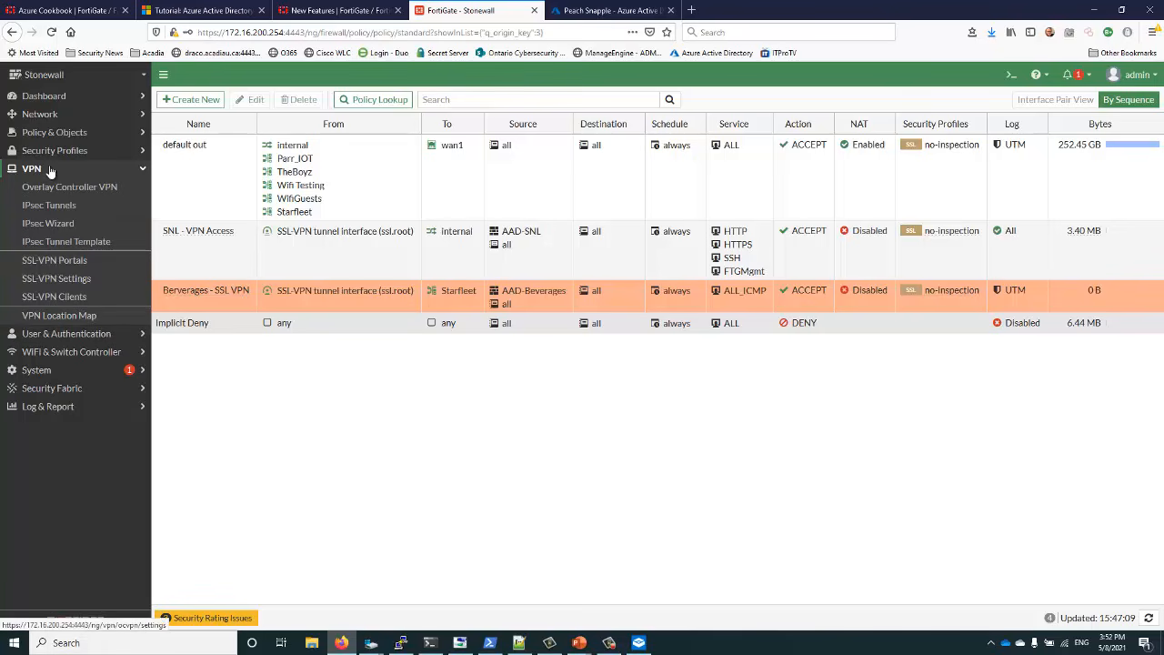
left_click(46, 406)
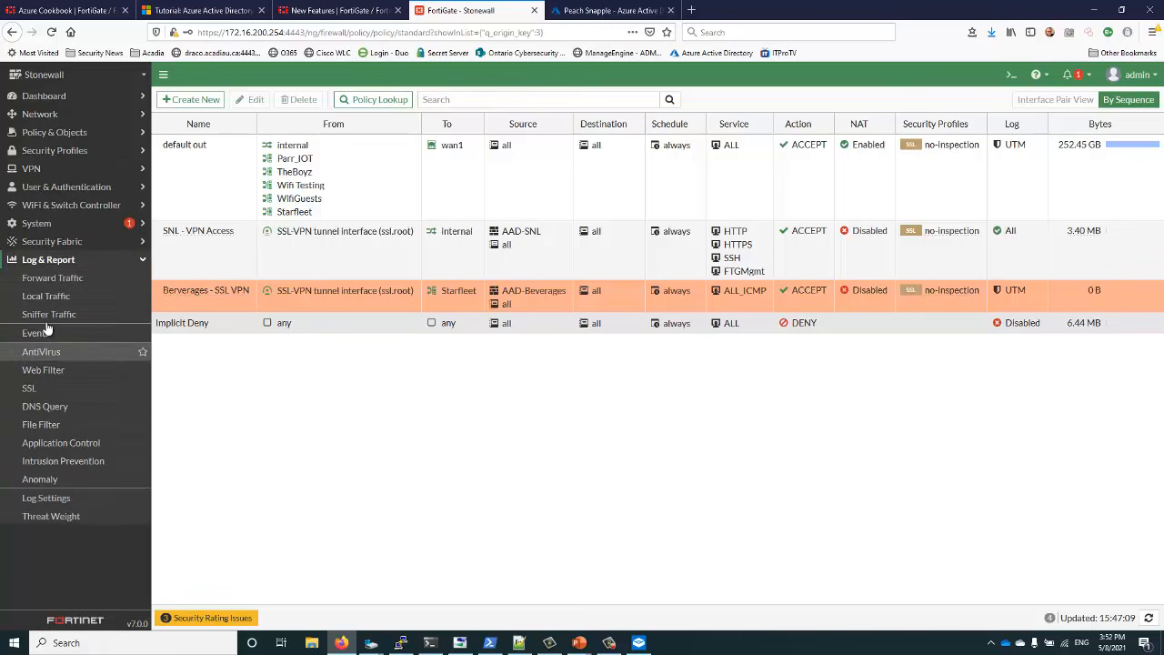
left_click(37, 333)
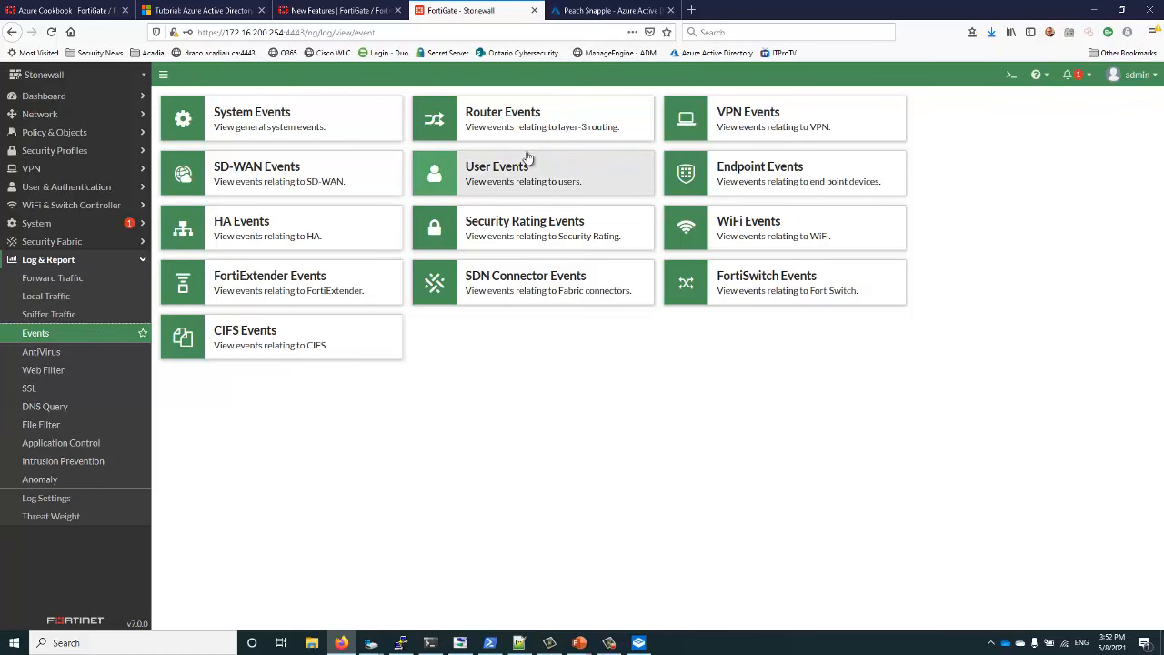
left_click(716, 125)
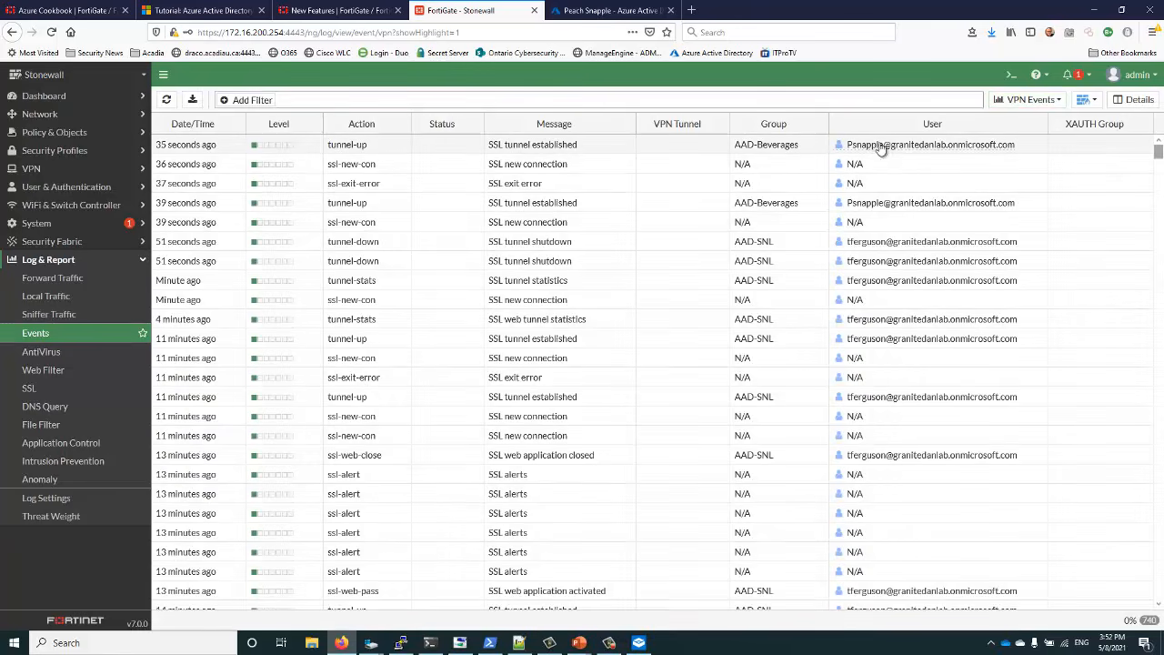
mouse_move(870, 150)
left_click_drag(748, 149, 797, 151)
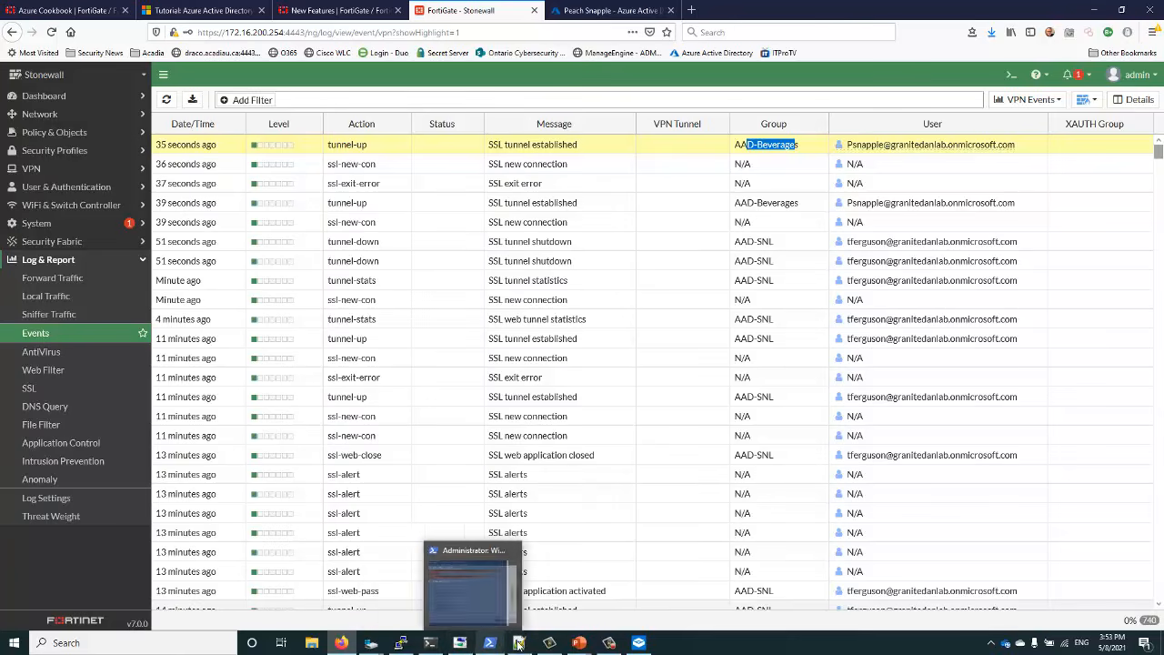
Open Command Prompt in the sandbox and run ping 172.16.200.75, getting 4 replies with 0% loss
left_click(638, 644)
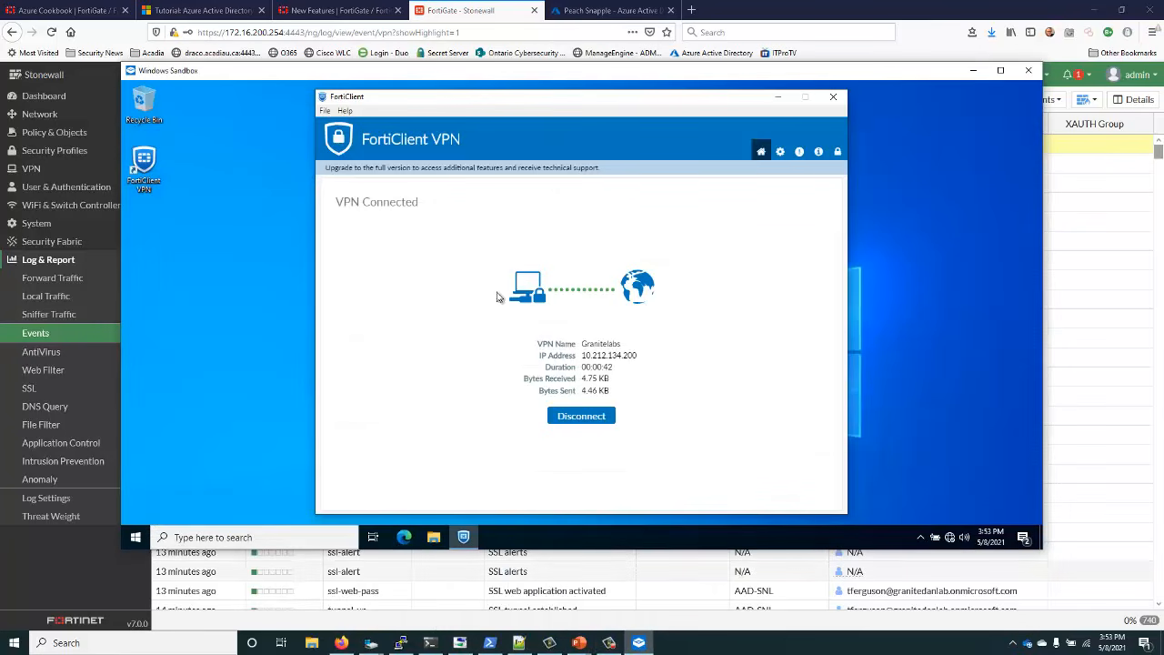
left_click(250, 420)
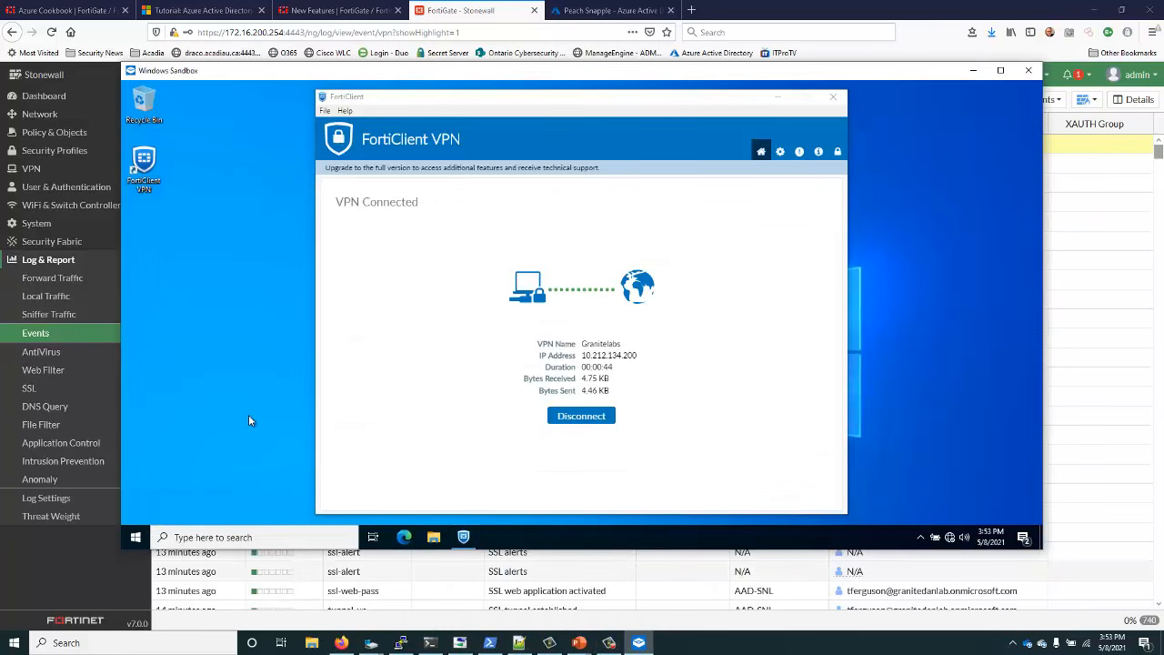
left_click(251, 536)
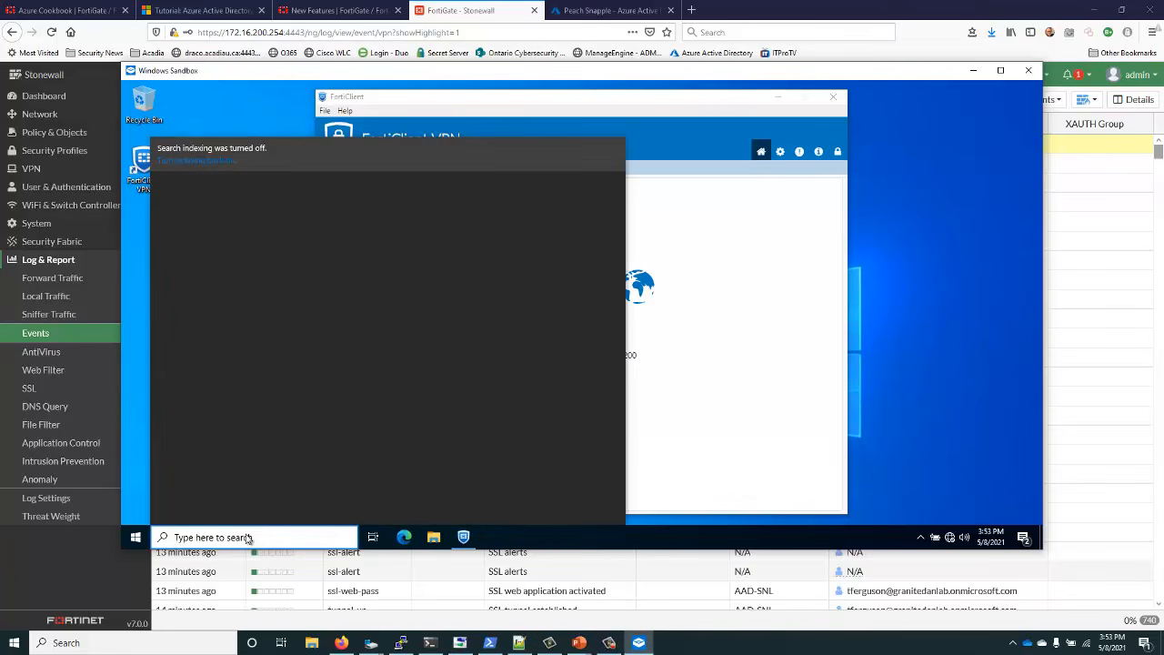
type("cmd")
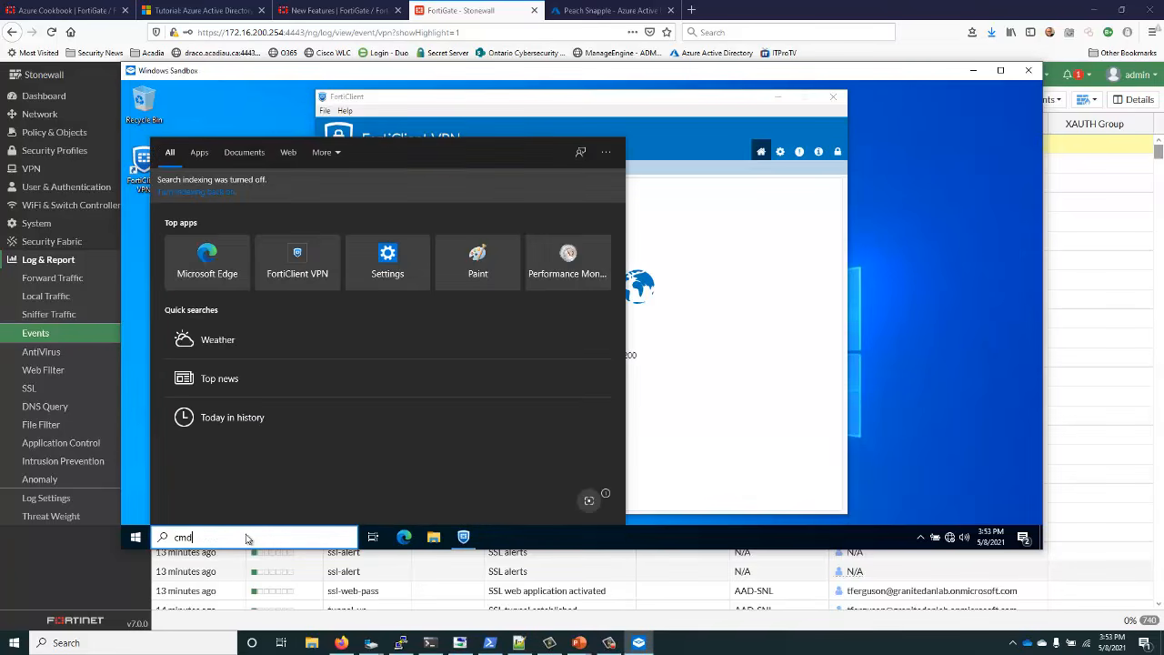
key("ctrl+shift+Return")
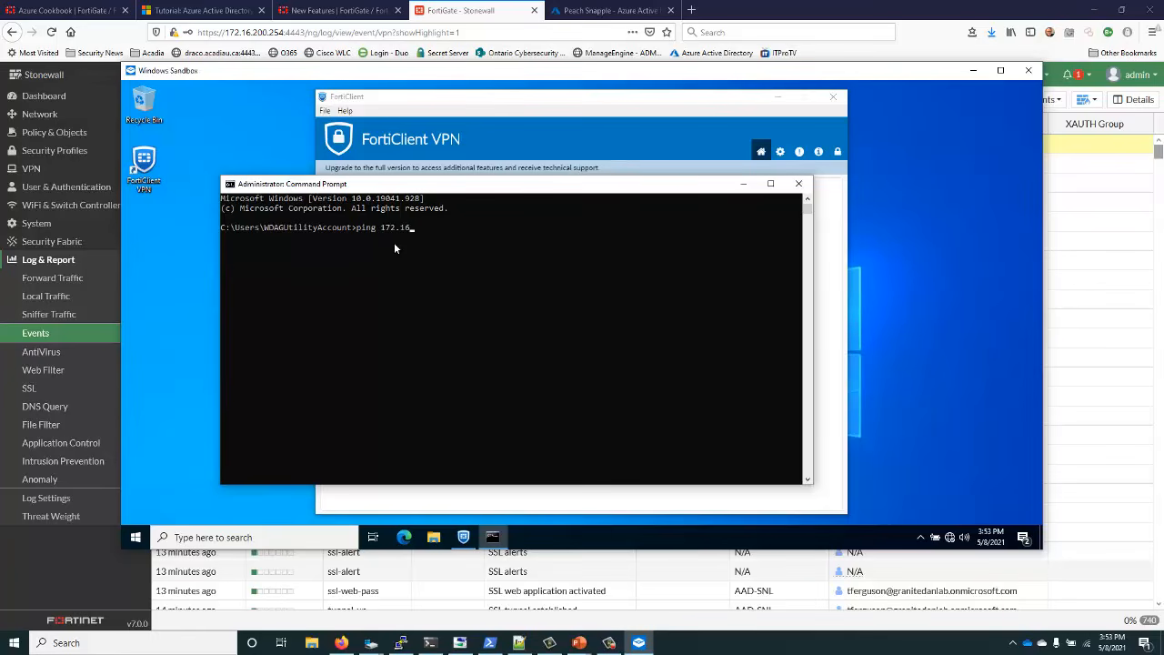
type("ping 172.16.200.75")
key("Return")
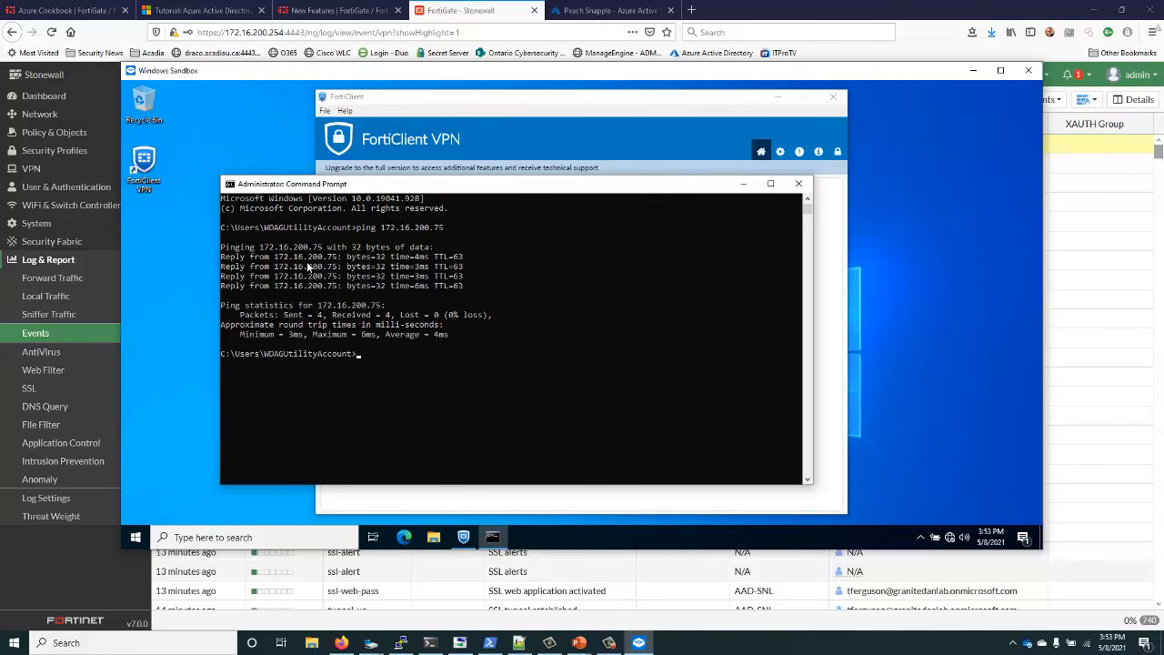
left_click(404, 537)
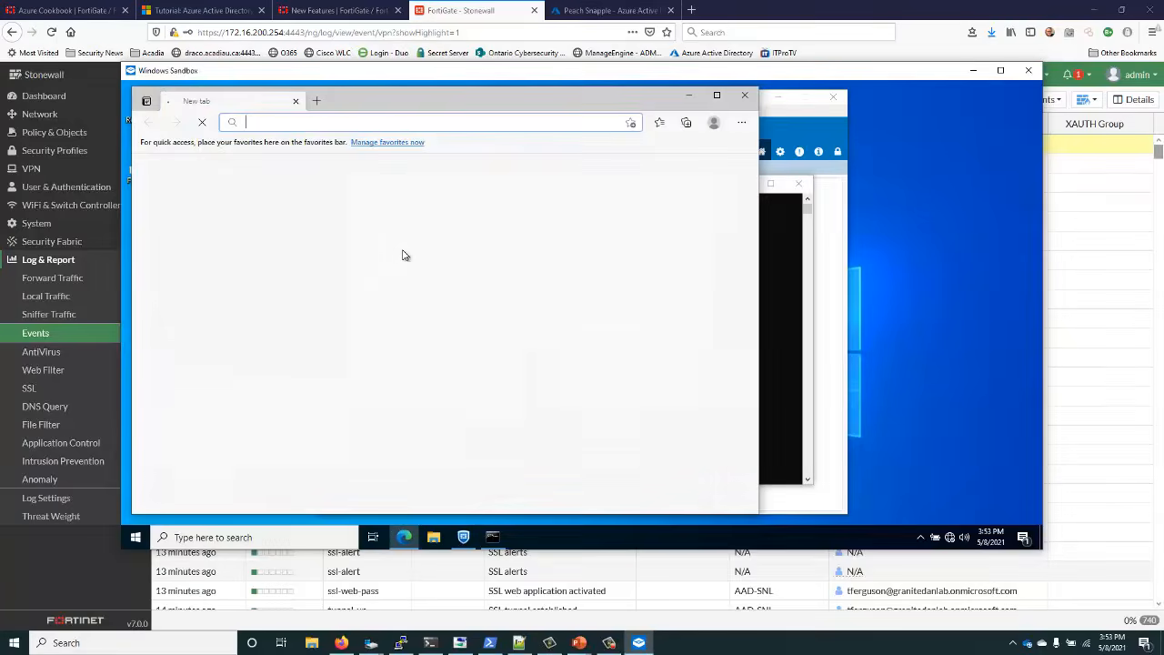
left_click(301, 122)
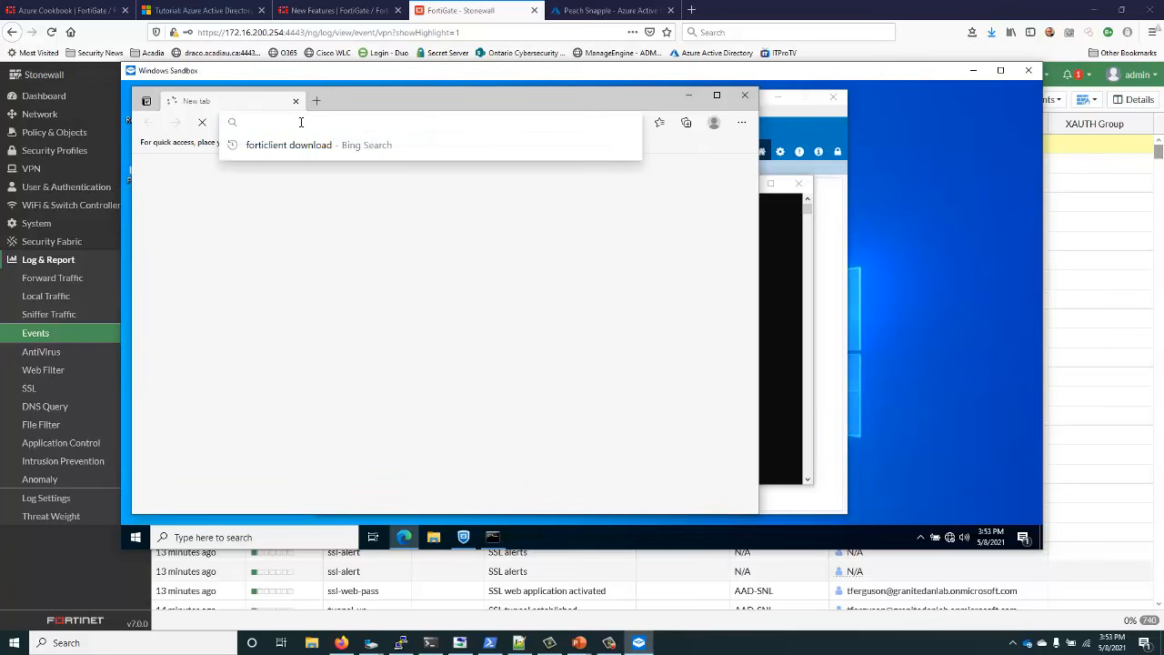
type("htt")
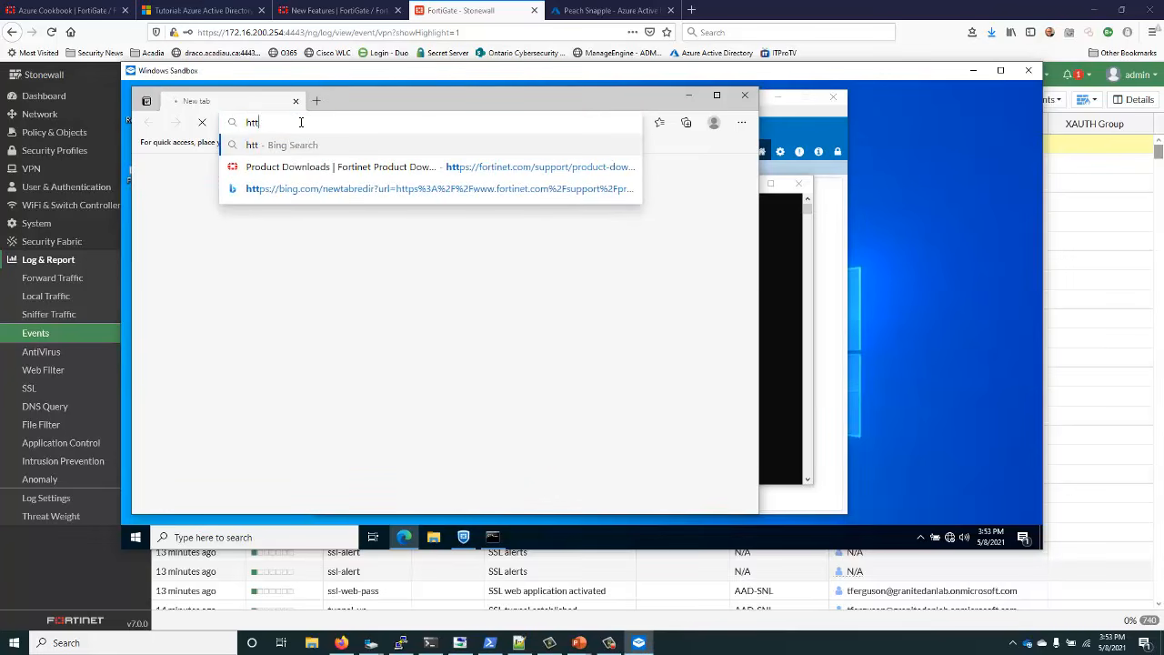
type("ps:/")
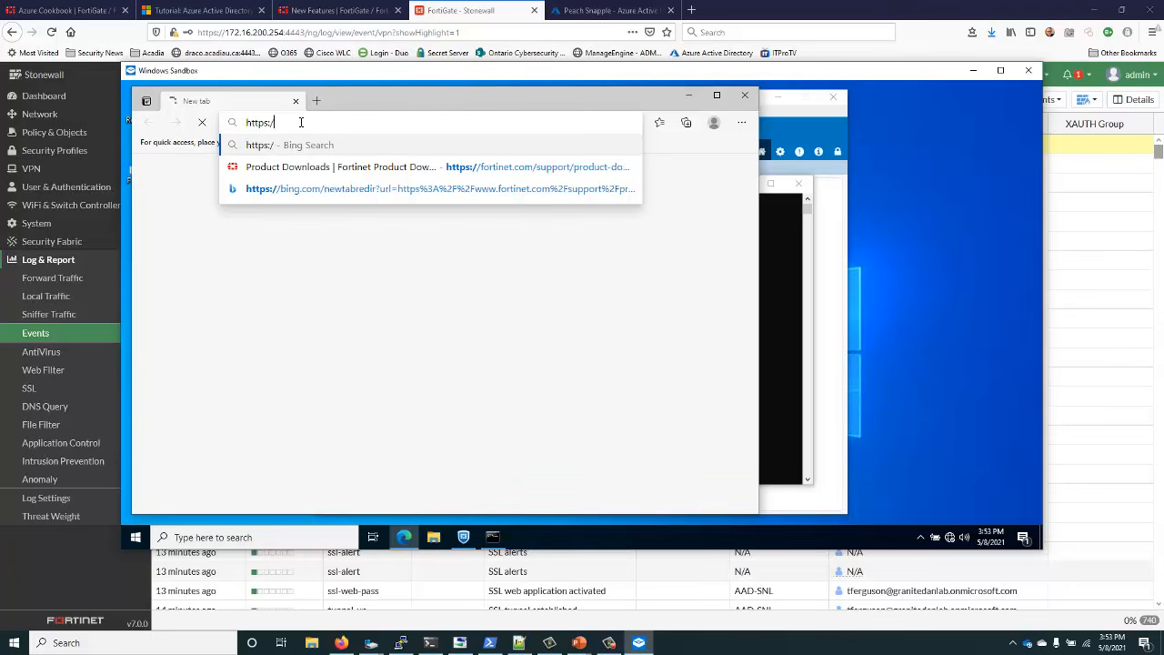
type("/")
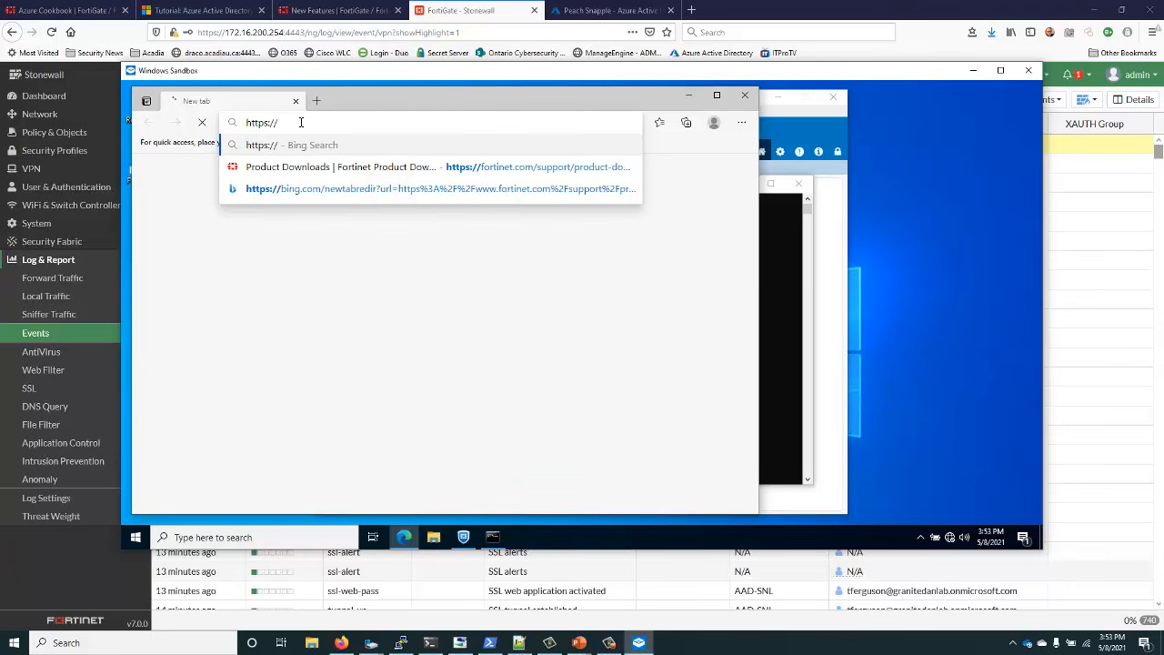
type("192.168")
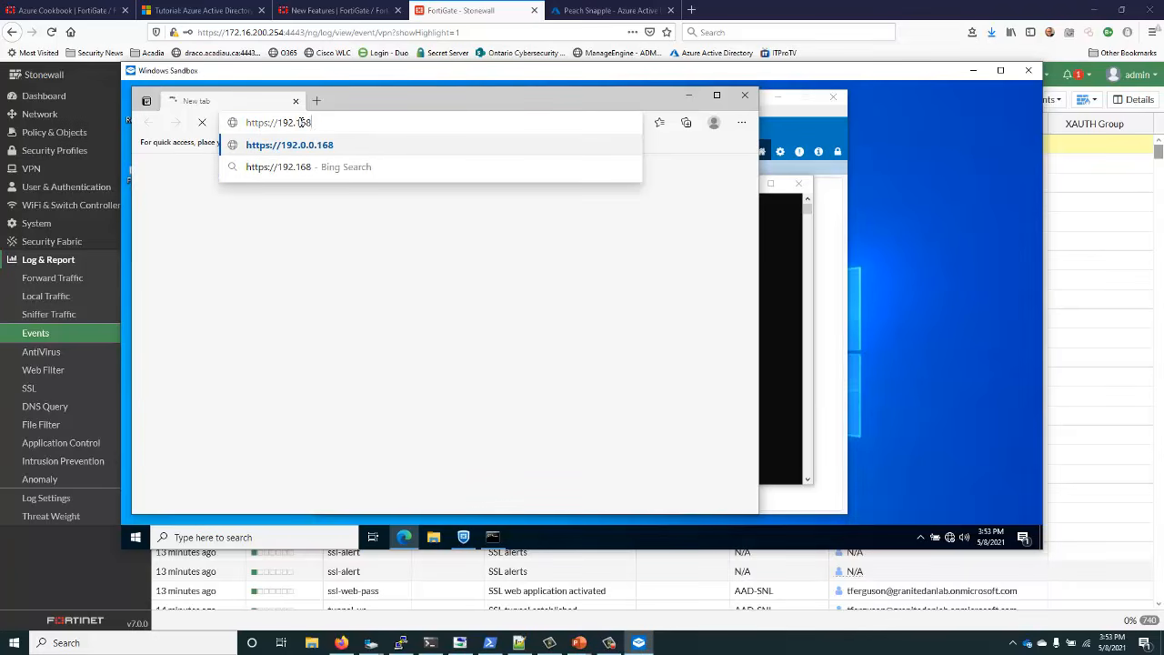
type(".1.99")
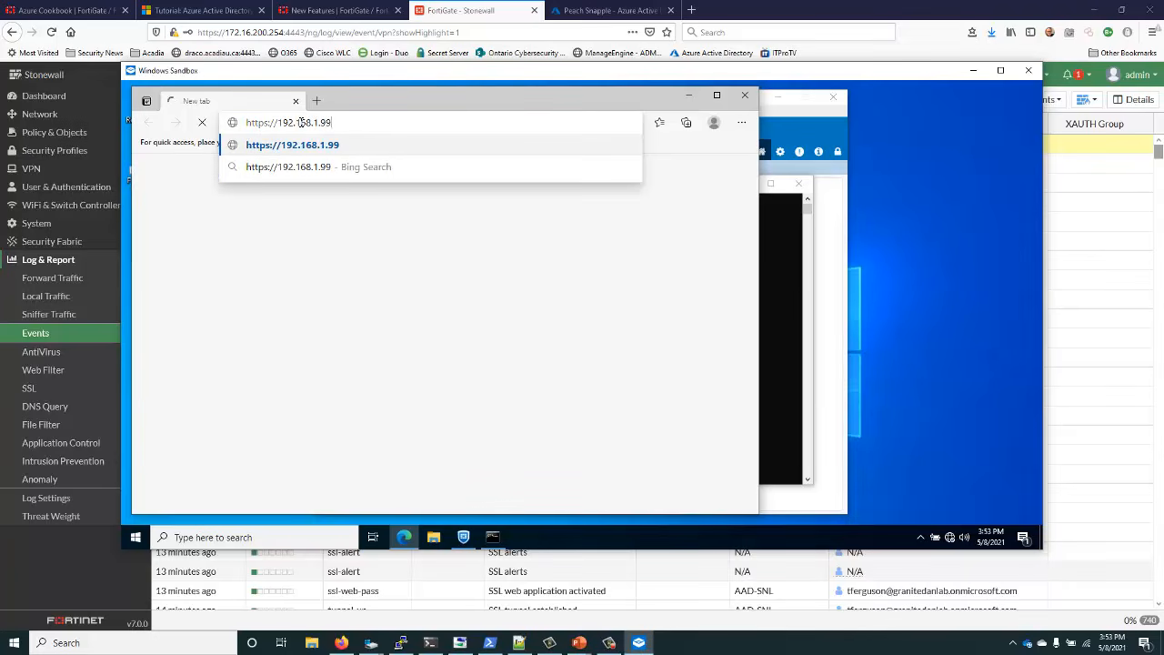
type(":4443")
key("Return")
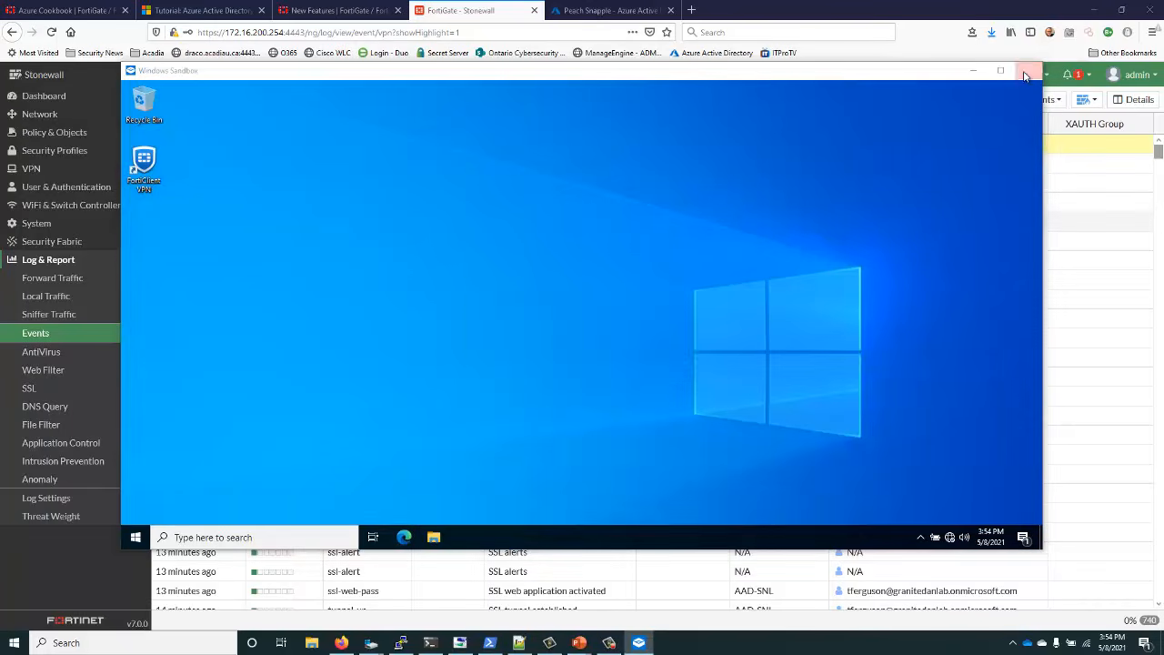
left_click(1029, 70)
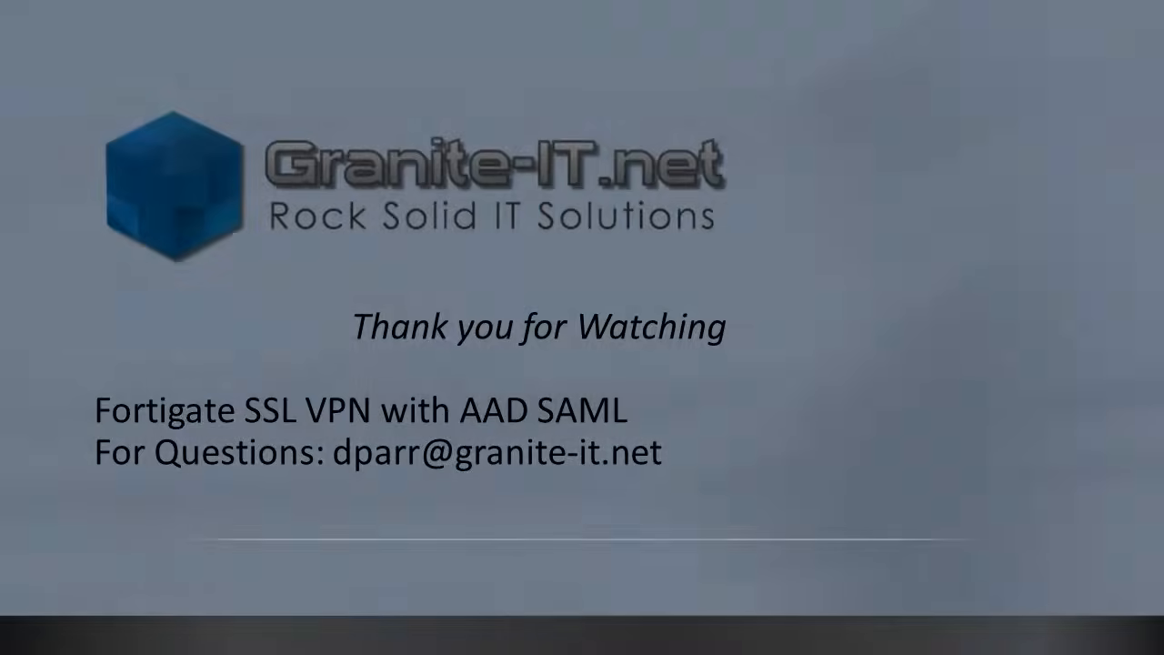